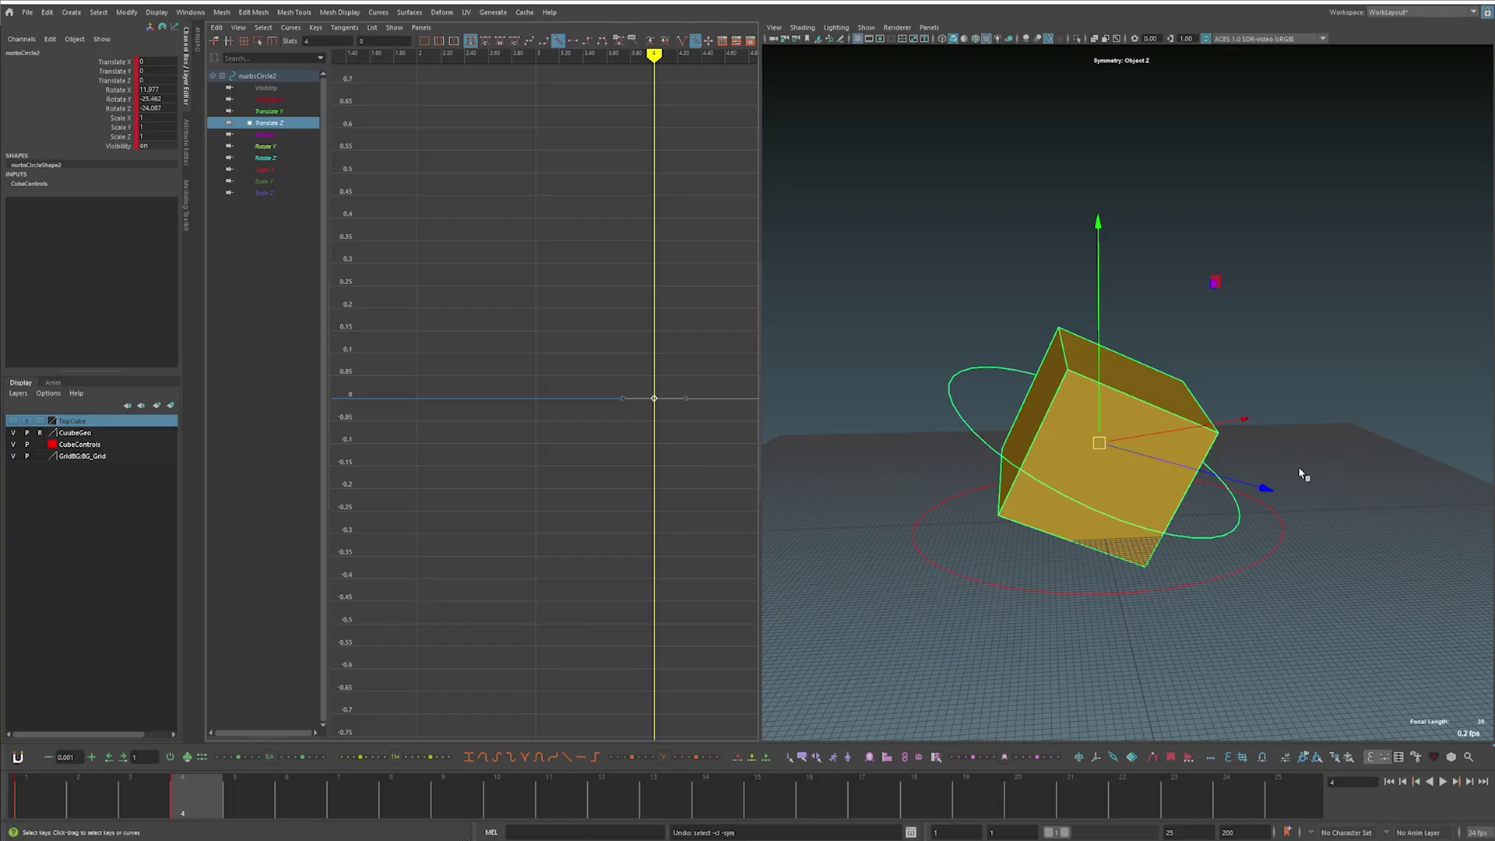
Step: Fit the inner control's Translate Z curve in the Graph Editor and raise its frame 4 key
{"action": "key", "text": "a"}
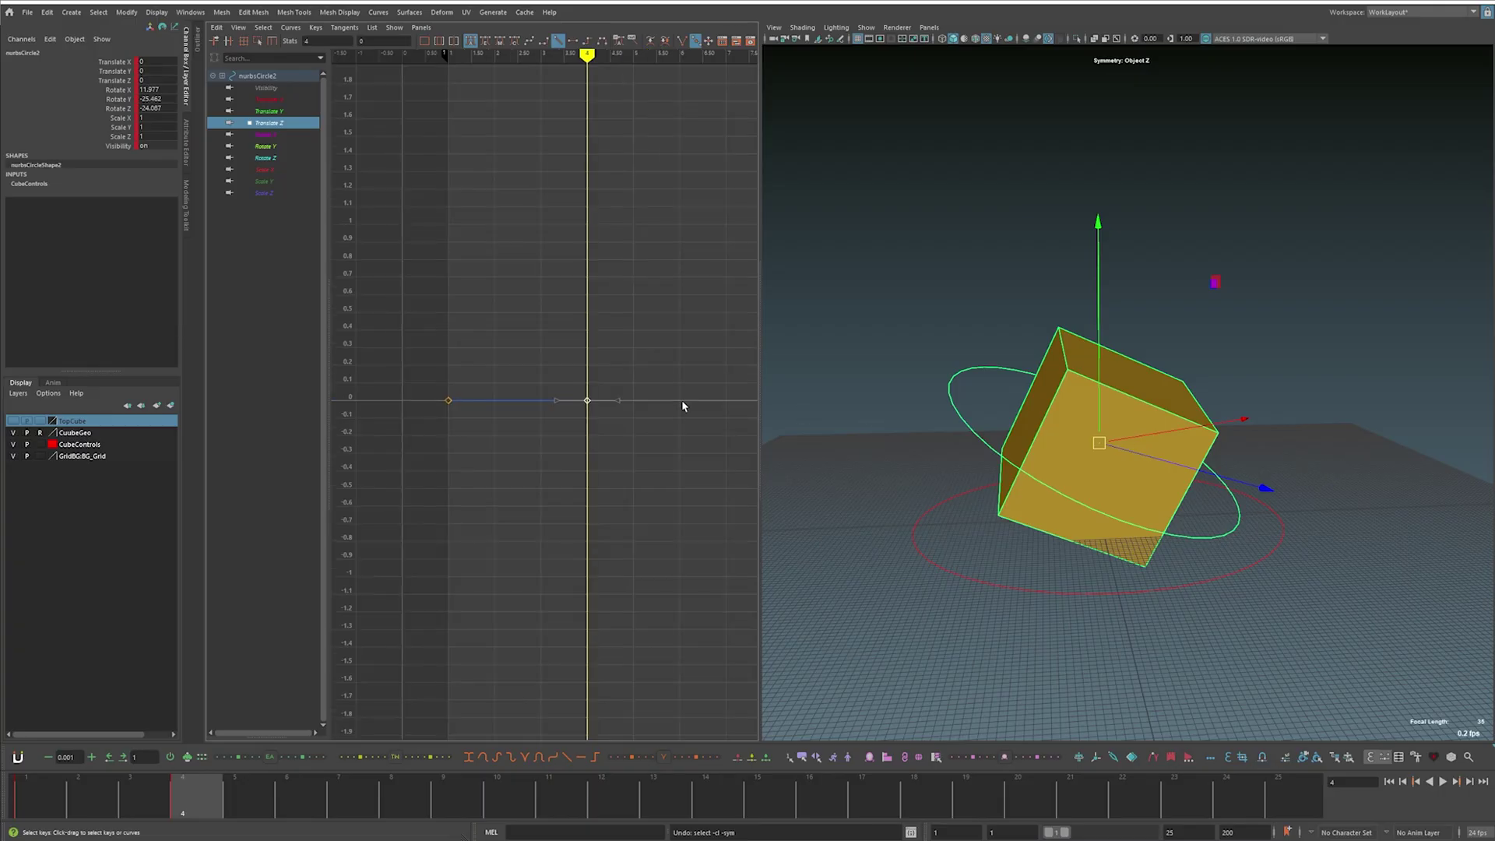
{"action": "middle_click_drag", "start_coordinate": [623, 489], "coordinate": [636, 261]}
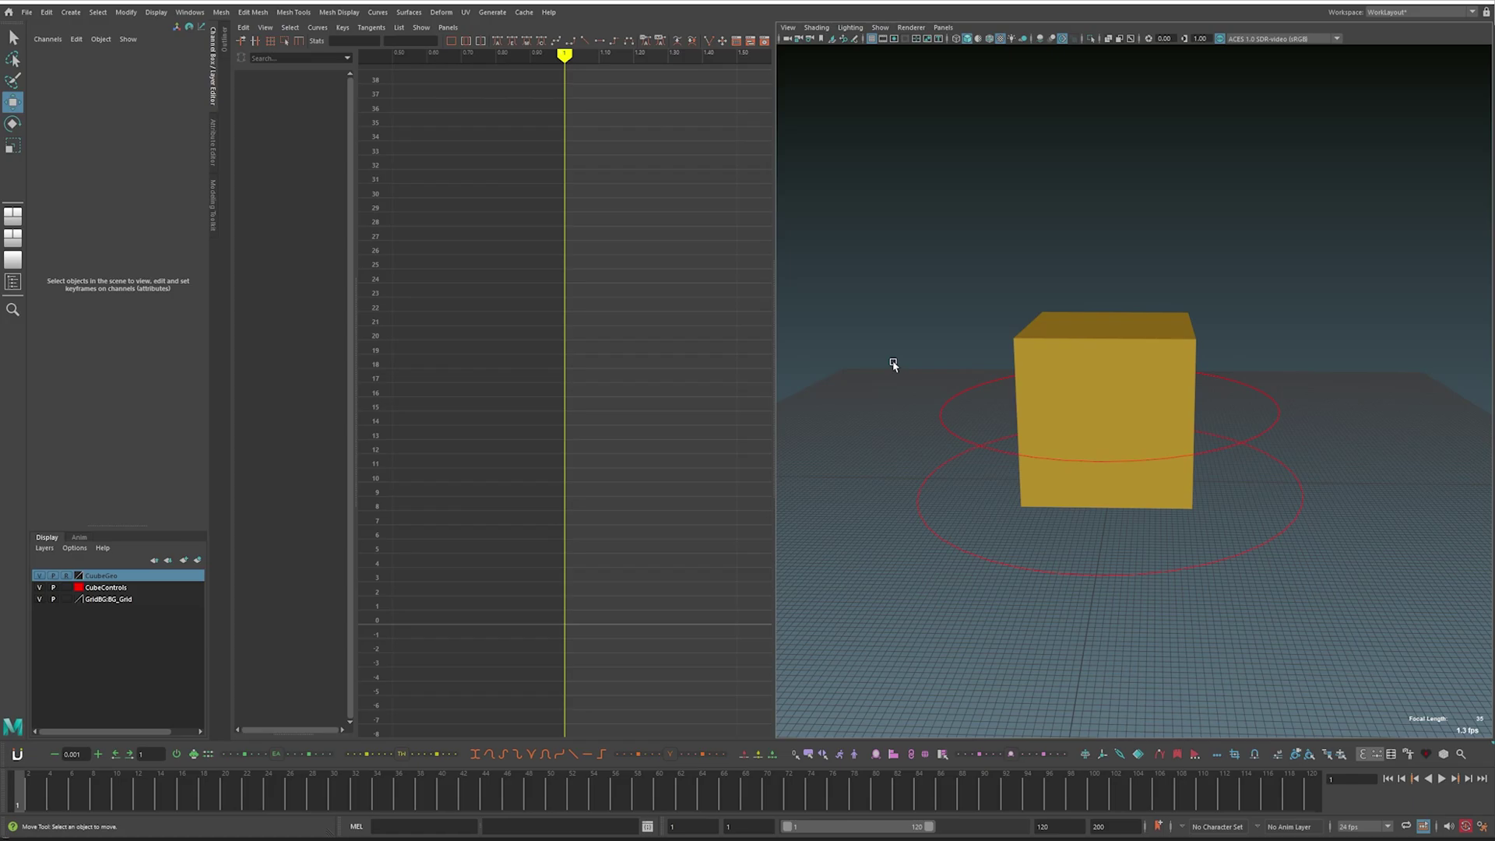
Step: Rotate the ground-level circle control to 14.974, 41.892 and -1.975 degrees in X, Y and Z
{"action": "left_click", "coordinate": [941, 420]}
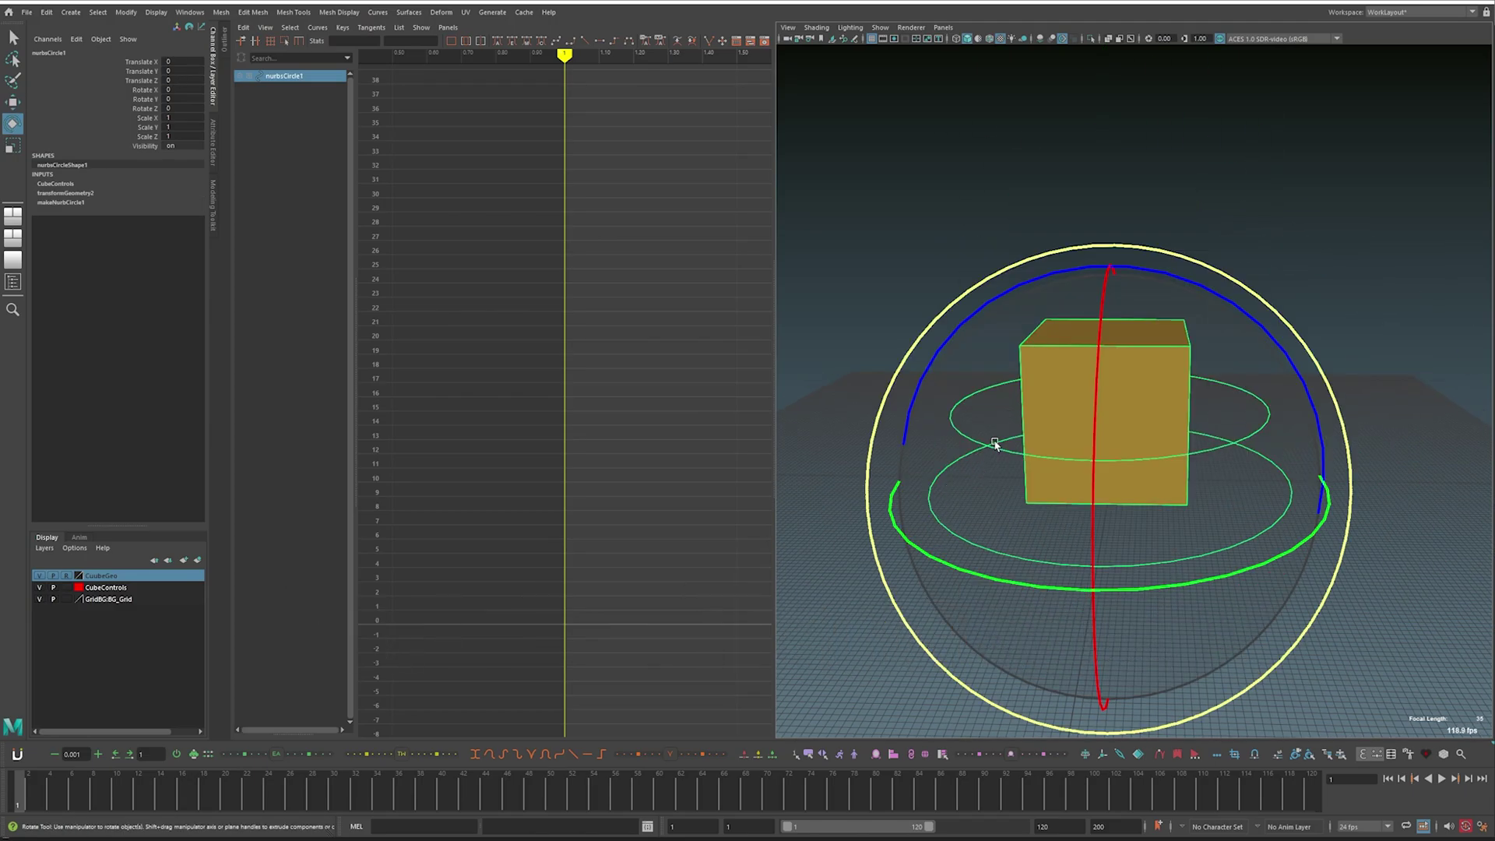
{"action": "left_click_drag", "start_coordinate": [995, 437], "coordinate": [1048, 404]}
Step: Try moving the rotated ground-level control along its object-space Z and Y axes
{"action": "key", "text": "w"}
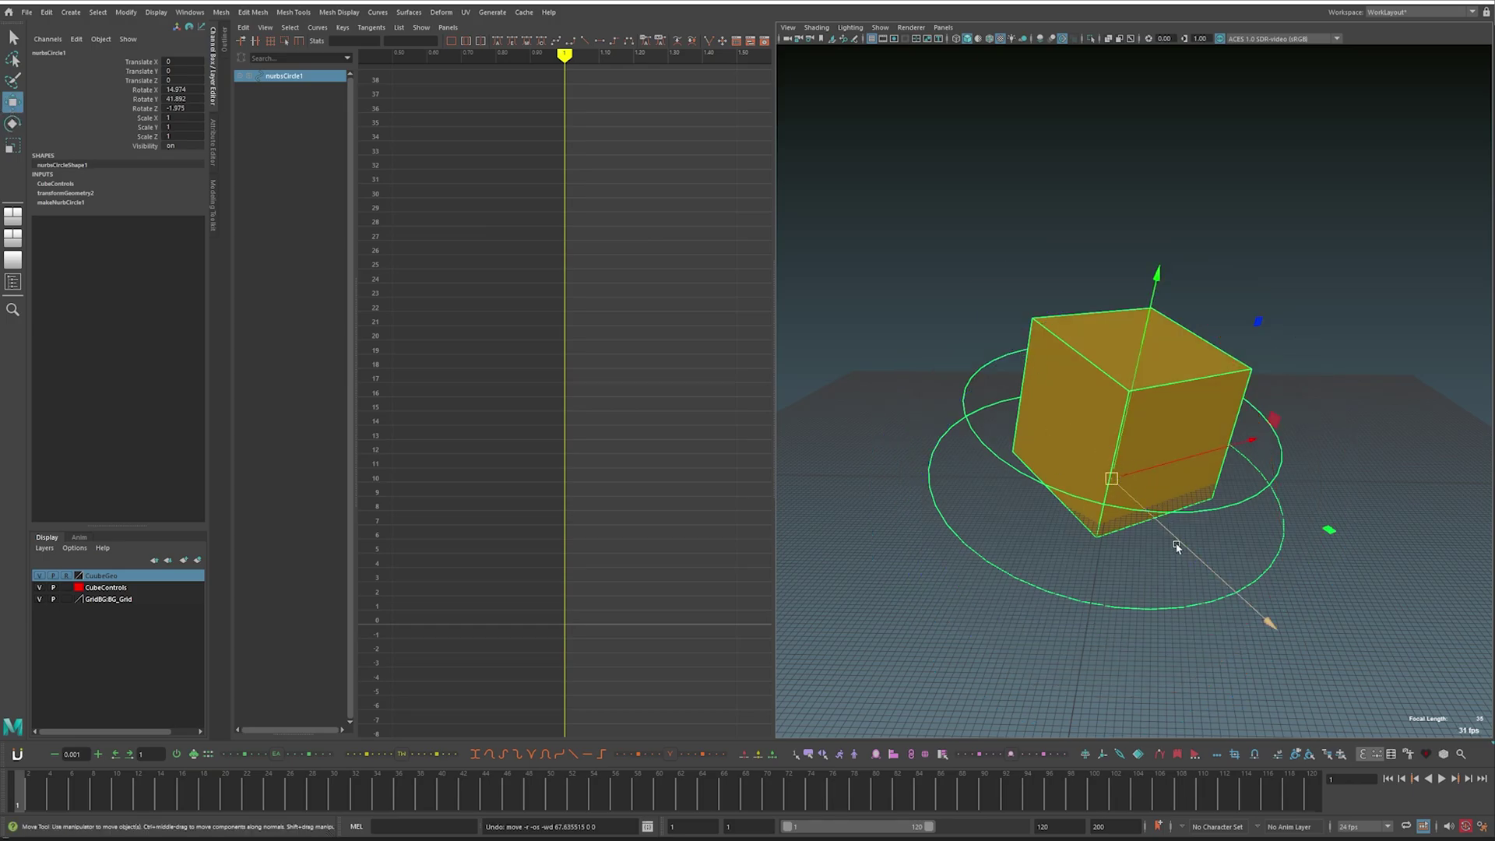
{"action": "left_click", "coordinate": [1178, 573]}
{"action": "key", "text": "ctrl+z"}
{"action": "key", "text": "e"}
{"action": "key", "text": "w"}
{"action": "left_click_drag", "start_coordinate": [1185, 548], "coordinate": [1002, 401]}
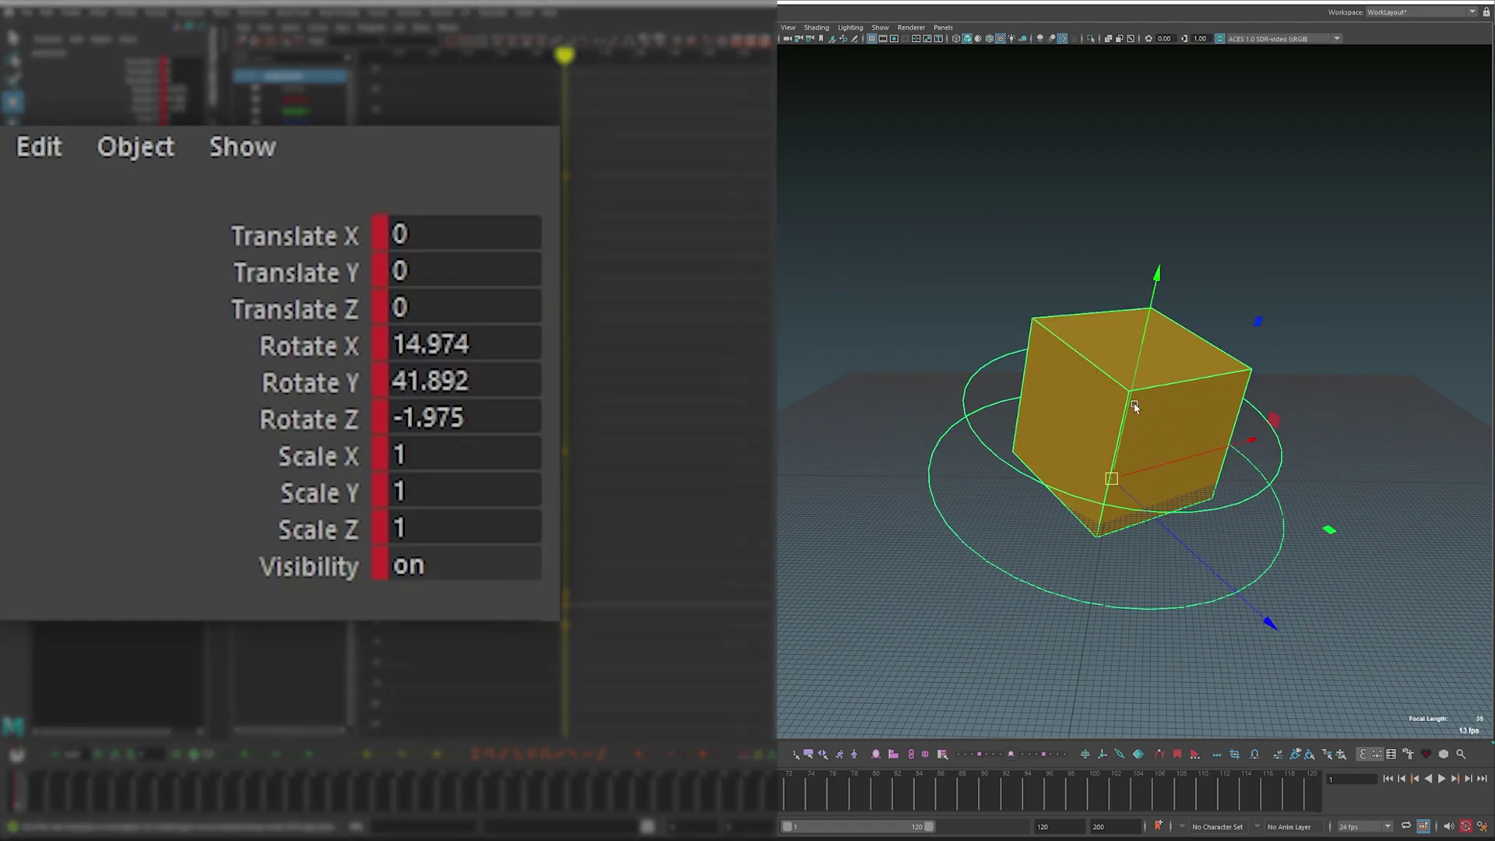
{"action": "left_click_drag", "start_coordinate": [1134, 406], "coordinate": [1121, 327]}
{"action": "key", "text": "ctrl+z"}
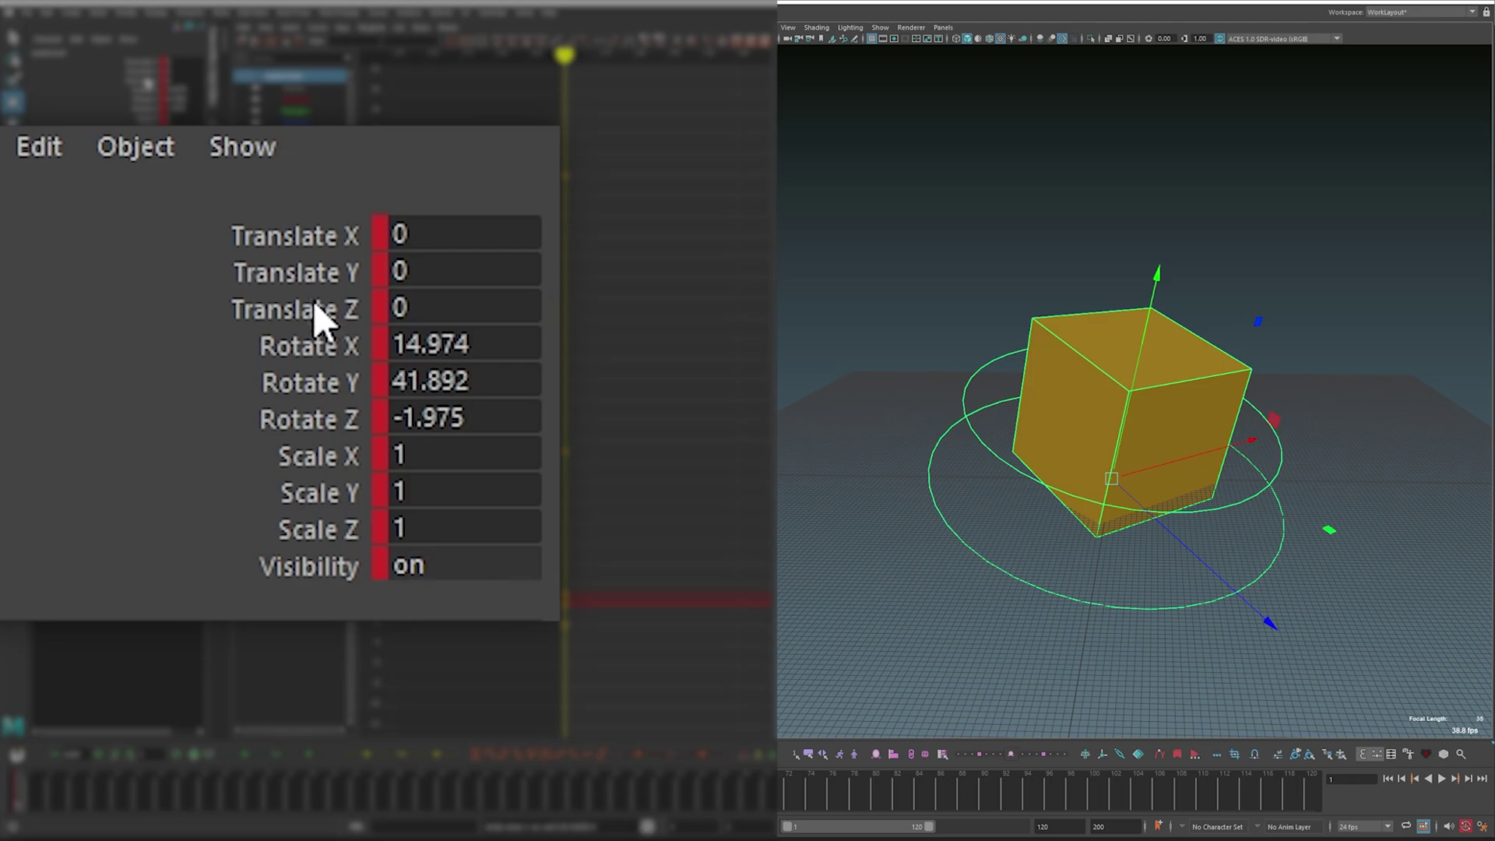
Step: Move the ground-level control slightly along its object-space Y axis, to Translate 0.064, 0.298, 0.06
{"action": "mouse_move", "coordinate": [1129, 383]}
{"action": "left_mouse_down"}
{"action": "mouse_move", "coordinate": [1160, 337]}
{"action": "mouse_move", "coordinate": [1133, 390]}
{"action": "left_mouse_up"}
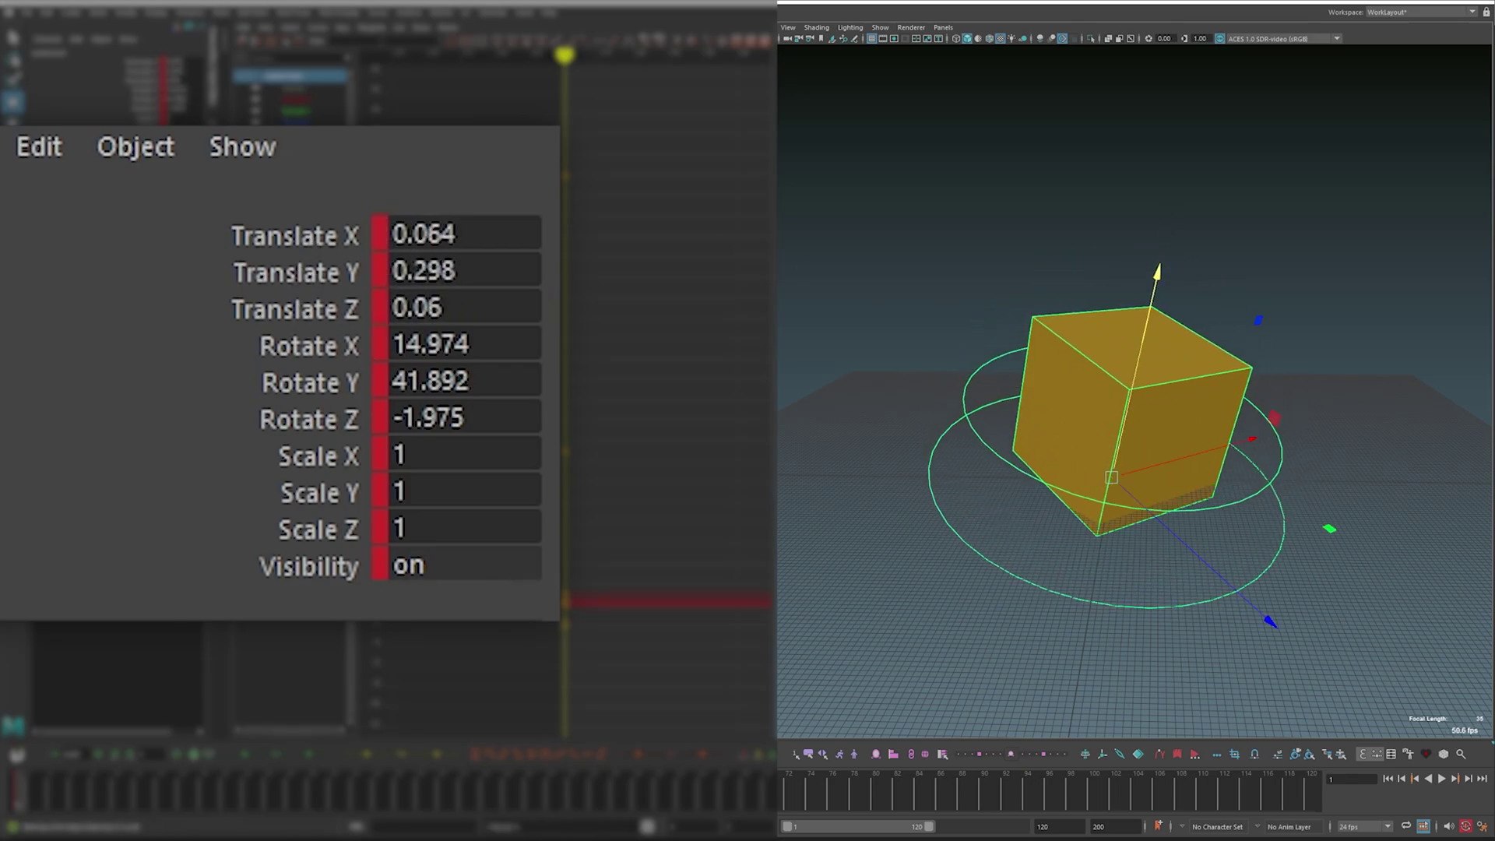
{"action": "left_click_drag", "start_coordinate": [270, 308], "coordinate": [265, 237]}
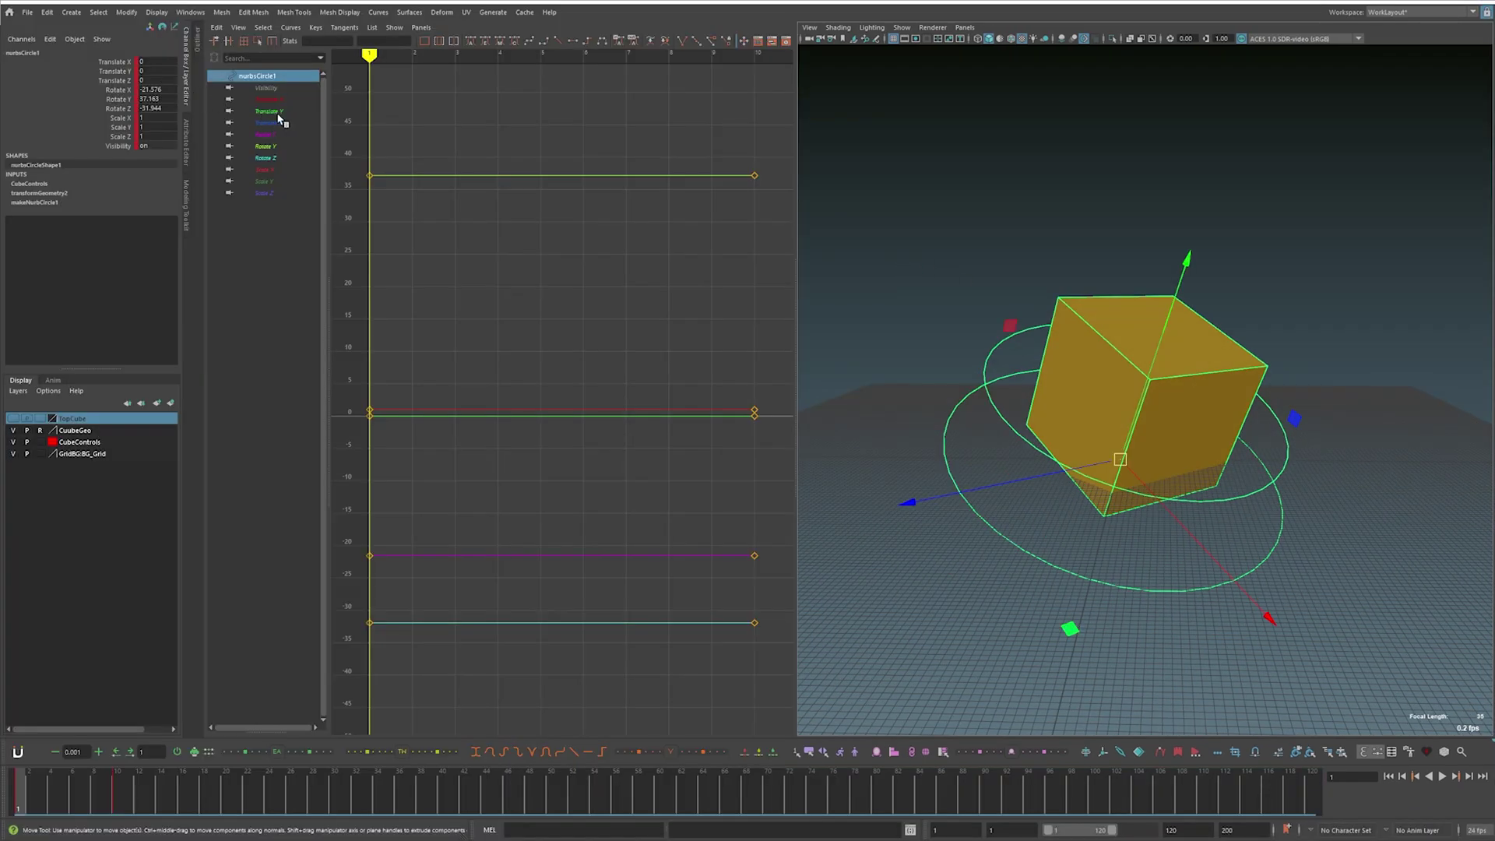
Step: Isolate the ground-level control's Translate Y curve and raise its frame 1 key in the Graph Editor
{"action": "left_click", "coordinate": [273, 112]}
{"action": "right_click_drag", "start_coordinate": [431, 228], "coordinate": [658, 323], "text": "alt+shift"}
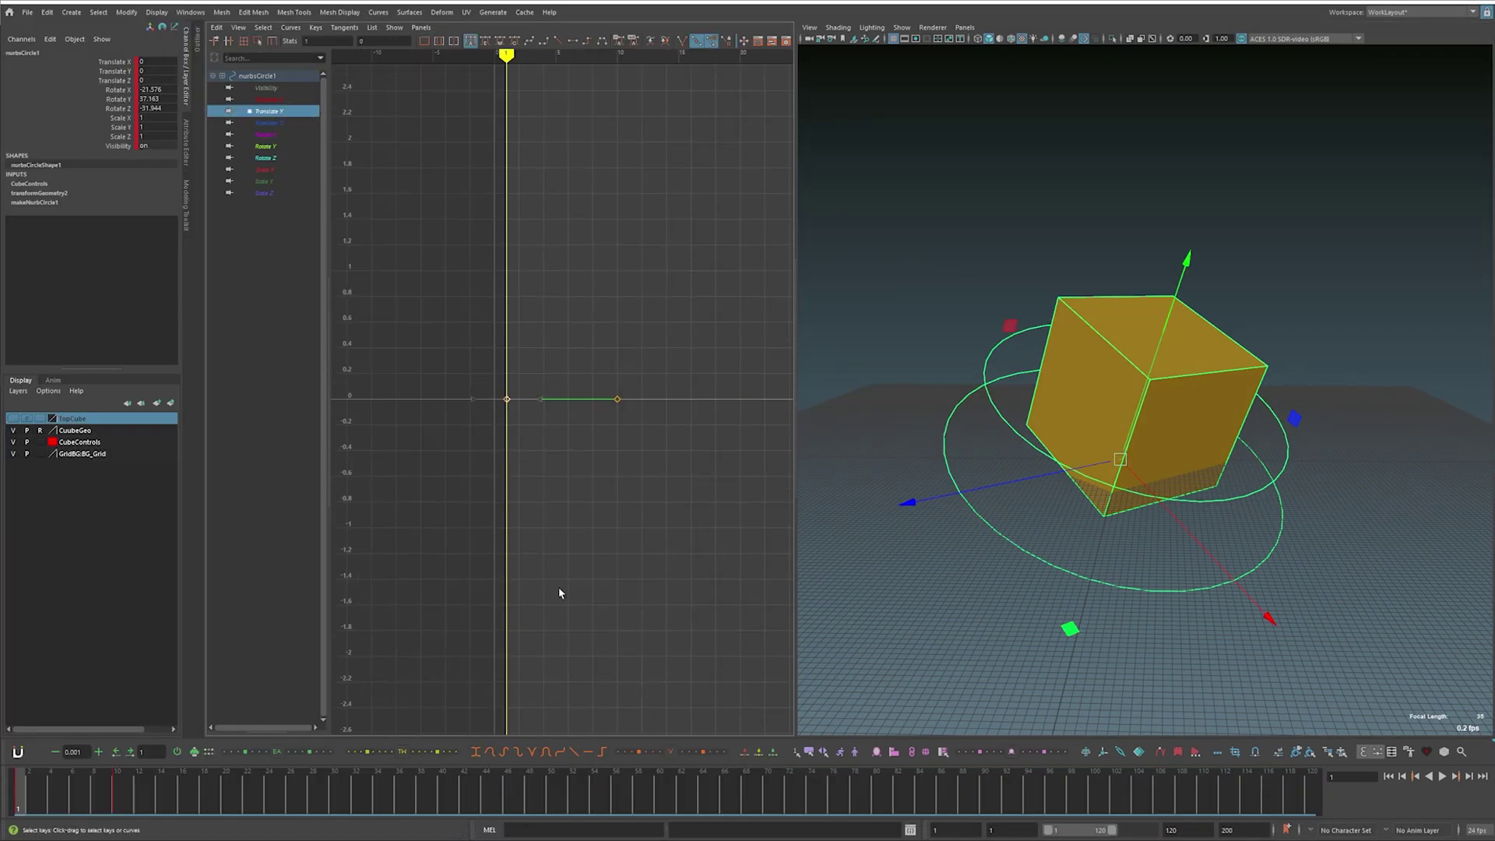
{"action": "scroll", "coordinate": [559, 593], "scroll_direction": "down", "scroll_amount": 6}
{"action": "middle_click_drag", "start_coordinate": [570, 480], "coordinate": [685, 502], "text": "shift"}
{"action": "key", "text": "ctrl+z"}
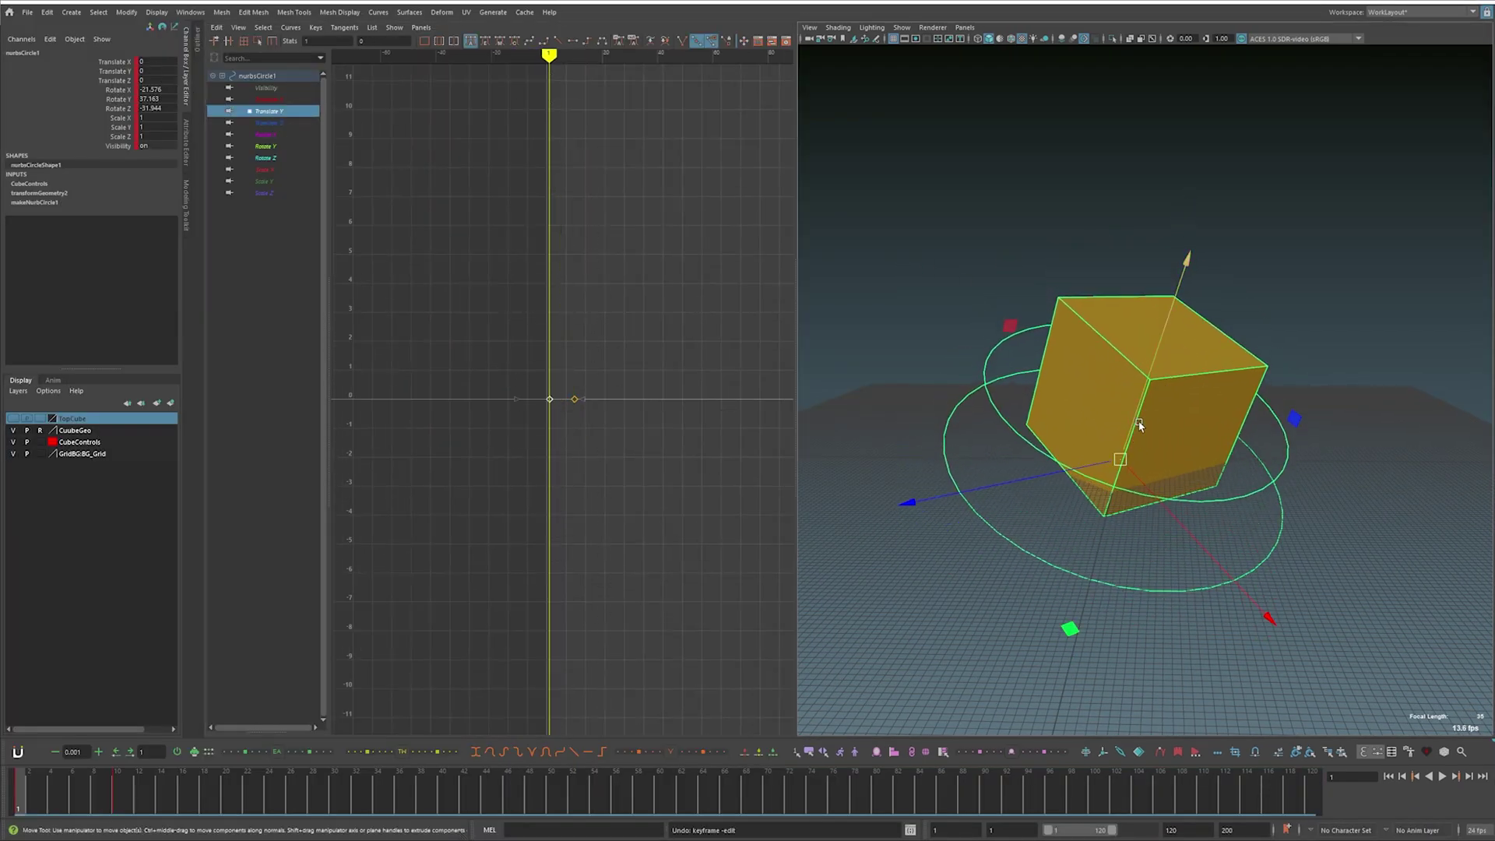
{"action": "middle_click_drag", "start_coordinate": [560, 491], "coordinate": [629, 173]}
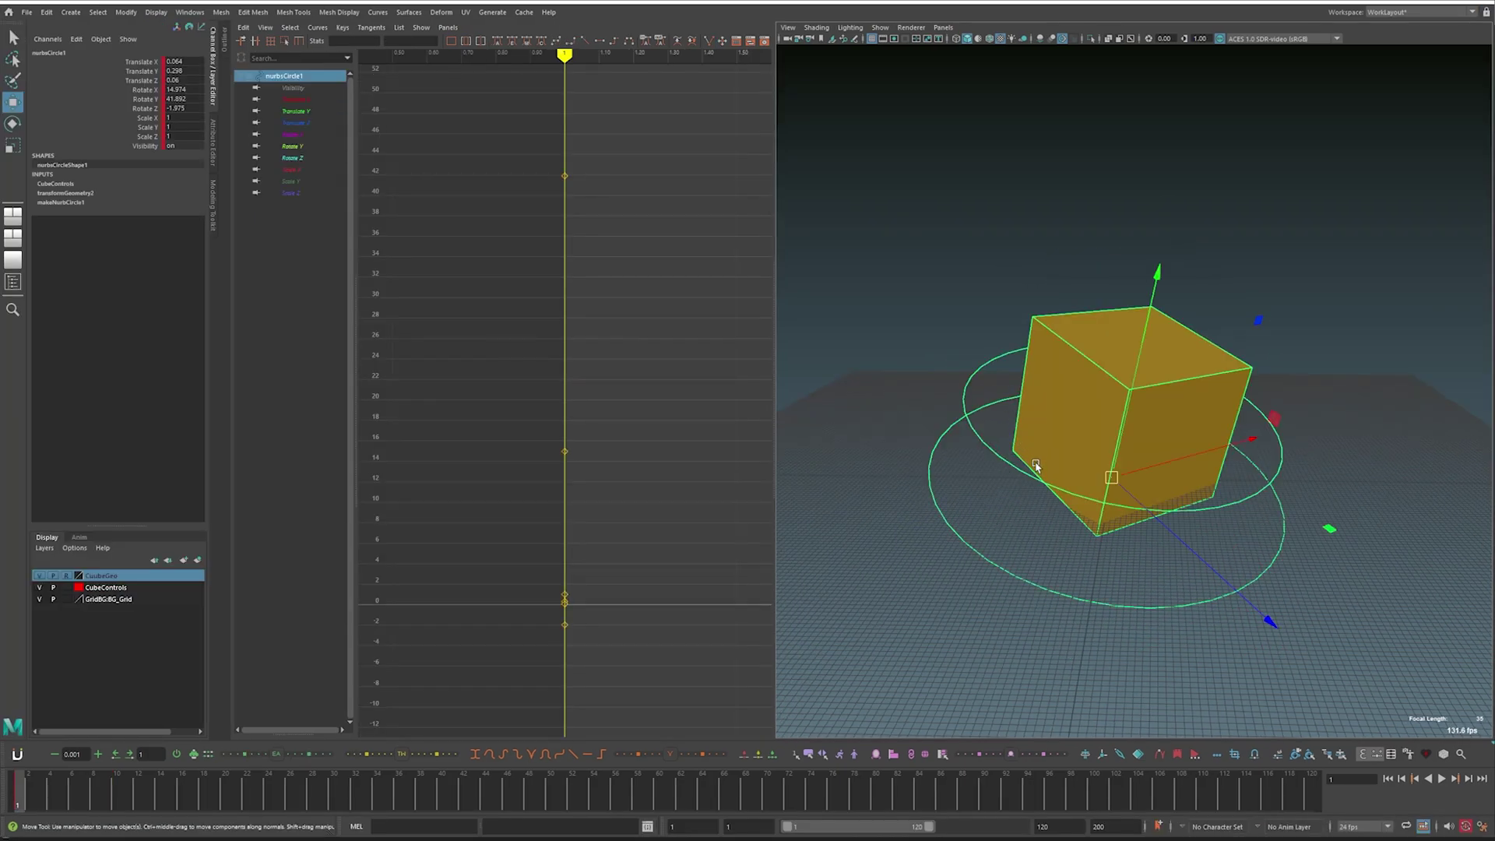
Step: Set the Move tool's axis orientation to Object
{"action": "key", "text": "w"}
{"action": "left_click", "coordinate": [995, 279]}
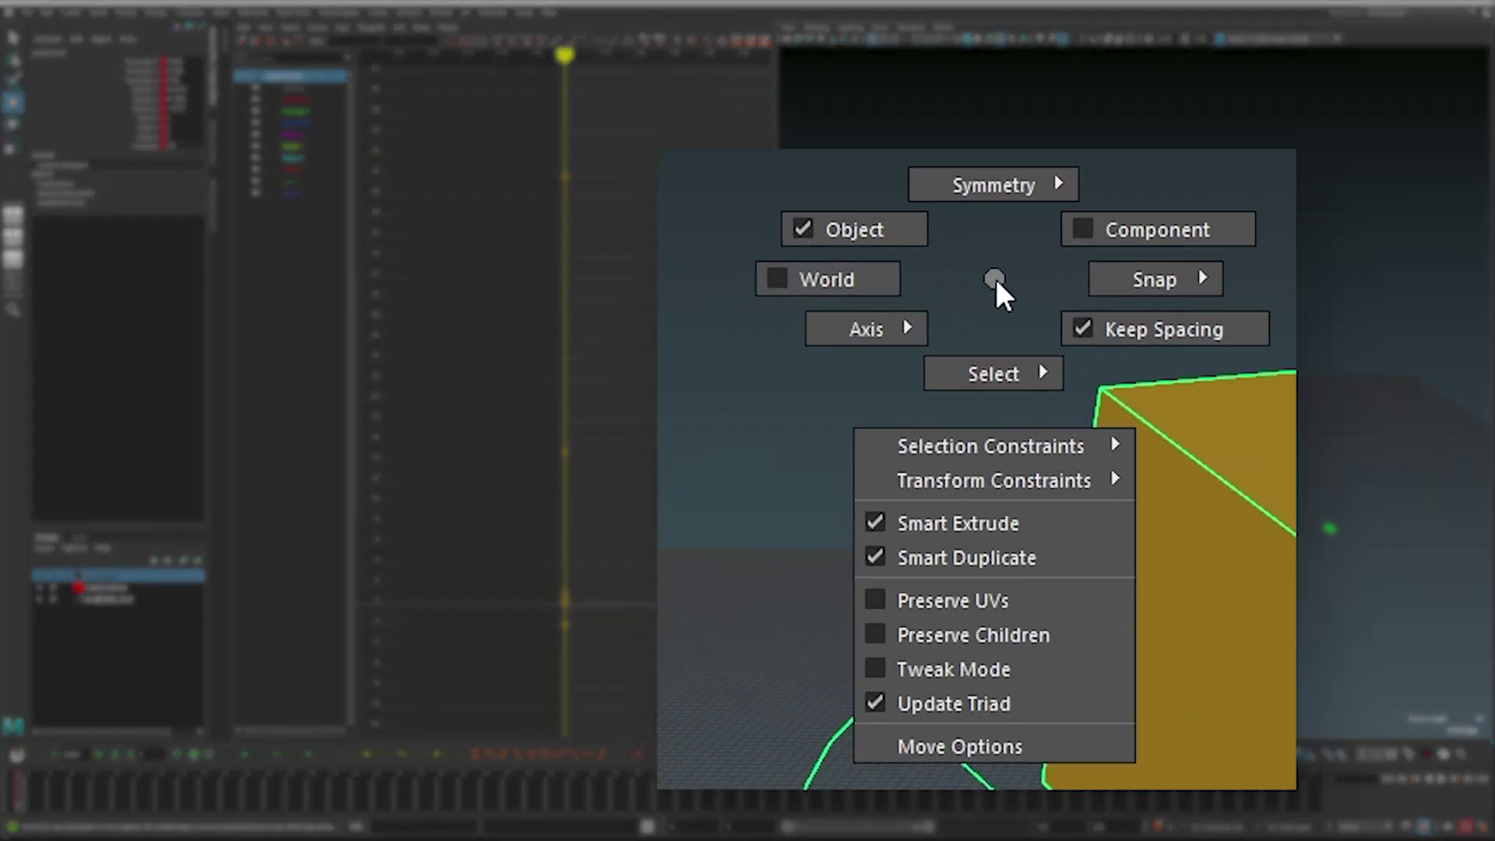
{"action": "left_click_drag", "start_coordinate": [997, 278], "coordinate": [900, 232]}
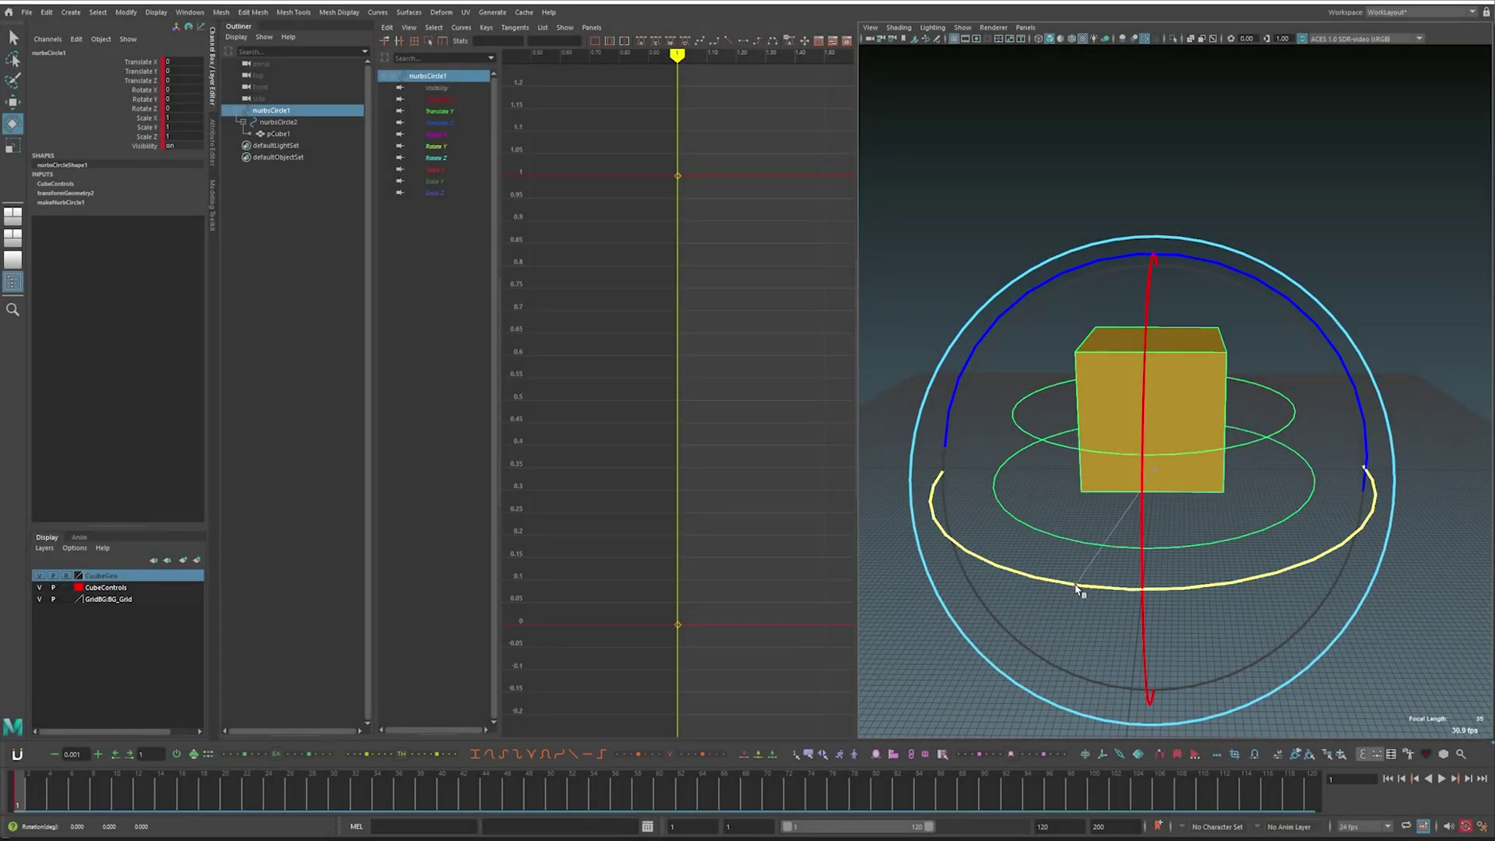
Step: Rotate the ground-level control about 39 degrees in Y, and the inner control to 16.981, -24.332, -11.51 degrees at frame 15
{"action": "left_click_drag", "start_coordinate": [1088, 595], "coordinate": [1255, 611]}
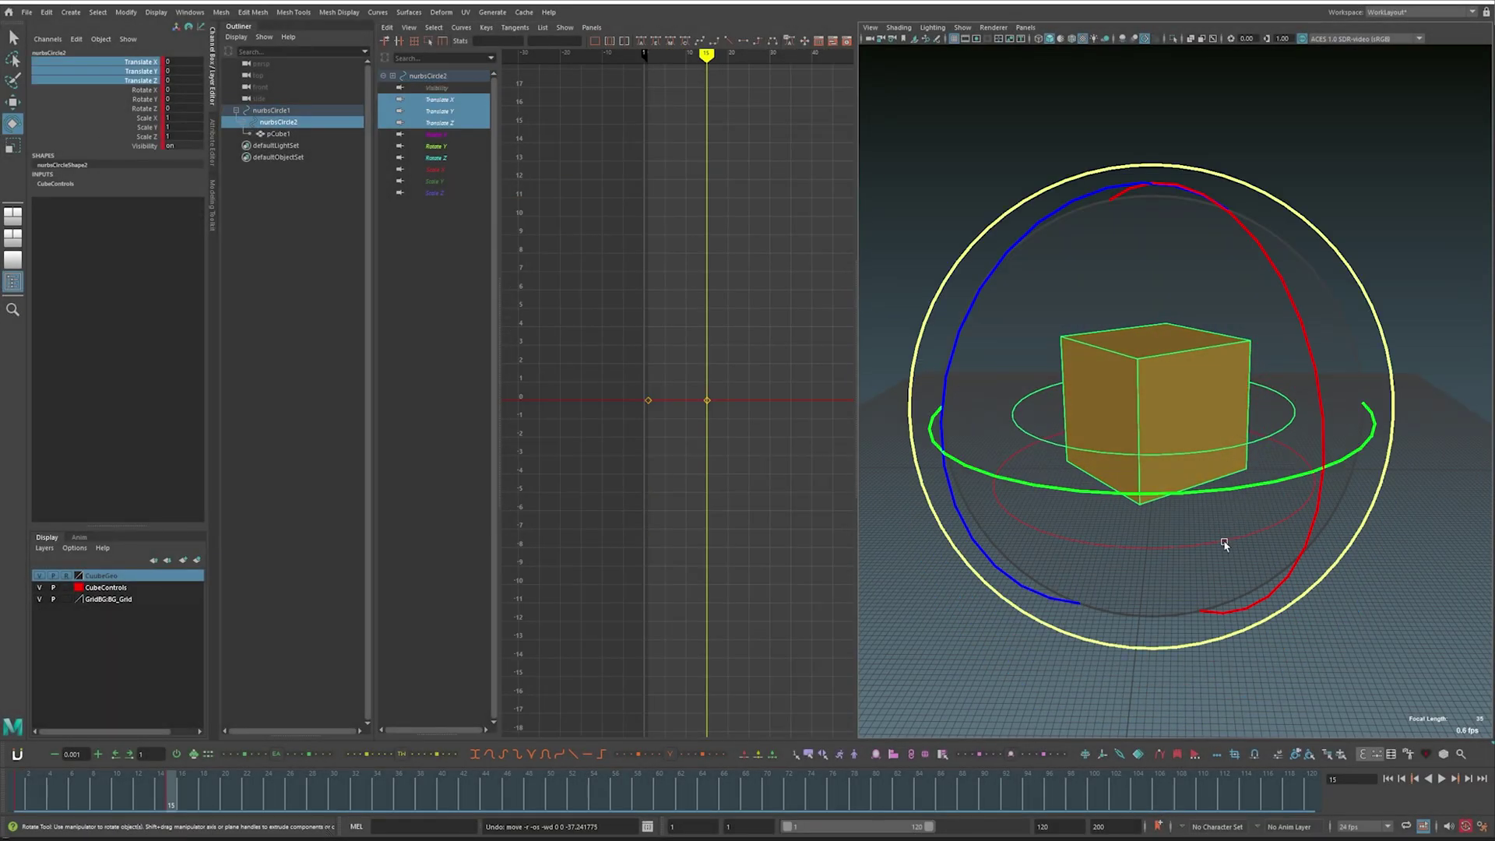
{"action": "left_click_drag", "start_coordinate": [1096, 574], "coordinate": [1034, 267]}
Step: Set the Move tool's axis to Parent and try moving the tilted inner control along its Z axis
{"action": "key", "text": "w"}
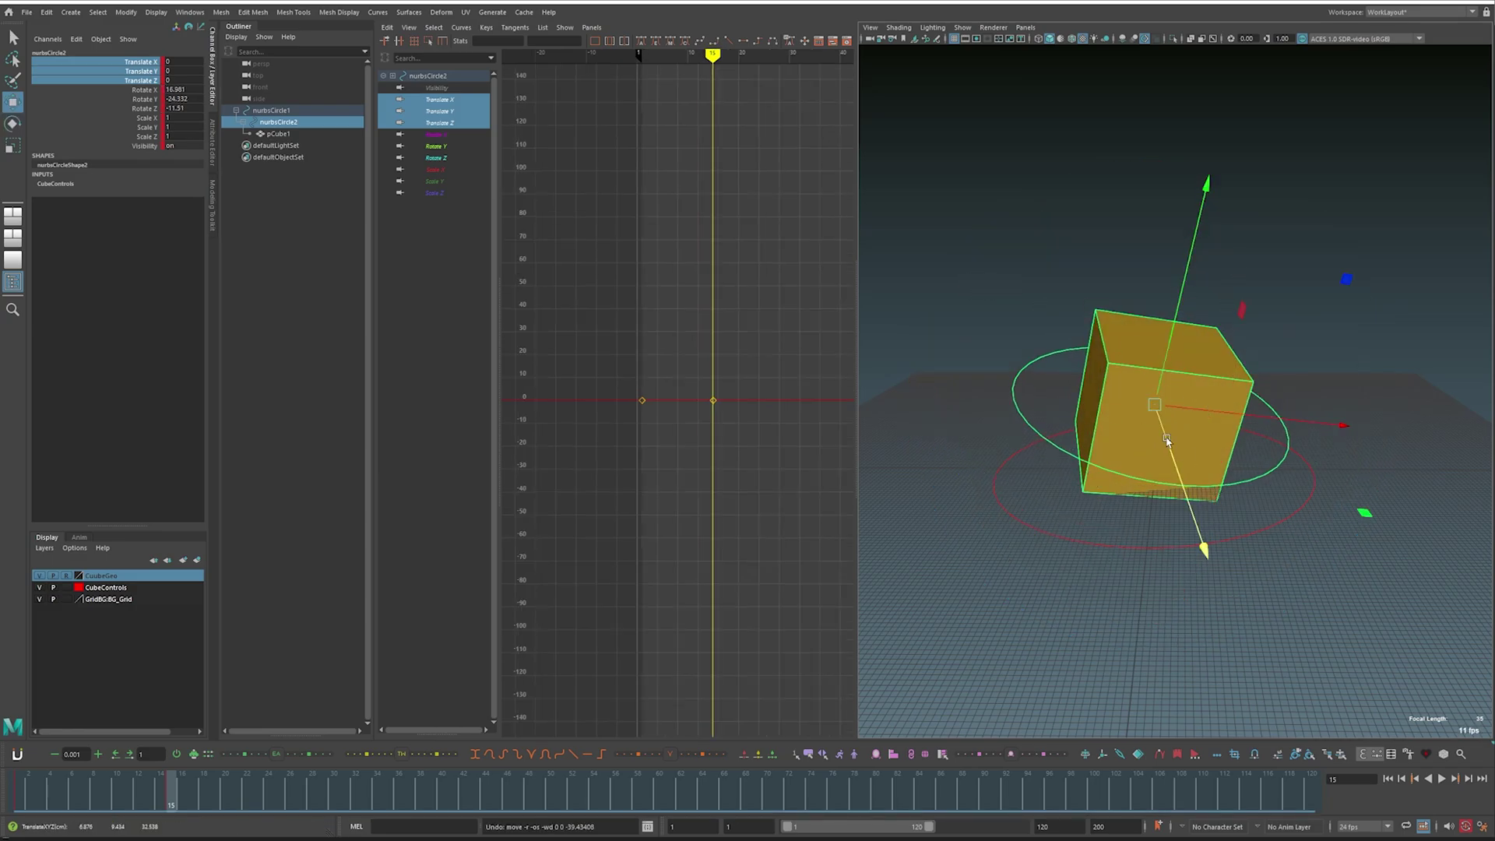
{"action": "key", "text": "w"}
{"action": "left_click_drag", "start_coordinate": [1081, 390], "coordinate": [970, 420]}
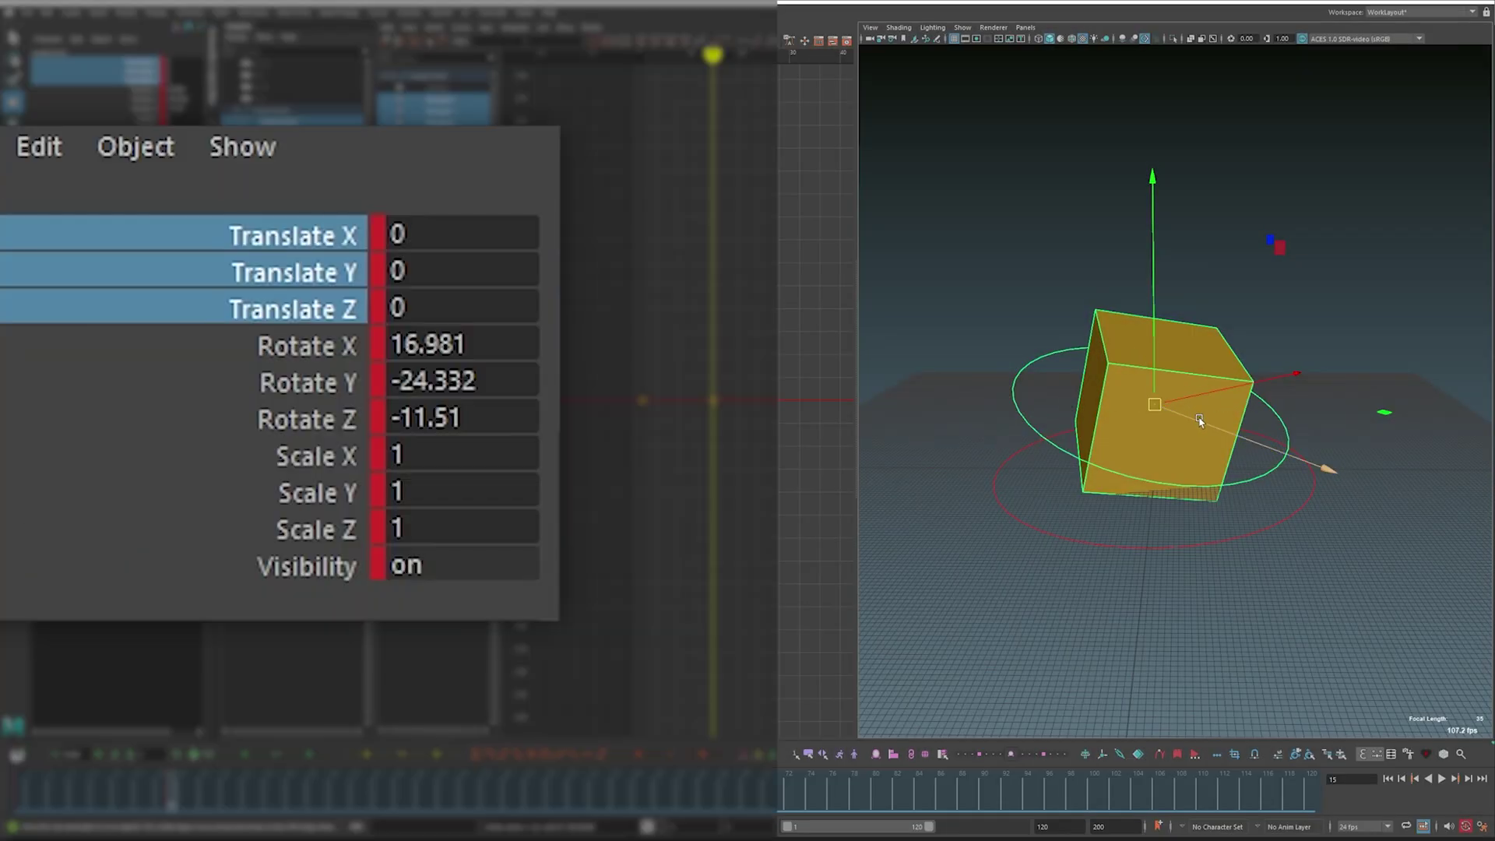
{"action": "left_click_drag", "start_coordinate": [1201, 427], "coordinate": [1183, 426]}
{"action": "left_click_drag", "start_coordinate": [1300, 468], "coordinate": [1230, 436]}
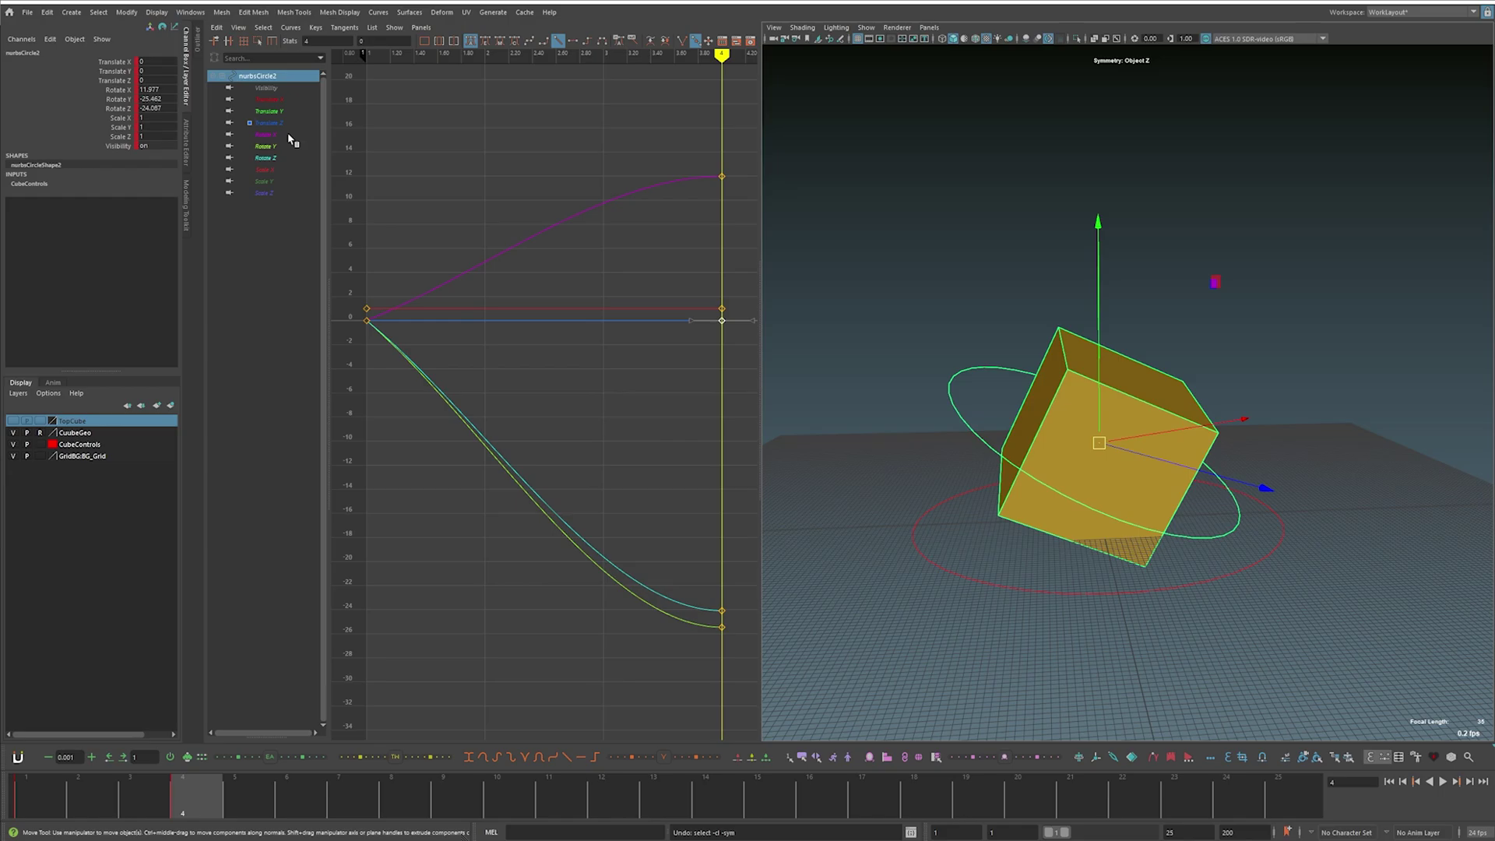
Step: Isolate the inner control's Translate Z curve and move its frame 4 key up and down in the Graph Editor
{"action": "left_click", "coordinate": [269, 123]}
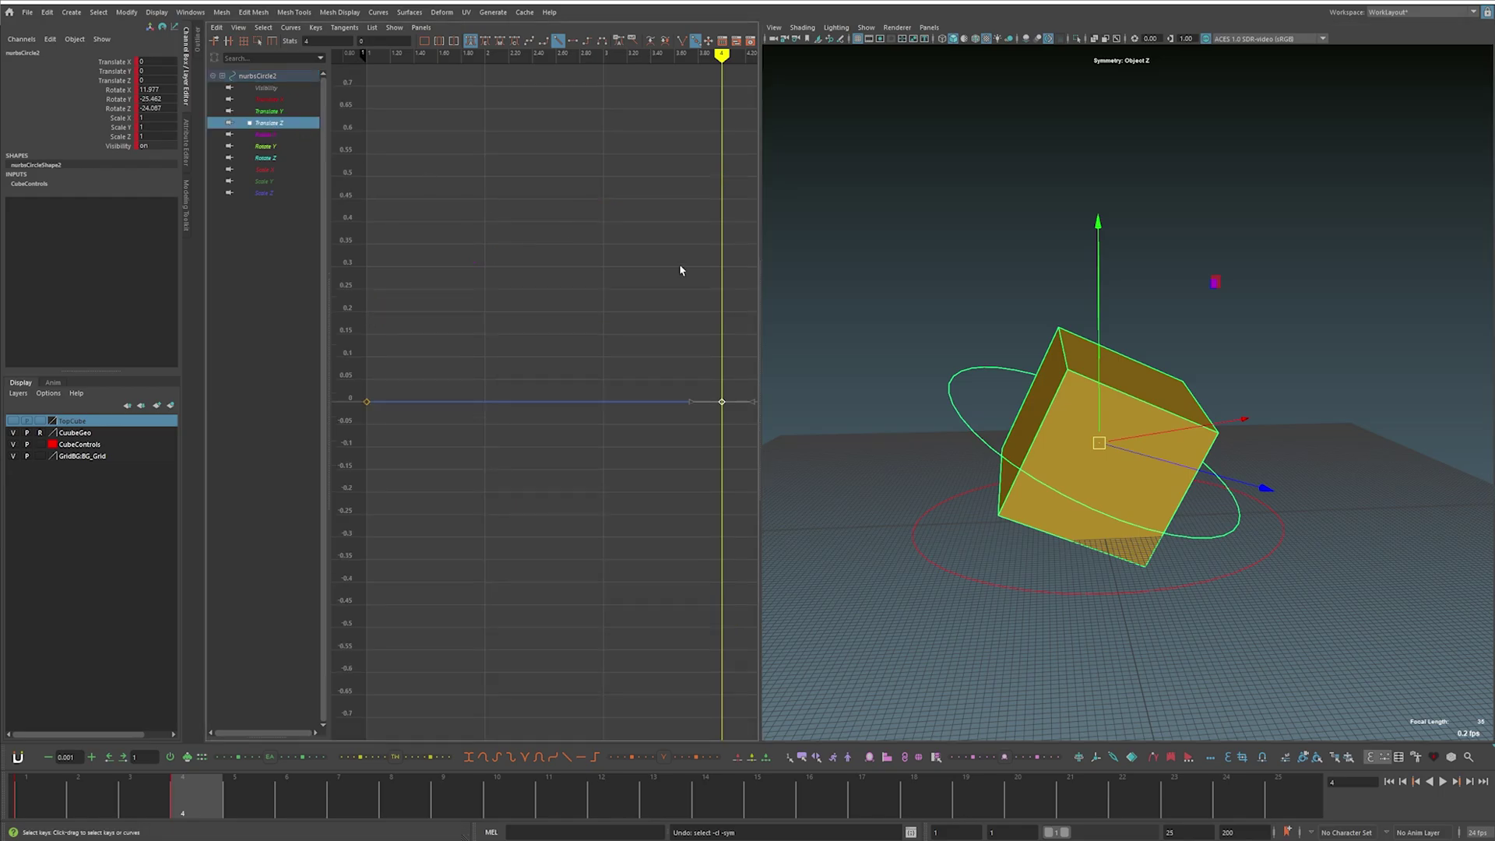
{"action": "key", "text": "f"}
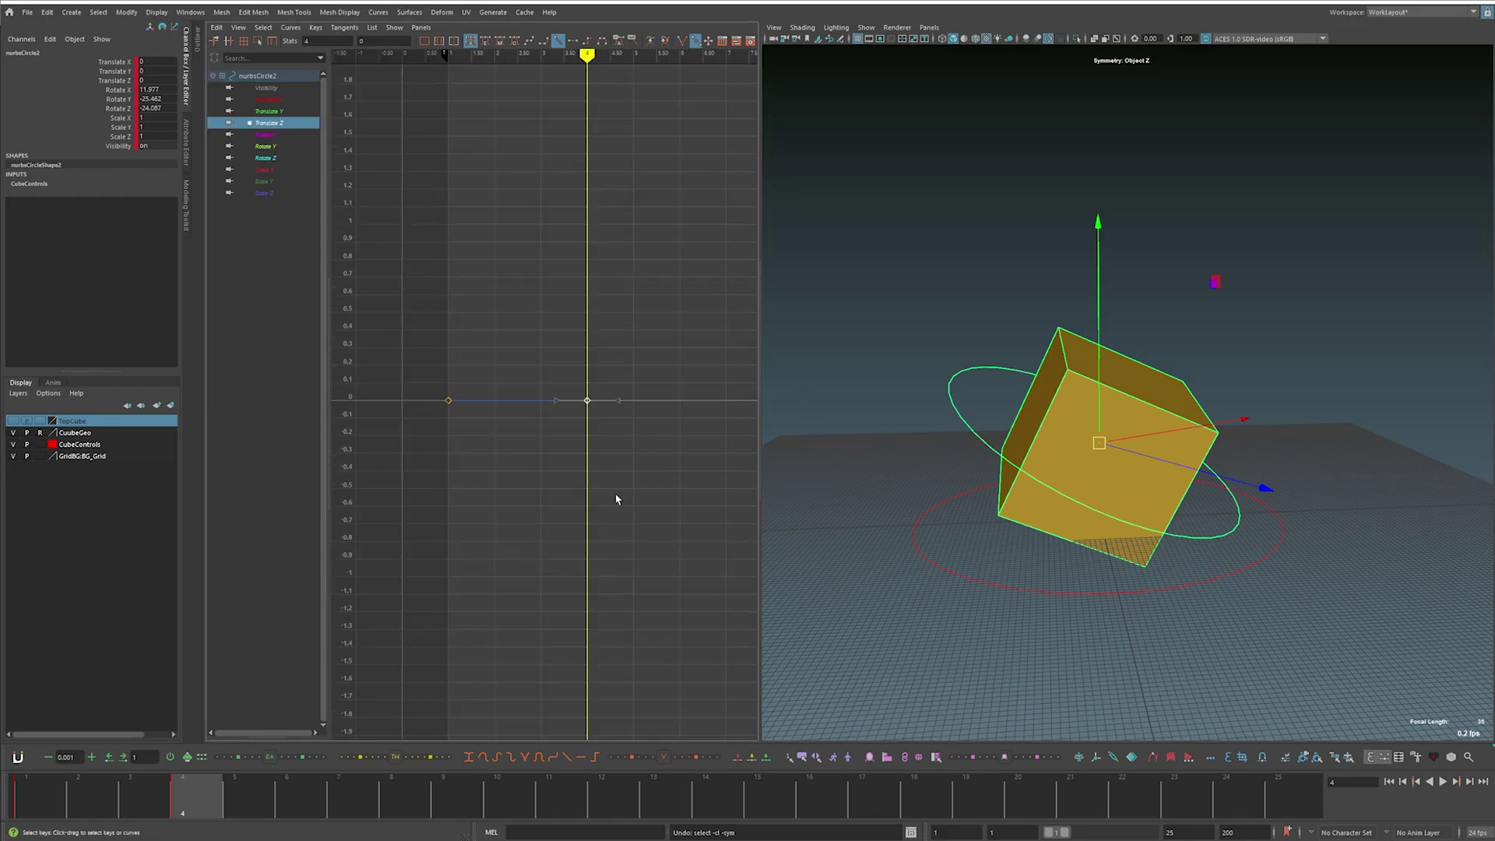
{"action": "middle_click_drag", "start_coordinate": [616, 499], "coordinate": [615, 236], "text": "shift"}
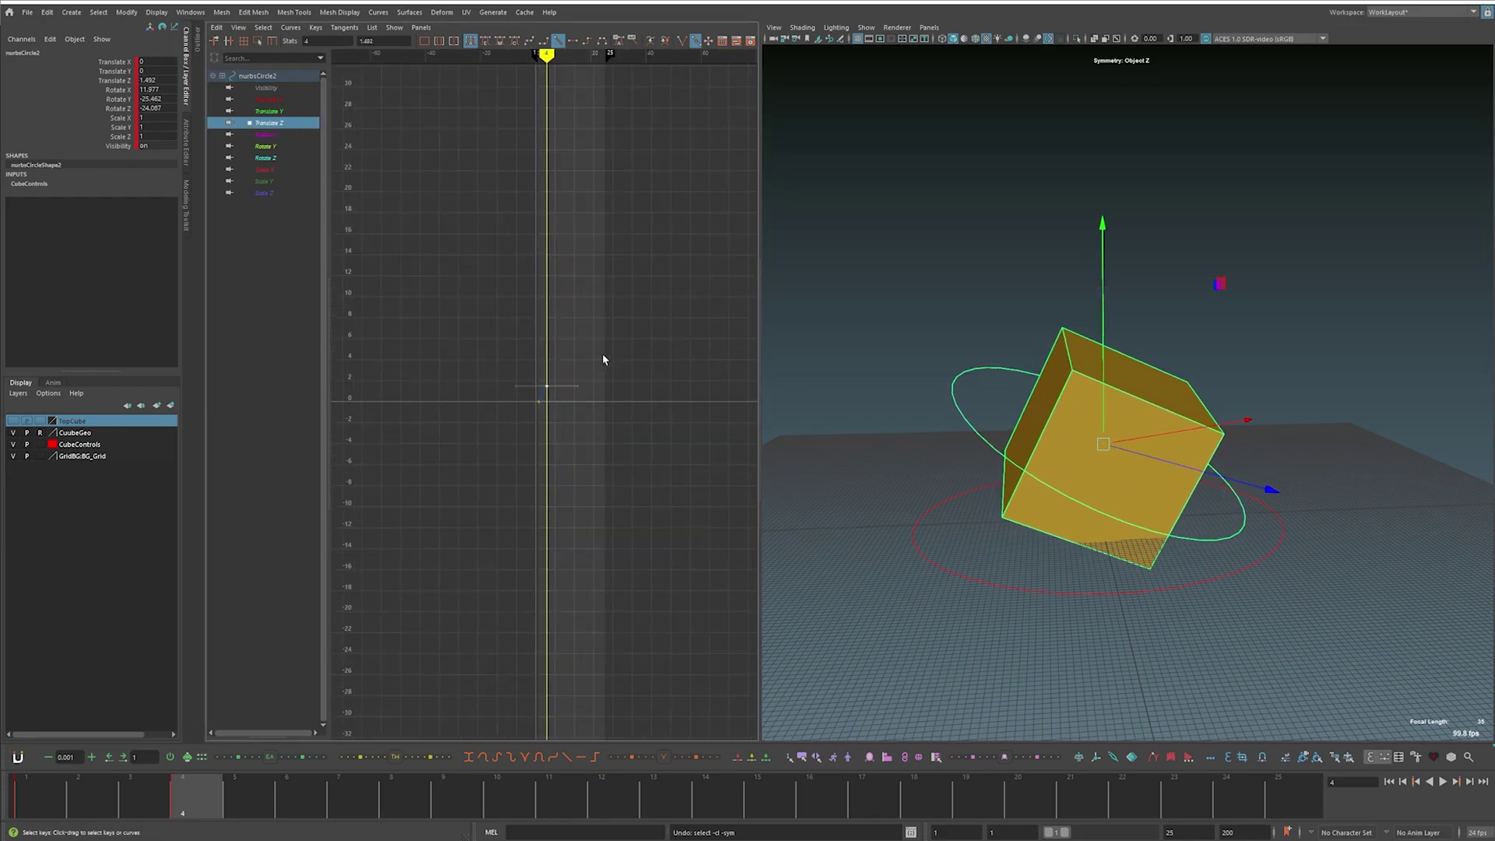
{"action": "middle_click_drag", "start_coordinate": [601, 352], "coordinate": [578, 604]}
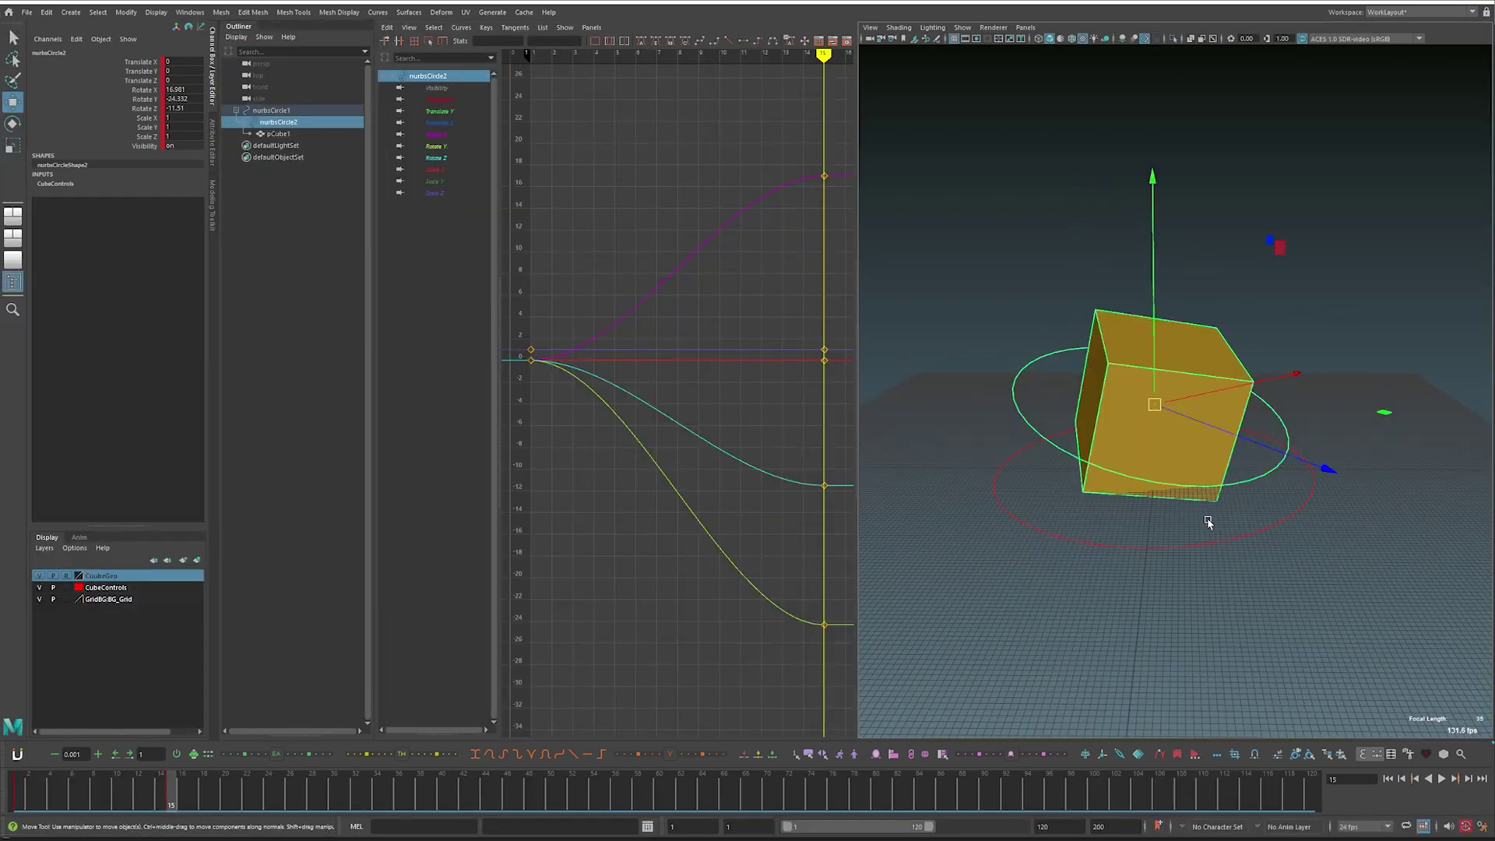
Step: Set the Move tool's axis to Object for the ground-level control and to Parent for the inner control
{"action": "left_click", "coordinate": [1207, 531]}
{"action": "left_click", "coordinate": [1246, 533]}
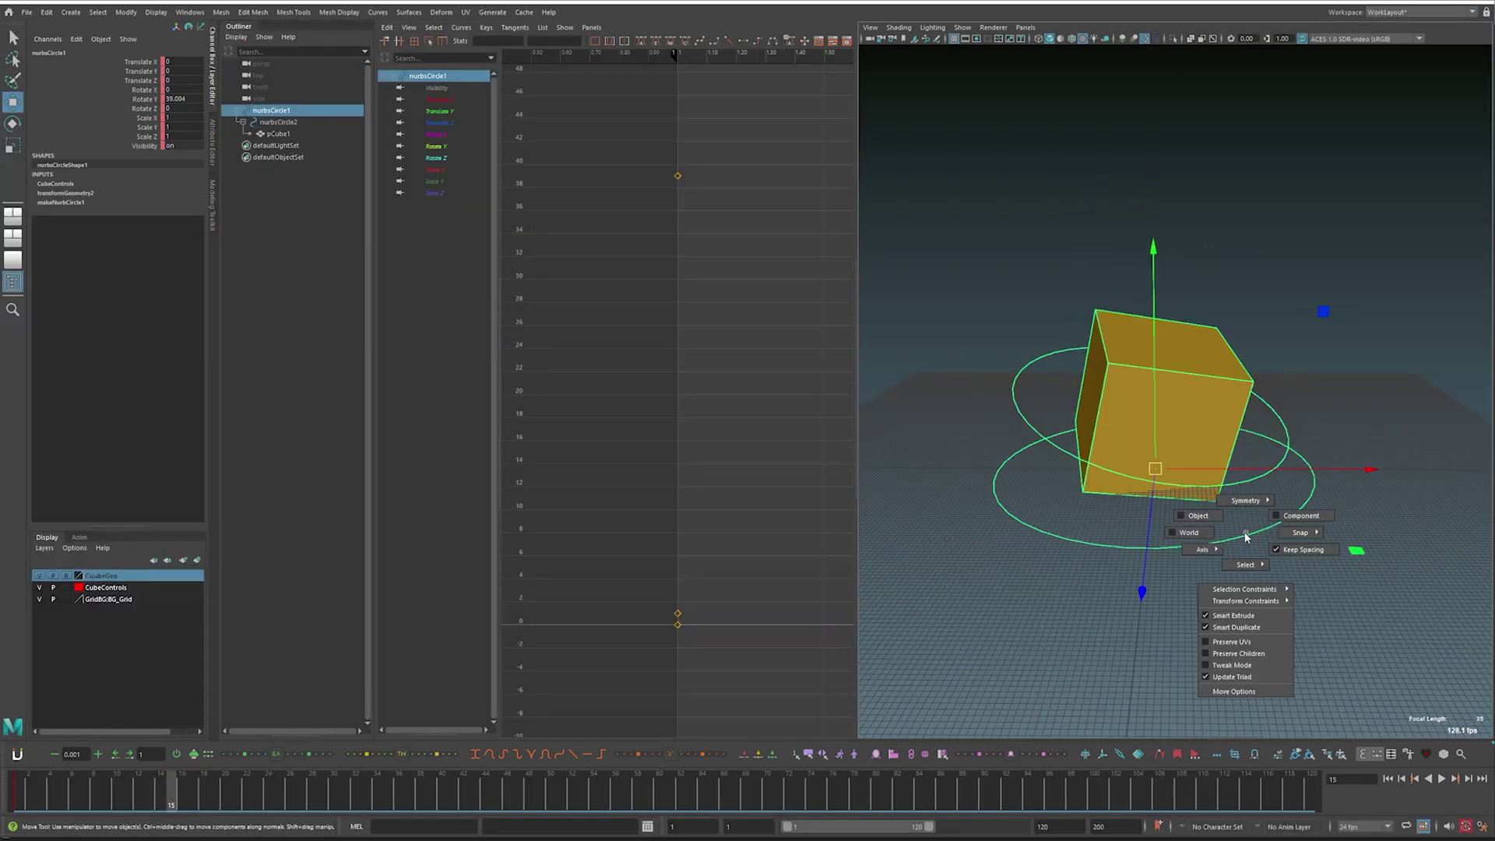
{"action": "left_click", "coordinate": [1216, 520]}
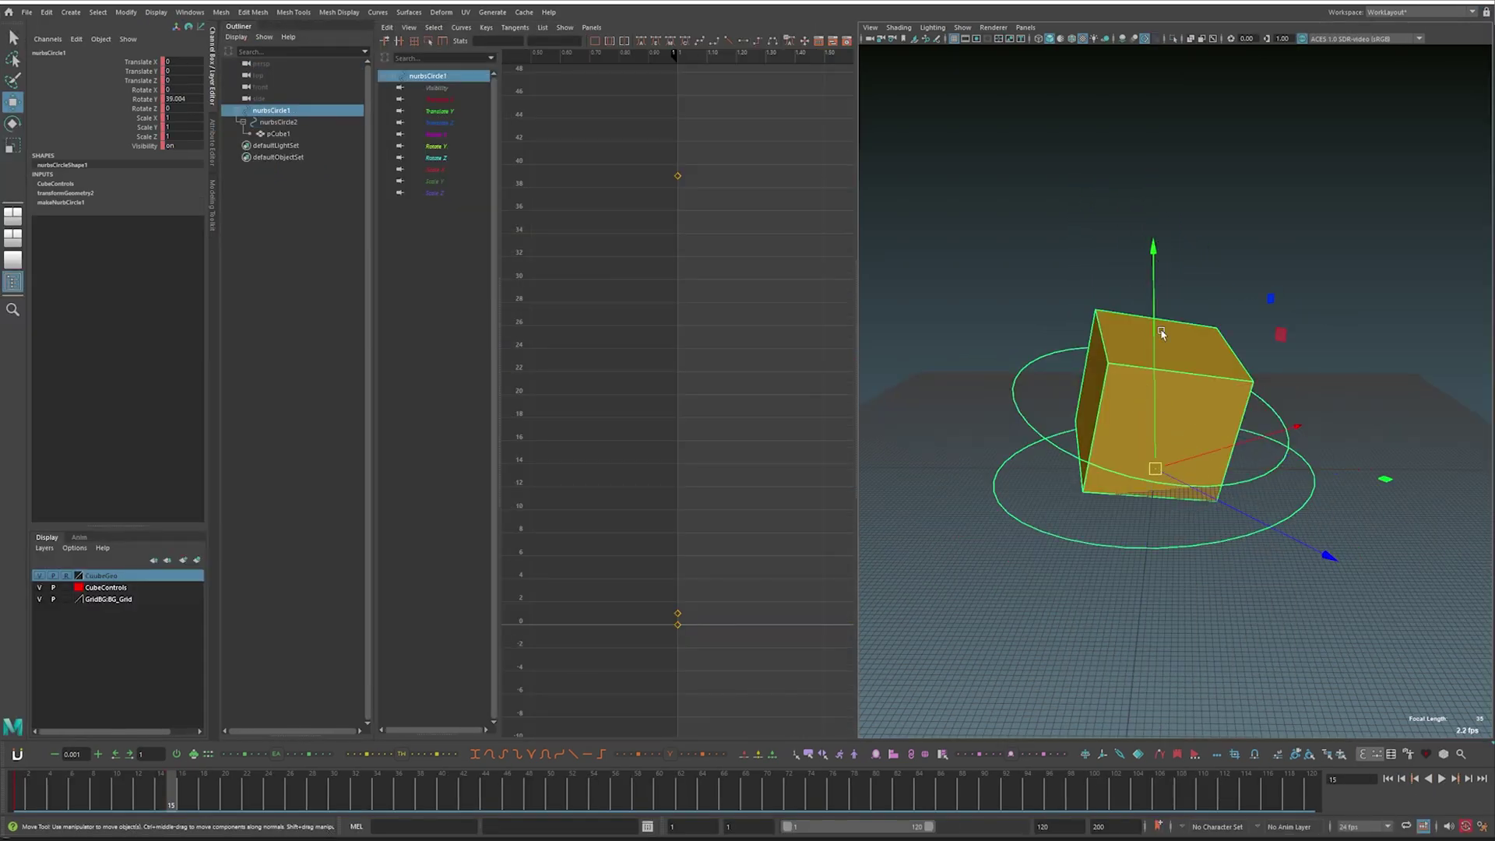
{"action": "left_click_drag", "start_coordinate": [987, 366], "coordinate": [1007, 418]}
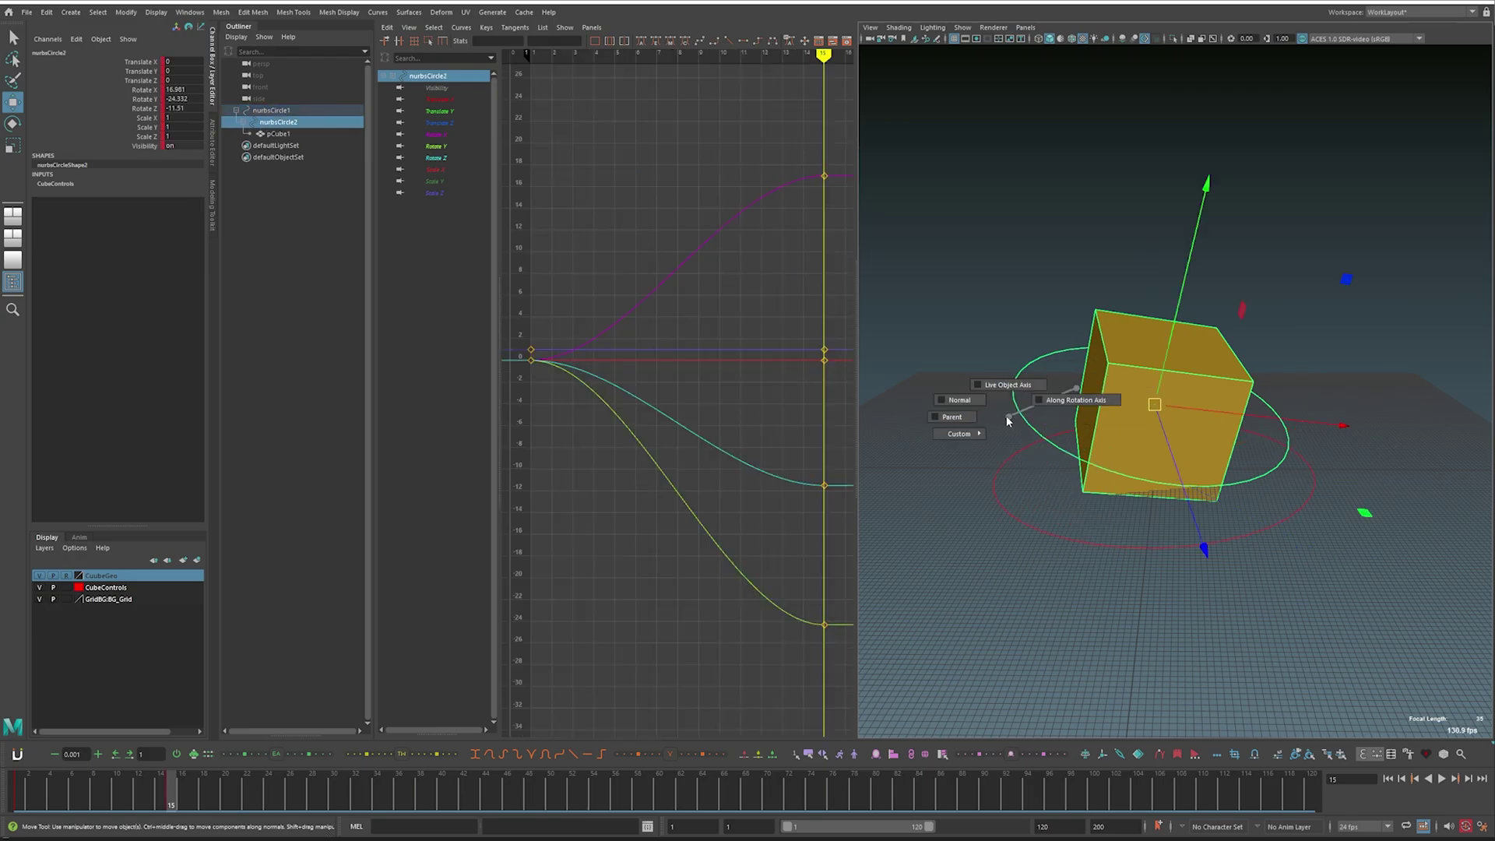
{"action": "left_click_drag", "start_coordinate": [956, 421], "coordinate": [955, 419]}
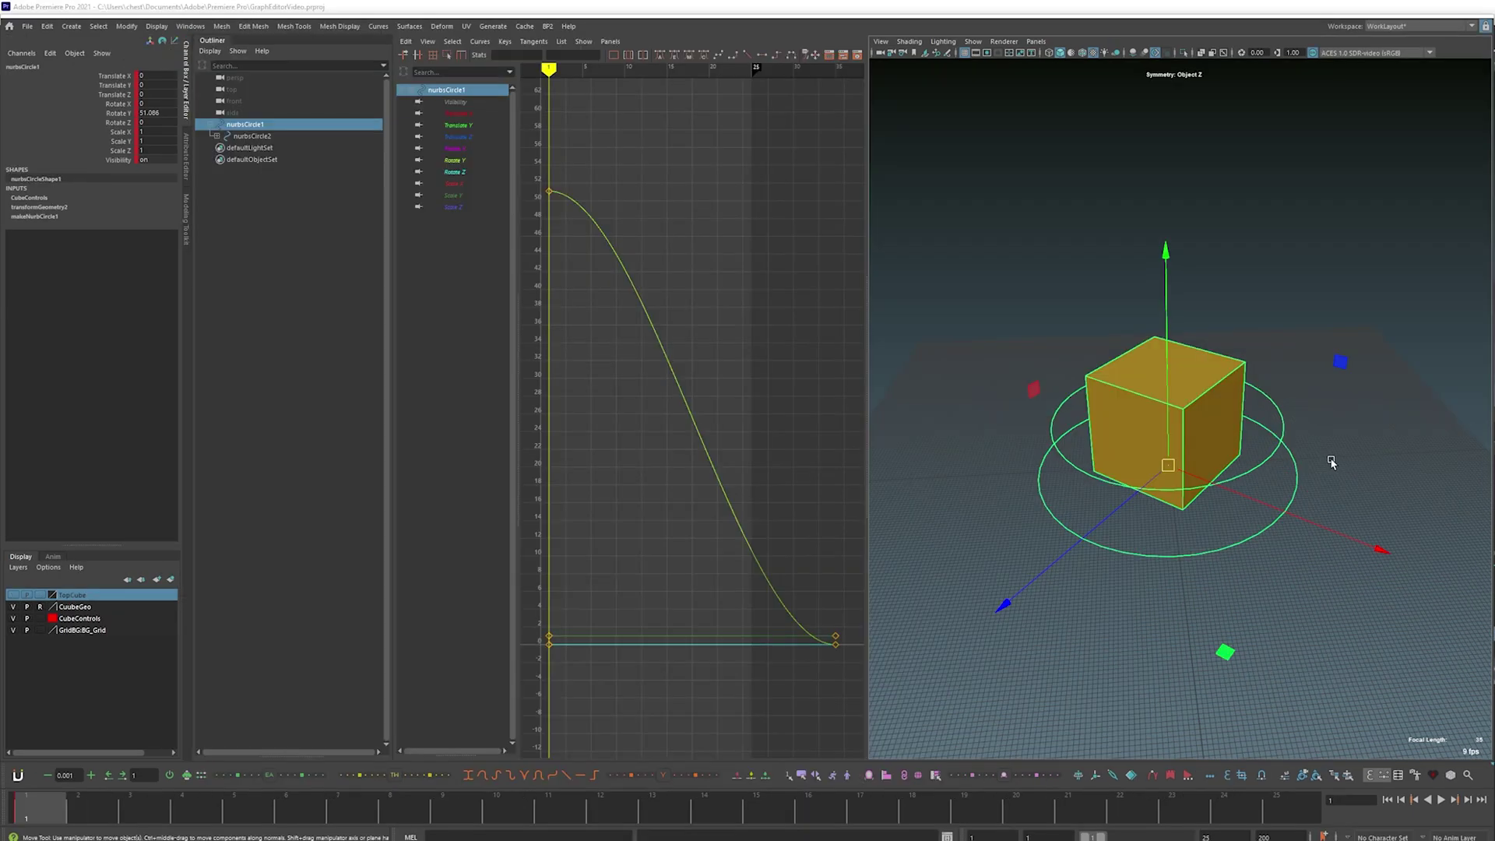
Step: Select the ground-level control and examine its move axes against the cube from above
{"action": "left_click", "coordinate": [1330, 460]}
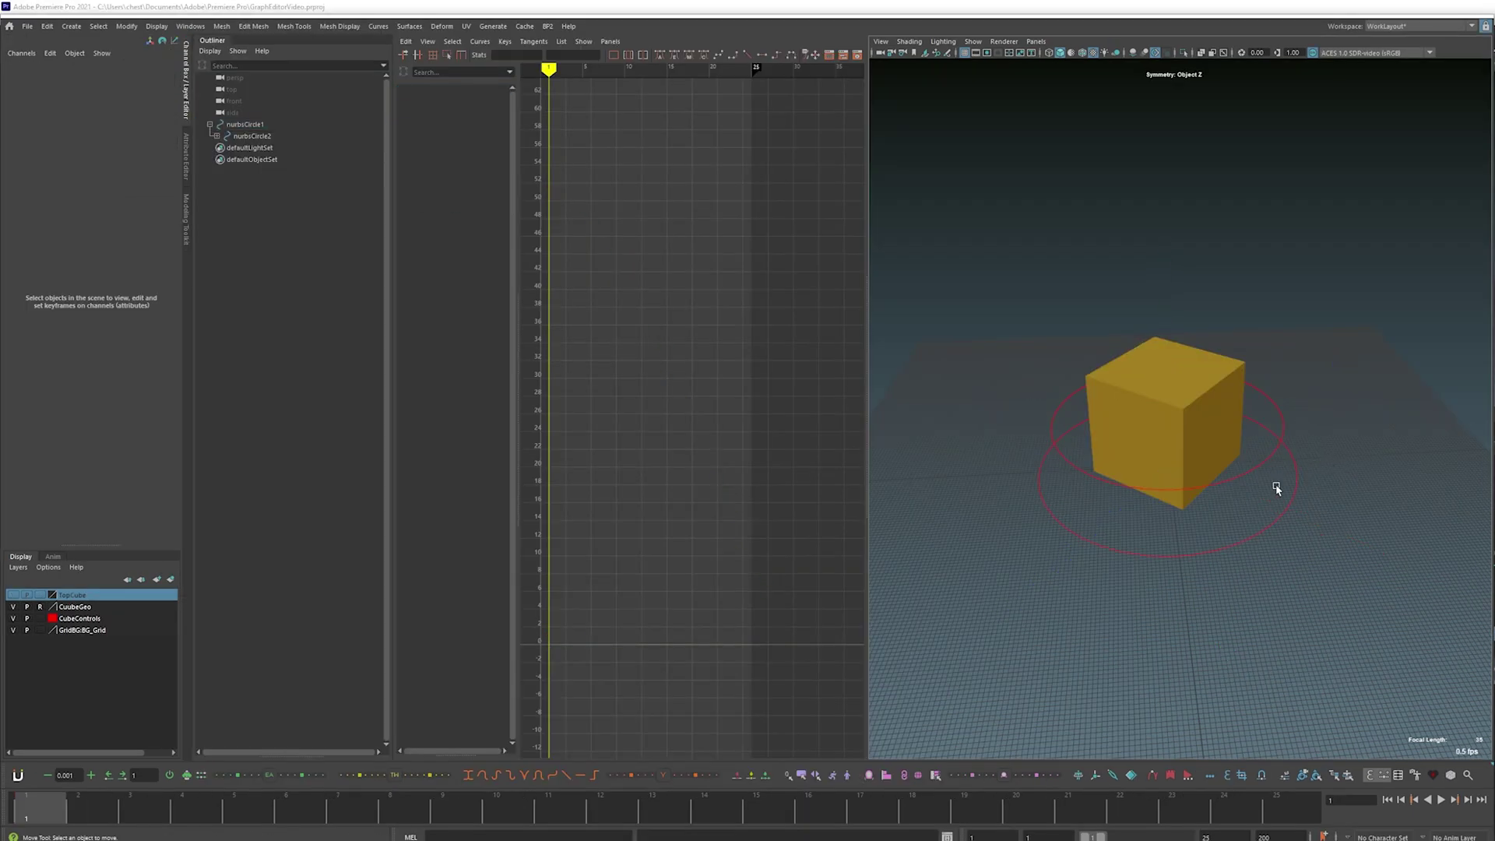
{"action": "left_click", "coordinate": [1285, 514]}
{"action": "left_click_drag", "start_coordinate": [1320, 427], "coordinate": [1208, 535]}
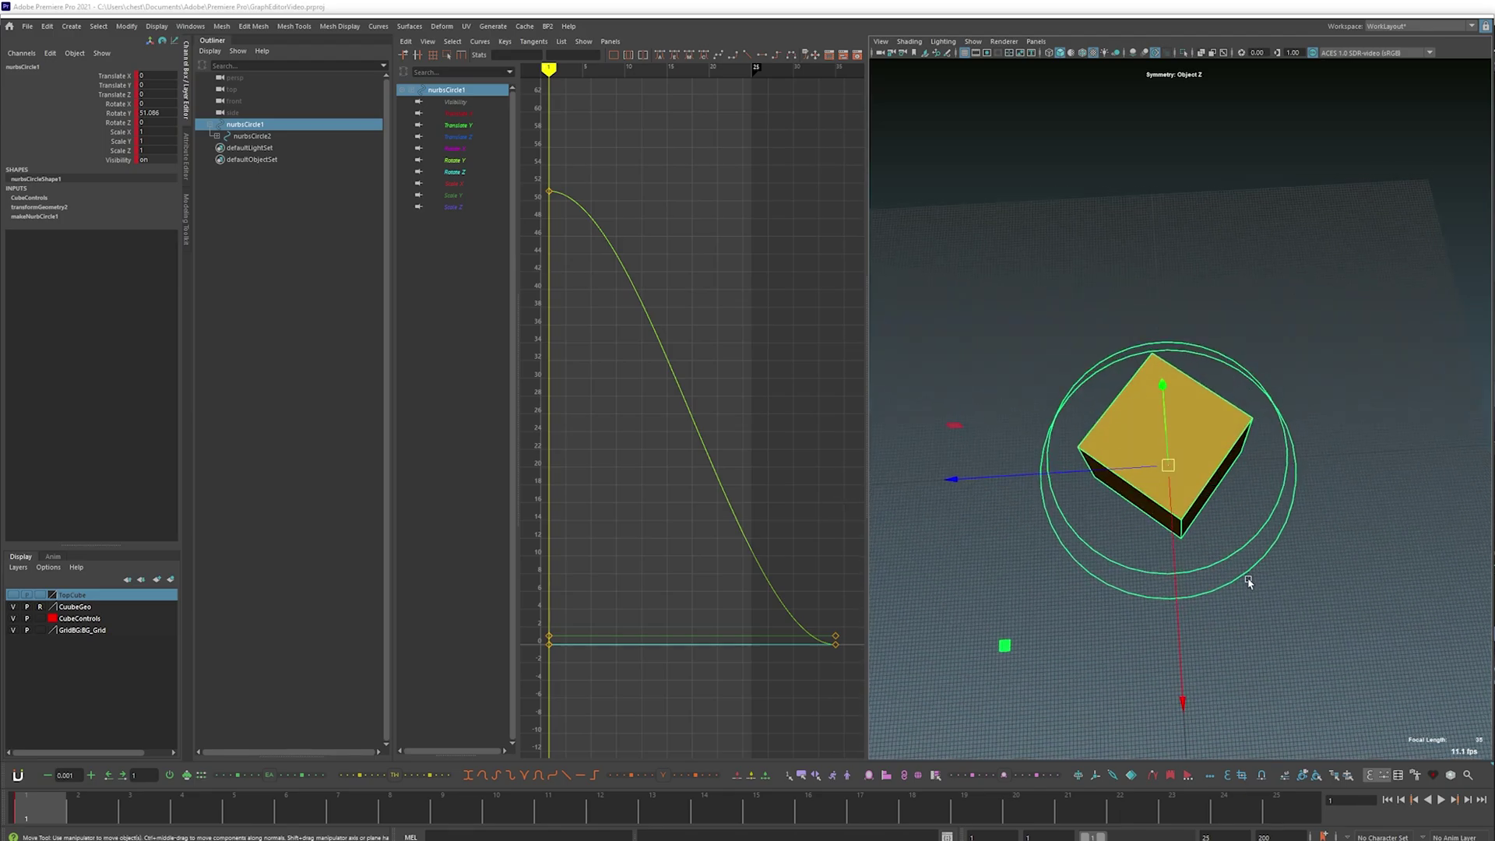
{"action": "left_click_drag", "start_coordinate": [1249, 582], "coordinate": [1249, 530], "text": "alt"}
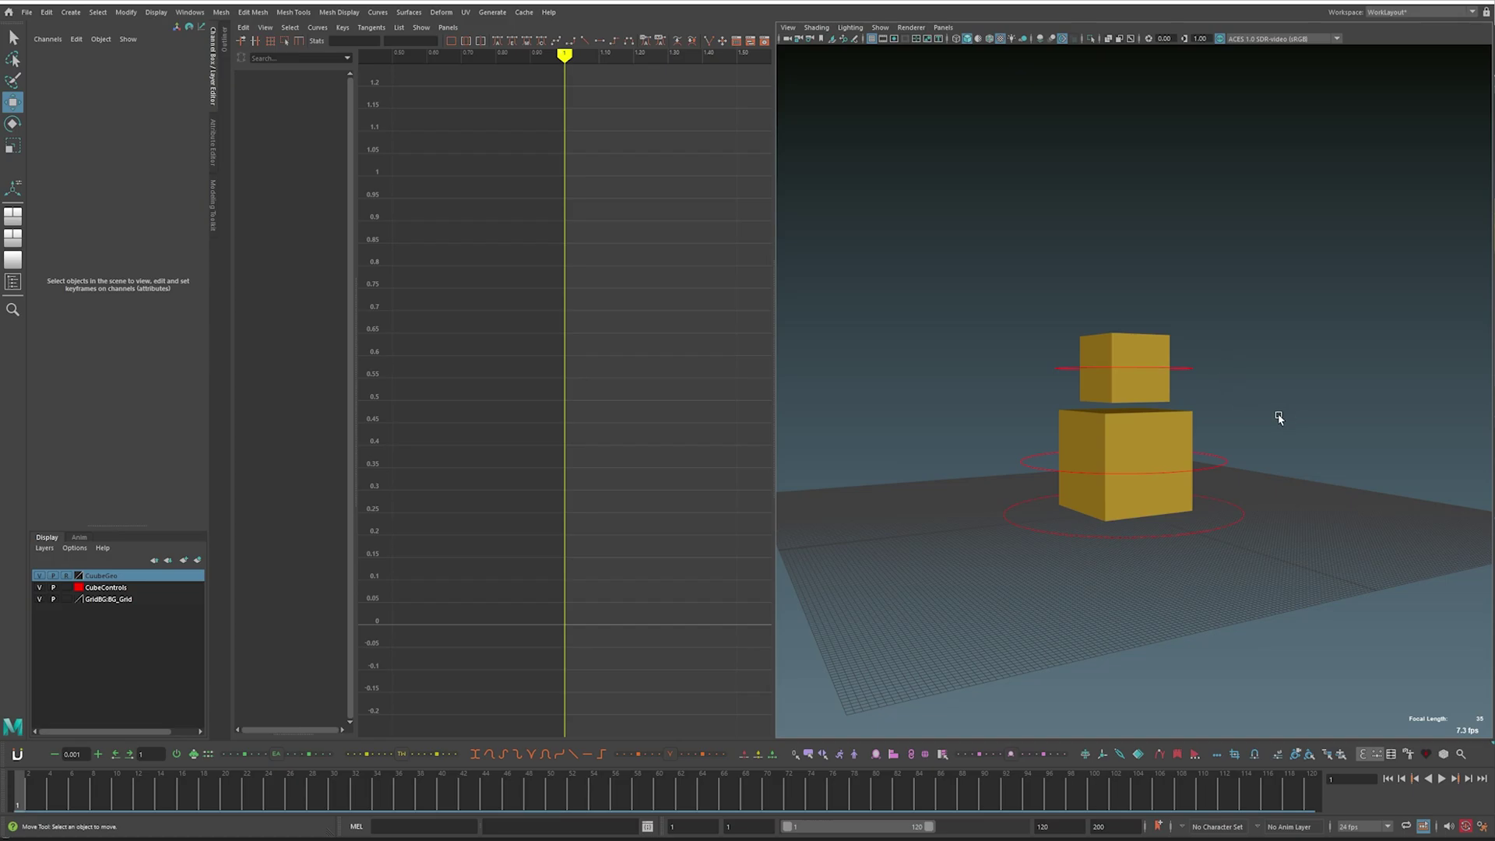
Step: Rotate the lower cube's inner control 29.71 degrees around Y
{"action": "left_click_drag", "start_coordinate": [1278, 417], "coordinate": [1277, 428], "text": "alt"}
{"action": "left_click", "coordinate": [1175, 488]}
{"action": "key", "text": "e"}
{"action": "left_click_drag", "start_coordinate": [1092, 529], "coordinate": [1159, 541]}
{"action": "key", "text": "ctrl+z"}
{"action": "left_click_drag", "start_coordinate": [1070, 548], "coordinate": [1108, 526]}
Step: Move the lower cube's control backward along its own Z axis, to about -49 in X and -86 in Z
{"action": "key", "text": "w"}
{"action": "left_click_drag", "start_coordinate": [1240, 483], "coordinate": [976, 429]}
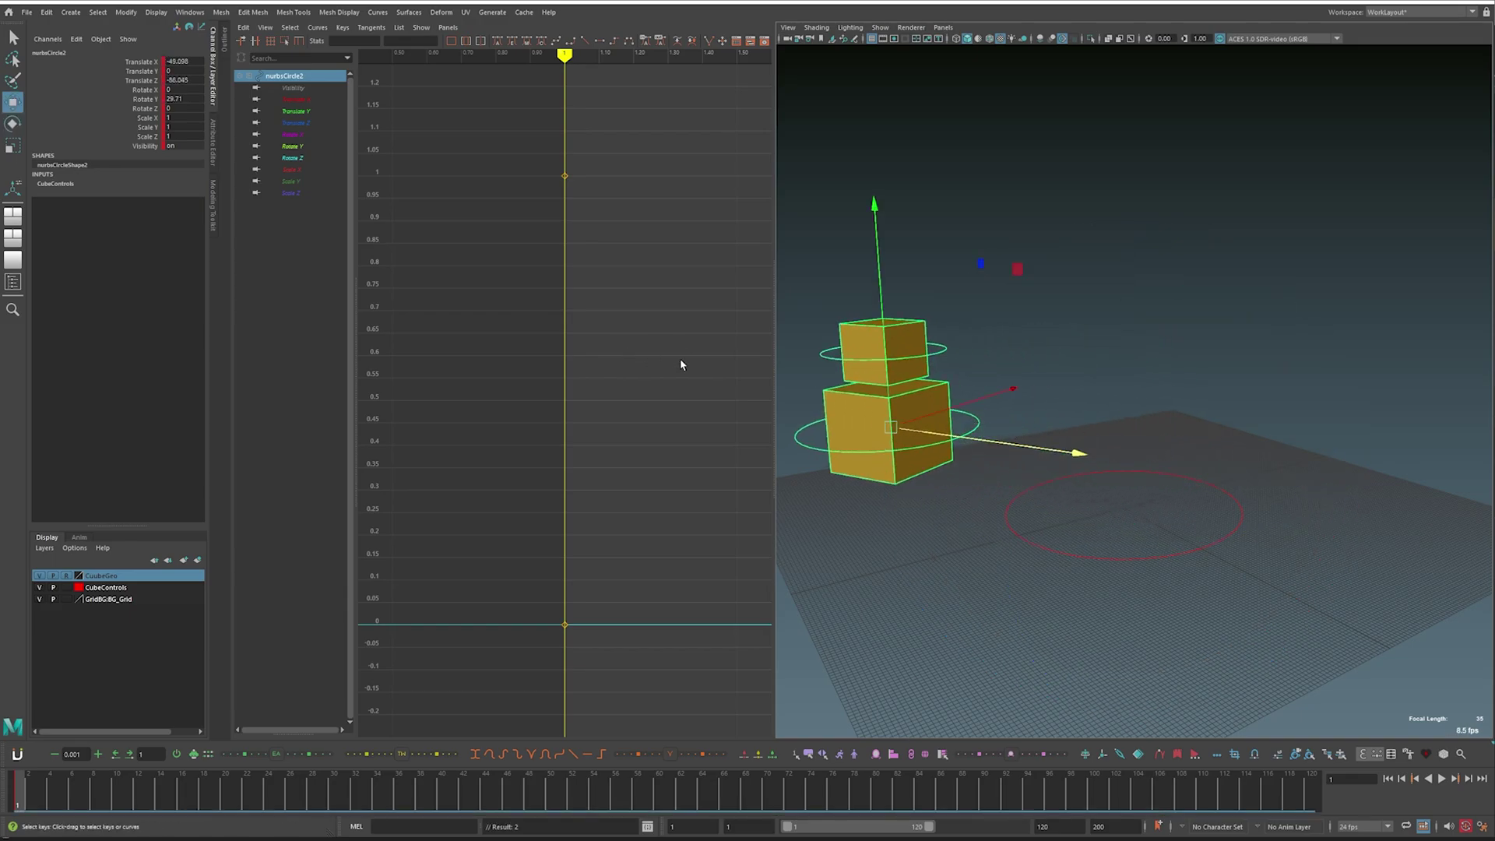
Step: At frame 19, move the lower cube's control forward along its own Z axis across the grid
{"action": "left_click", "coordinate": [214, 790]}
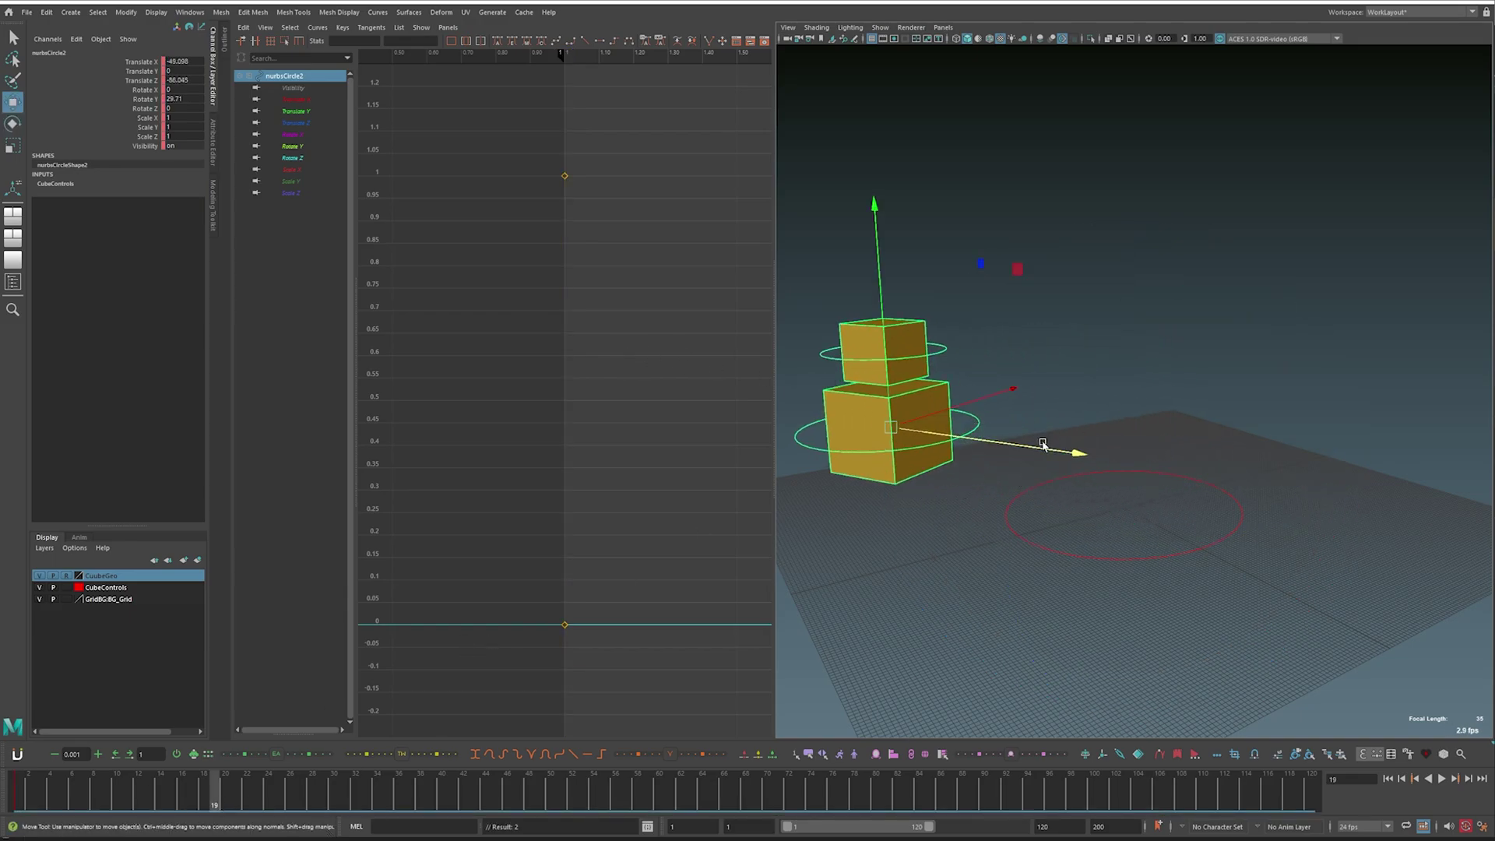
{"action": "left_click_drag", "start_coordinate": [1043, 444], "coordinate": [1405, 499]}
{"action": "key", "text": "f"}
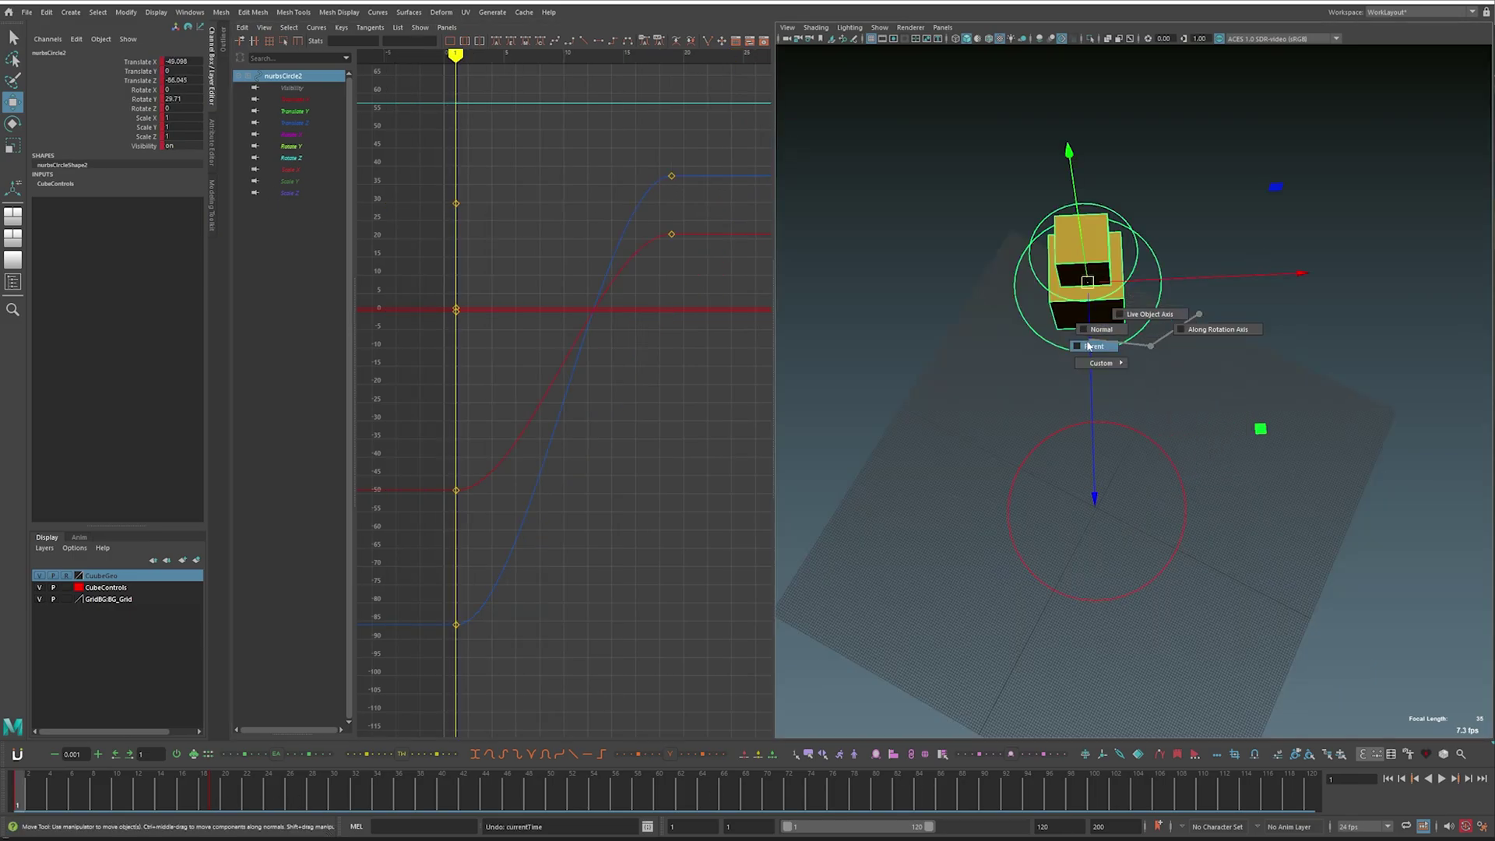
Step: Try moving the lower cube's control along its parent-space X and Z axes at frame 1
{"action": "left_click_drag", "start_coordinate": [1123, 294], "coordinate": [1206, 334]}
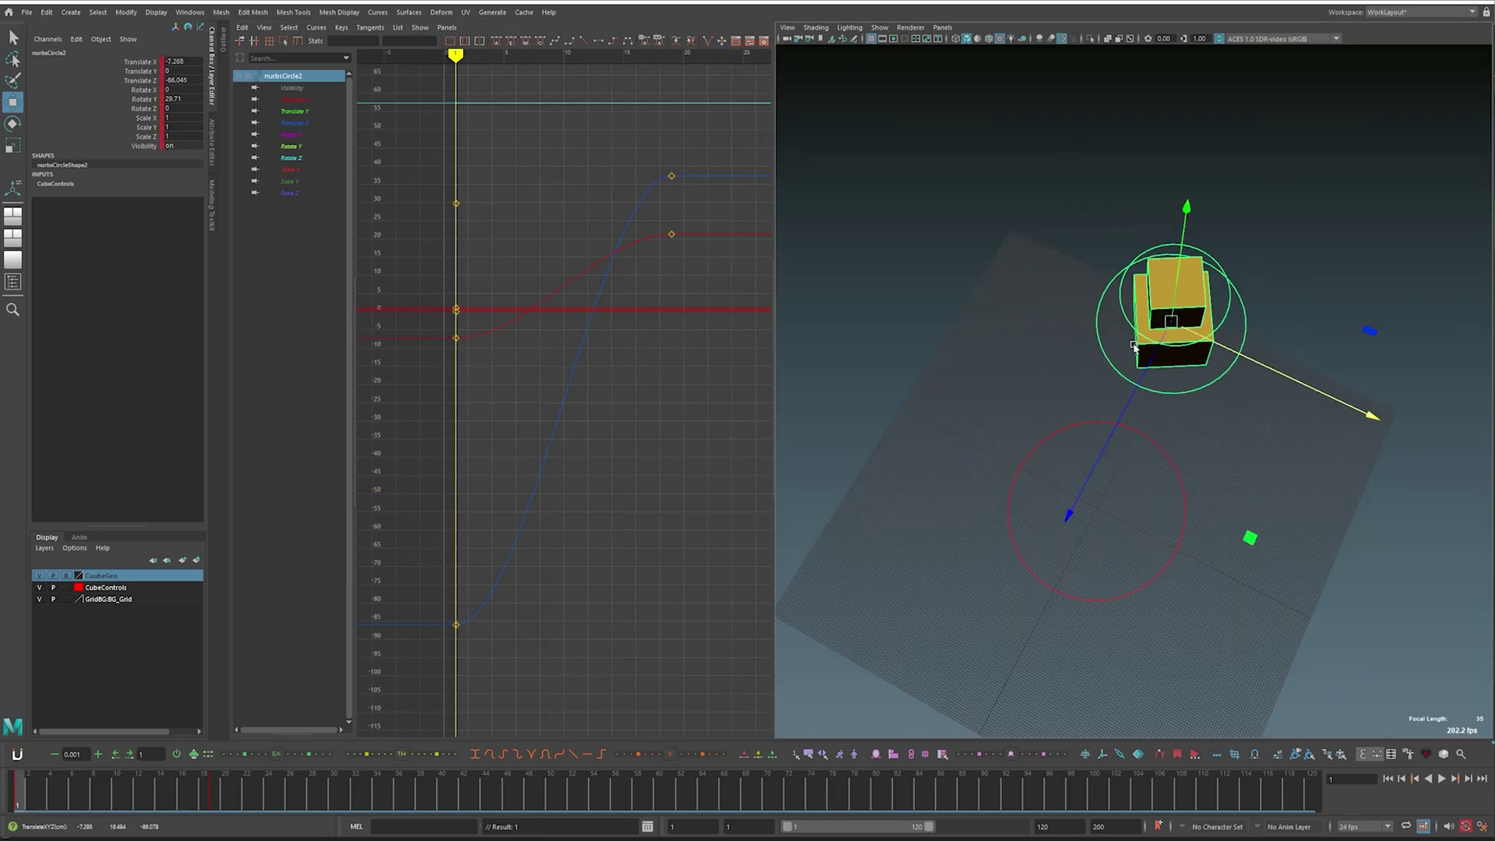
{"action": "key", "text": "ctrl+z"}
{"action": "left_click_drag", "start_coordinate": [1060, 333], "coordinate": [979, 390]}
{"action": "key", "text": "ctrl+z"}
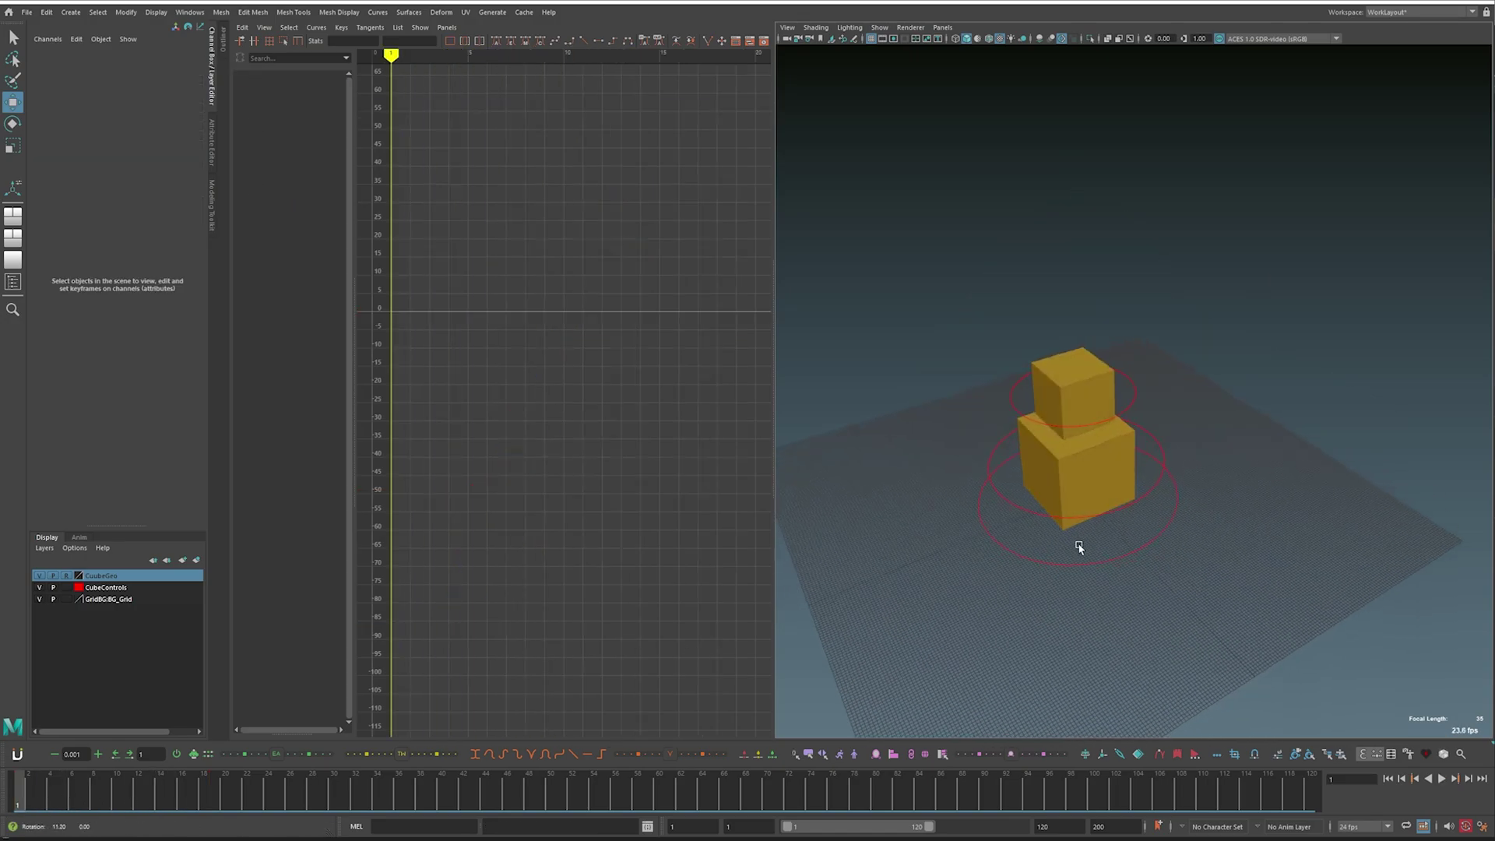
Step: Rotate the ground-level control about 37 degrees around Y and select the lower cube's inner control
{"action": "left_click", "coordinate": [1039, 559]}
{"action": "key", "text": "e"}
{"action": "left_click_drag", "start_coordinate": [967, 619], "coordinate": [1103, 638]}
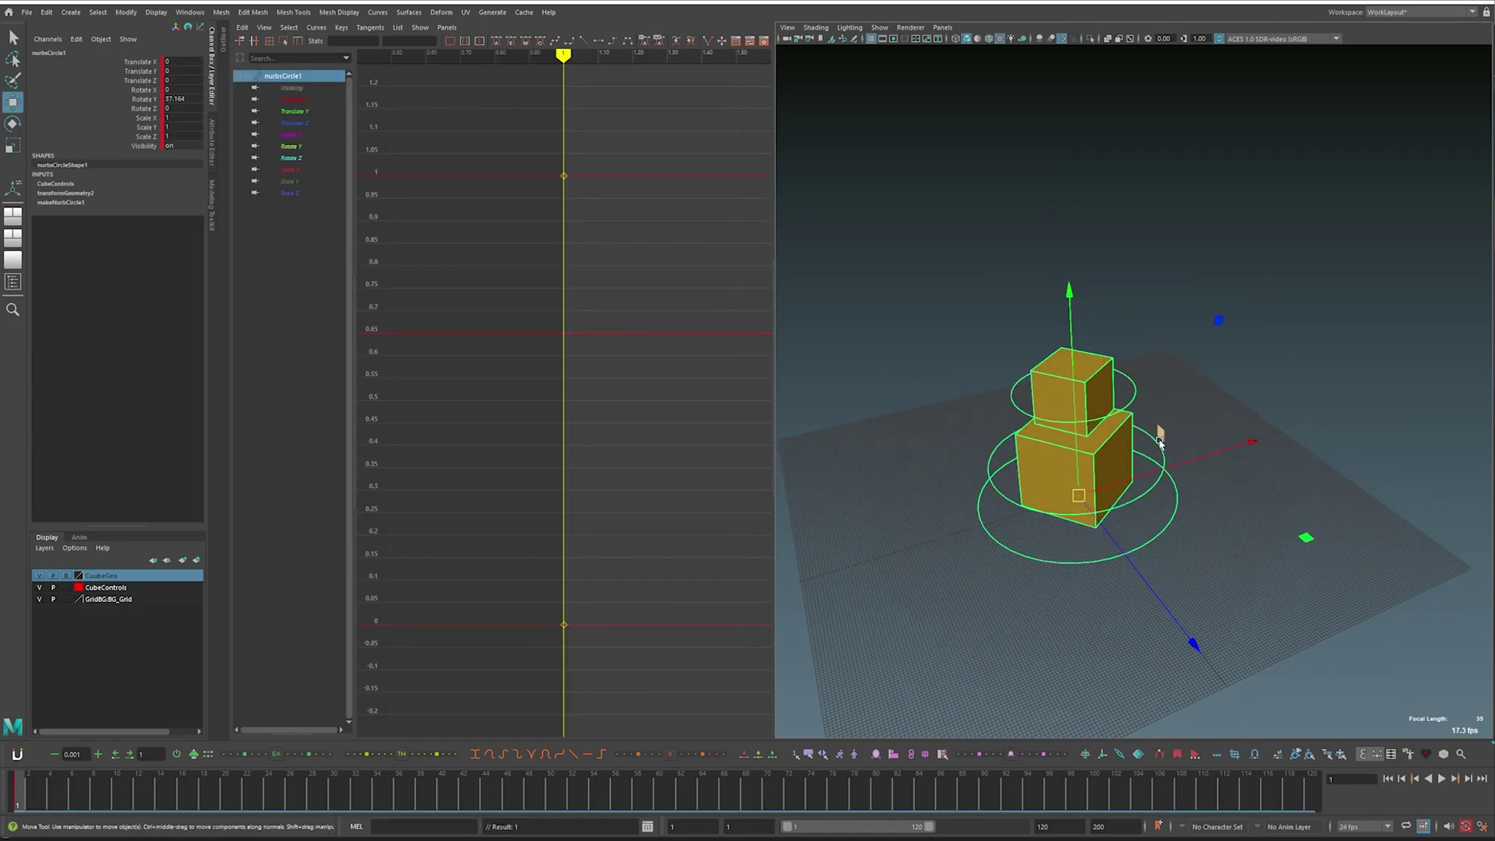
{"action": "left_click_drag", "start_coordinate": [1170, 438], "coordinate": [1047, 465]}
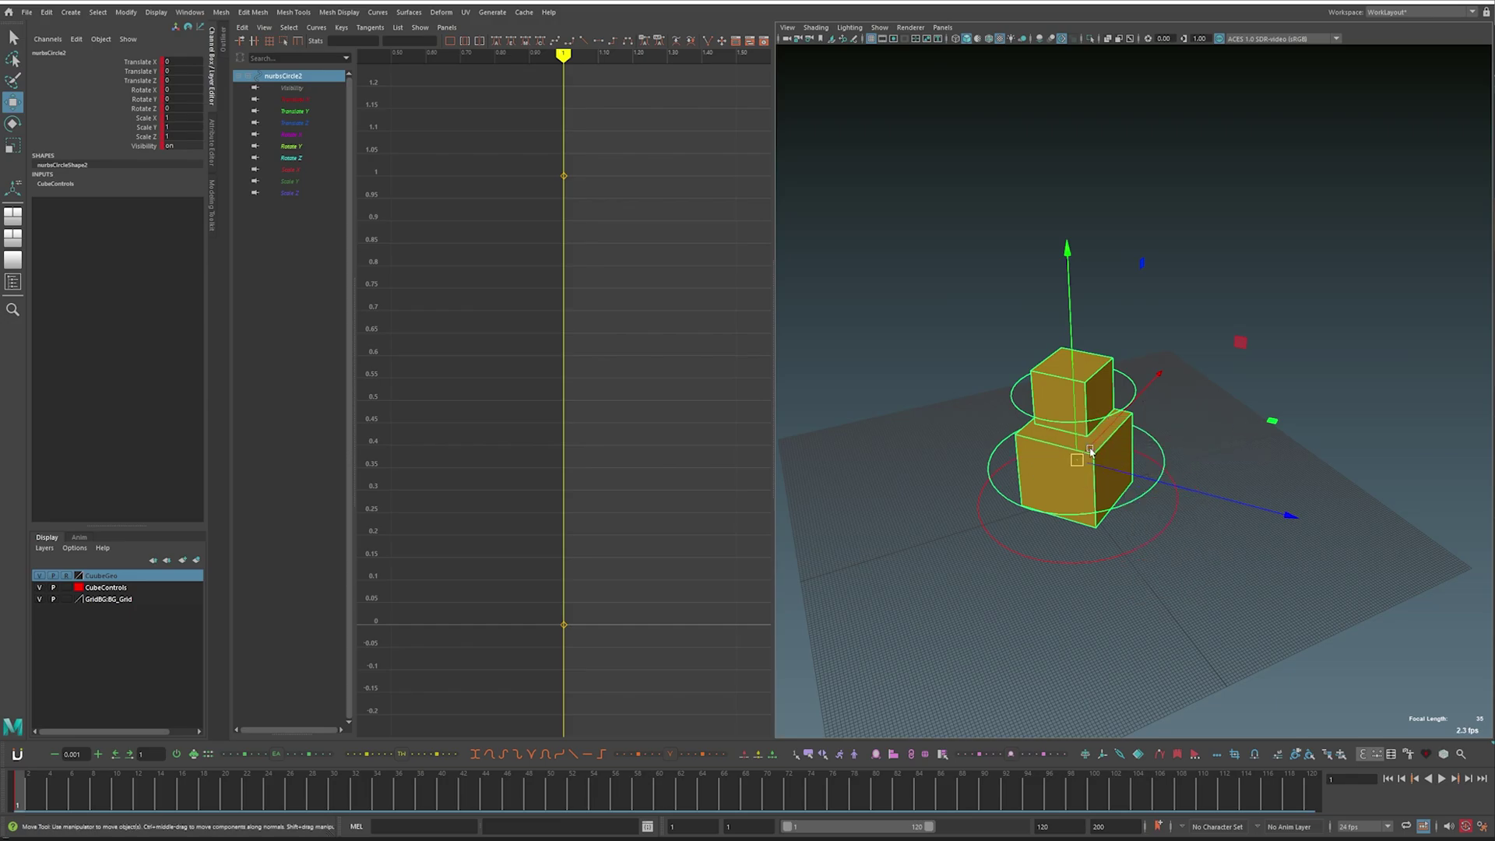
Step: Move the lower cube's inner control backward along its Z axis, to about -95 in Z, and play the animation
{"action": "left_click_drag", "start_coordinate": [1162, 491], "coordinate": [968, 434]}
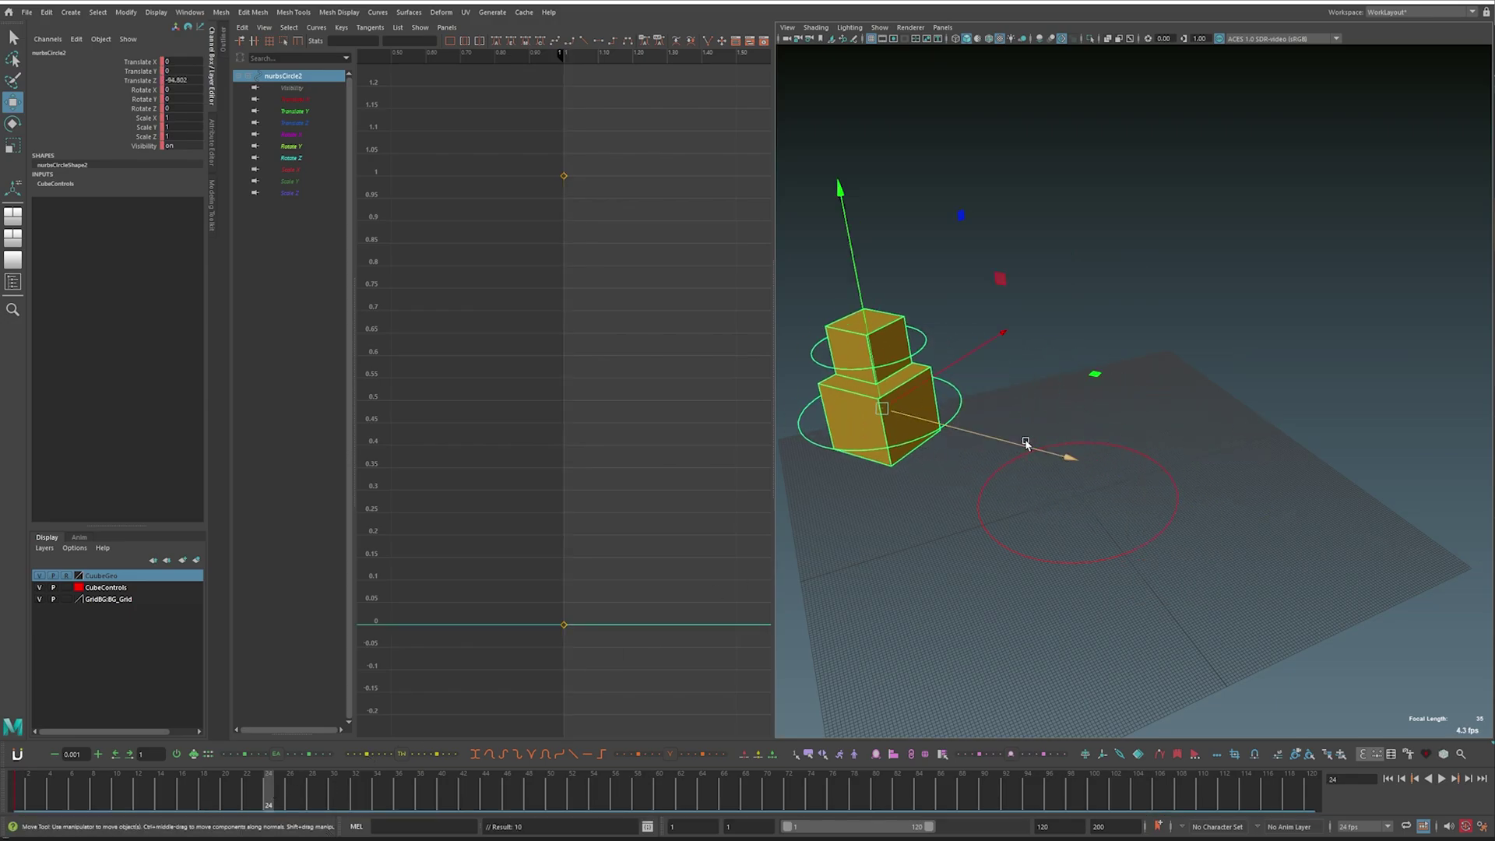
{"action": "key", "text": "alt+v"}
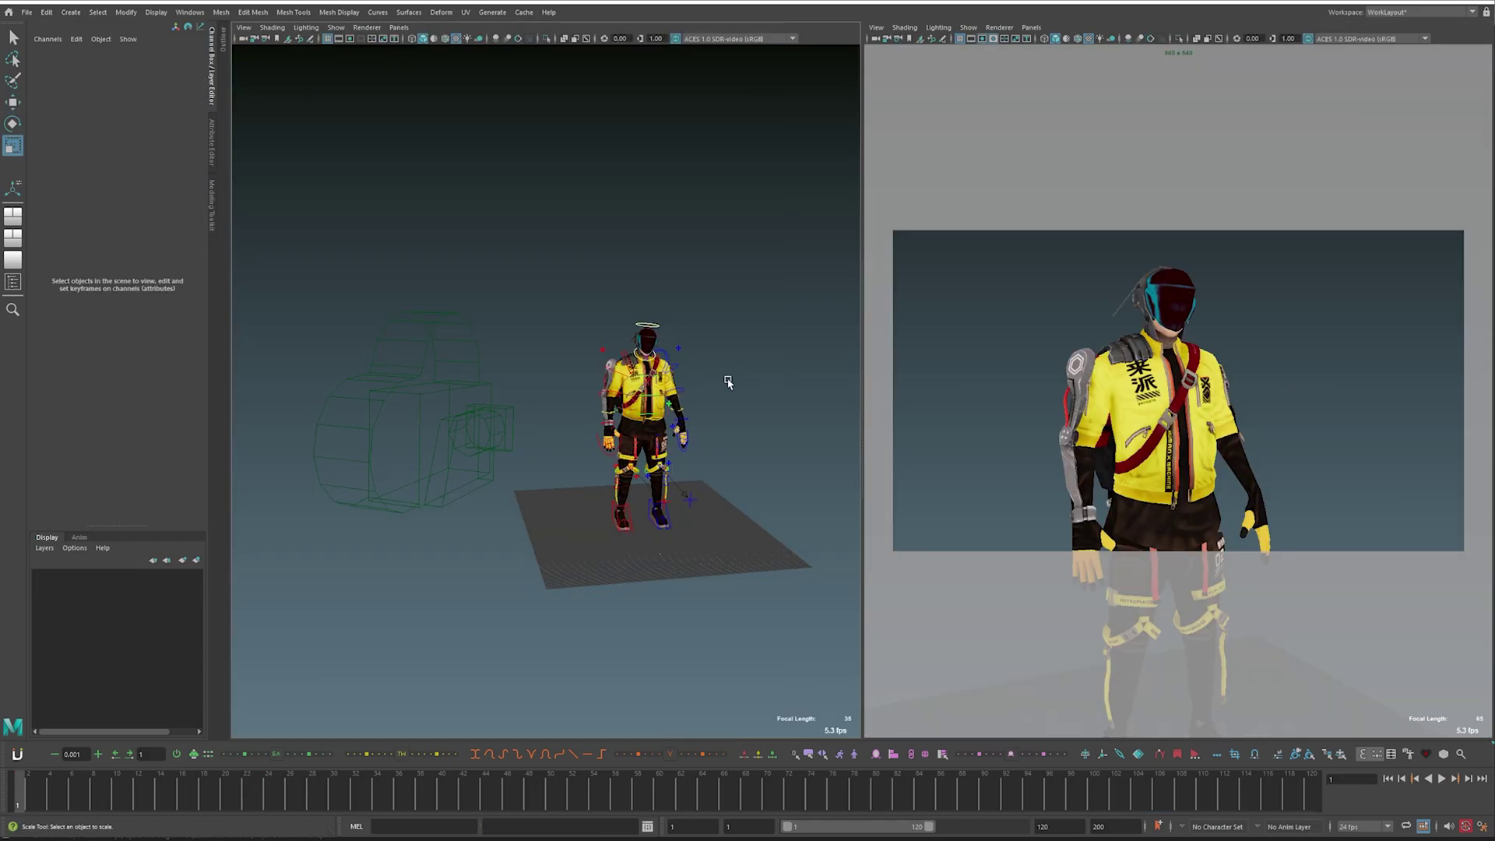
Step: Check the persp1 camera's Rotate Y and set the character rig's main control to that value, about -28.2
{"action": "left_click_drag", "start_coordinate": [413, 250], "coordinate": [483, 362]}
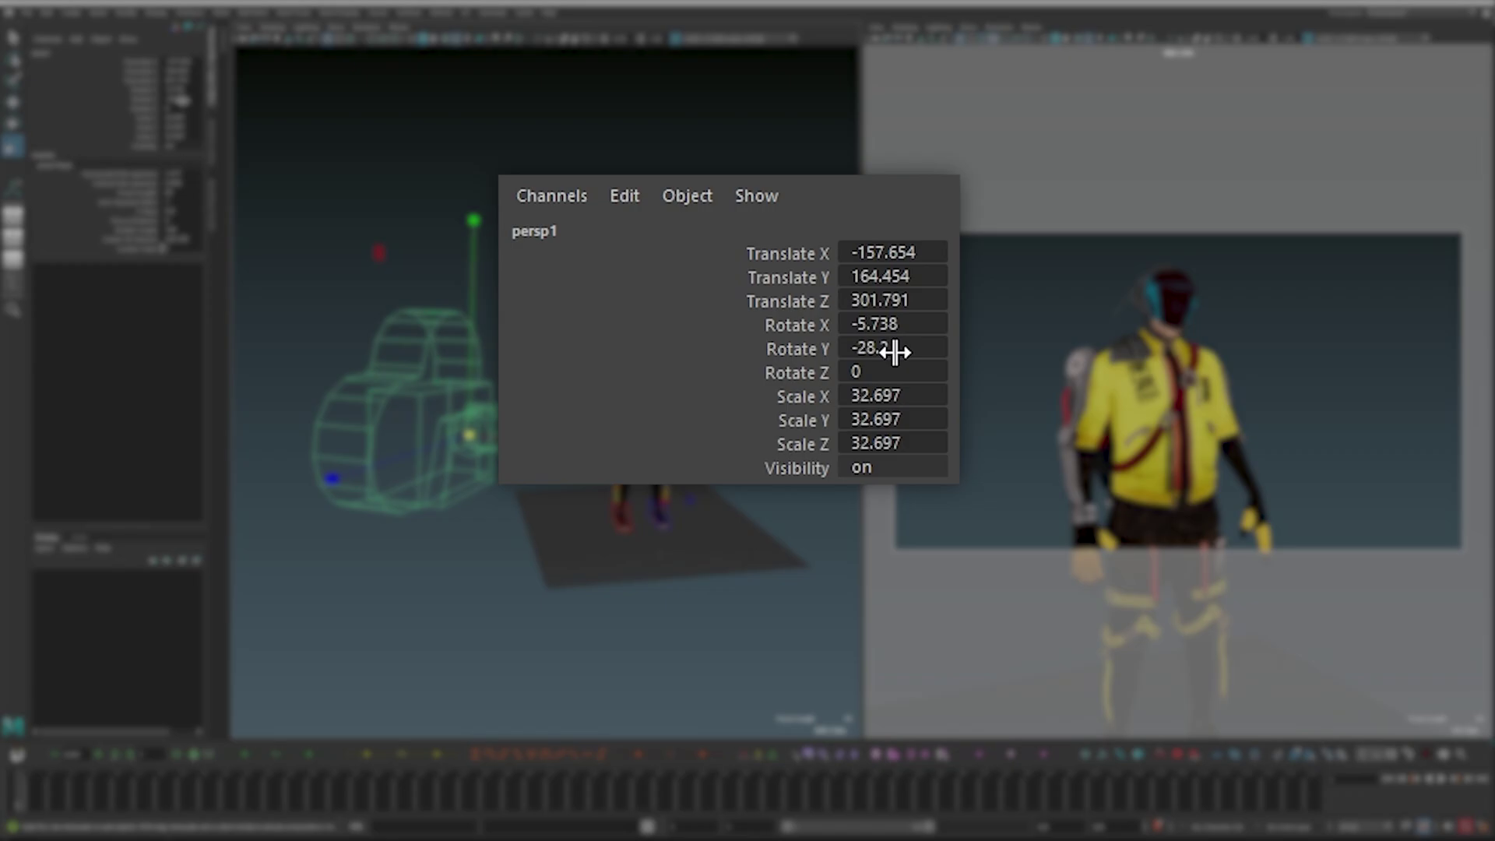
{"action": "left_click", "coordinate": [184, 100]}
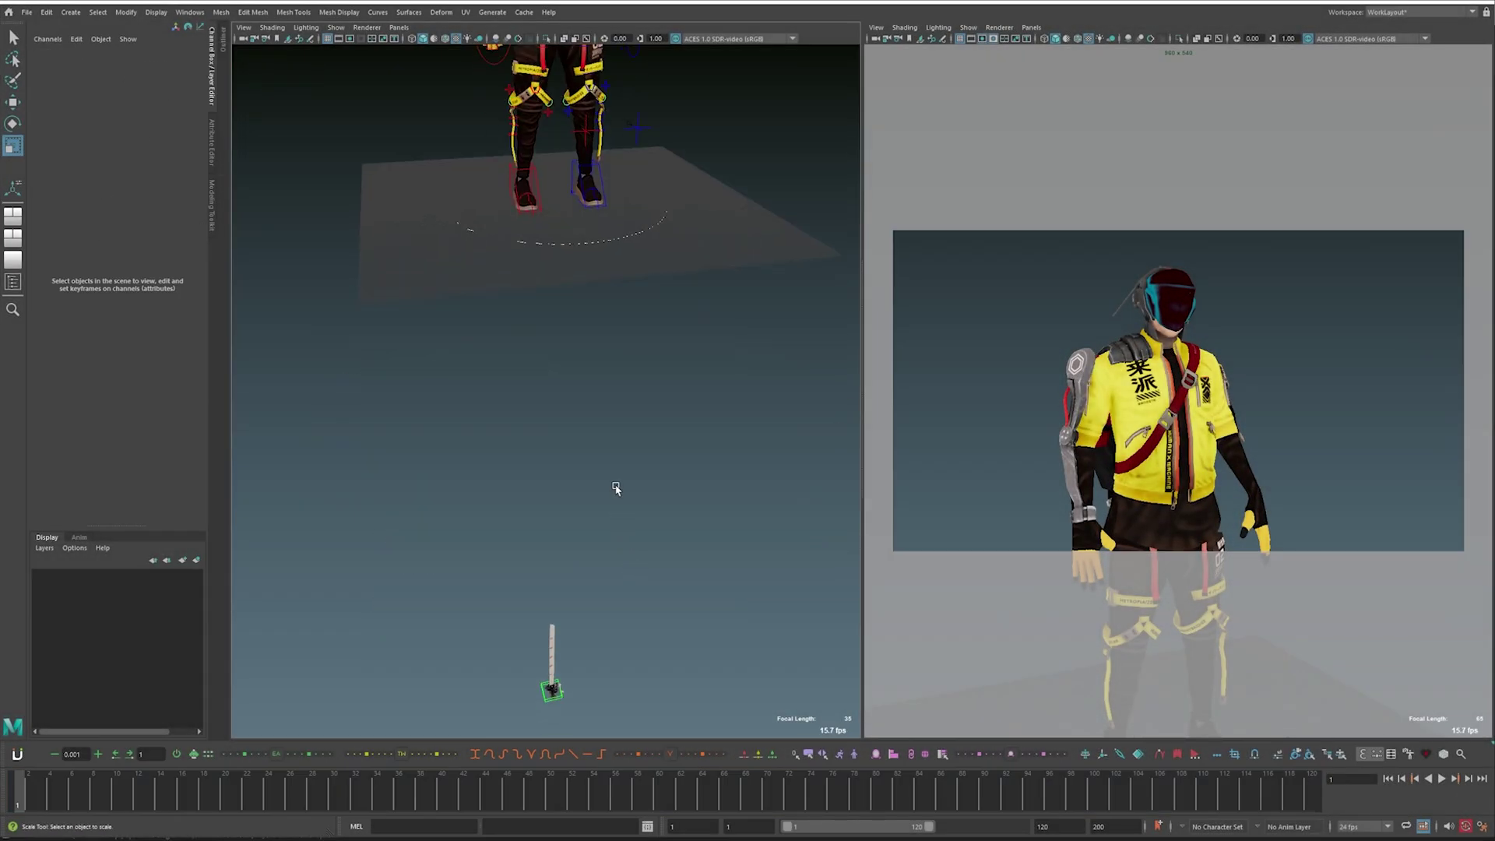
{"action": "left_click", "coordinate": [608, 430]}
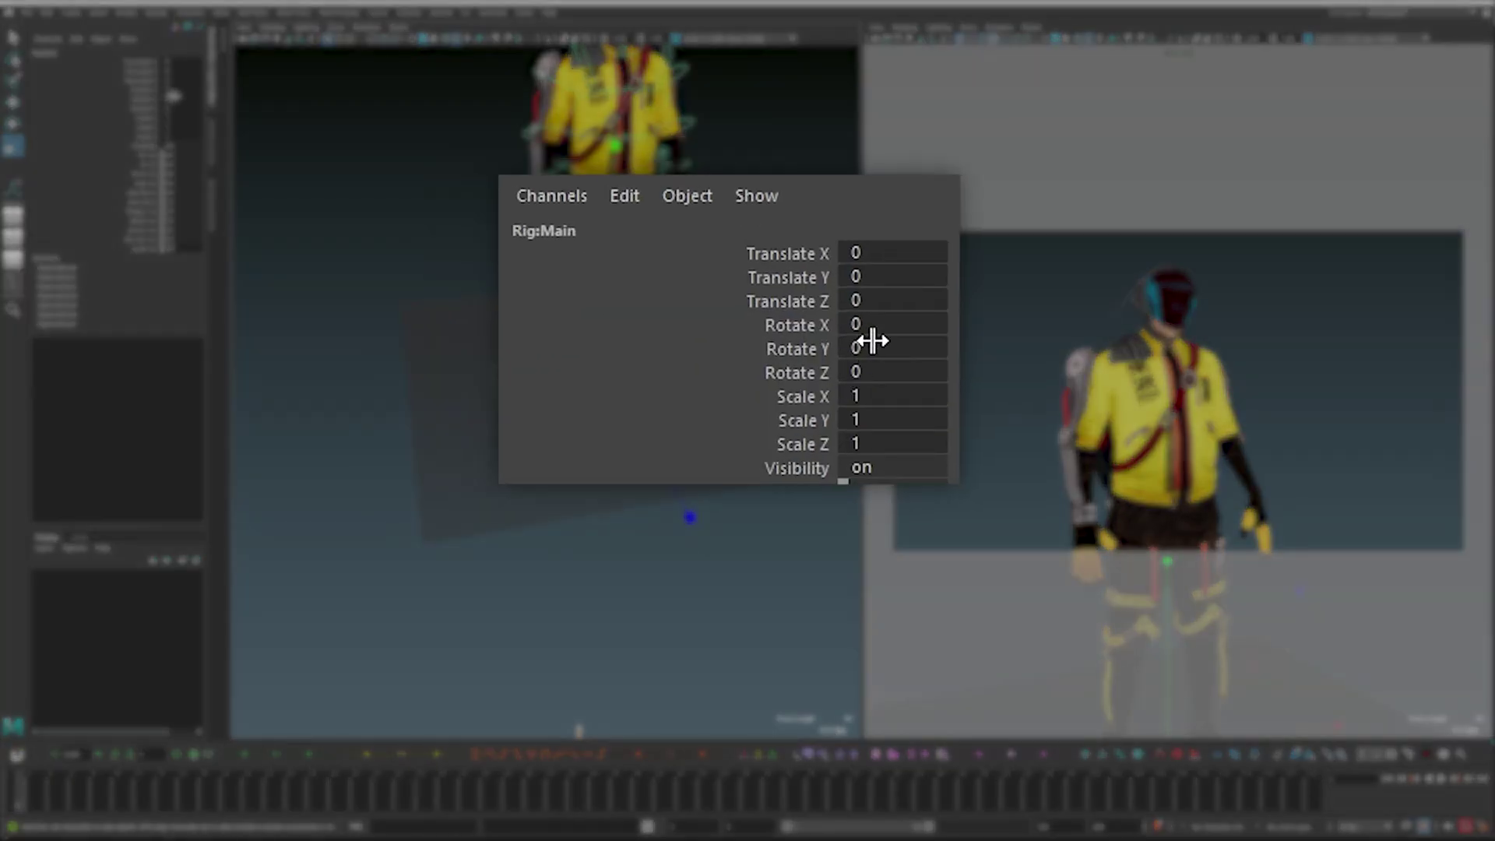
{"action": "double_click", "coordinate": [173, 99]}
{"action": "type", "text": "-28.2"}
{"action": "key", "text": "Return"}
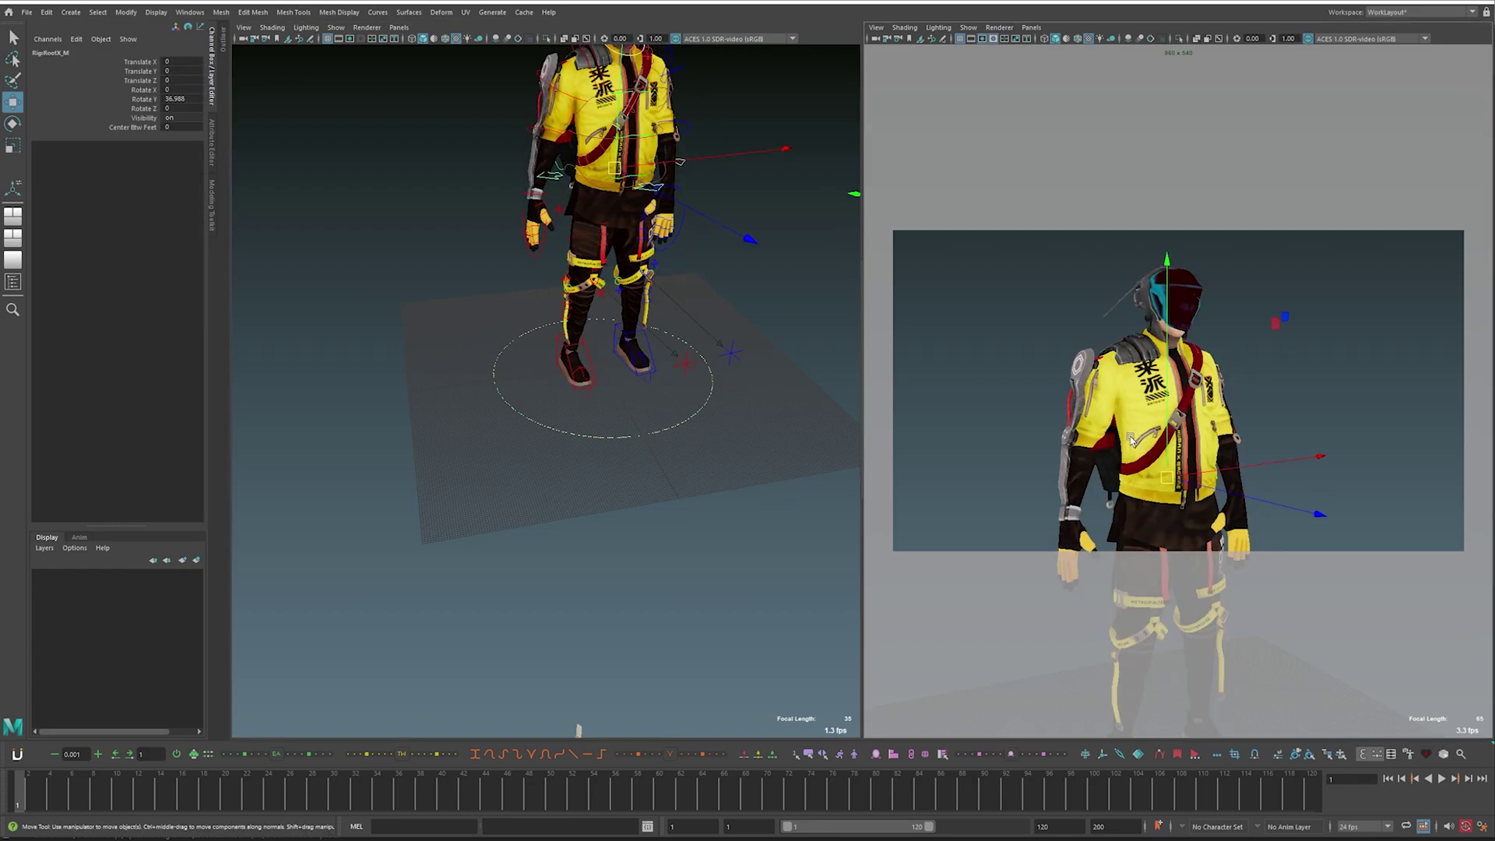
Step: Try moving the character's root control relative to the camera view
{"action": "left_click_drag", "start_coordinate": [1130, 440], "coordinate": [1031, 465]}
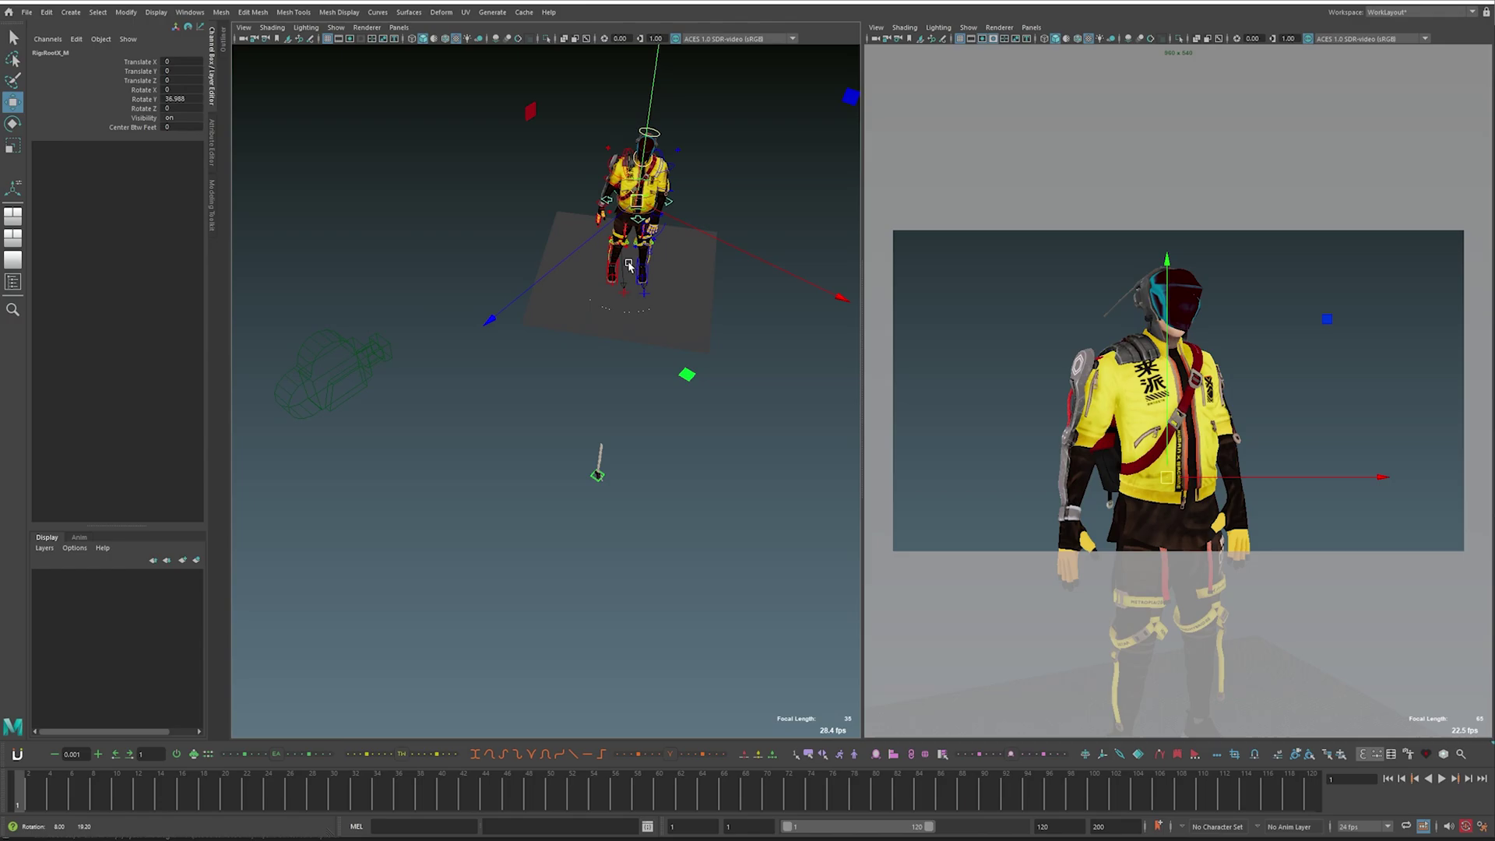
{"action": "mouse_move", "coordinate": [627, 261]}
{"action": "left_mouse_down", "text": "alt"}
{"action": "mouse_move", "coordinate": [574, 292]}
{"action": "mouse_move", "coordinate": [638, 260]}
{"action": "left_mouse_up", "text": "alt"}
{"action": "key", "text": "ctrl+z"}
Step: Show the Graph Editor beside the camera view and key the character's root control at frames 1 and 12
{"action": "key", "text": "grave"}
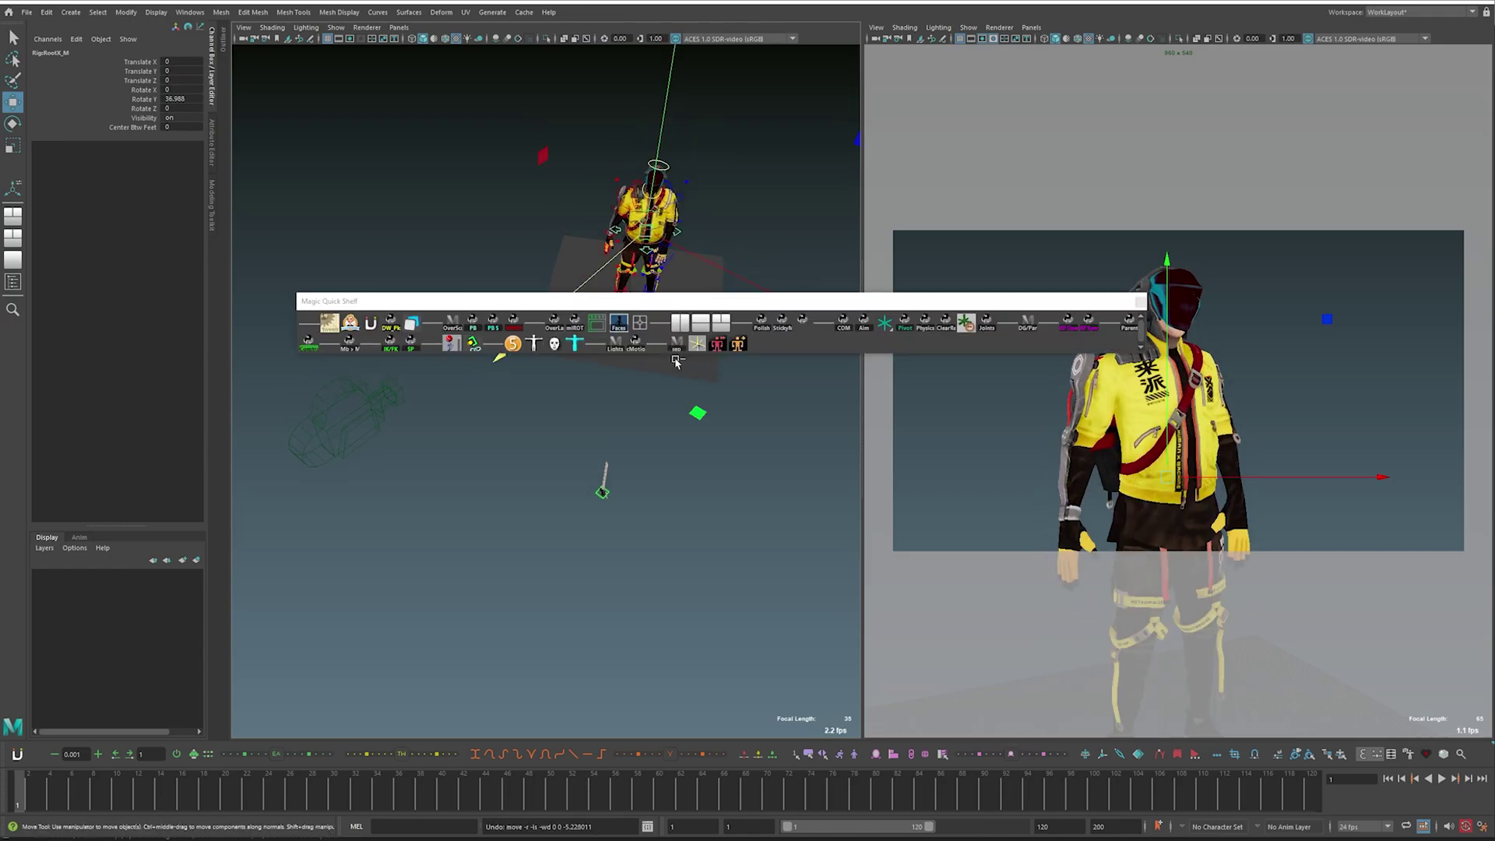
{"action": "left_click", "coordinate": [693, 342]}
{"action": "left_click", "coordinate": [1139, 303]}
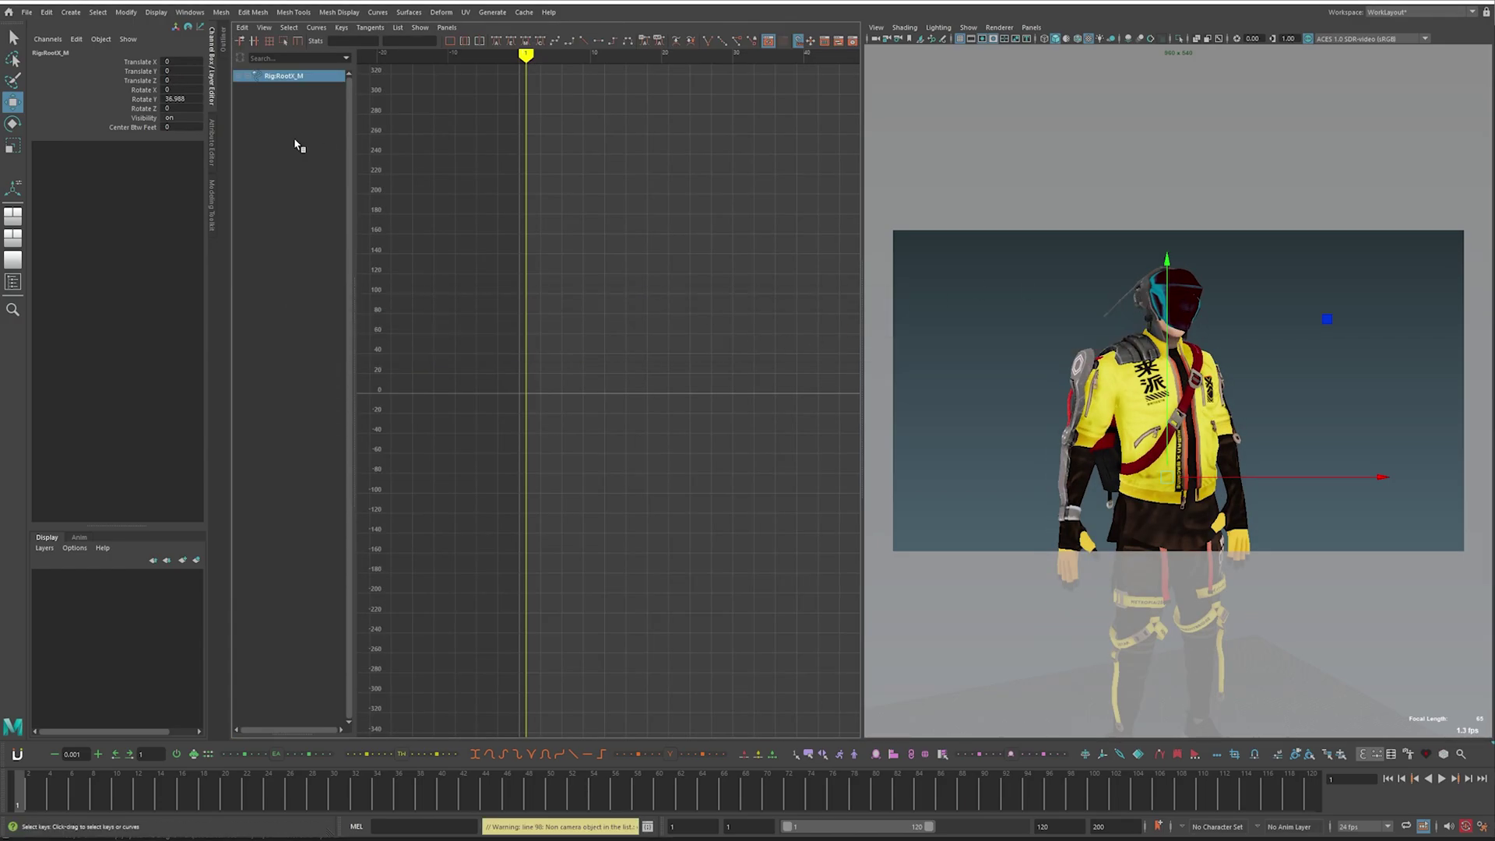
{"action": "key", "text": "s"}
{"action": "left_click", "coordinate": [138, 796]}
{"action": "key", "text": "s"}
Step: Isolate the root control's Translate X curve and raise its frame 12 key in the Graph Editor
{"action": "left_click", "coordinate": [137, 71]}
{"action": "left_click", "coordinate": [137, 61]}
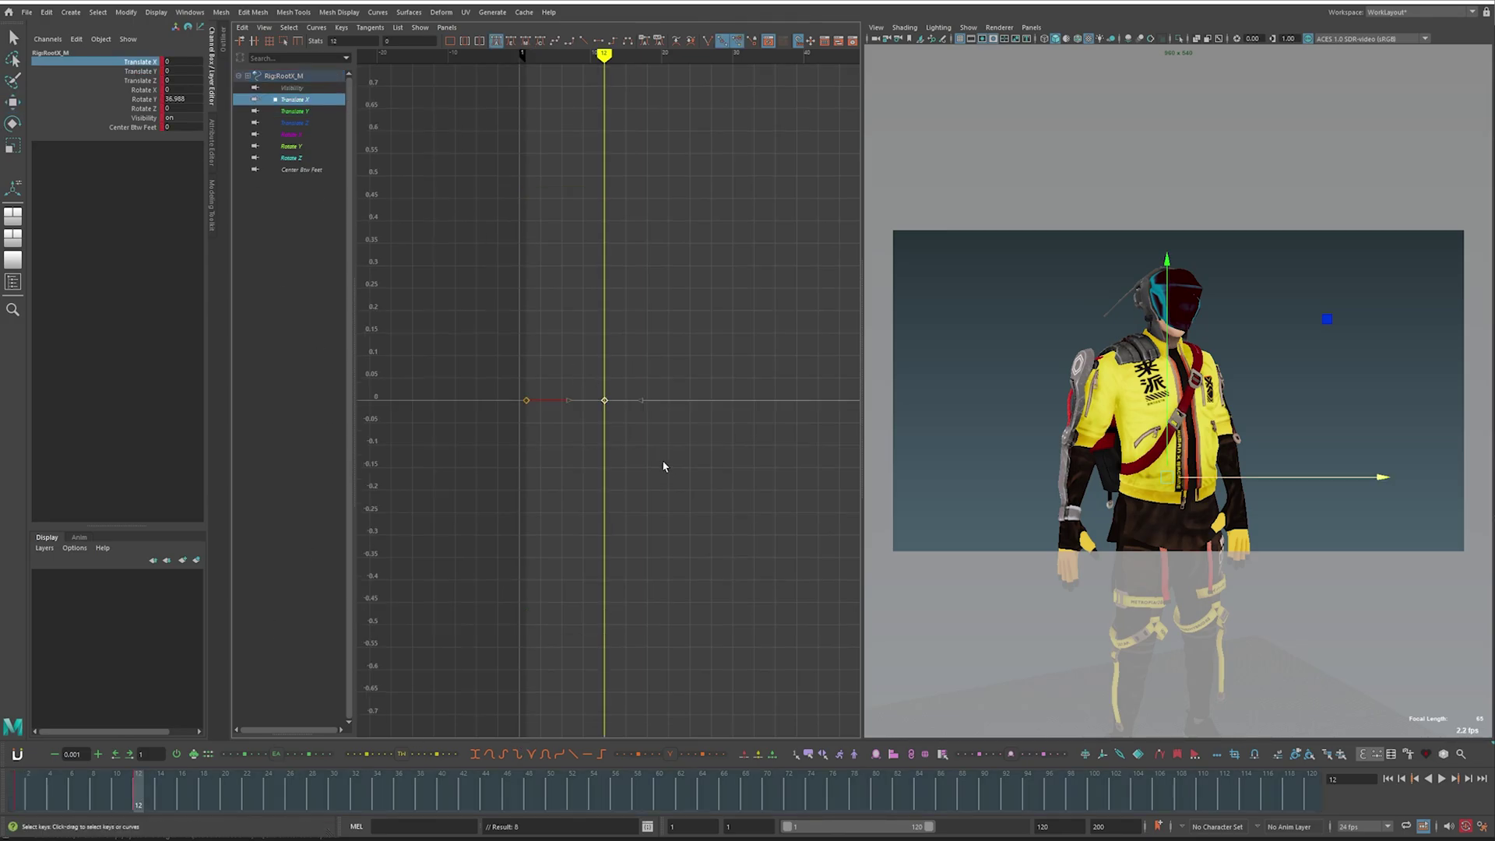
{"action": "left_click_drag", "start_coordinate": [664, 467], "coordinate": [584, 378]}
{"action": "middle_click_drag", "start_coordinate": [646, 513], "coordinate": [584, 781]}
{"action": "key", "text": "ctrl+z"}
{"action": "scroll", "coordinate": [654, 481], "scroll_direction": "down", "scroll_amount": 5}
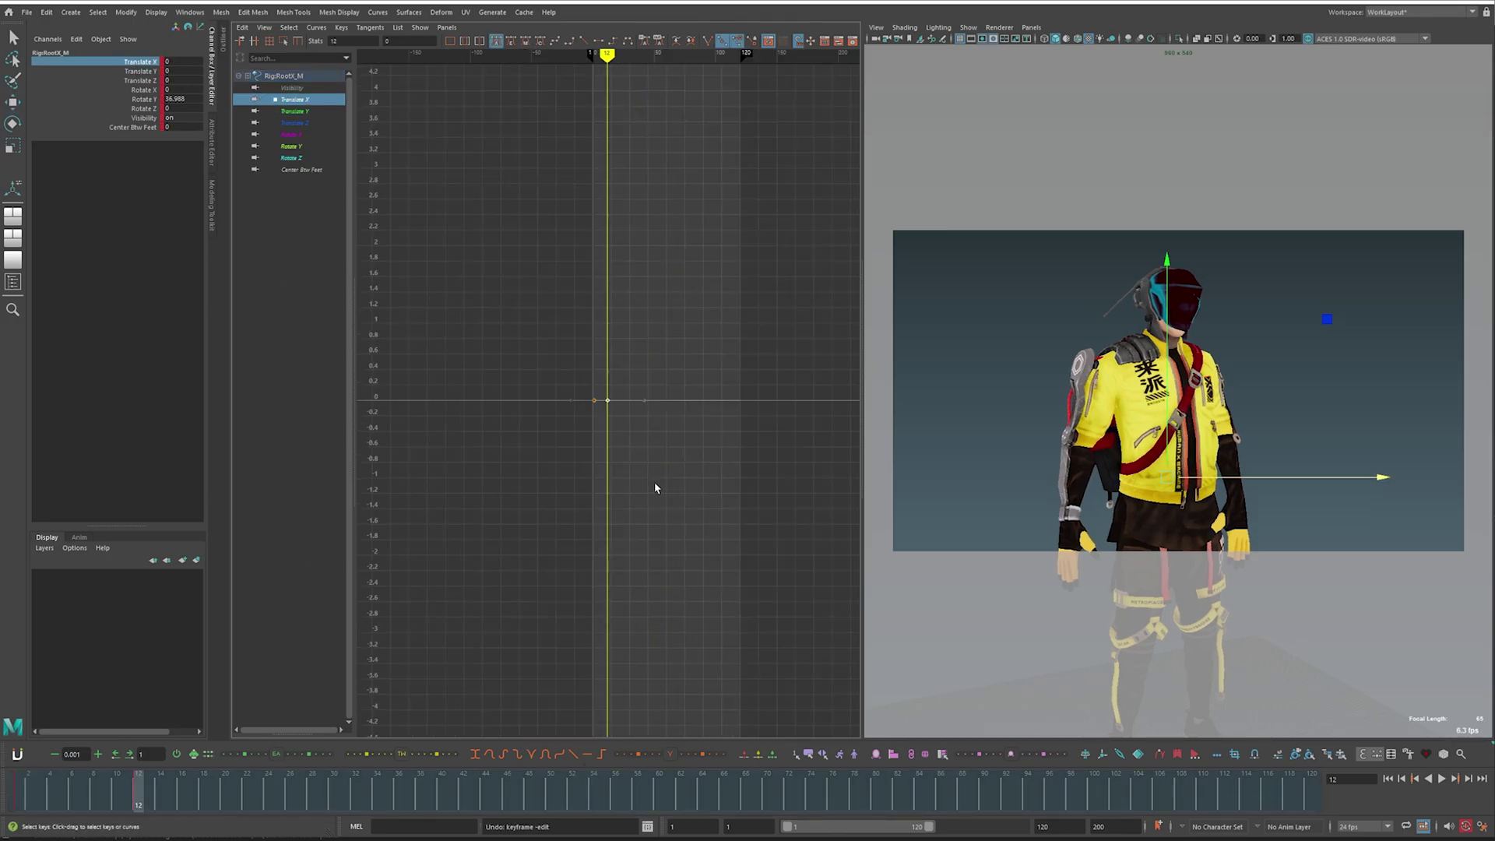
{"action": "scroll", "coordinate": [654, 481], "scroll_direction": "up", "scroll_amount": 7}
{"action": "scroll", "coordinate": [648, 477], "scroll_direction": "down", "scroll_amount": 10}
{"action": "scroll", "coordinate": [667, 481], "scroll_direction": "up", "scroll_amount": 5}
{"action": "middle_click_drag", "start_coordinate": [684, 501], "coordinate": [687, 220], "text": "shift"}
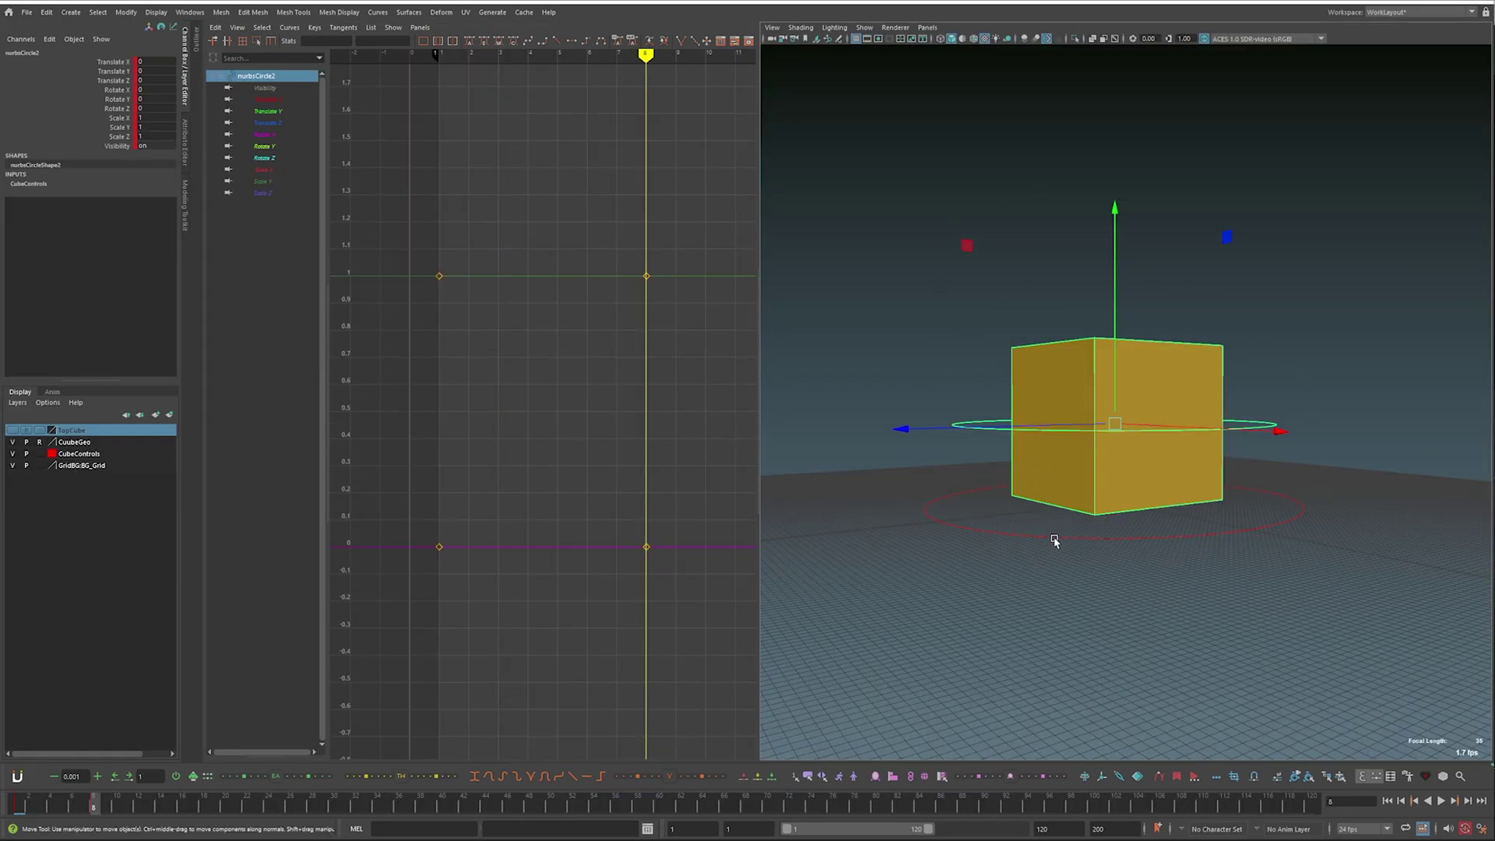
Step: At frame 8, freely rotate the cube control to about -19 in X, -27 in Y and 2 in Z
{"action": "key", "text": "e"}
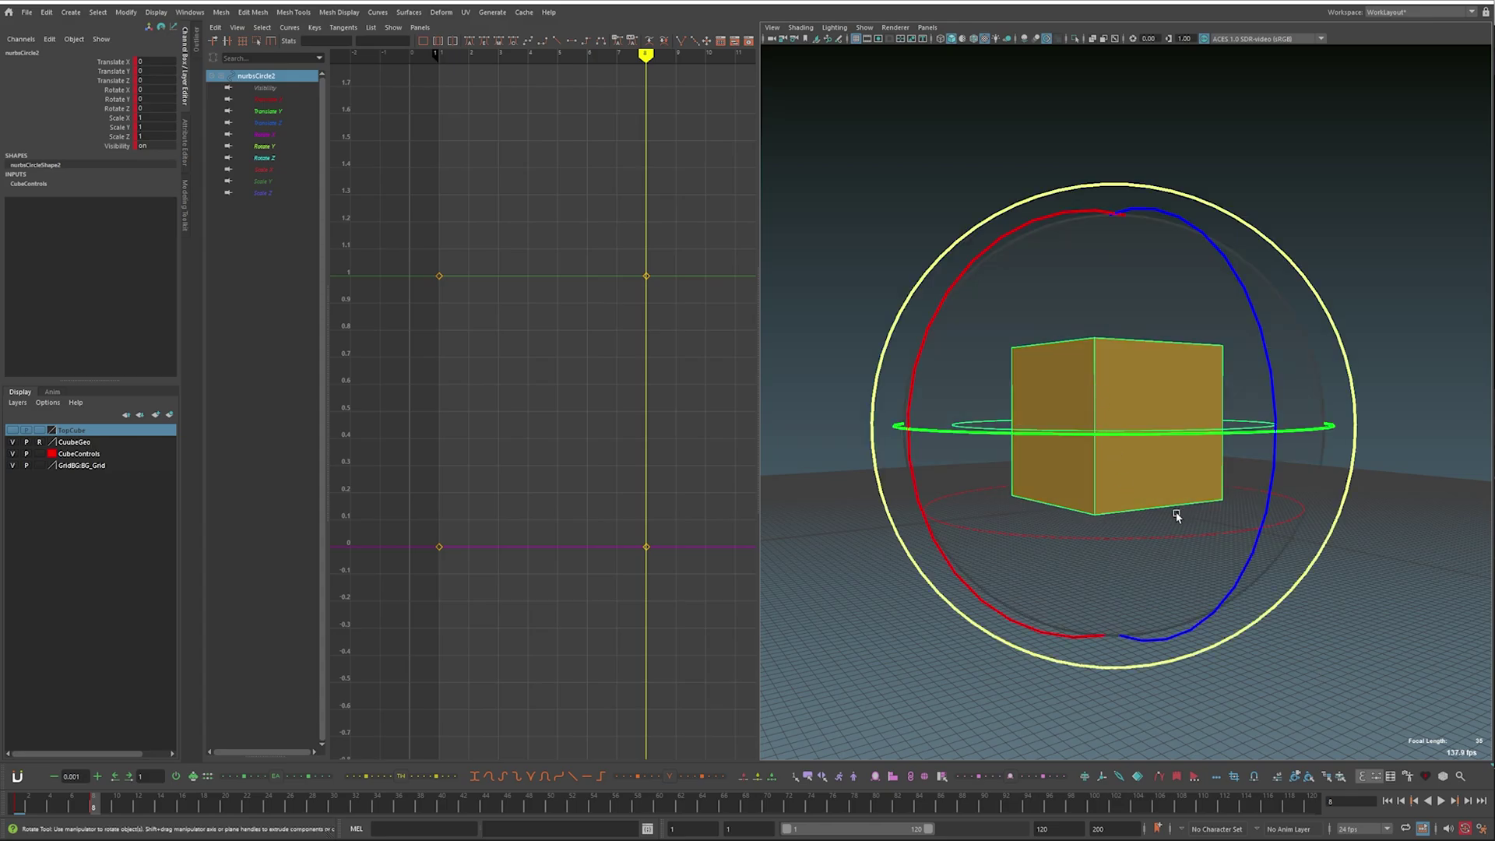
{"action": "left_click_drag", "start_coordinate": [1175, 517], "coordinate": [1045, 526]}
{"action": "left_click_drag", "start_coordinate": [1001, 519], "coordinate": [1081, 584]}
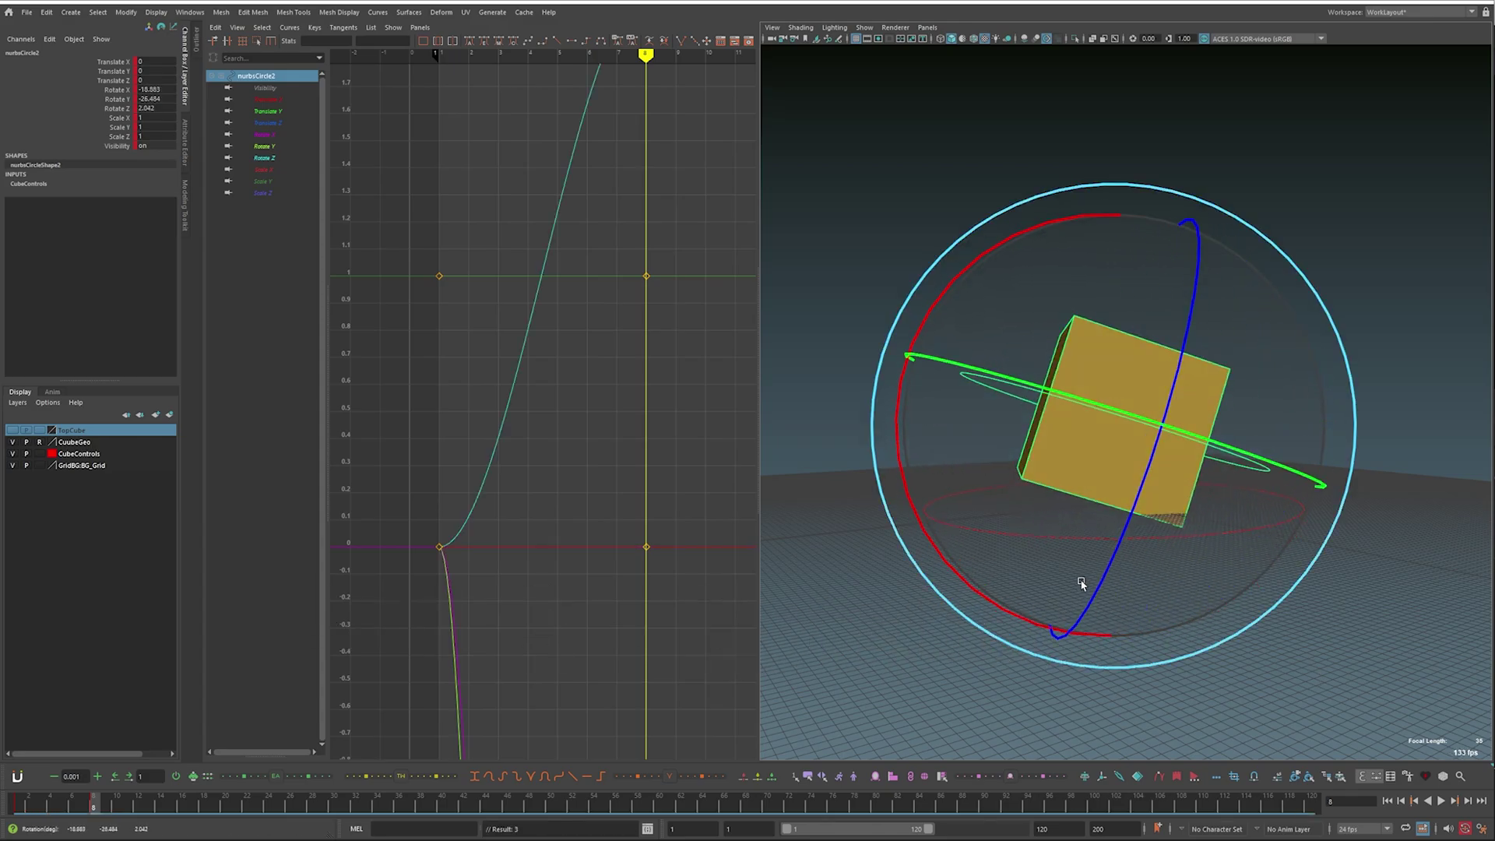
{"action": "key", "text": "f"}
{"action": "mouse_move", "coordinate": [1096, 404]}
{"action": "left_mouse_down"}
{"action": "mouse_move", "coordinate": [1067, 397]}
{"action": "mouse_move", "coordinate": [1087, 403]}
{"action": "left_mouse_up"}
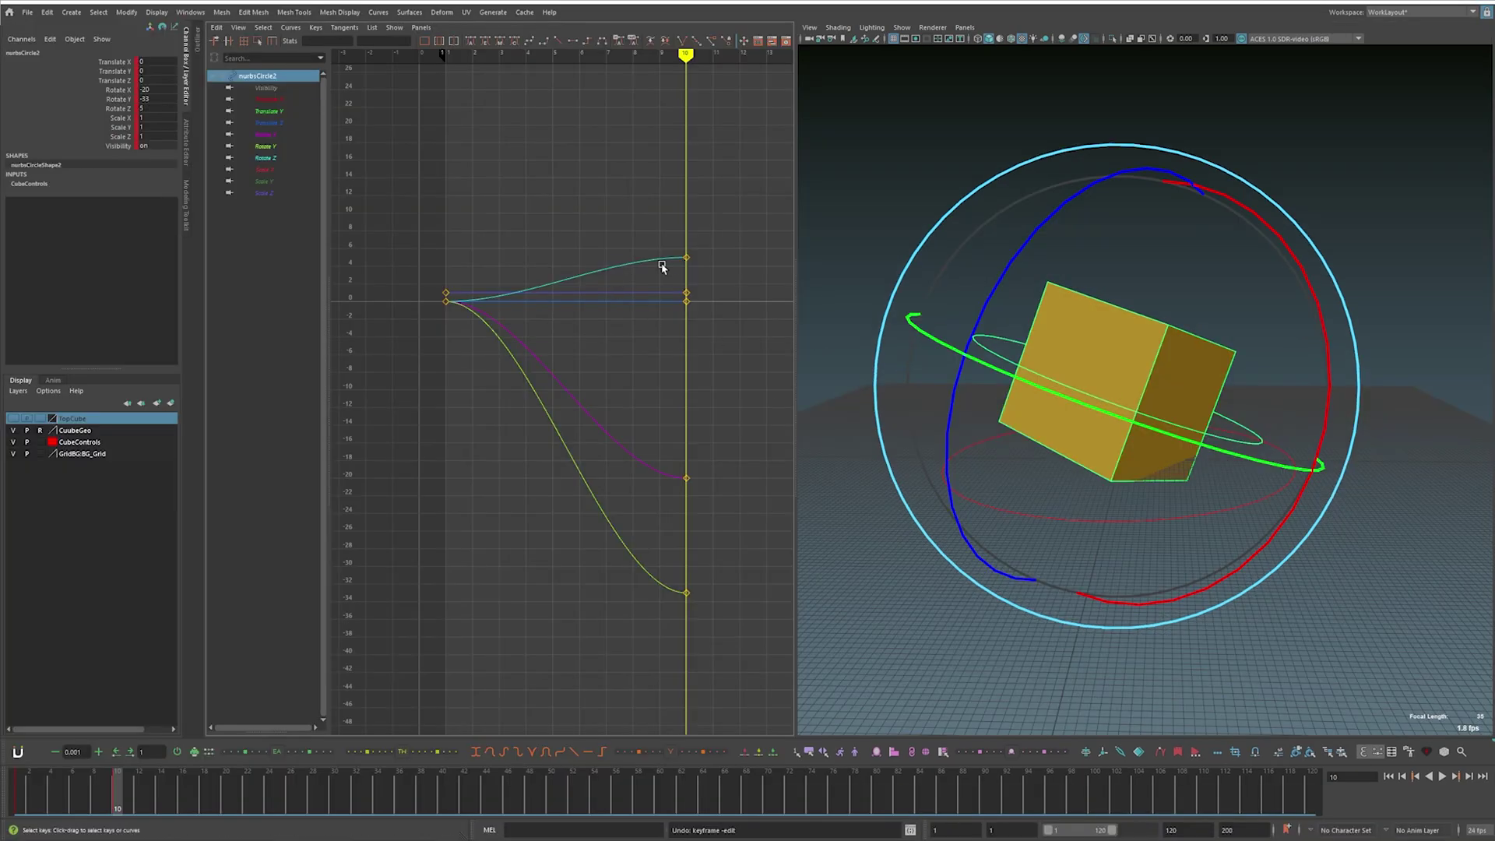
Step: Raise the cube control's Rotate Z key at frame 10 in the Graph Editor
{"action": "left_click_drag", "start_coordinate": [667, 220], "coordinate": [740, 274]}
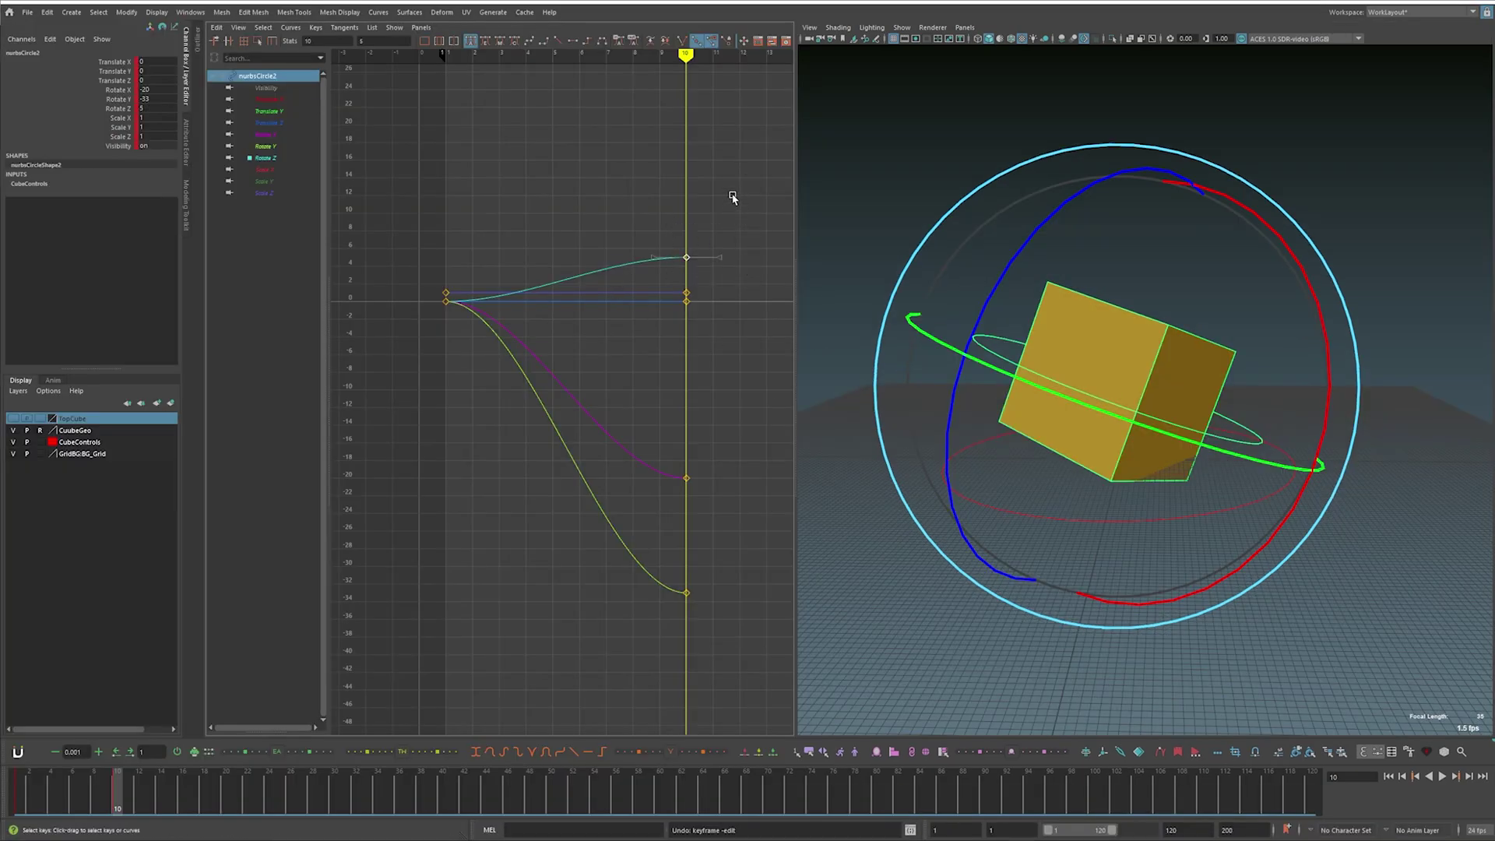
{"action": "middle_click_drag", "start_coordinate": [732, 196], "coordinate": [700, 110], "text": "shift"}
{"action": "mouse_move", "coordinate": [1012, 250]}
{"action": "left_mouse_down"}
{"action": "mouse_move", "coordinate": [998, 278]}
{"action": "mouse_move", "coordinate": [1002, 241]}
{"action": "left_mouse_up"}
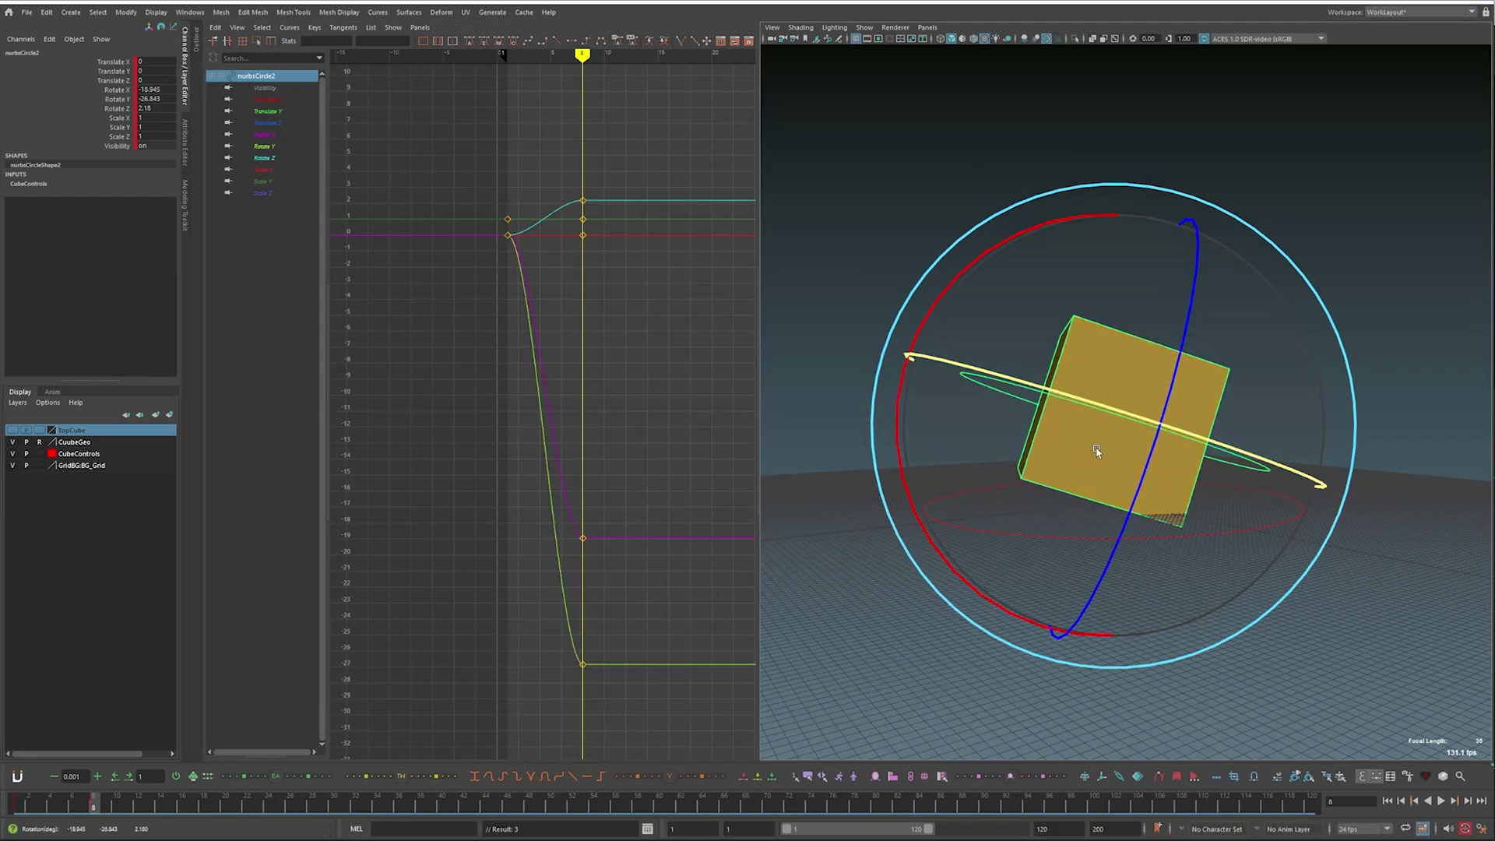
Step: Use Object axis orientation for the Rotate tool and lower the cube control's Rotate Z key at frame 10
{"action": "key", "text": "e"}
{"action": "left_click", "coordinate": [1097, 424]}
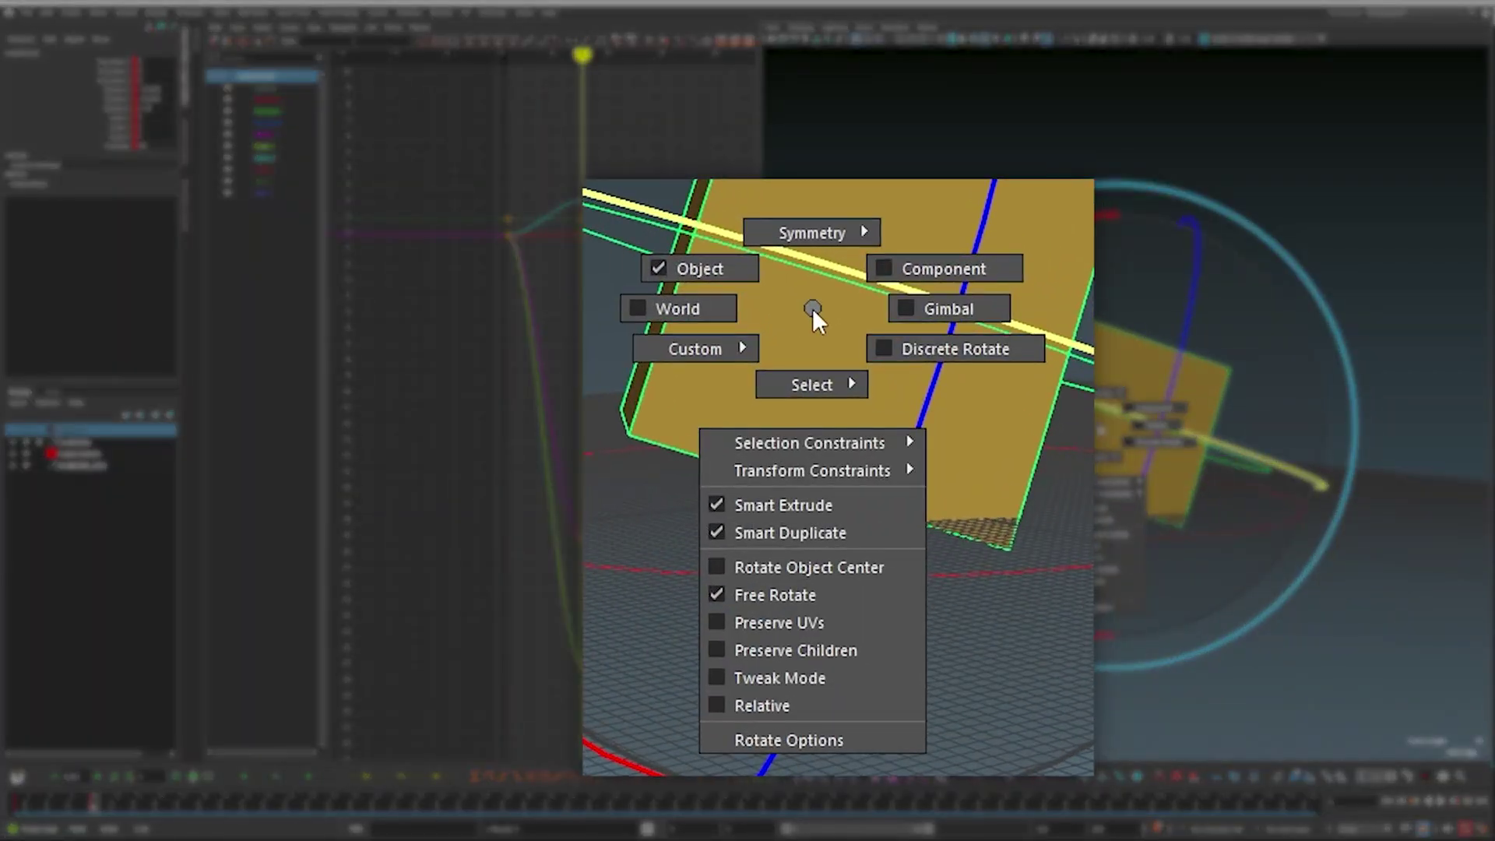
{"action": "left_click_drag", "start_coordinate": [1097, 423], "coordinate": [1055, 404]}
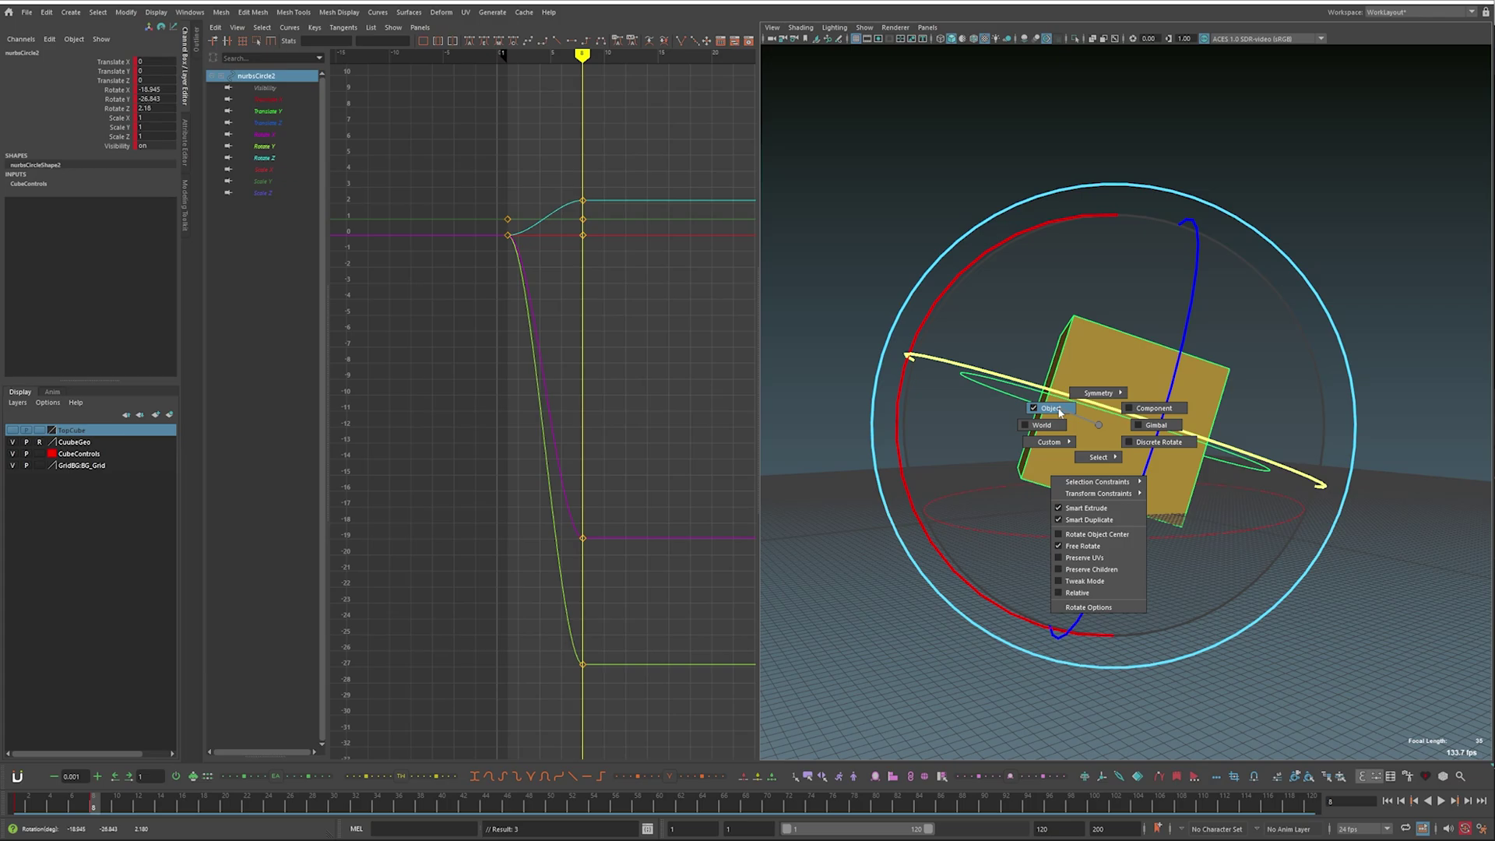
{"action": "left_click_drag", "start_coordinate": [1059, 411], "coordinate": [1067, 440]}
{"action": "mouse_move", "coordinate": [1110, 453]}
{"action": "left_mouse_down"}
{"action": "mouse_move", "coordinate": [1166, 453]}
{"action": "mouse_move", "coordinate": [1093, 434]}
{"action": "mouse_move", "coordinate": [1107, 439]}
{"action": "left_mouse_up"}
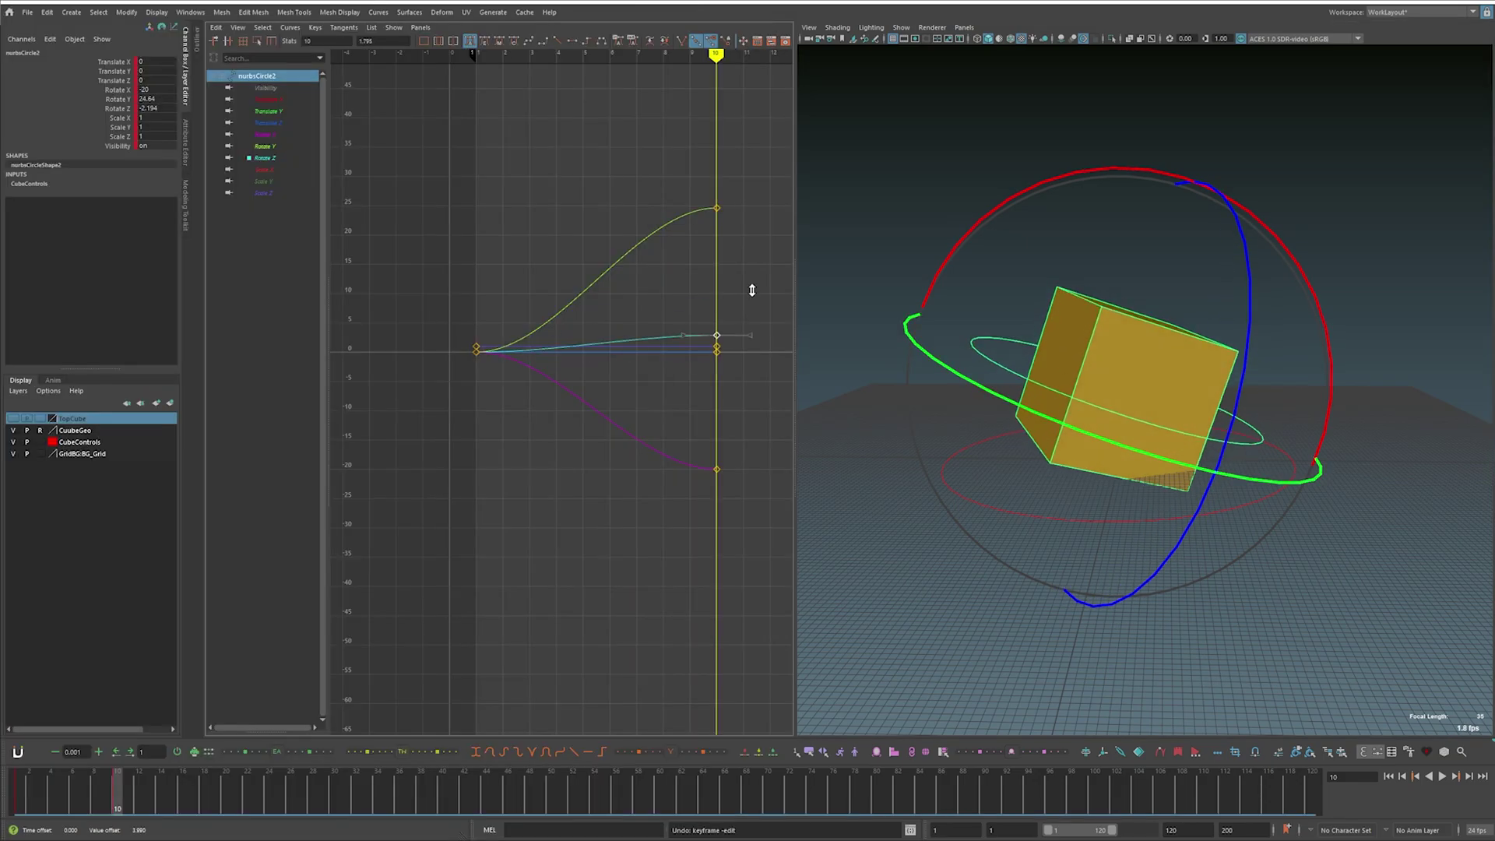
{"action": "middle_click_drag", "start_coordinate": [752, 289], "coordinate": [755, 332]}
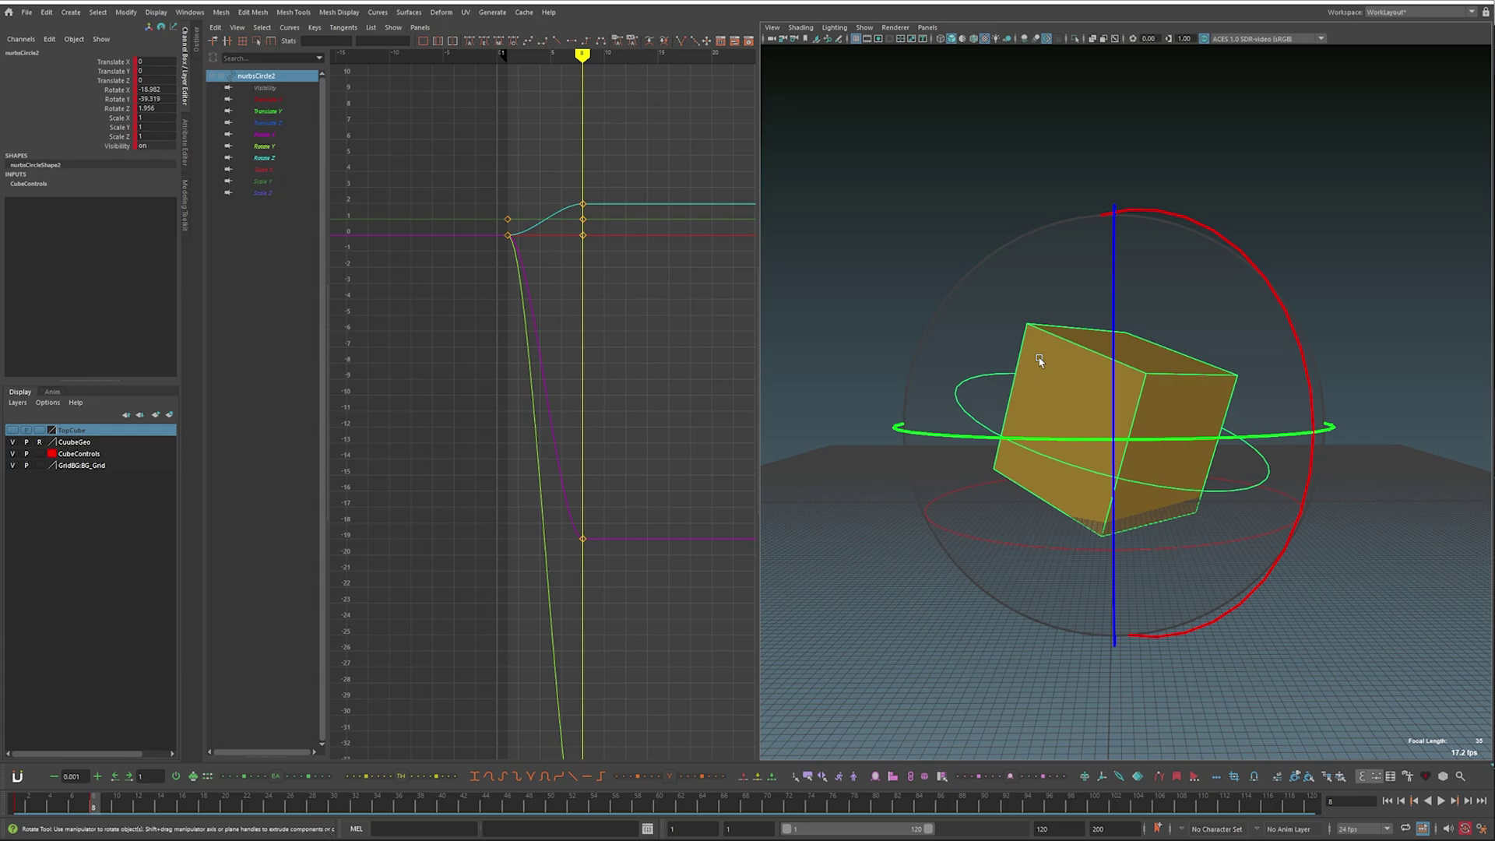
Step: Switch to the browser to view the YouTube video "Euler (gimbal lock) Explained" and return to Maya
{"action": "key", "text": "alt+Tab"}
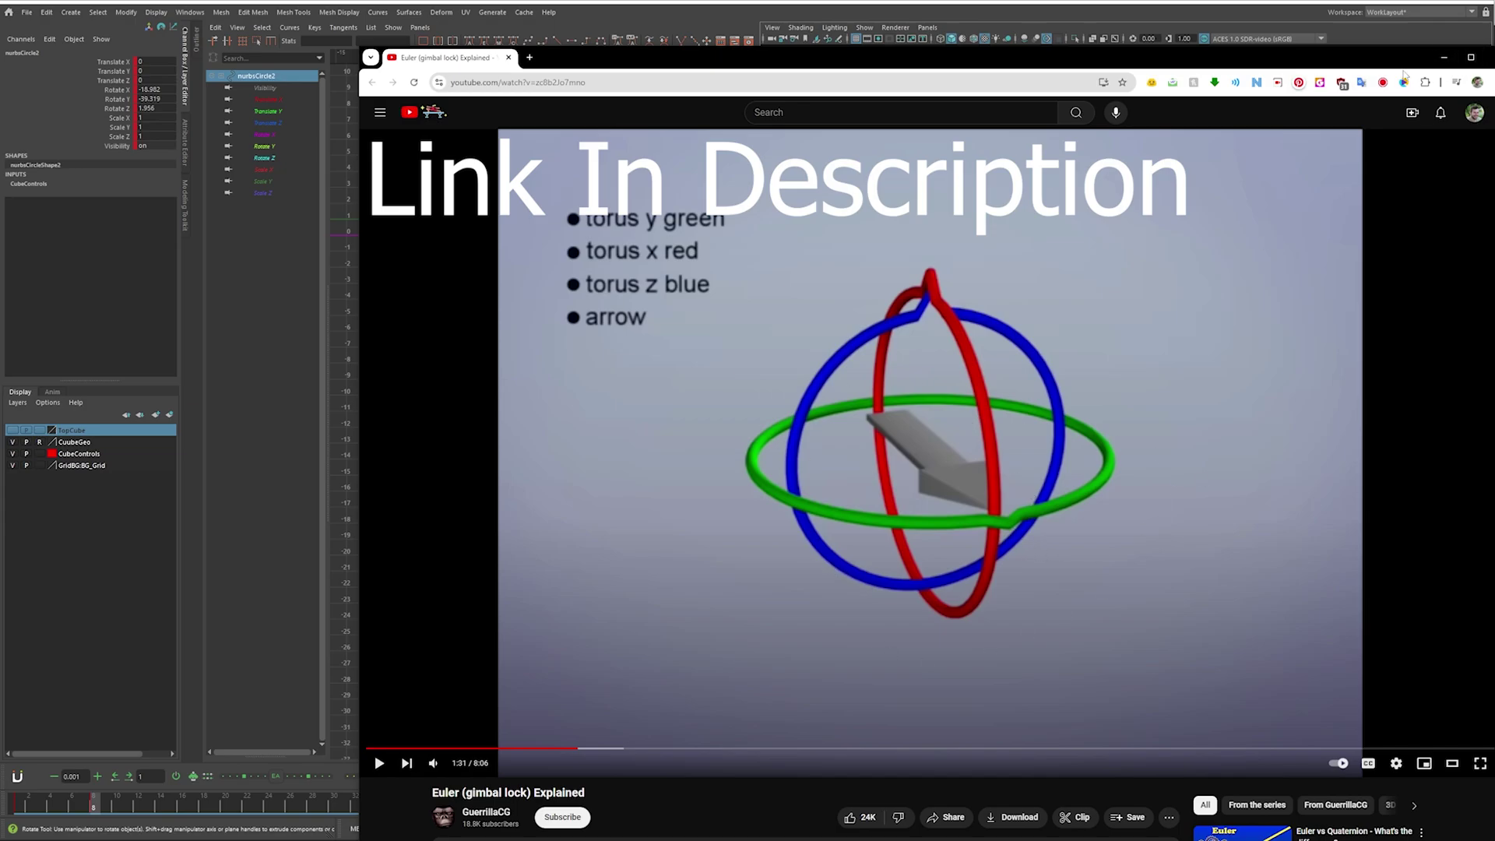
{"action": "left_click_drag", "start_coordinate": [1401, 64], "coordinate": [1383, 39]}
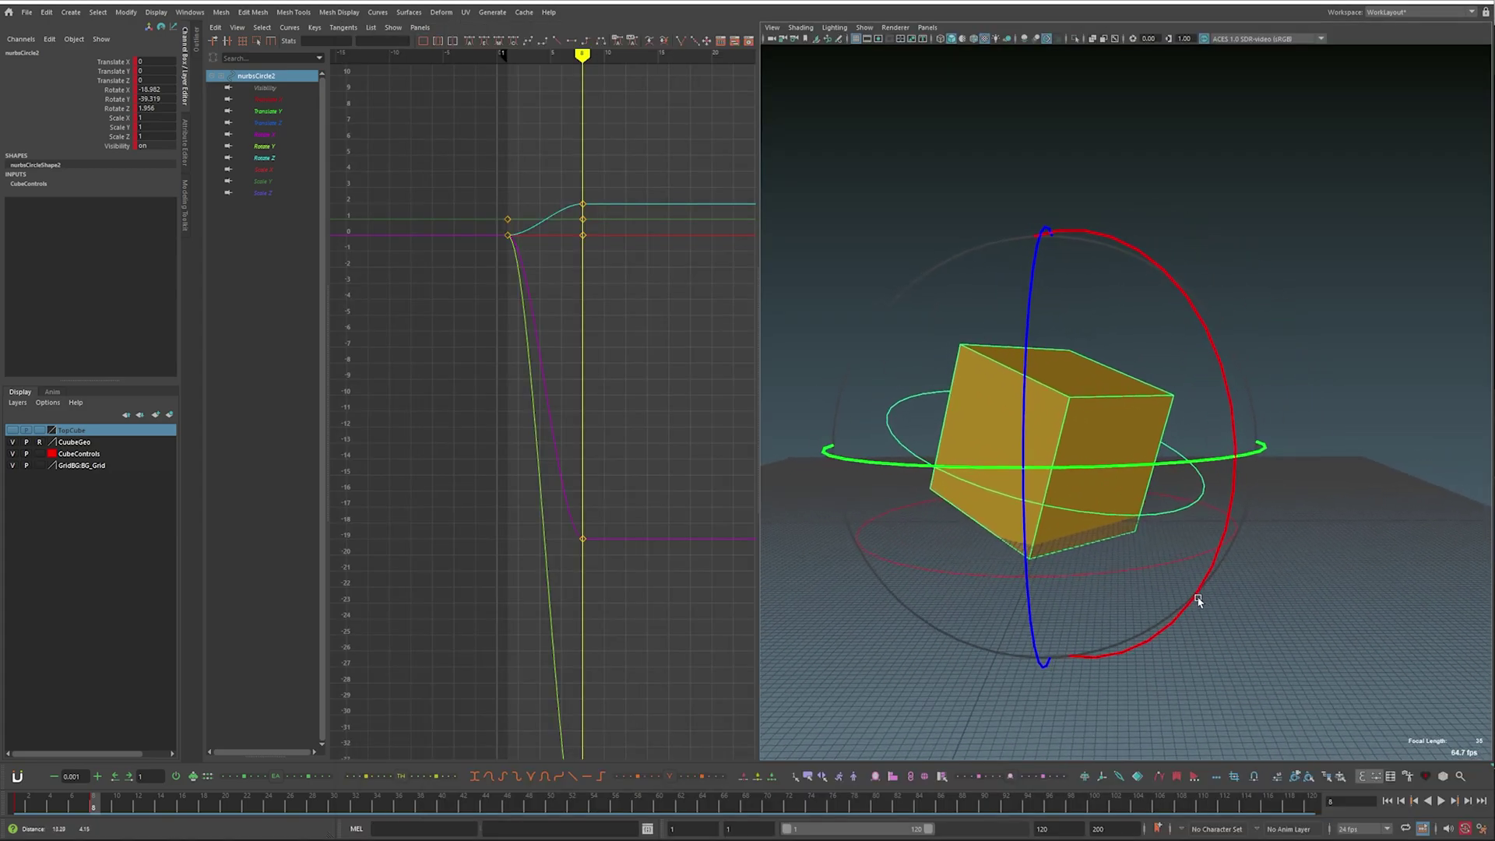
Step: Rotate the cube control with the Gimbal rings at frame 8, to about -8 in X
{"action": "left_click_drag", "start_coordinate": [1203, 598], "coordinate": [1235, 631]}
{"action": "left_click_drag", "start_coordinate": [1062, 343], "coordinate": [1245, 428]}
{"action": "key", "text": "ctrl+z"}
{"action": "left_click_drag", "start_coordinate": [1060, 370], "coordinate": [1285, 389]}
Step: Display the nurbsCircle2 transform attributes and rotate the cube control to about -90 degrees in Y and 3 in X
{"action": "left_click", "coordinate": [185, 148]}
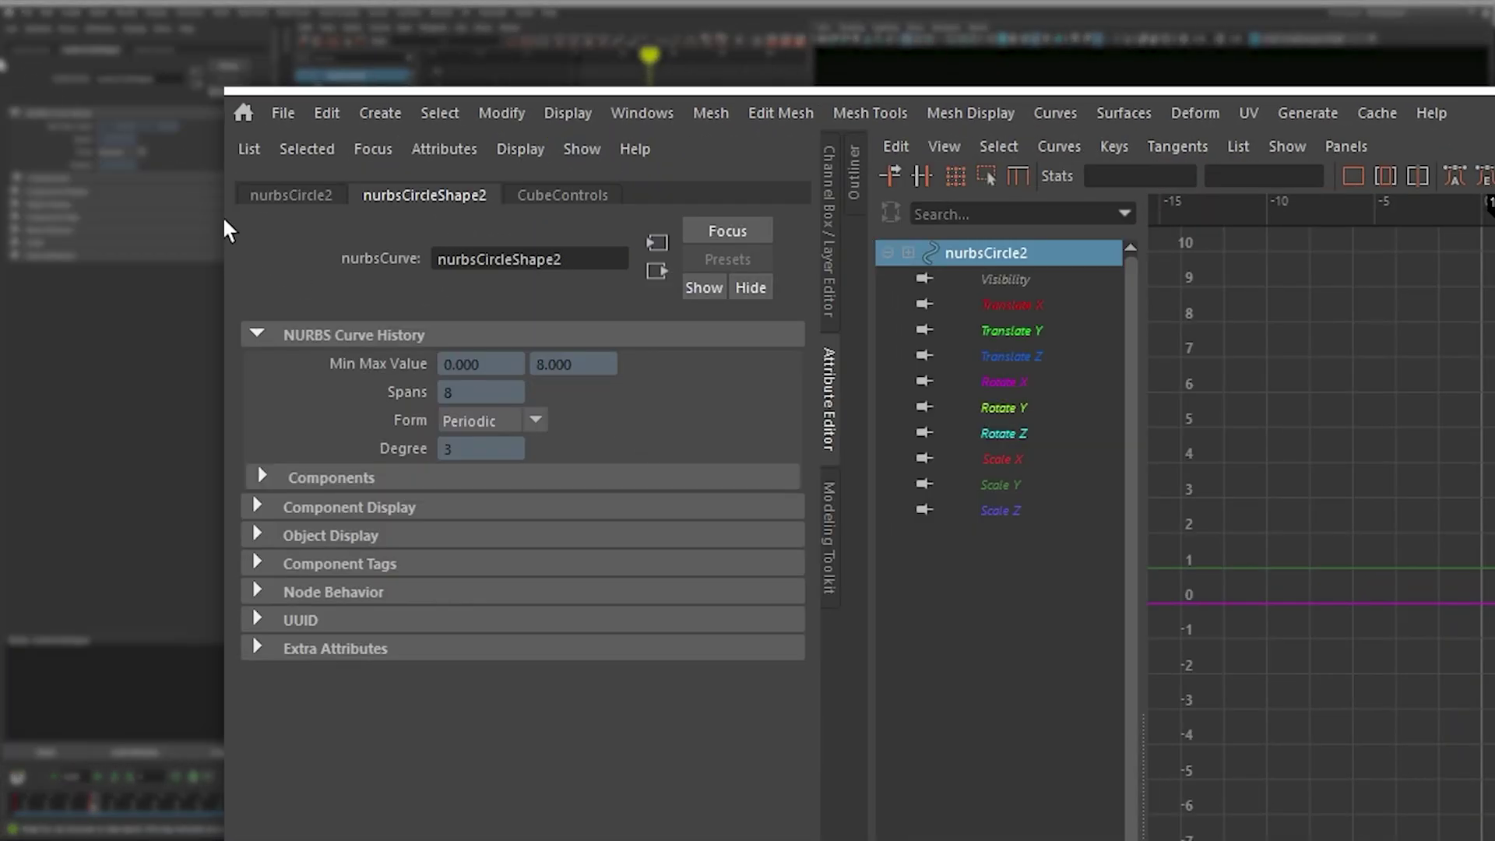
{"action": "left_click", "coordinate": [277, 198]}
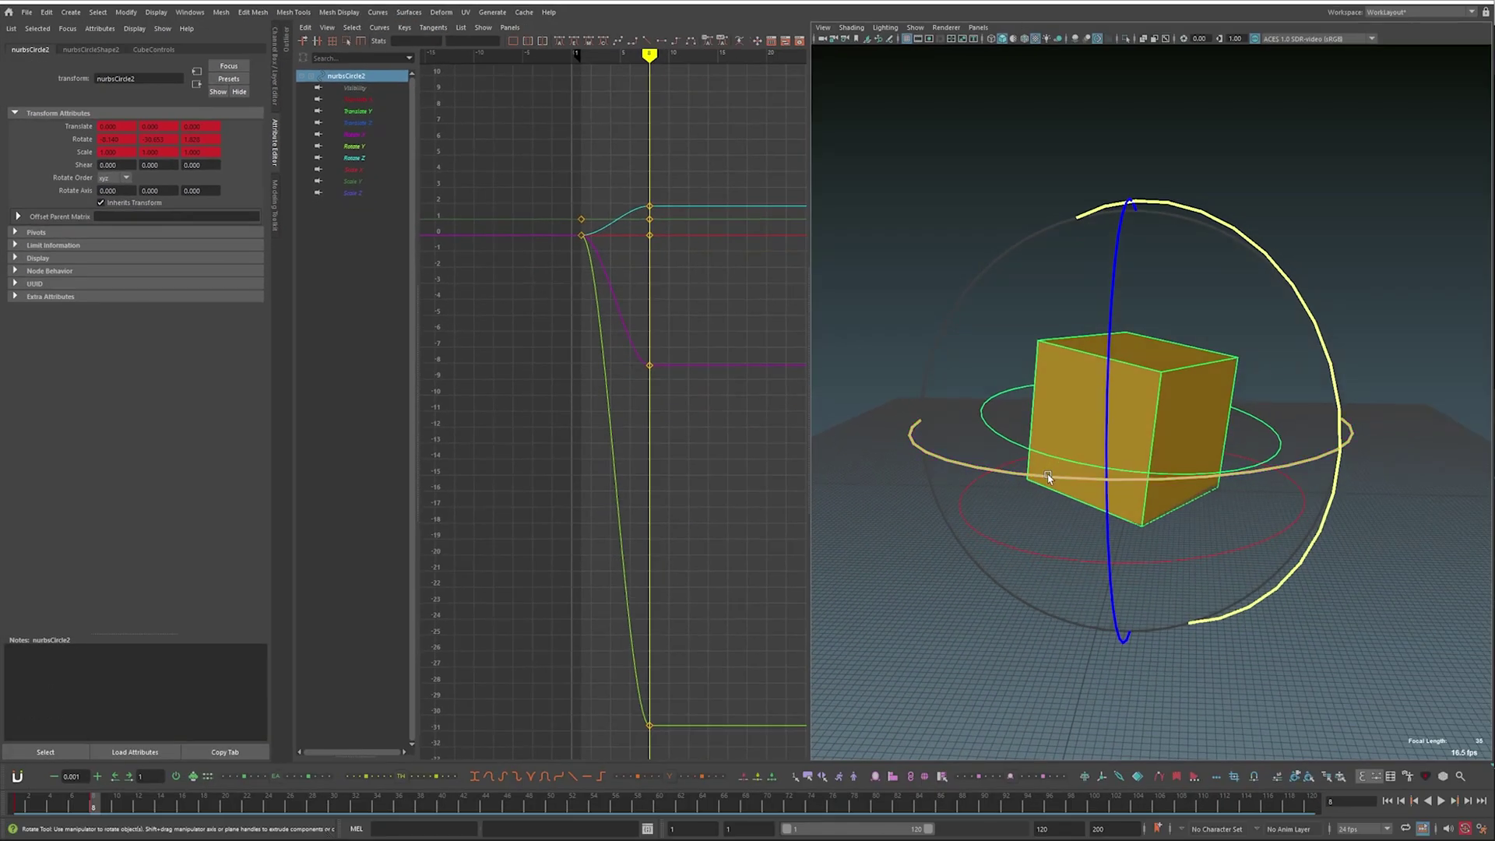
{"action": "left_click_drag", "start_coordinate": [1049, 476], "coordinate": [1113, 473]}
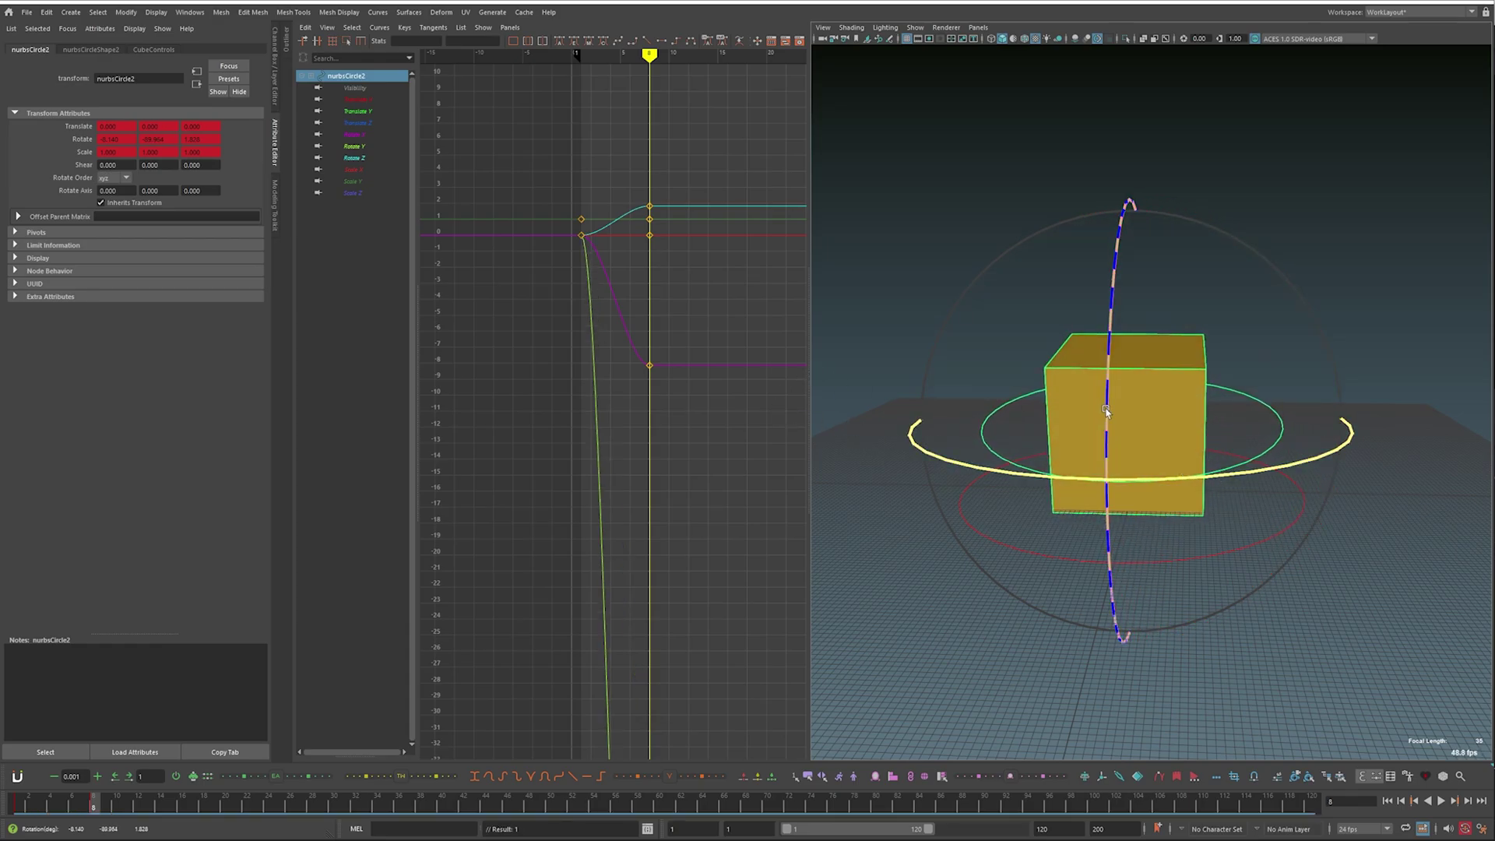
{"action": "left_click_drag", "start_coordinate": [1107, 399], "coordinate": [1106, 354]}
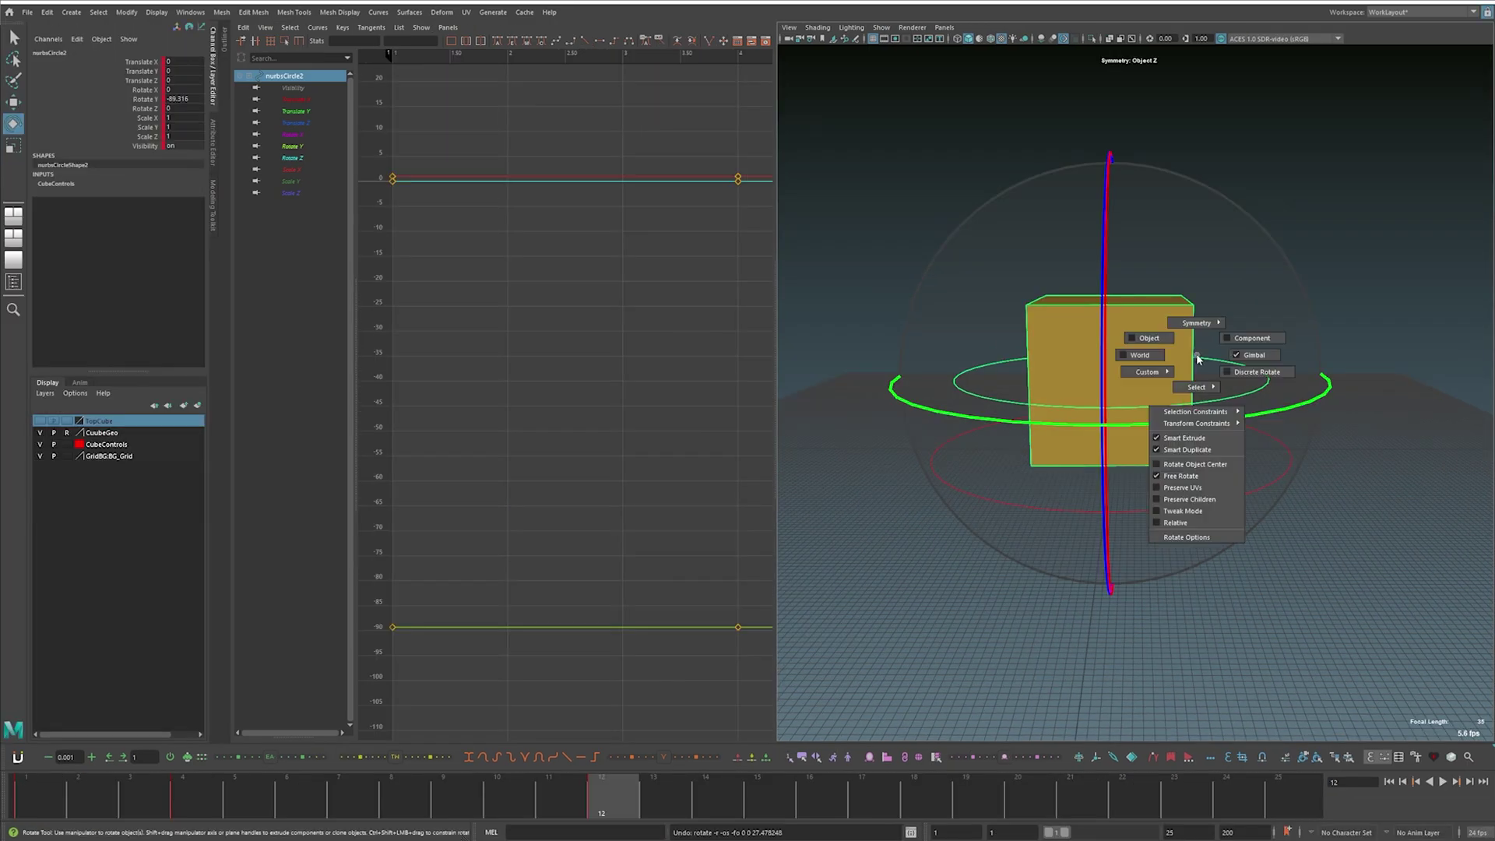
Step: Switch the Rotate tool to Object orientation, rotate the cube control at frame 12 and play the animation
{"action": "left_click", "coordinate": [1148, 339]}
{"action": "left_click_drag", "start_coordinate": [1187, 164], "coordinate": [1444, 411]}
{"action": "key", "text": "alt+v"}
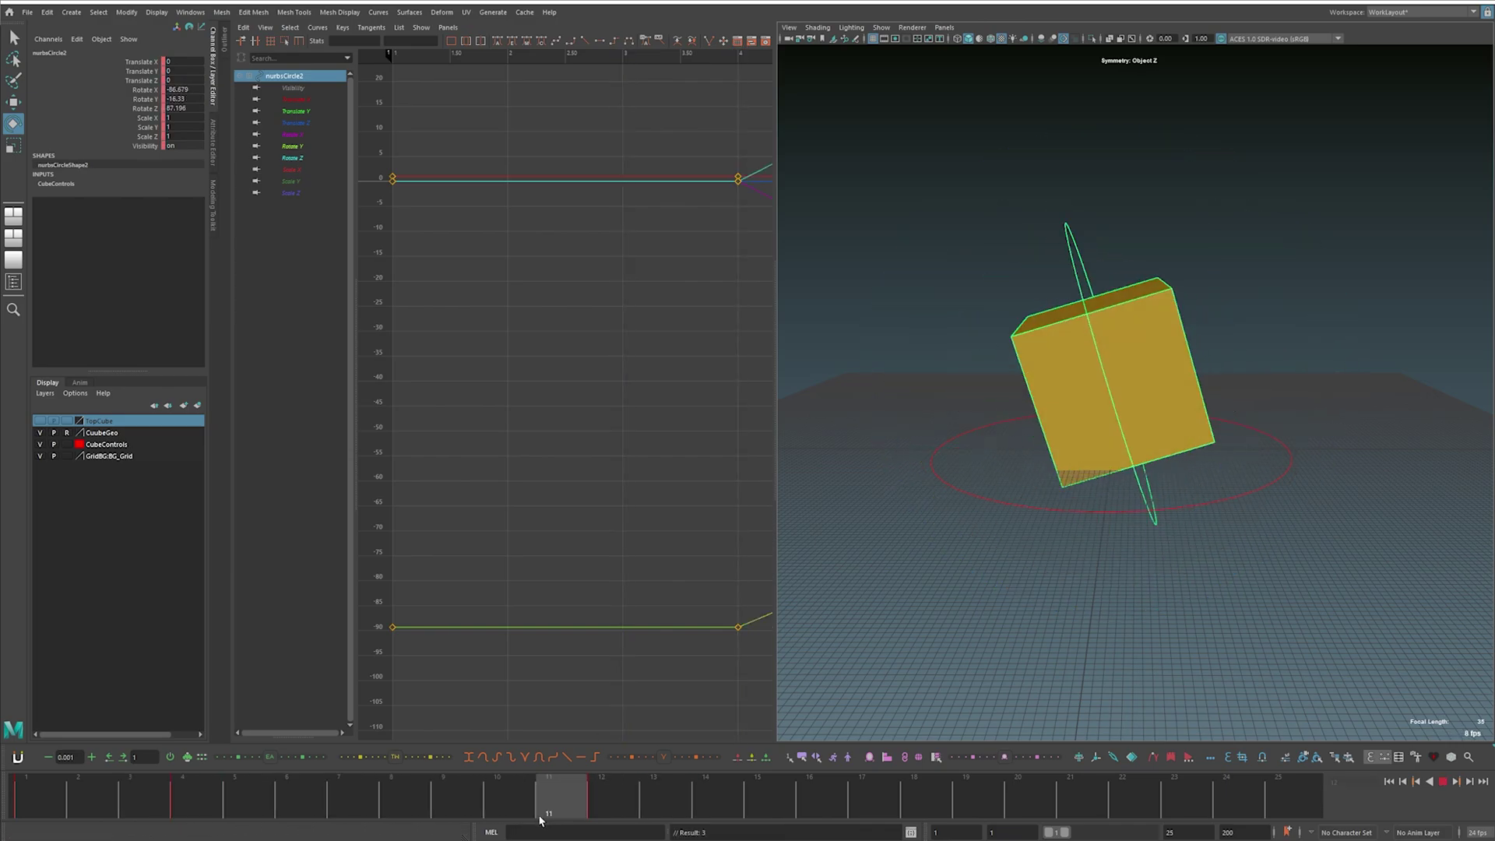
{"action": "key", "text": "alt+v"}
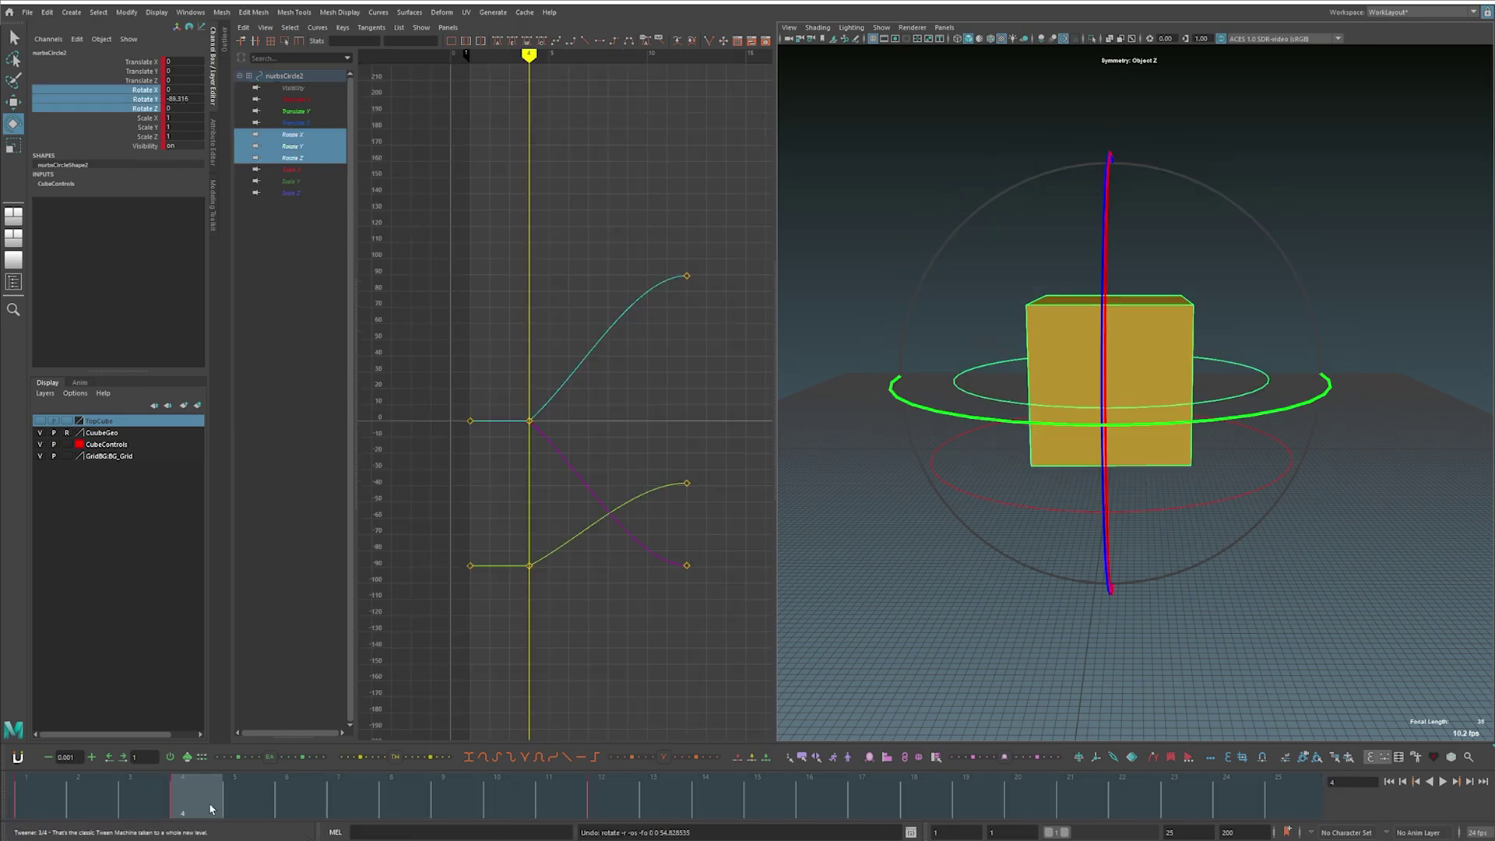
Step: Play and scrub between frames 4 and 12 to compare the cube's rotation with its Rotate X, Y and Z curves
{"action": "mouse_move", "coordinate": [210, 807]}
{"action": "left_mouse_down"}
{"action": "mouse_move", "coordinate": [417, 798]}
{"action": "mouse_move", "coordinate": [220, 800]}
{"action": "left_mouse_up"}
{"action": "key", "text": "alt+v"}
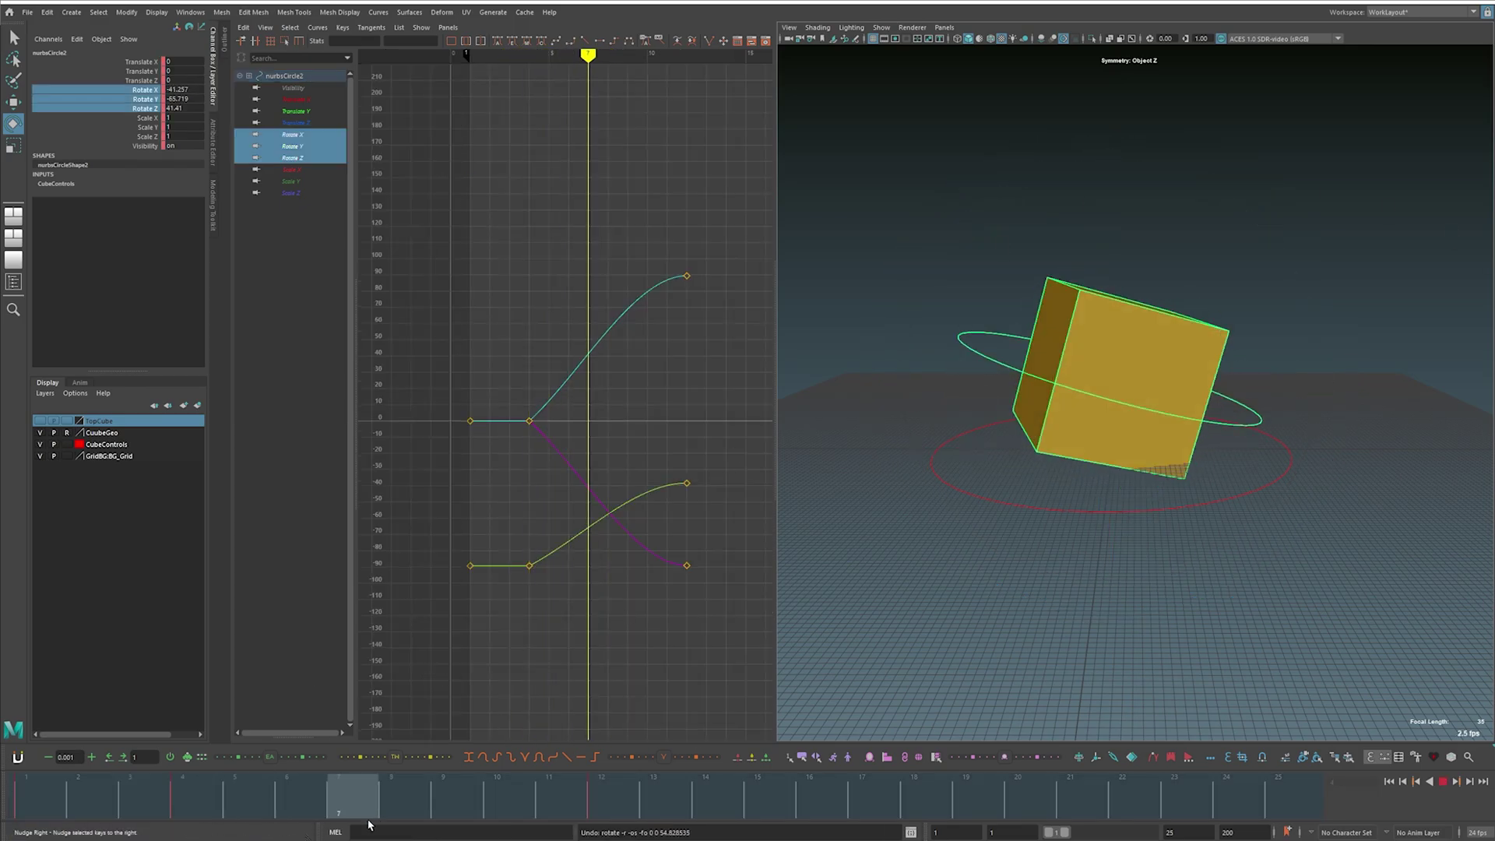
{"action": "key", "text": "alt+v"}
{"action": "left_click_drag", "start_coordinate": [366, 808], "coordinate": [607, 807]}
{"action": "left_click", "coordinate": [189, 812]}
{"action": "left_click_drag", "start_coordinate": [190, 812], "coordinate": [427, 811]}
{"action": "key", "text": "period"}
{"action": "key", "text": "comma"}
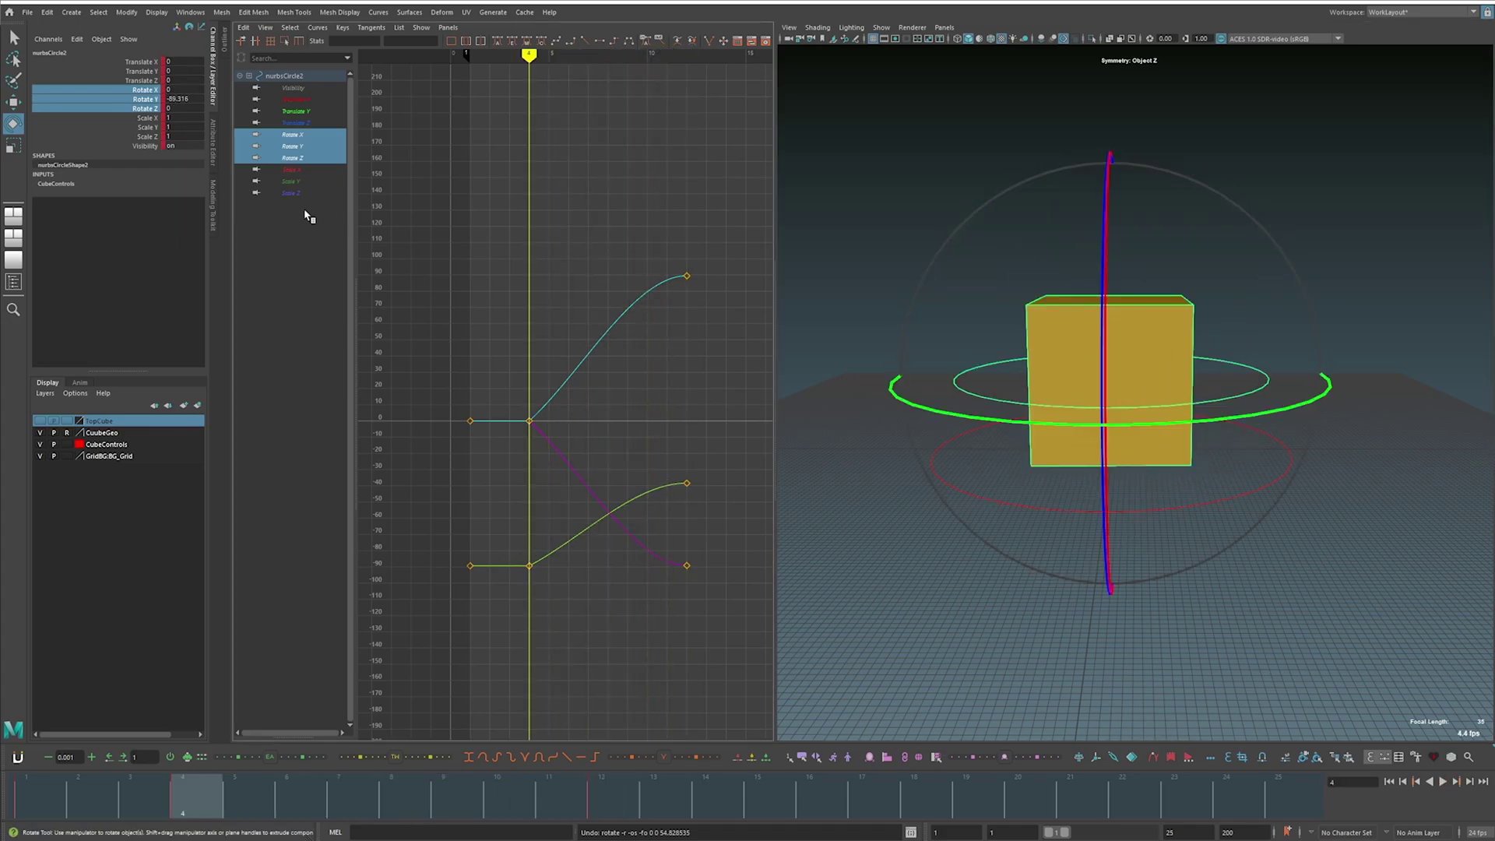
{"action": "key", "text": "period"}
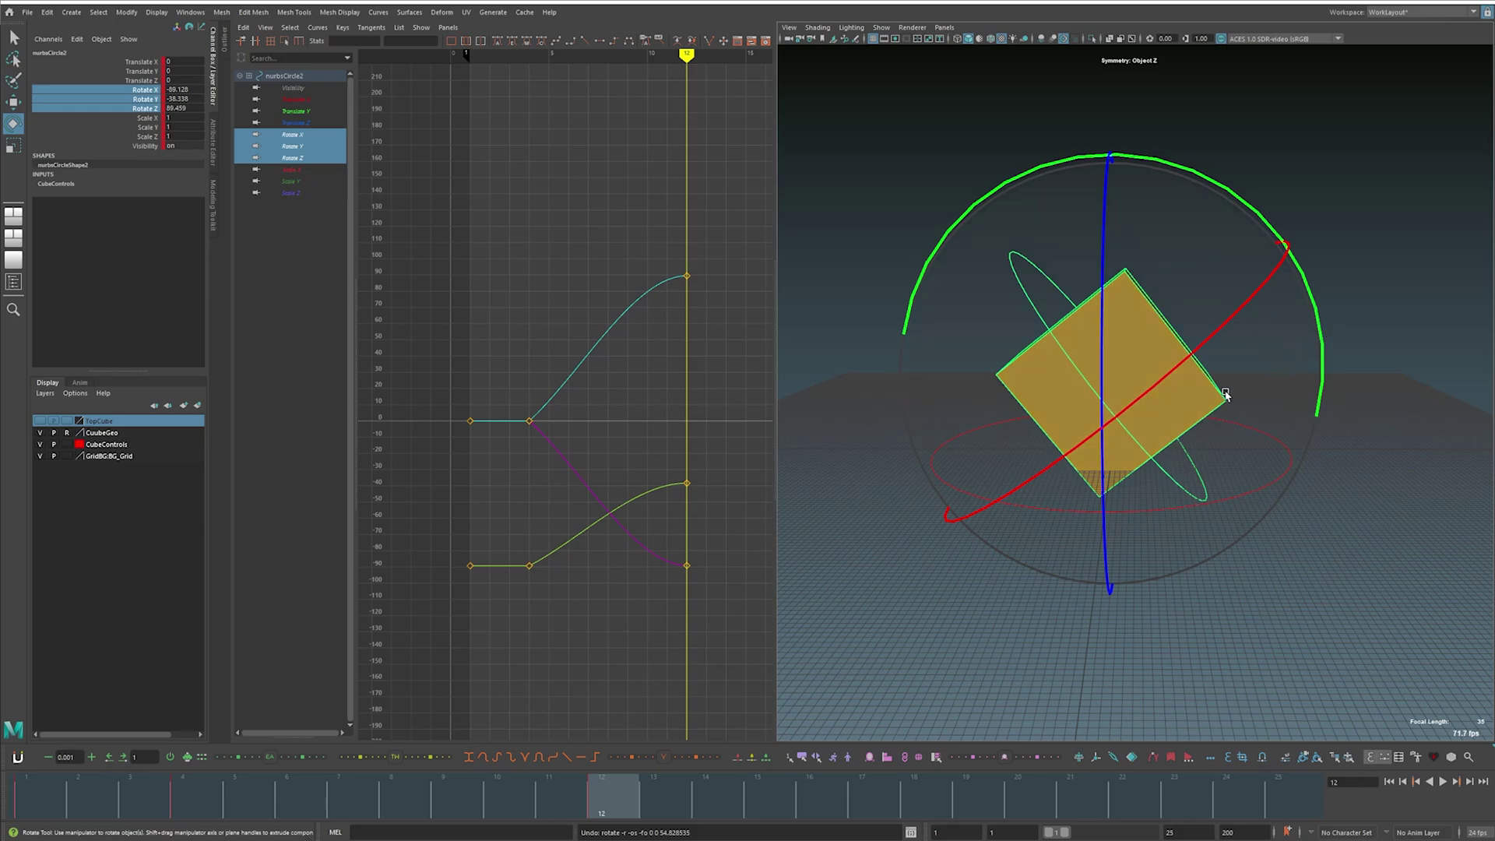
{"action": "left_click_drag", "start_coordinate": [206, 794], "coordinate": [652, 794]}
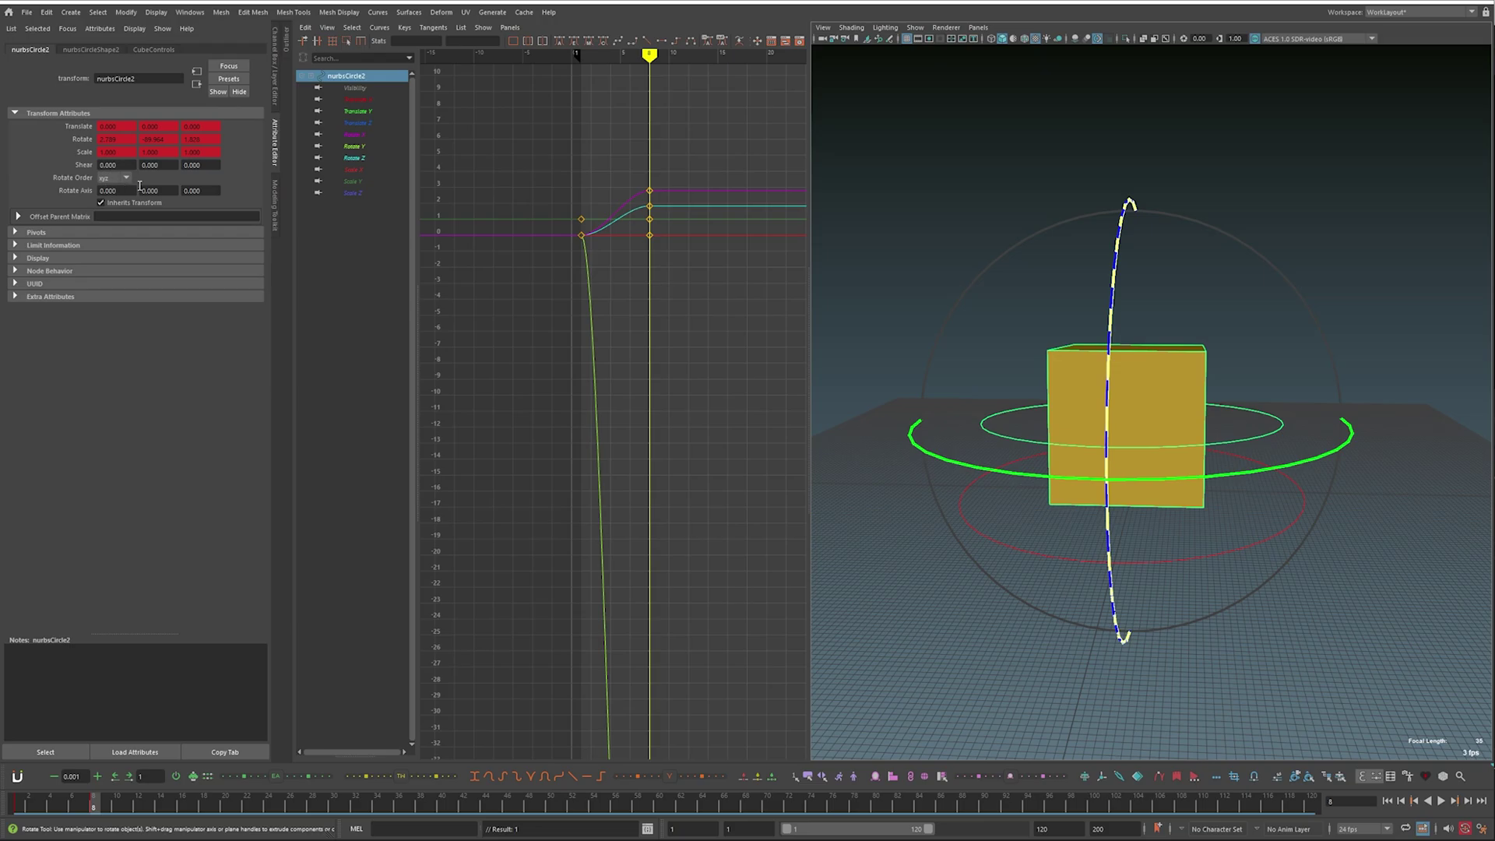
Step: Change nurbsCircle2's rotate order at frame 8 and rotate the cube control around Y to compare the gimbal rings
{"action": "mouse_move", "coordinate": [978, 466]}
{"action": "left_mouse_down"}
{"action": "mouse_move", "coordinate": [1128, 472]}
{"action": "mouse_move", "coordinate": [979, 462]}
{"action": "left_mouse_up"}
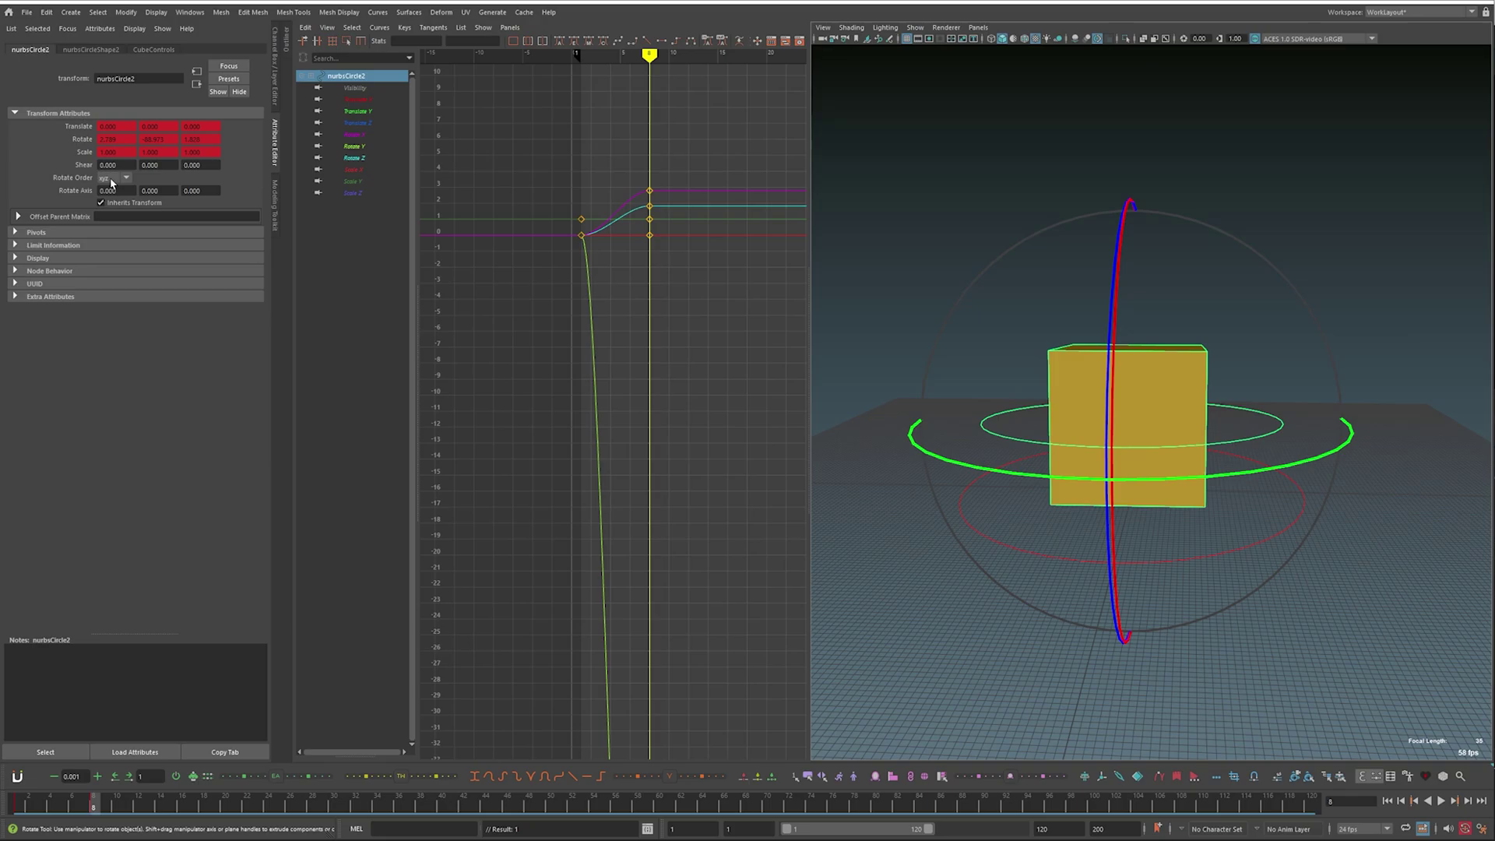
{"action": "left_click", "coordinate": [112, 182]}
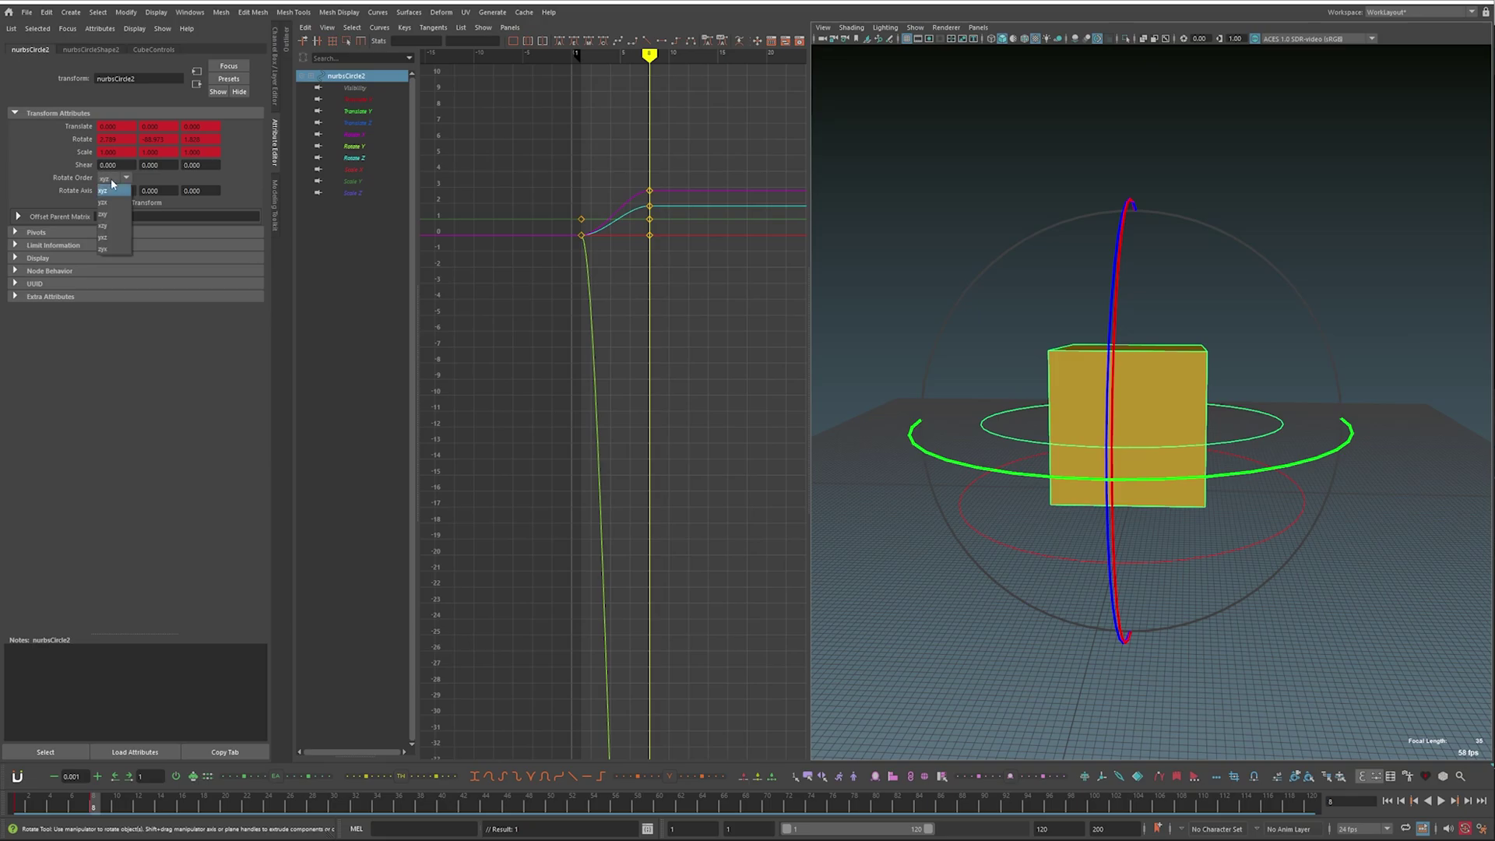
{"action": "left_click", "coordinate": [121, 228]}
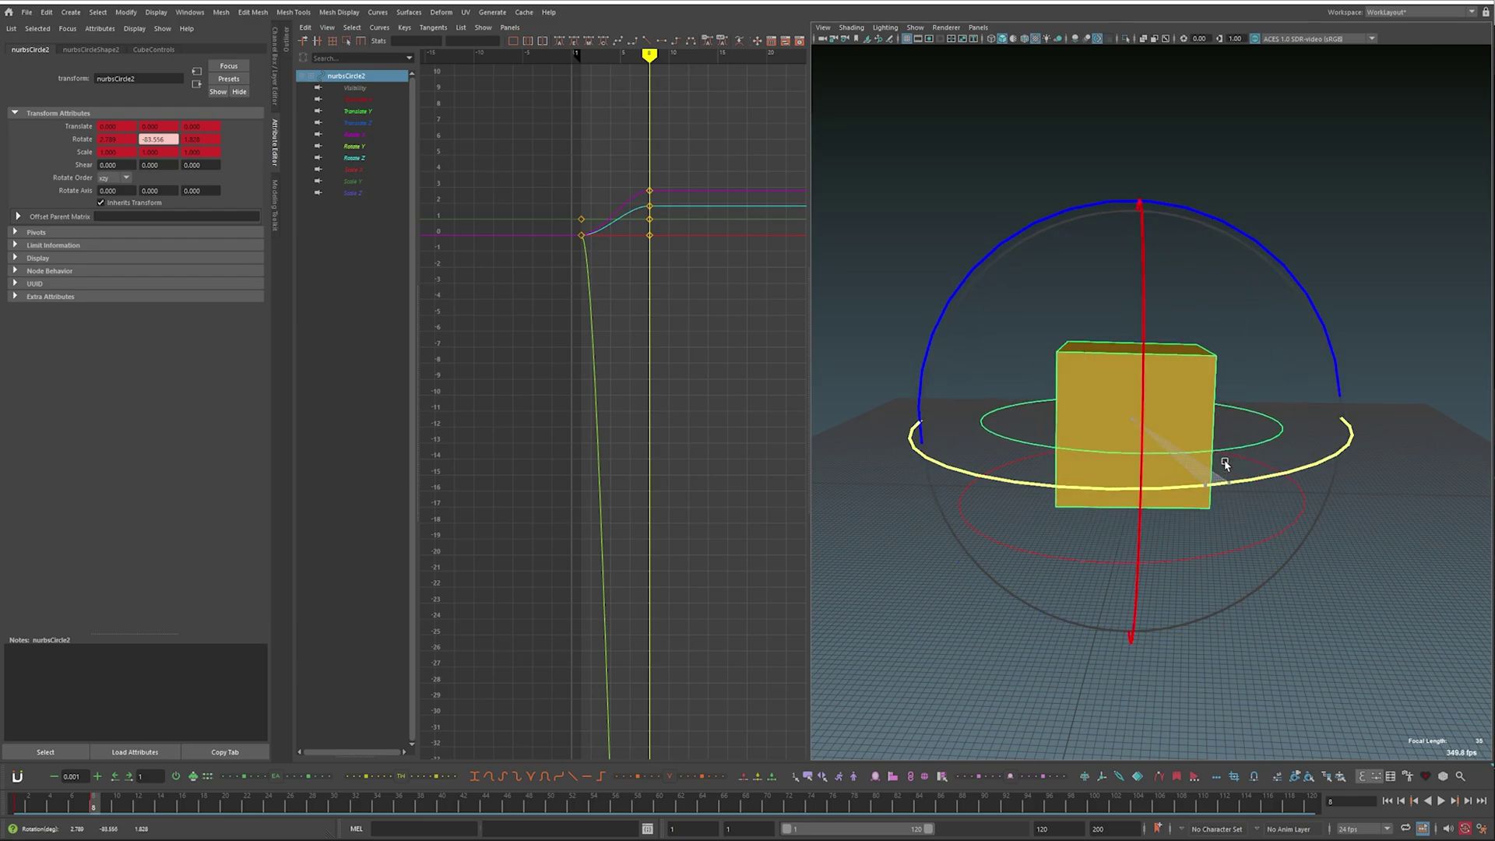
{"action": "left_click_drag", "start_coordinate": [1218, 467], "coordinate": [1137, 443]}
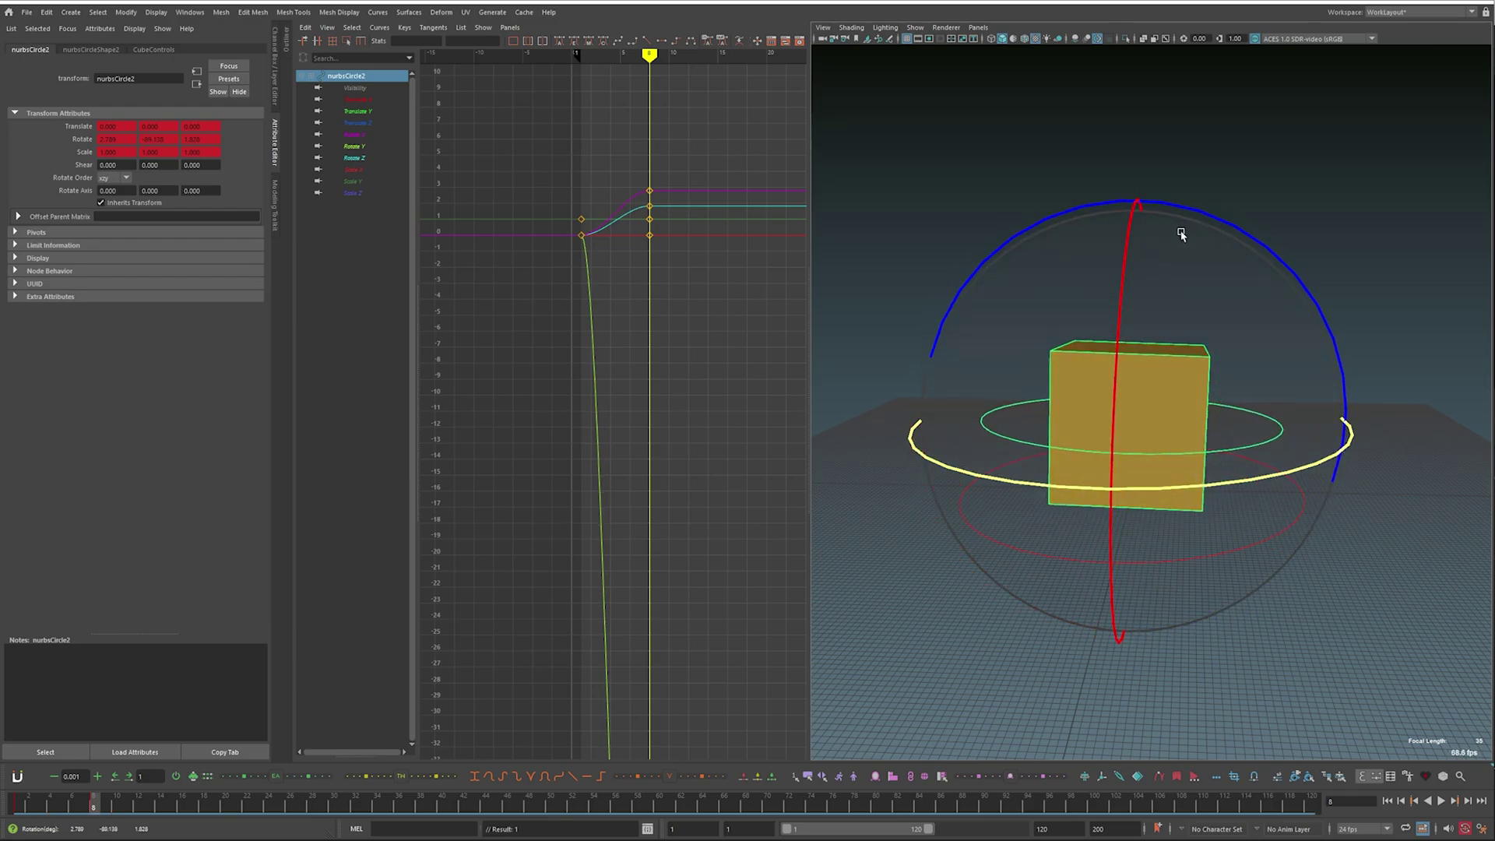
{"action": "left_click_drag", "start_coordinate": [1181, 233], "coordinate": [1138, 473]}
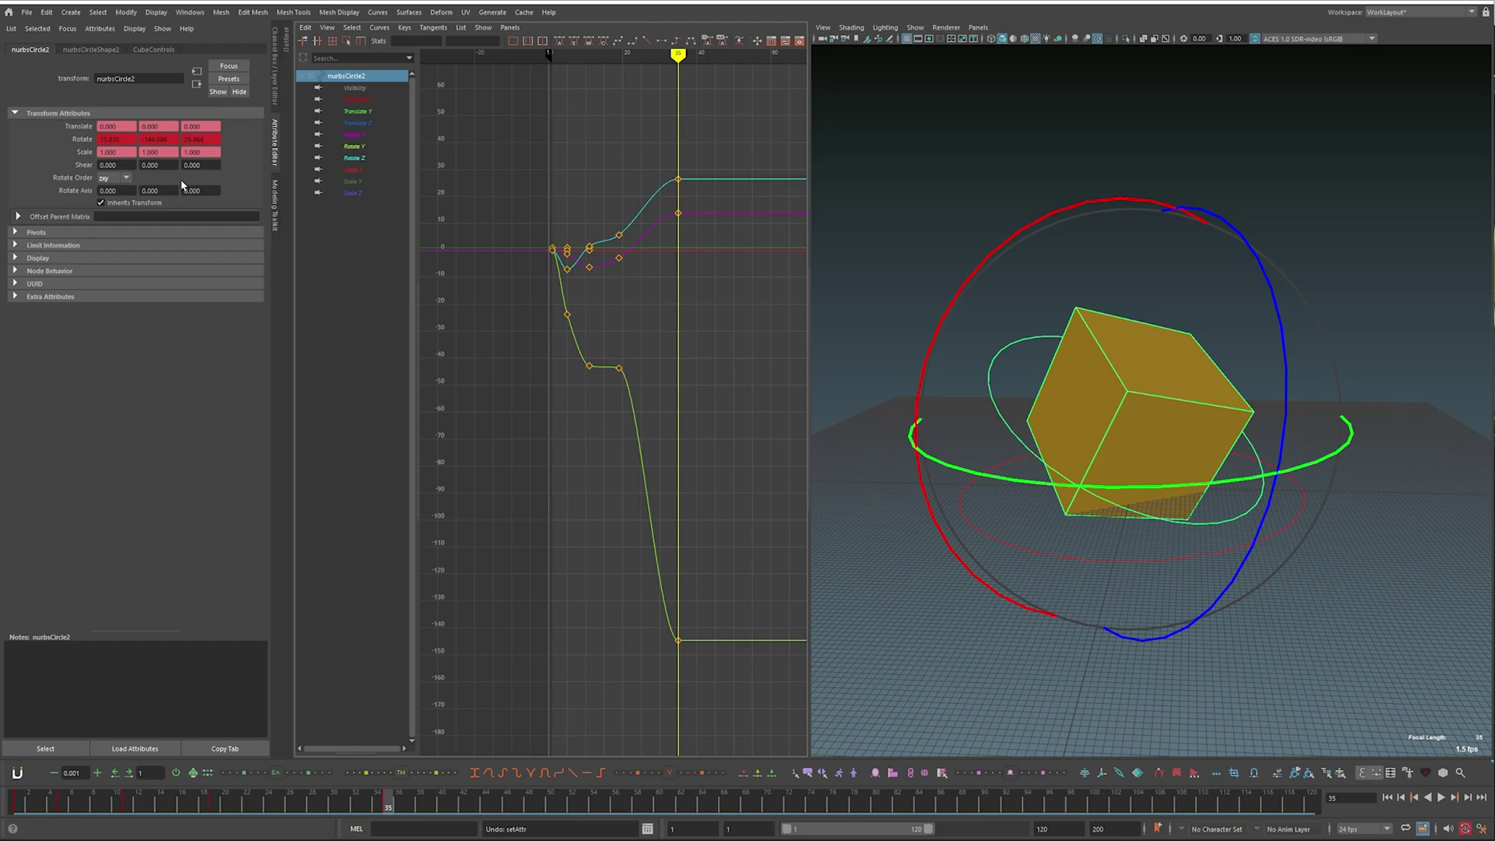
Step: Try the yzx rotate order on the animated nurbsCircle2 control at frame 35
{"action": "left_click", "coordinate": [113, 177]}
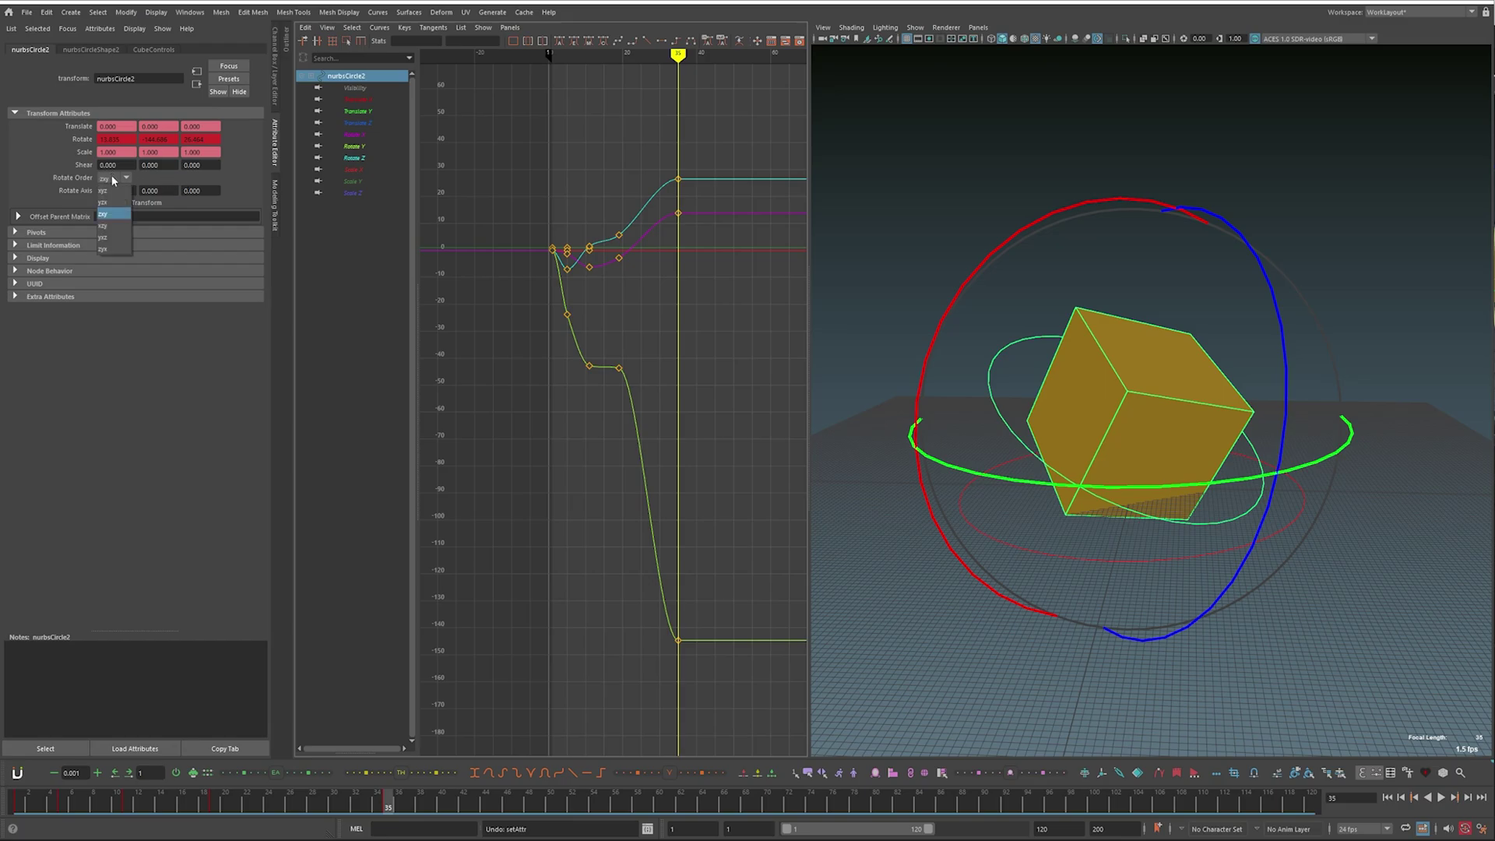
{"action": "left_click", "coordinate": [109, 201]}
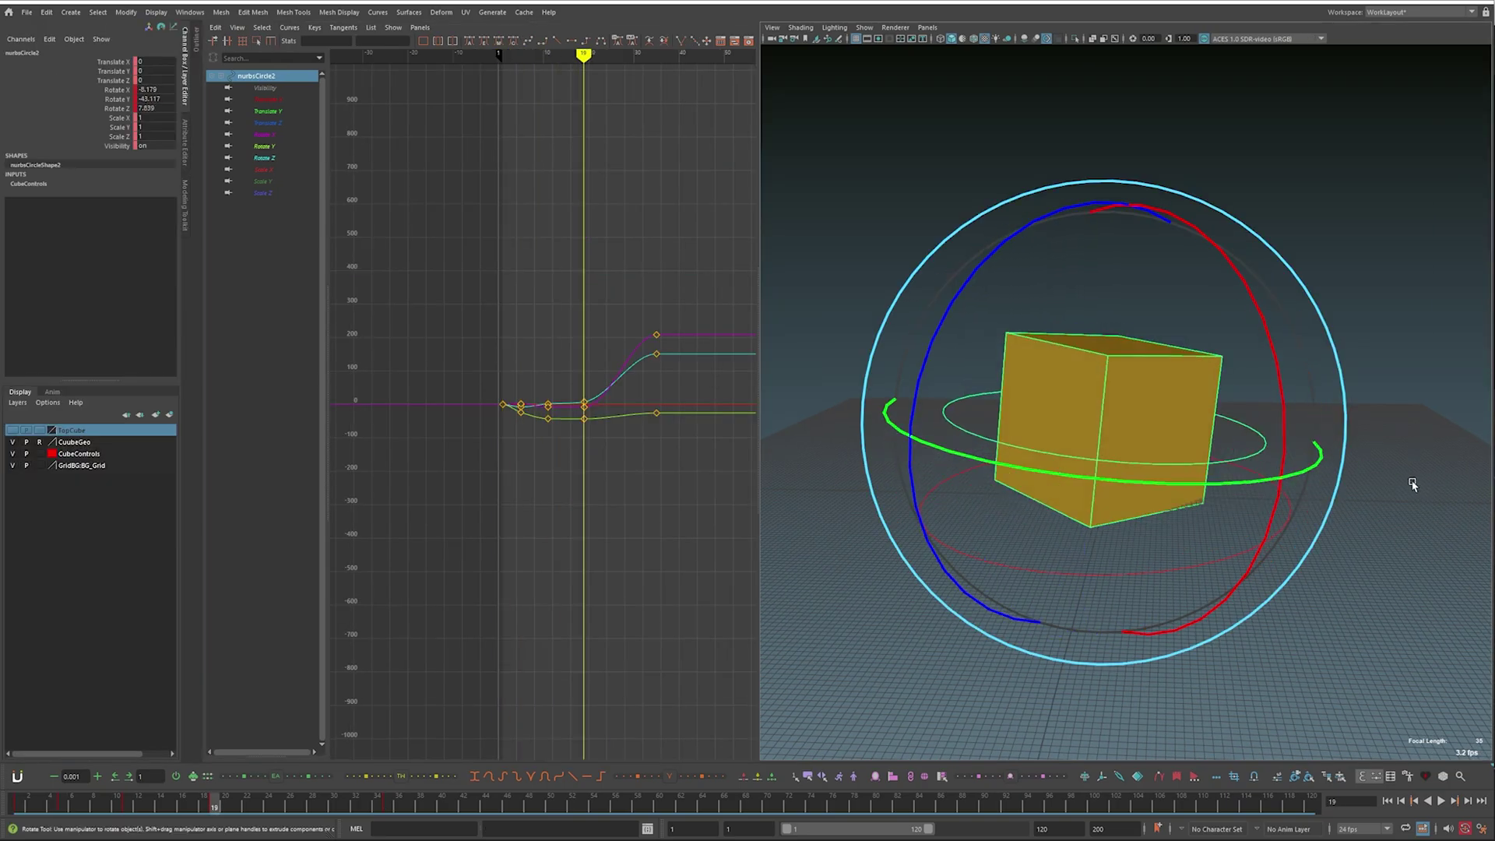
Step: Step between the cube control's rotation keys and play the animation to check the motion up to frame 35
{"action": "key", "text": "period"}
{"action": "key", "text": "comma"}
{"action": "key", "text": "period"}
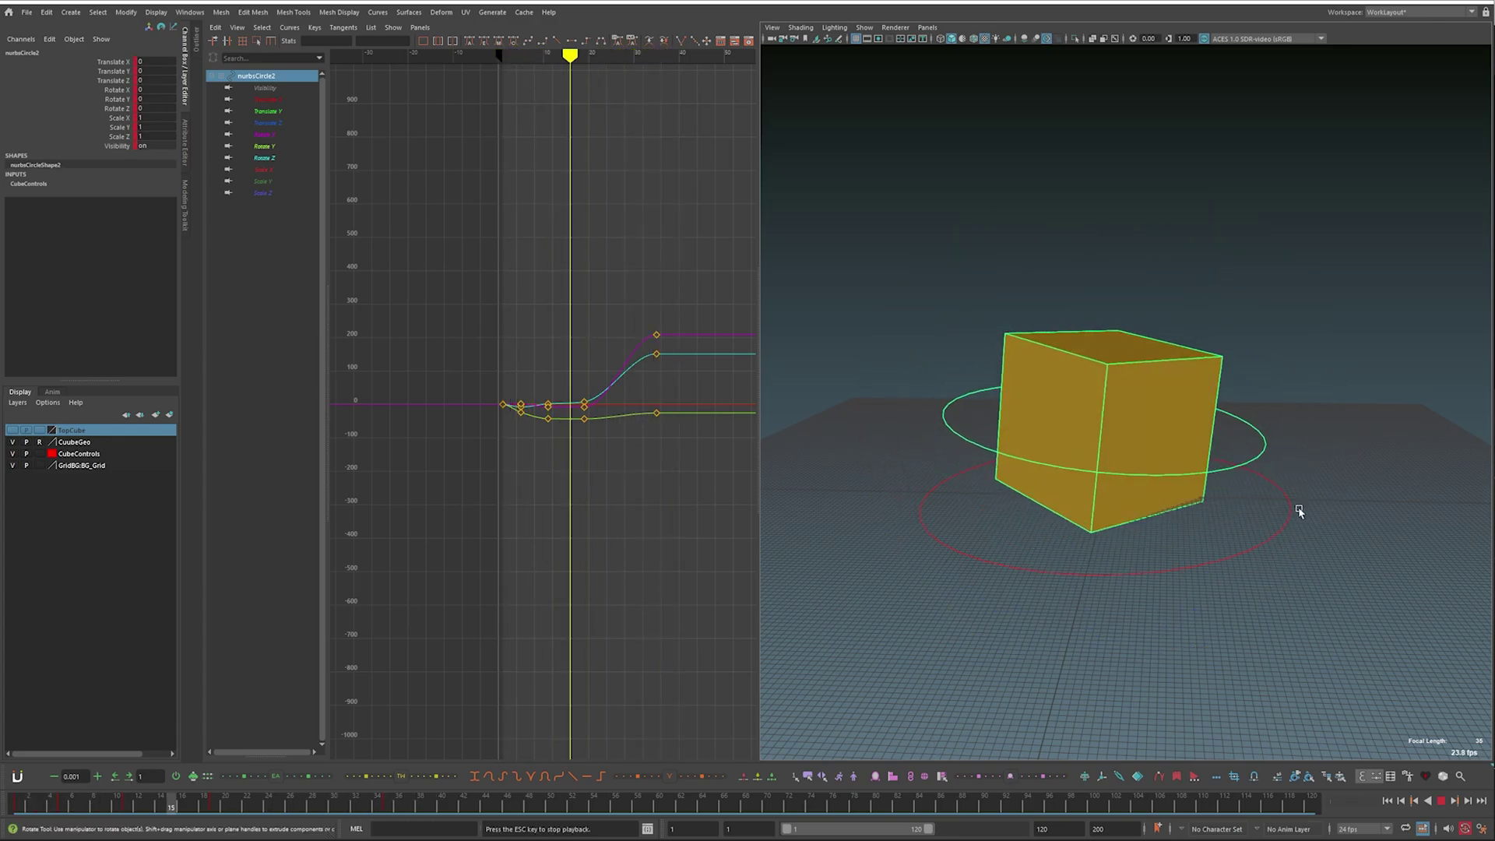
{"action": "key", "text": "alt+v"}
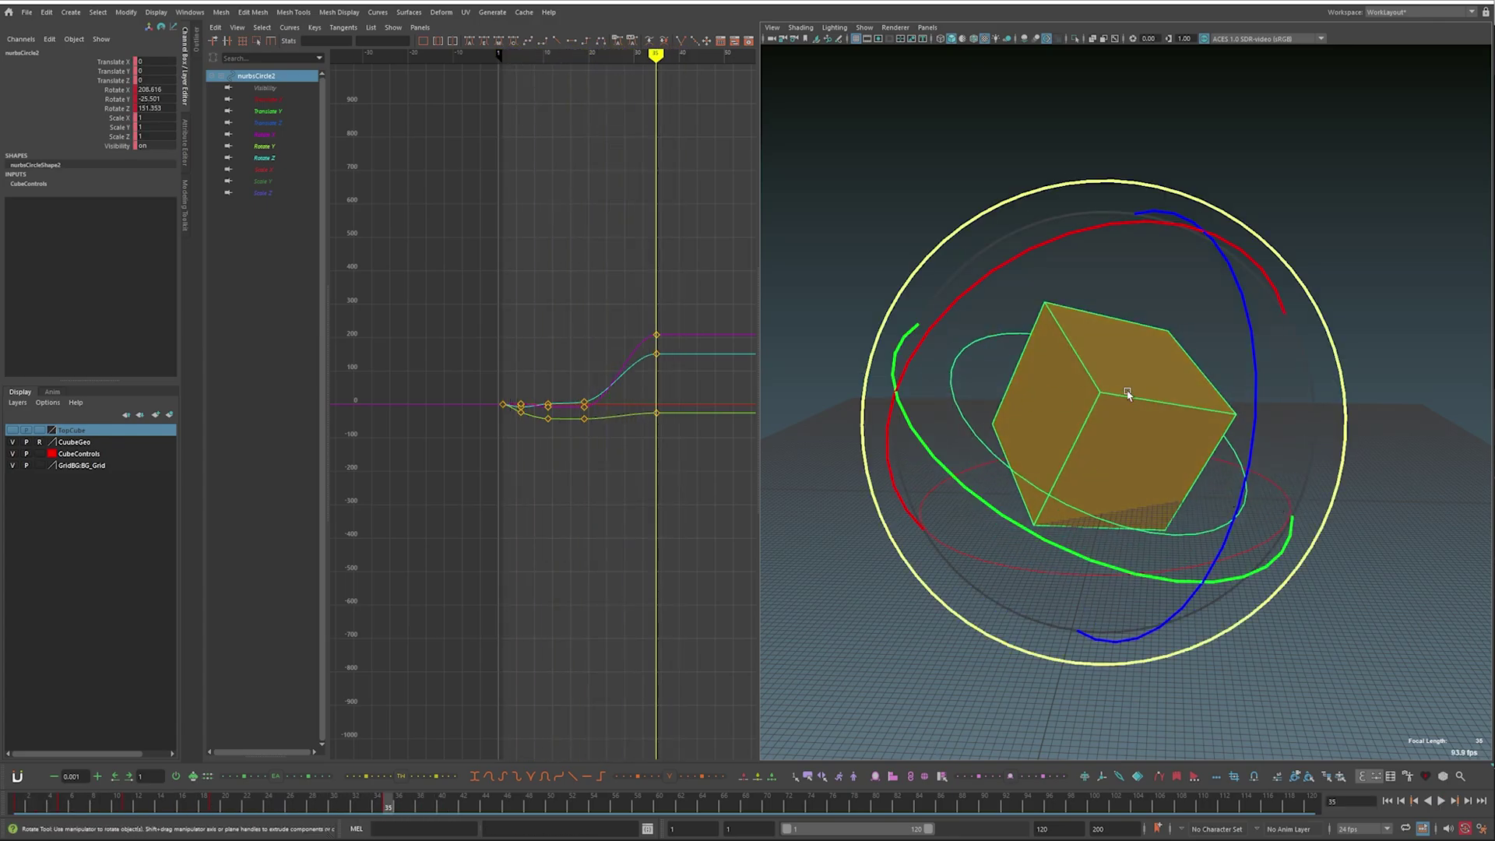
Step: Set the Rotate tool to Gimbal orientation and compare the cube's rings at frames 27 and 35
{"action": "key", "text": "e"}
{"action": "left_click_drag", "start_coordinate": [1149, 403], "coordinate": [1212, 411]}
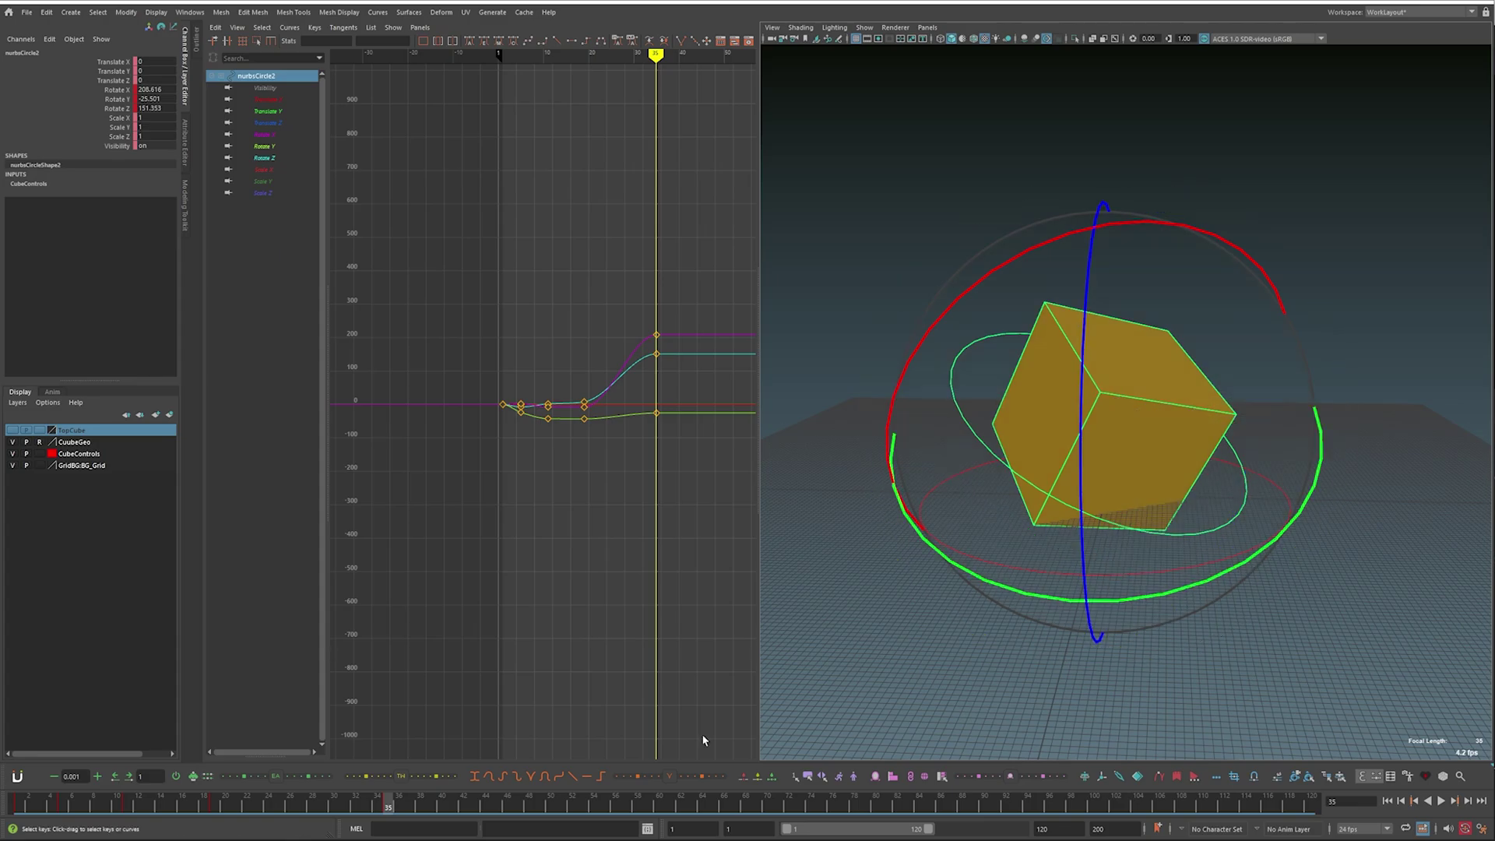
{"action": "mouse_move", "coordinate": [315, 813]}
{"action": "left_mouse_down"}
{"action": "mouse_move", "coordinate": [279, 811]}
{"action": "mouse_move", "coordinate": [301, 811]}
{"action": "left_mouse_up"}
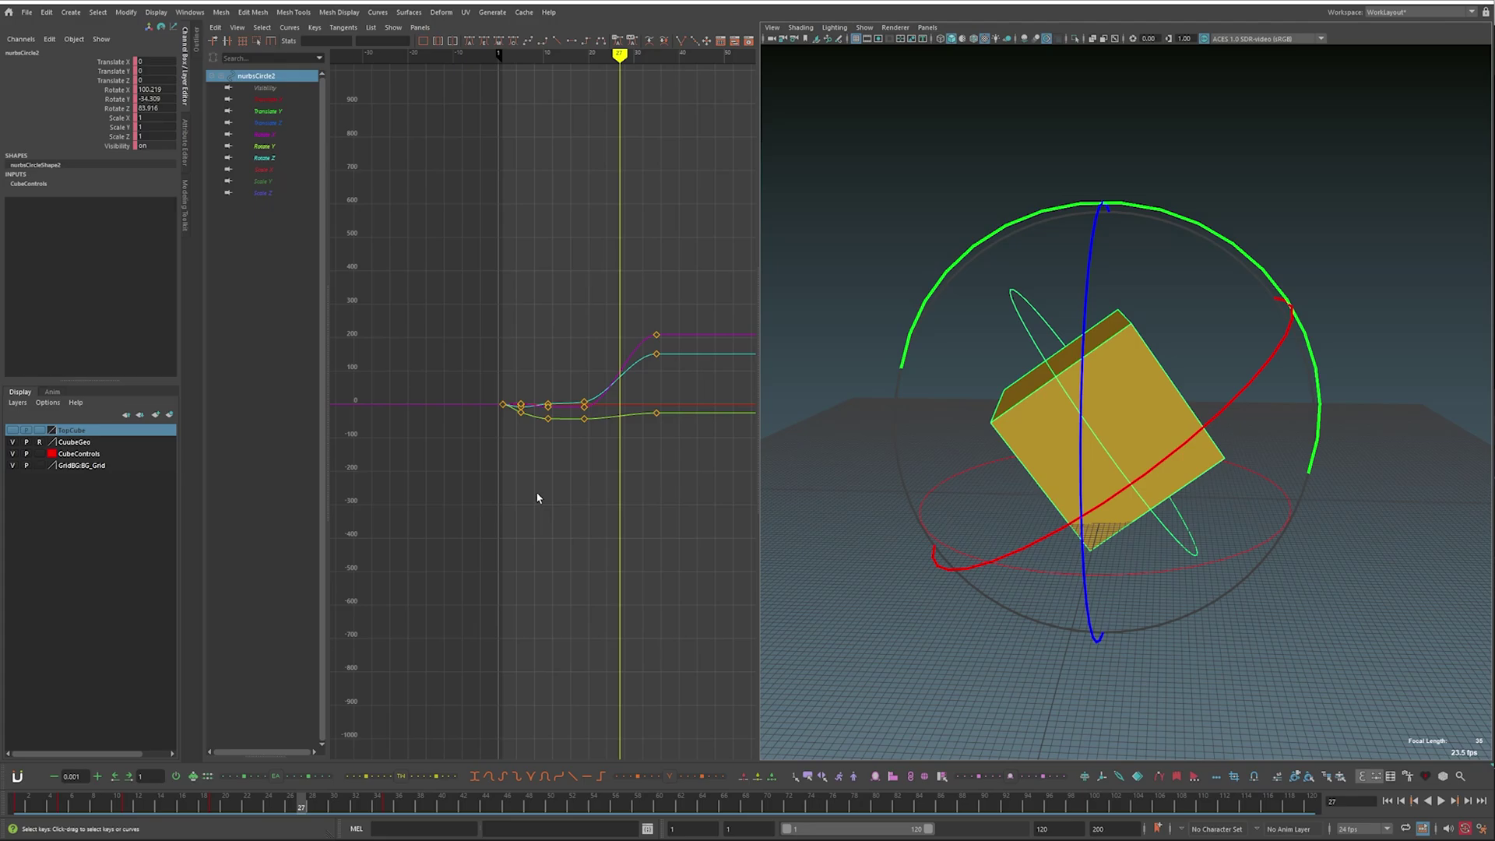
{"action": "key", "text": "."}
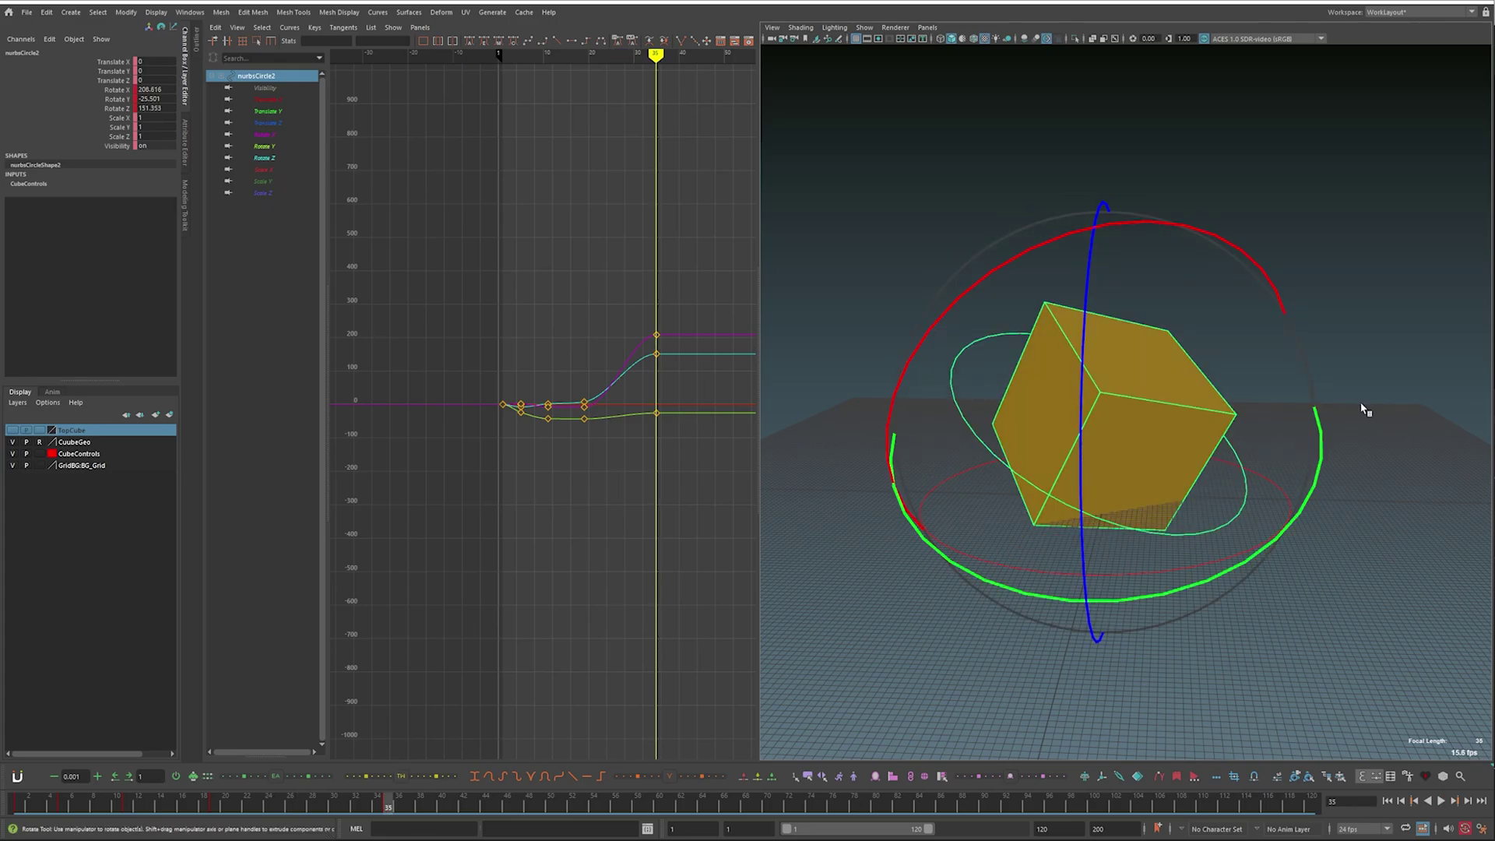
Step: Switch to the browser and examine the Convert Rotation Order page's description, installation and usage notes
{"action": "key", "text": "alt+Tab"}
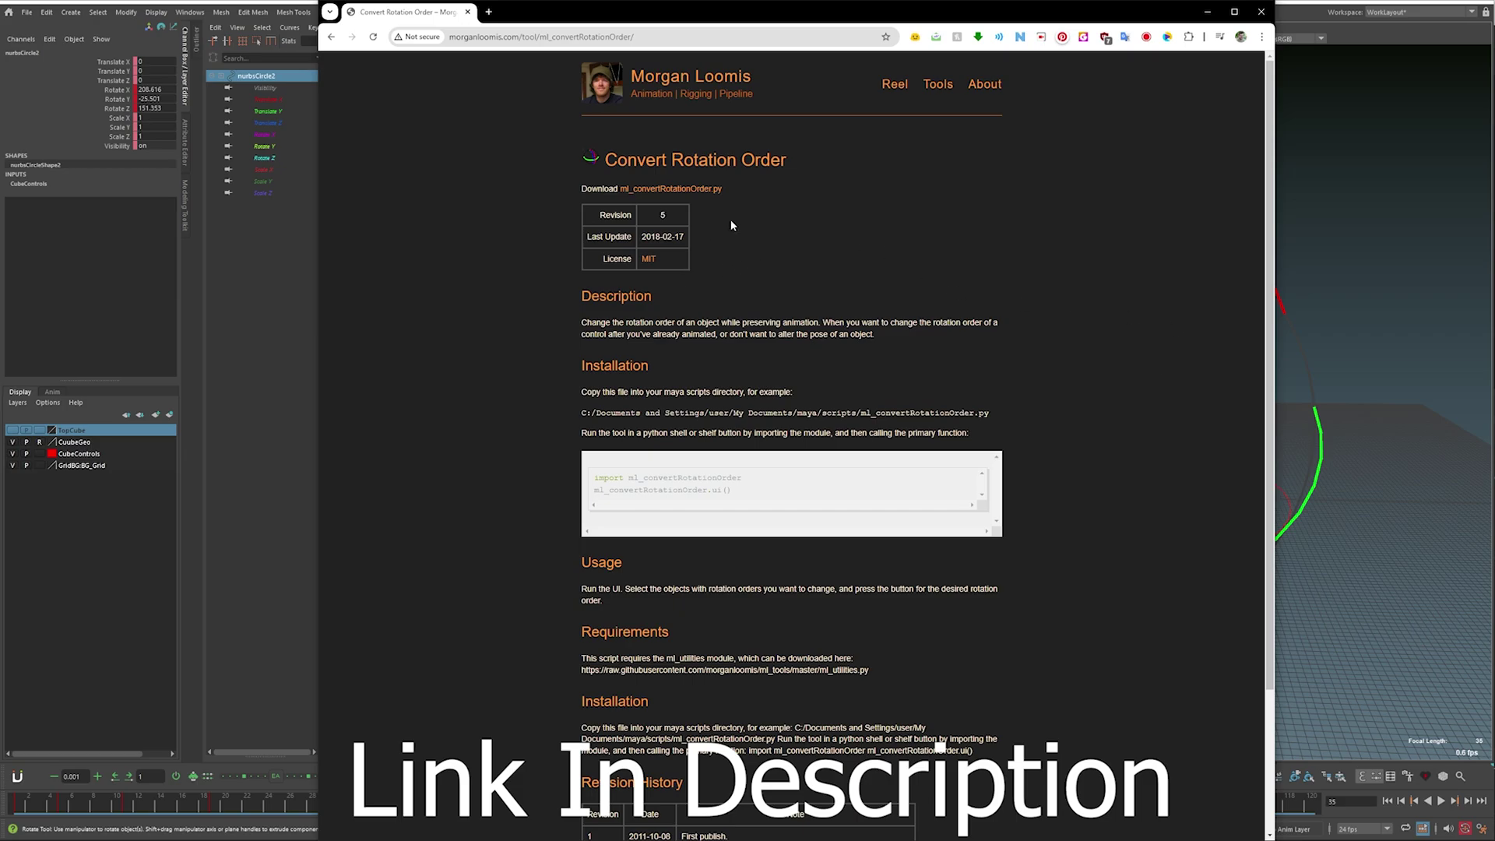
{"action": "scroll", "coordinate": [1090, 432], "scroll_direction": "down", "scroll_amount": 3}
{"action": "scroll", "coordinate": [1080, 549], "scroll_direction": "up", "scroll_amount": 3}
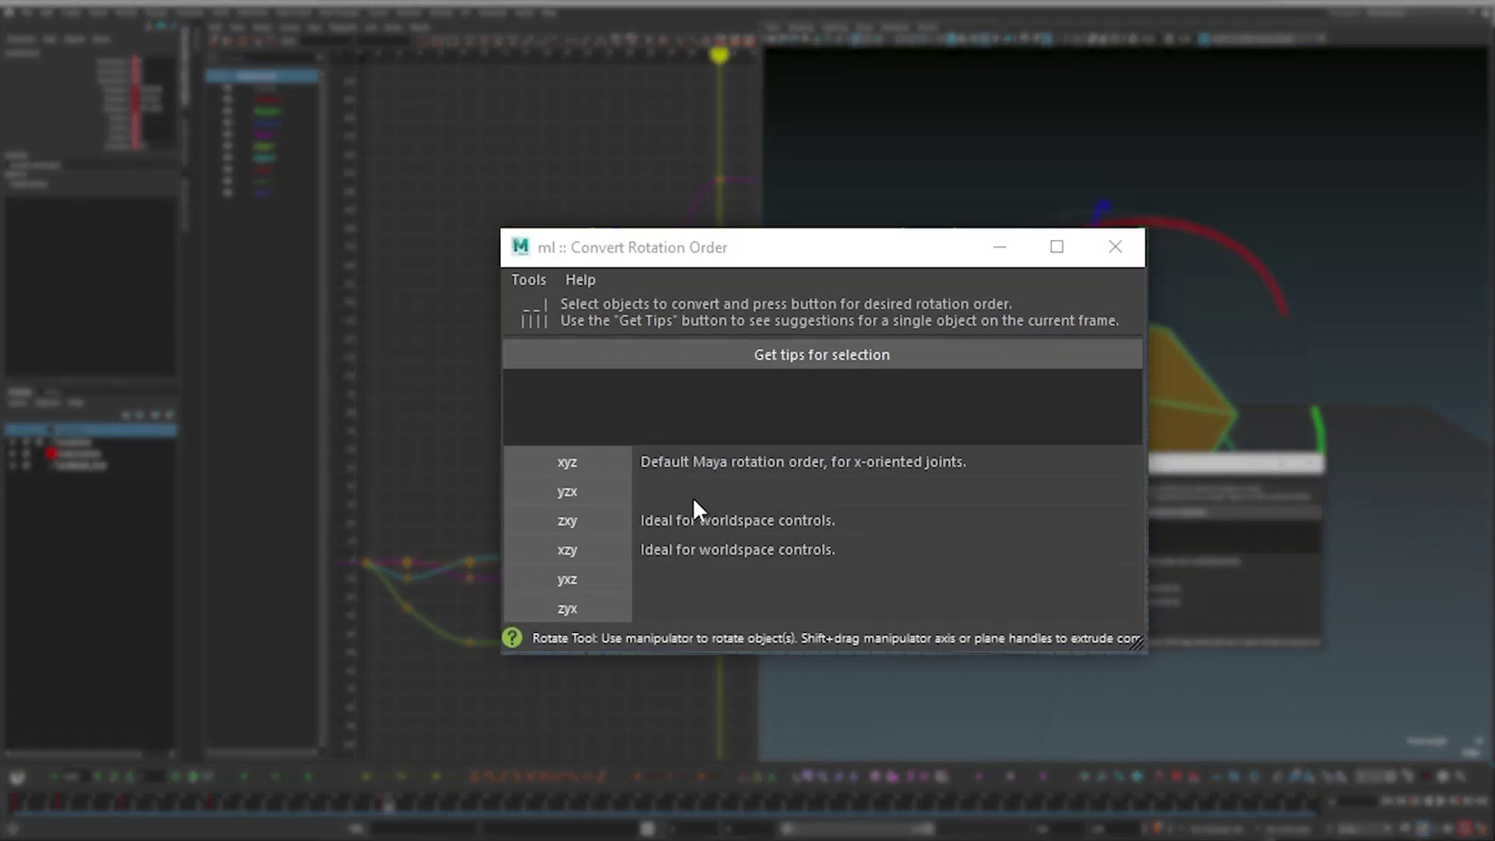
Step: Get rotation order tips for the cube control at about frame 27 and convert its rotate order to zxy
{"action": "mouse_move", "coordinate": [285, 807]}
{"action": "left_mouse_down"}
{"action": "mouse_move", "coordinate": [235, 807]}
{"action": "mouse_move", "coordinate": [297, 807]}
{"action": "left_mouse_up"}
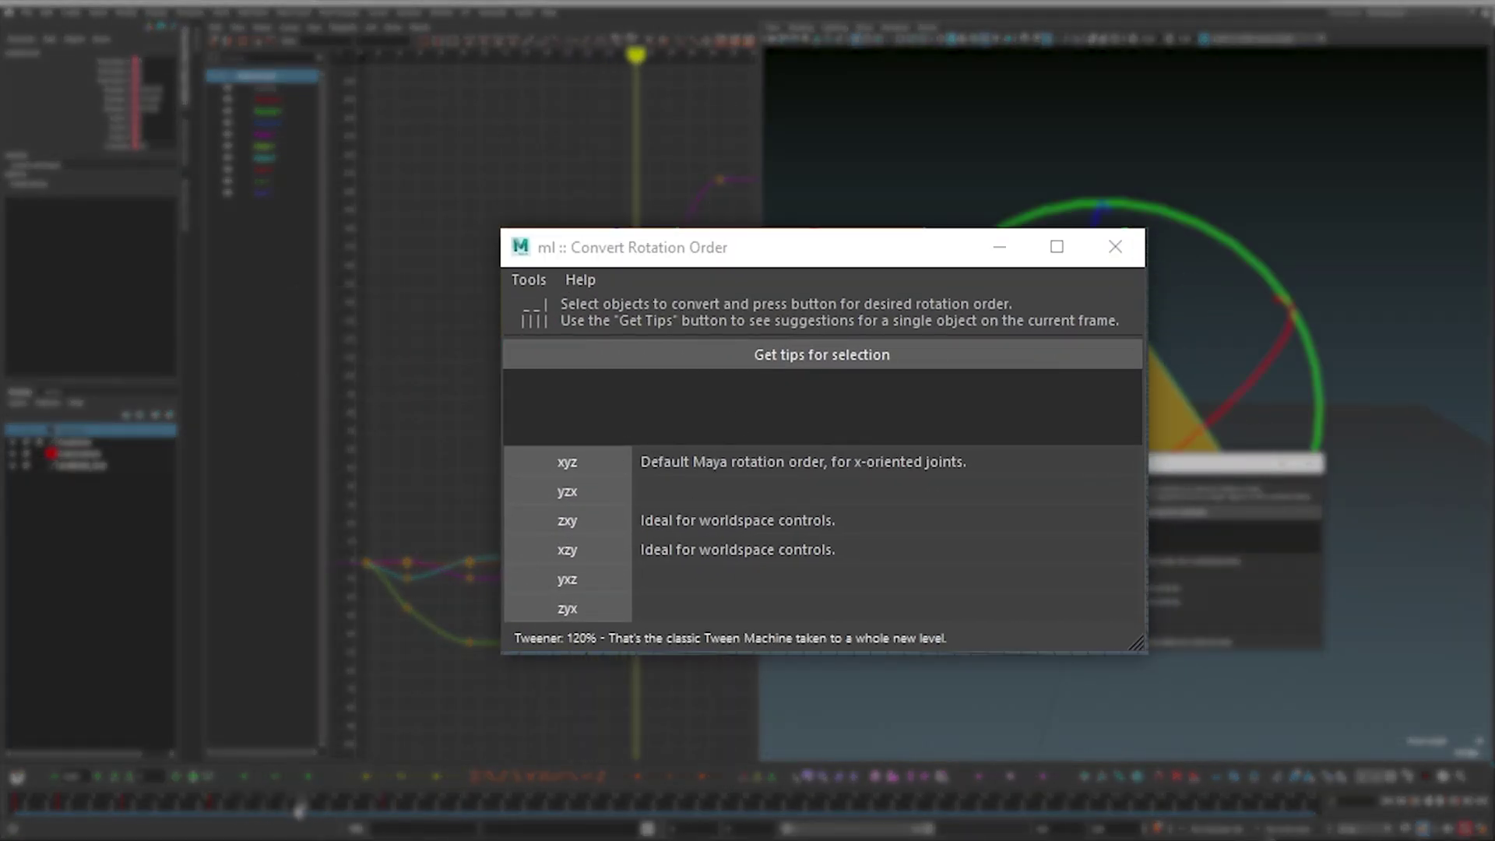
{"action": "left_click", "coordinate": [893, 354]}
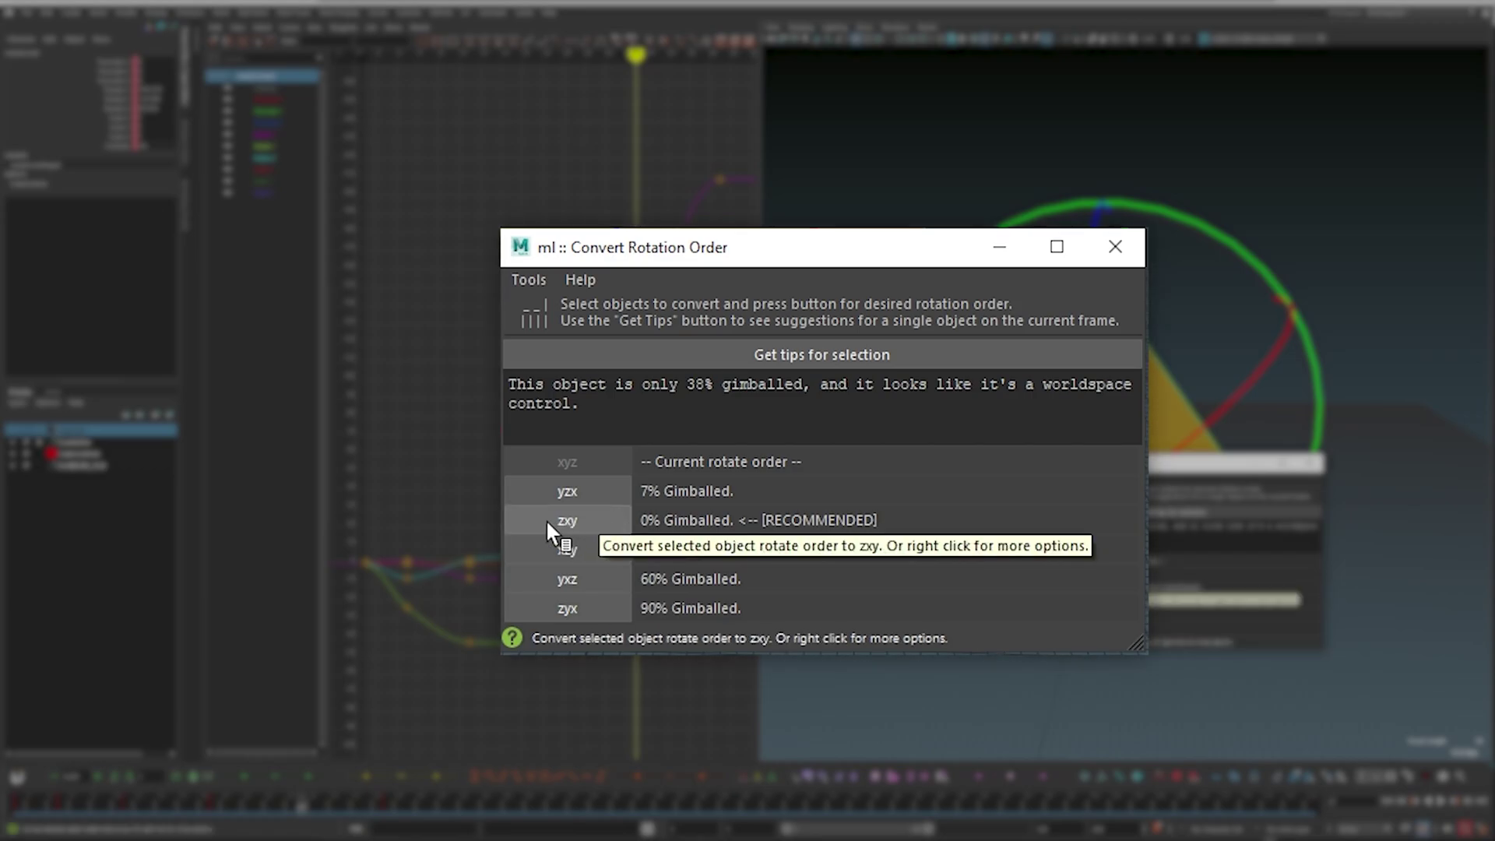
{"action": "left_click", "coordinate": [587, 523]}
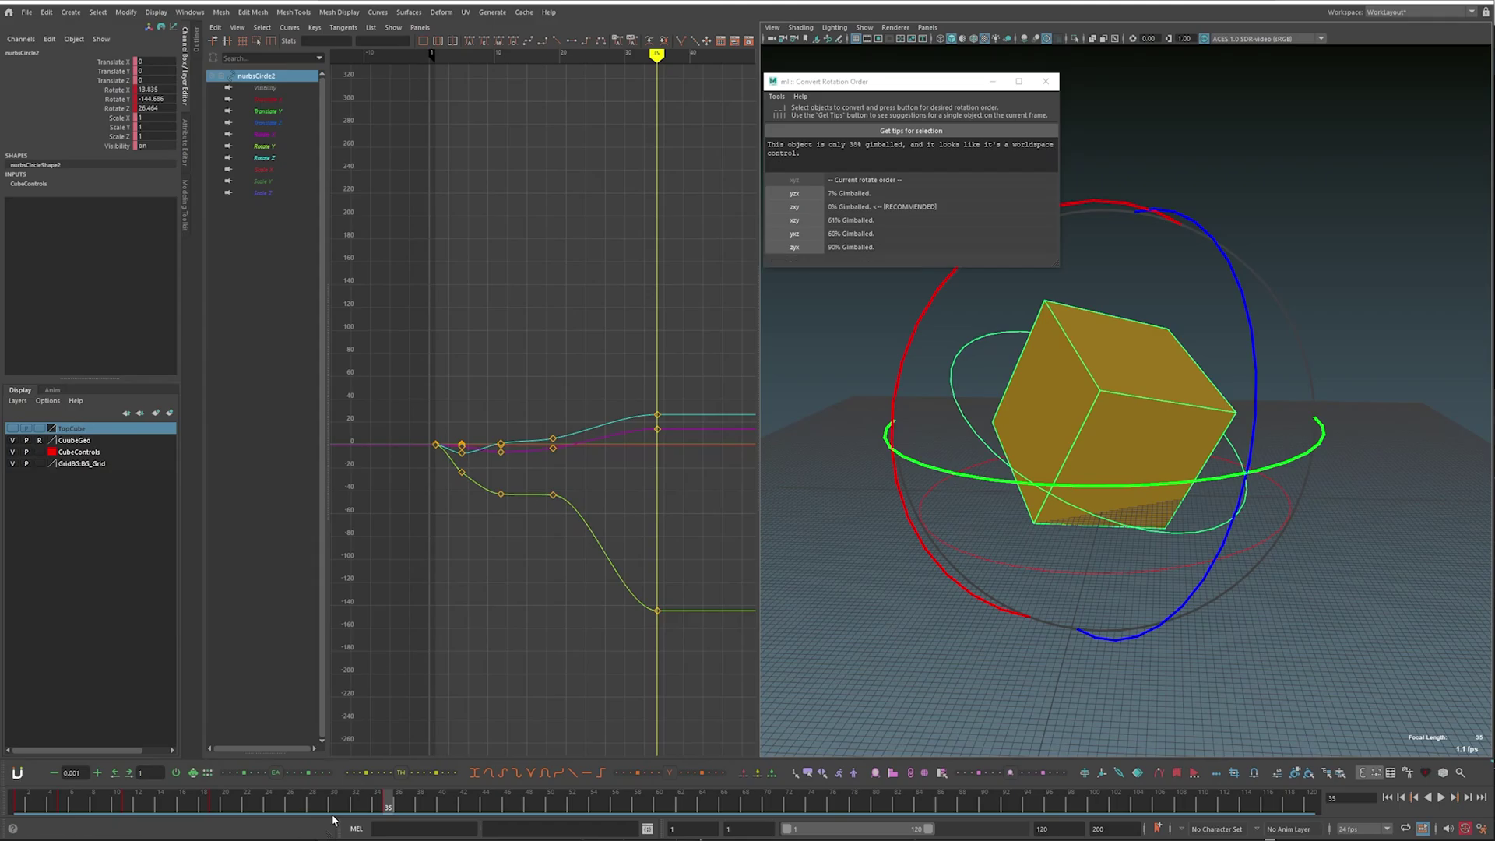
Step: Scrub and play the converted cube animation to check its motion against the rotation curves
{"action": "left_click_drag", "start_coordinate": [334, 808], "coordinate": [17, 799]}
{"action": "key", "text": "e"}
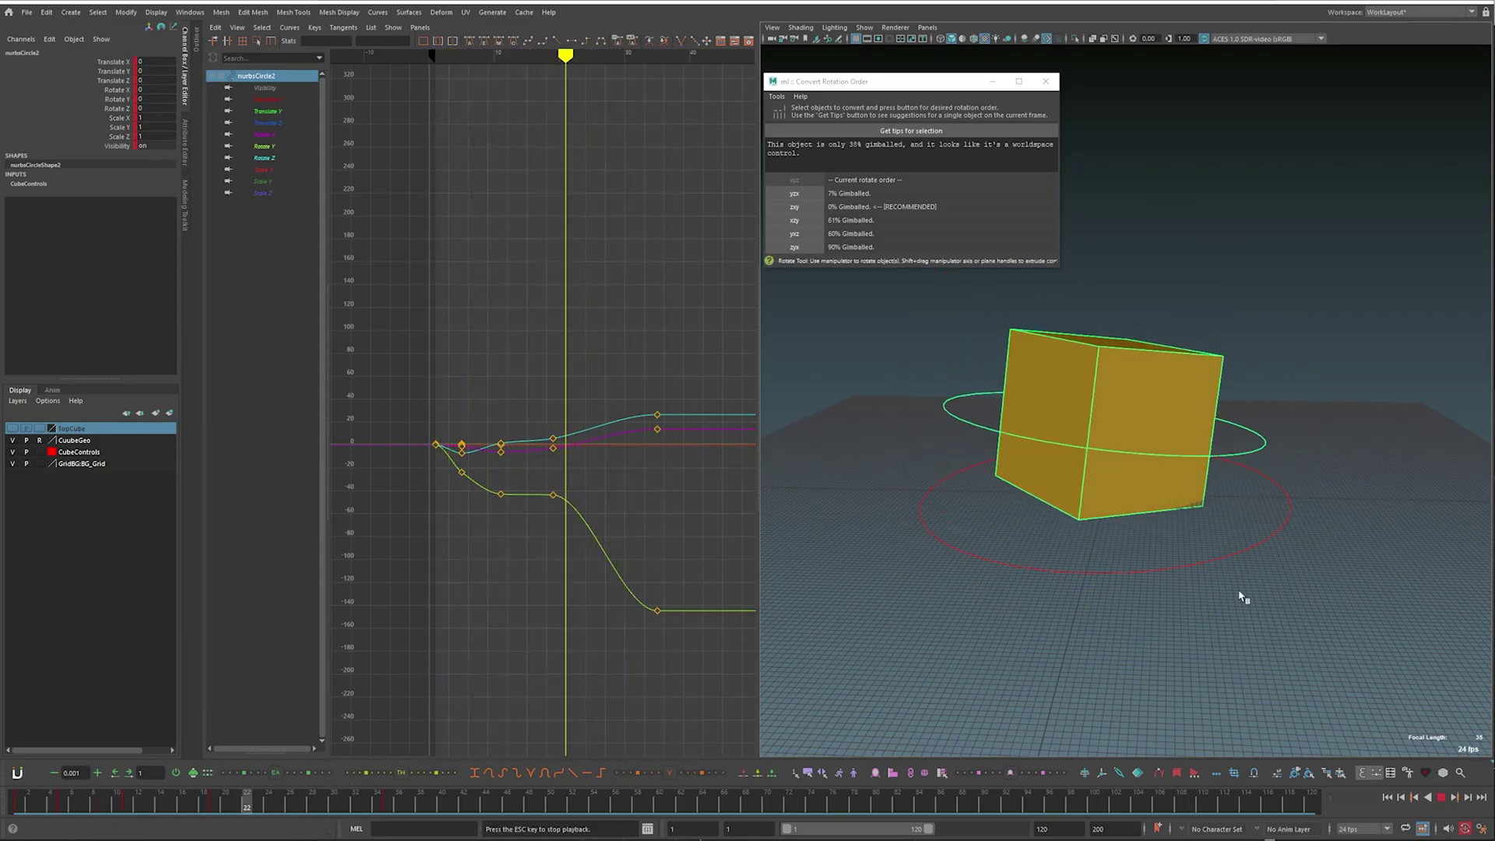
{"action": "key", "text": "Escape"}
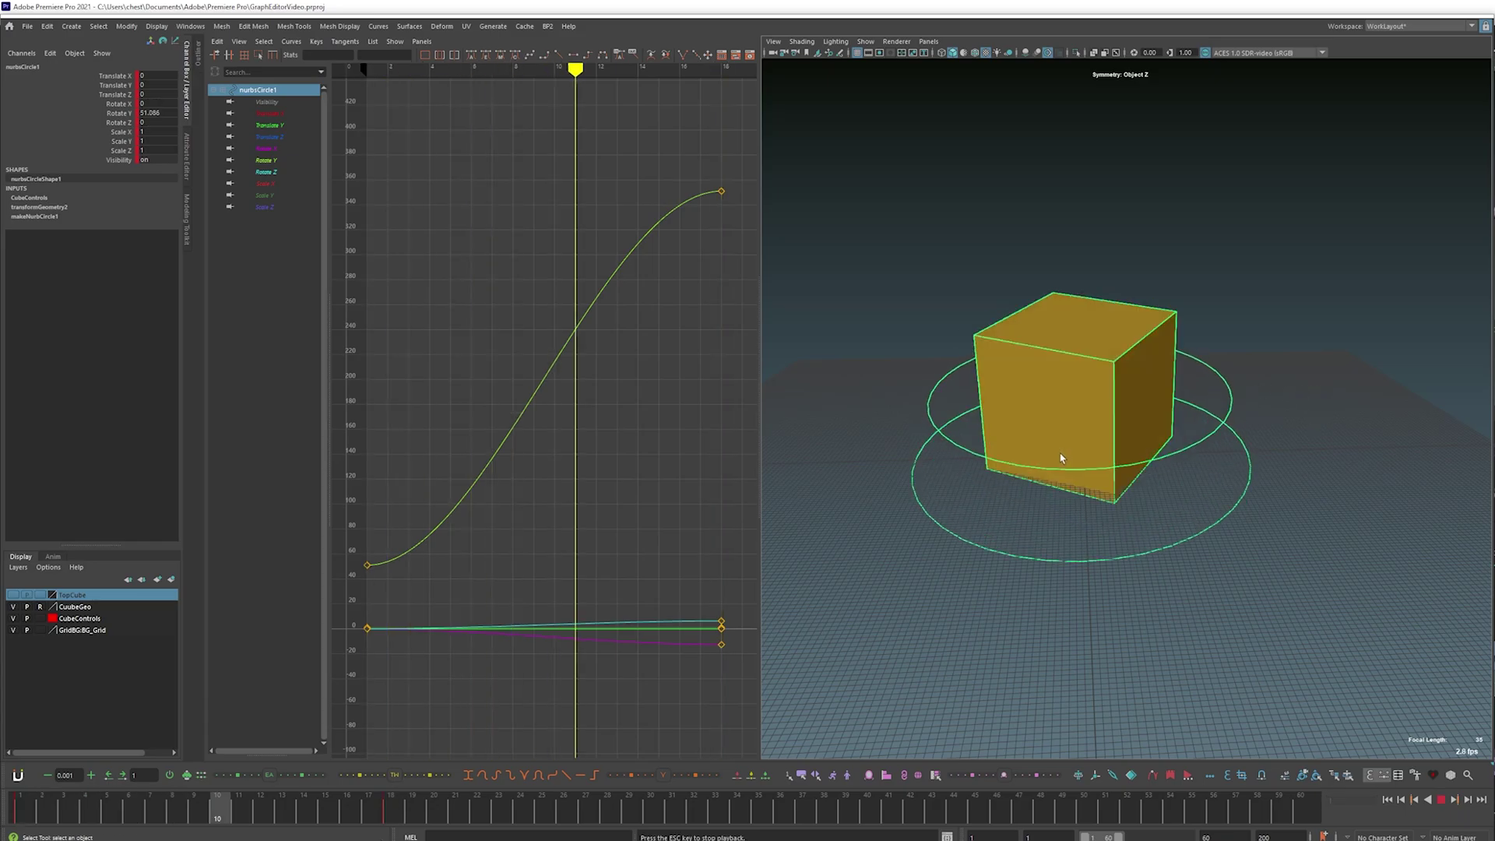
Step: Compare nurbsCircle1's pose and Rotate Y curve at the keys on frames 1 and 18
{"action": "key", "text": "e"}
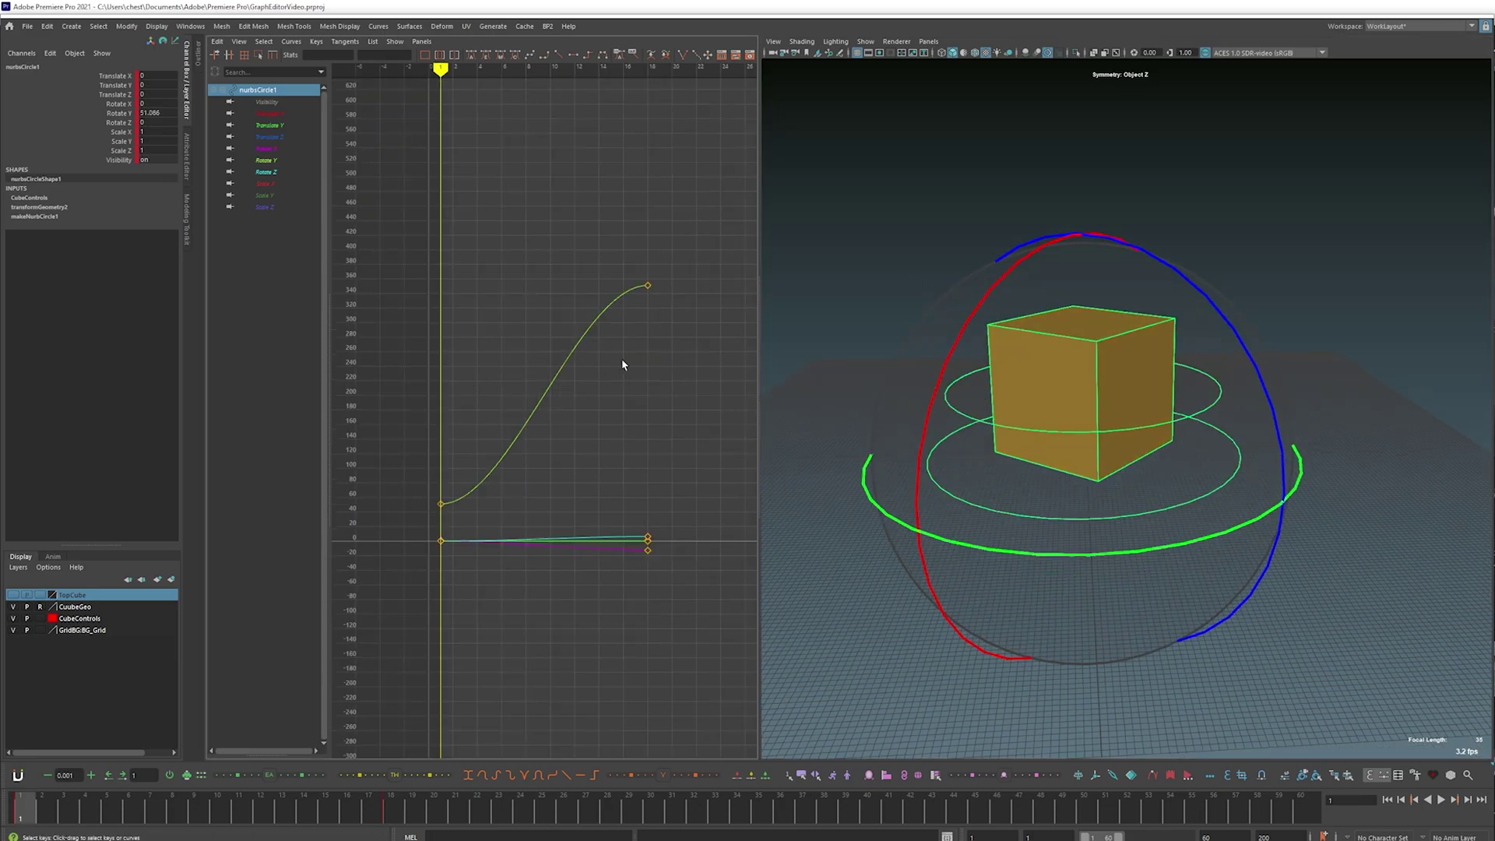
{"action": "key", "text": "period"}
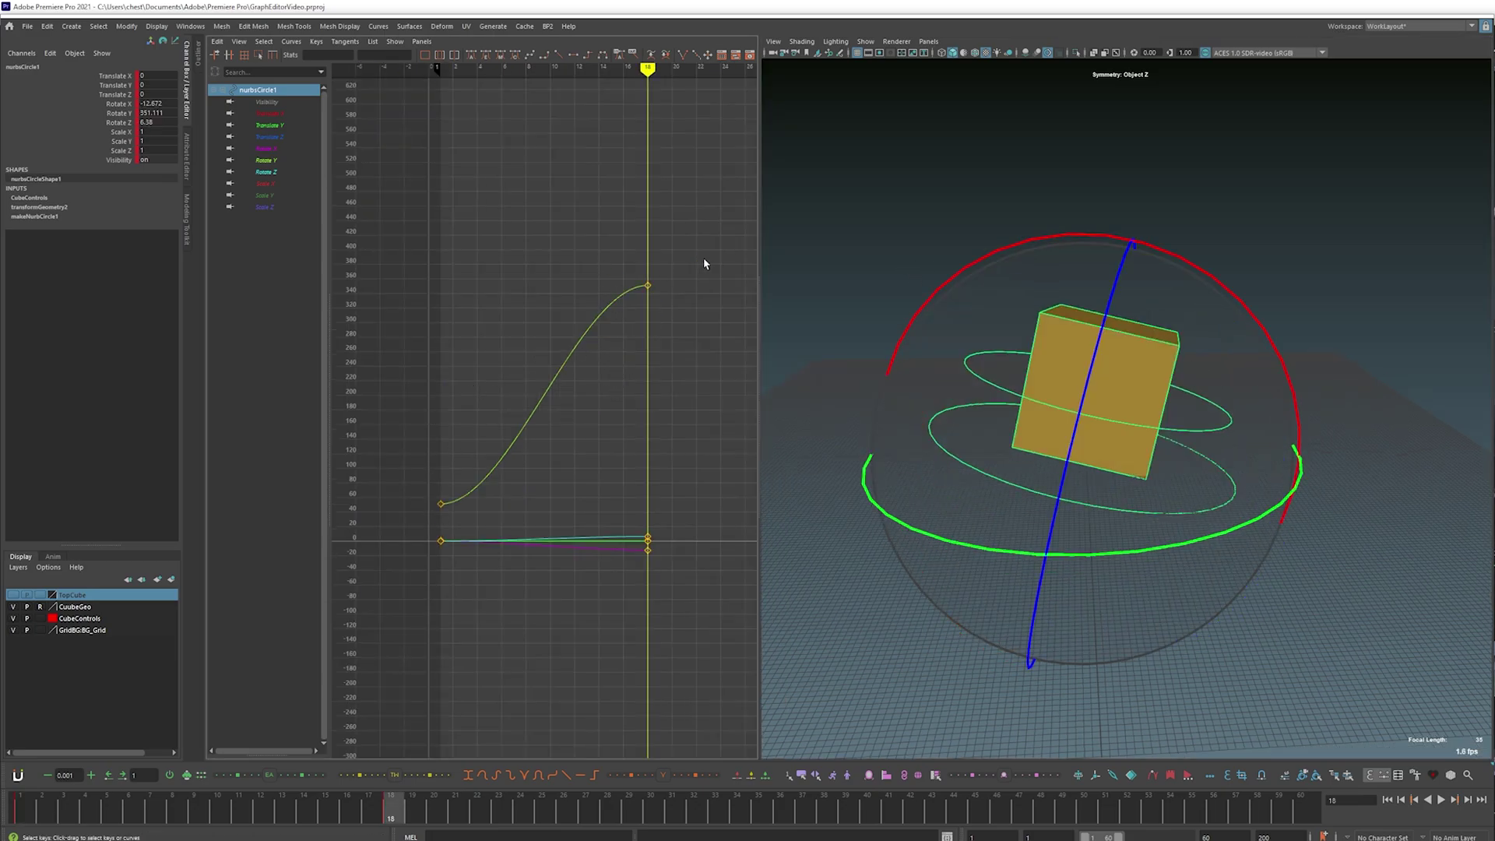
{"action": "key", "text": "comma"}
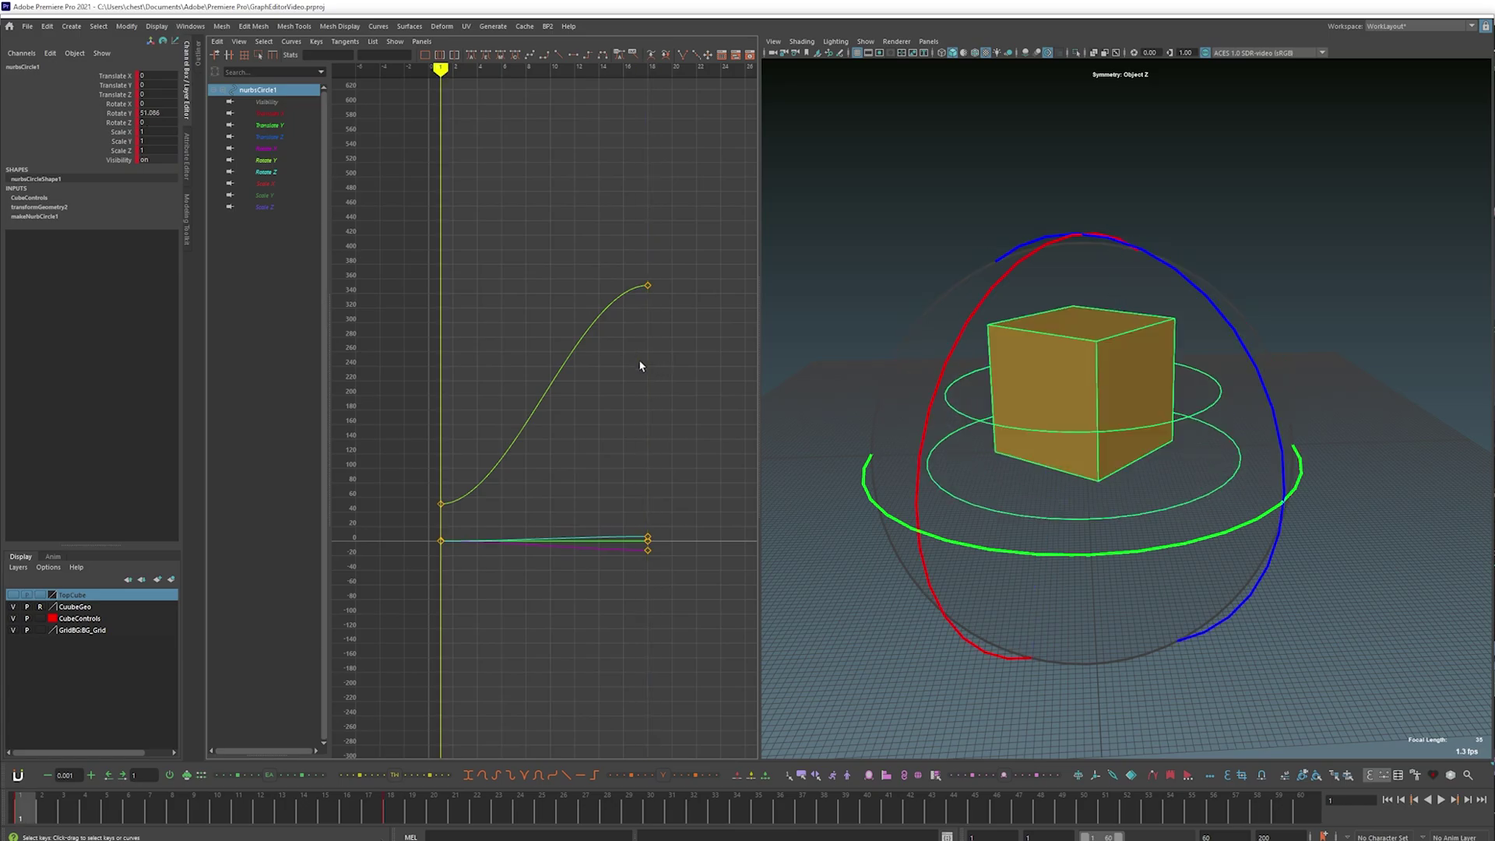
{"action": "key", "text": "period"}
{"action": "key", "text": "comma"}
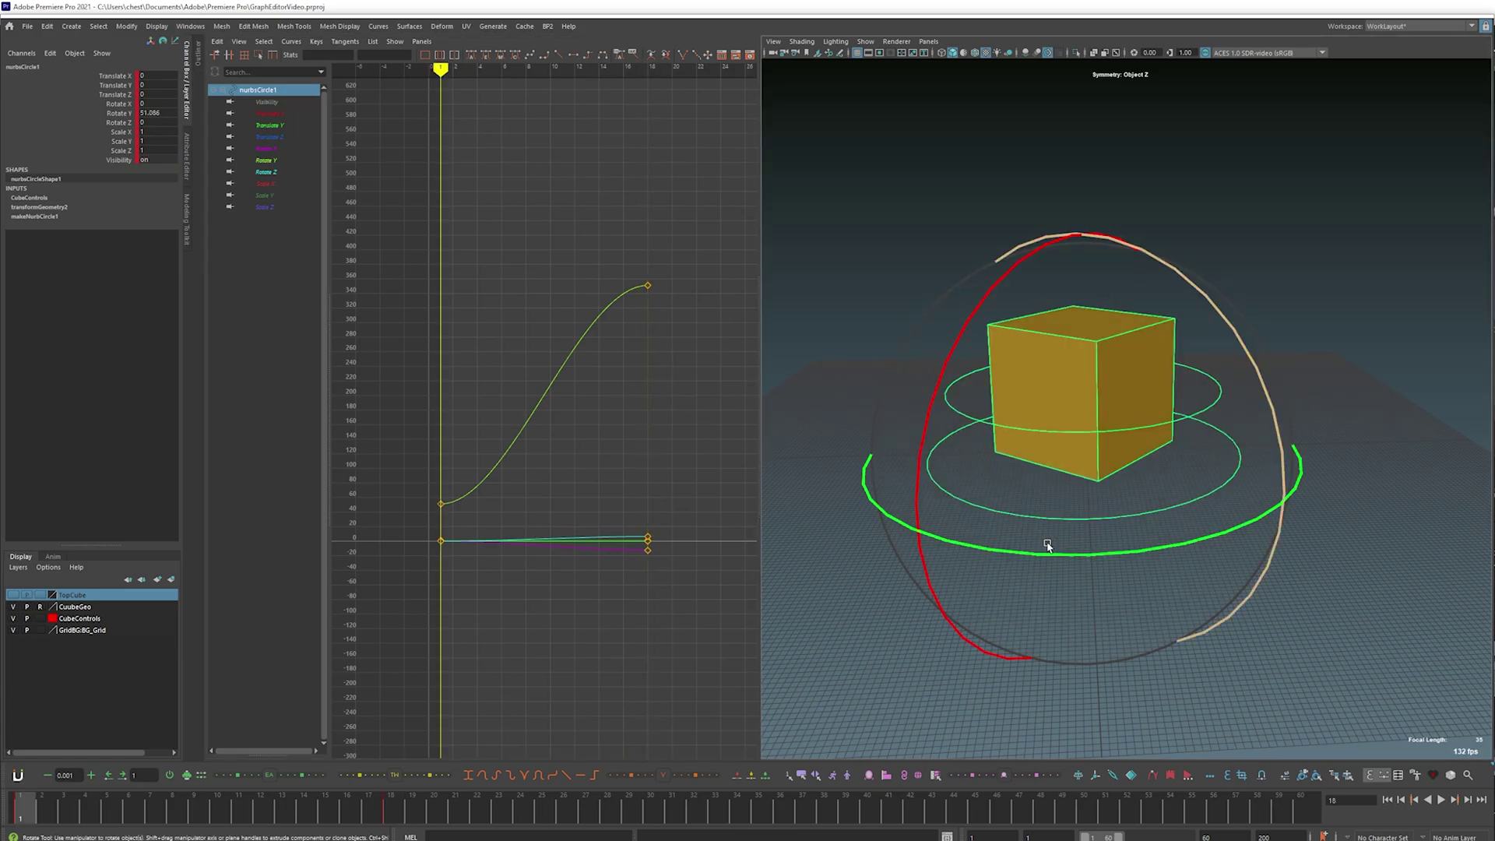
Step: Try lowering nurbsCircle1's Rotate Y key at frame 18 in the Graph Editor, and undo the move
{"action": "key", "text": "period"}
{"action": "left_click_drag", "start_coordinate": [614, 244], "coordinate": [665, 305]}
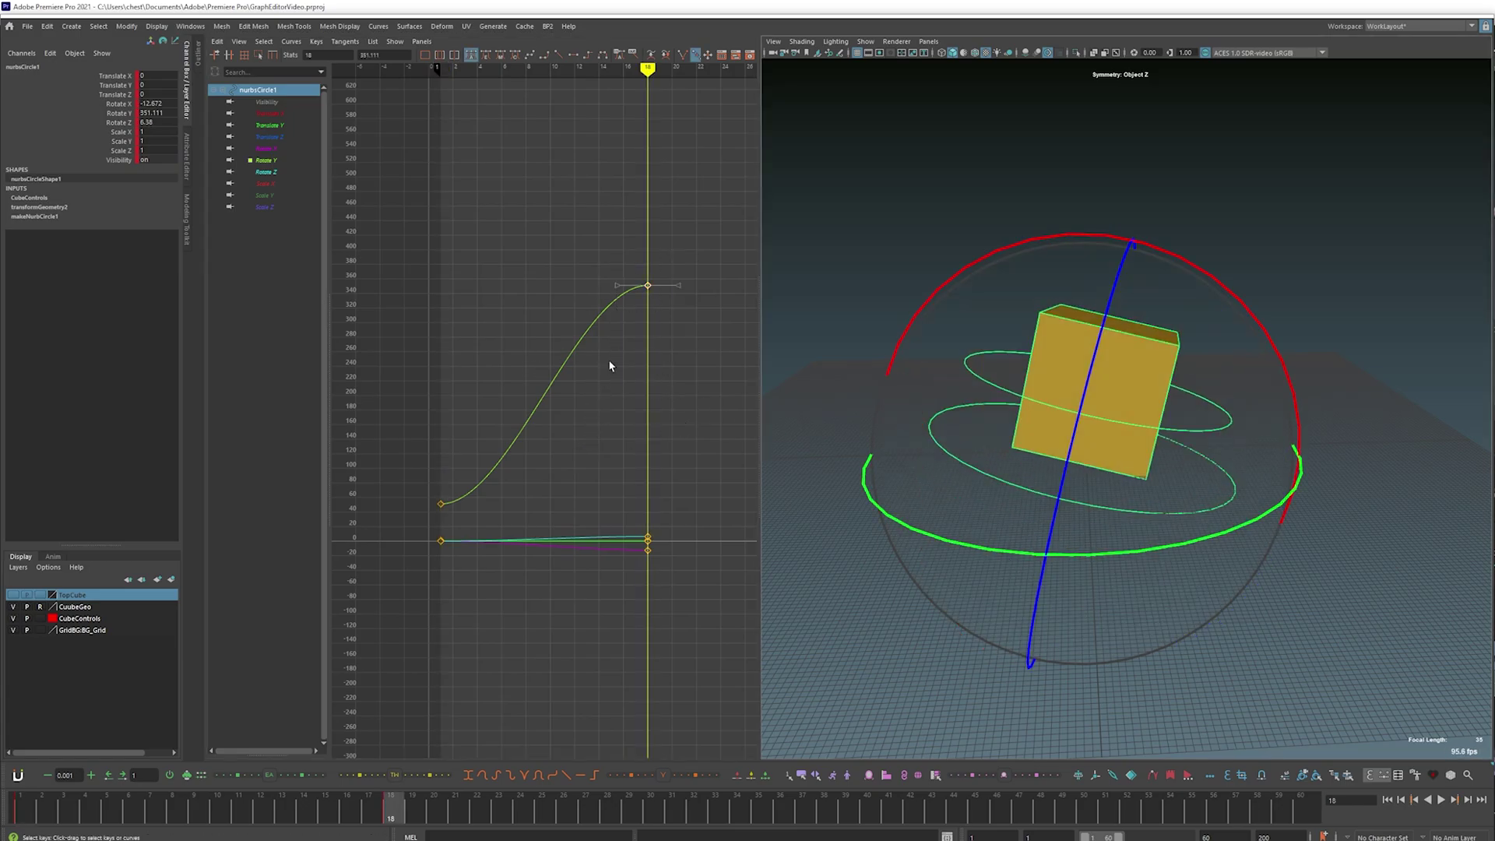
{"action": "middle_click_drag", "start_coordinate": [611, 292], "coordinate": [614, 491]}
{"action": "key", "text": "ctrl+z"}
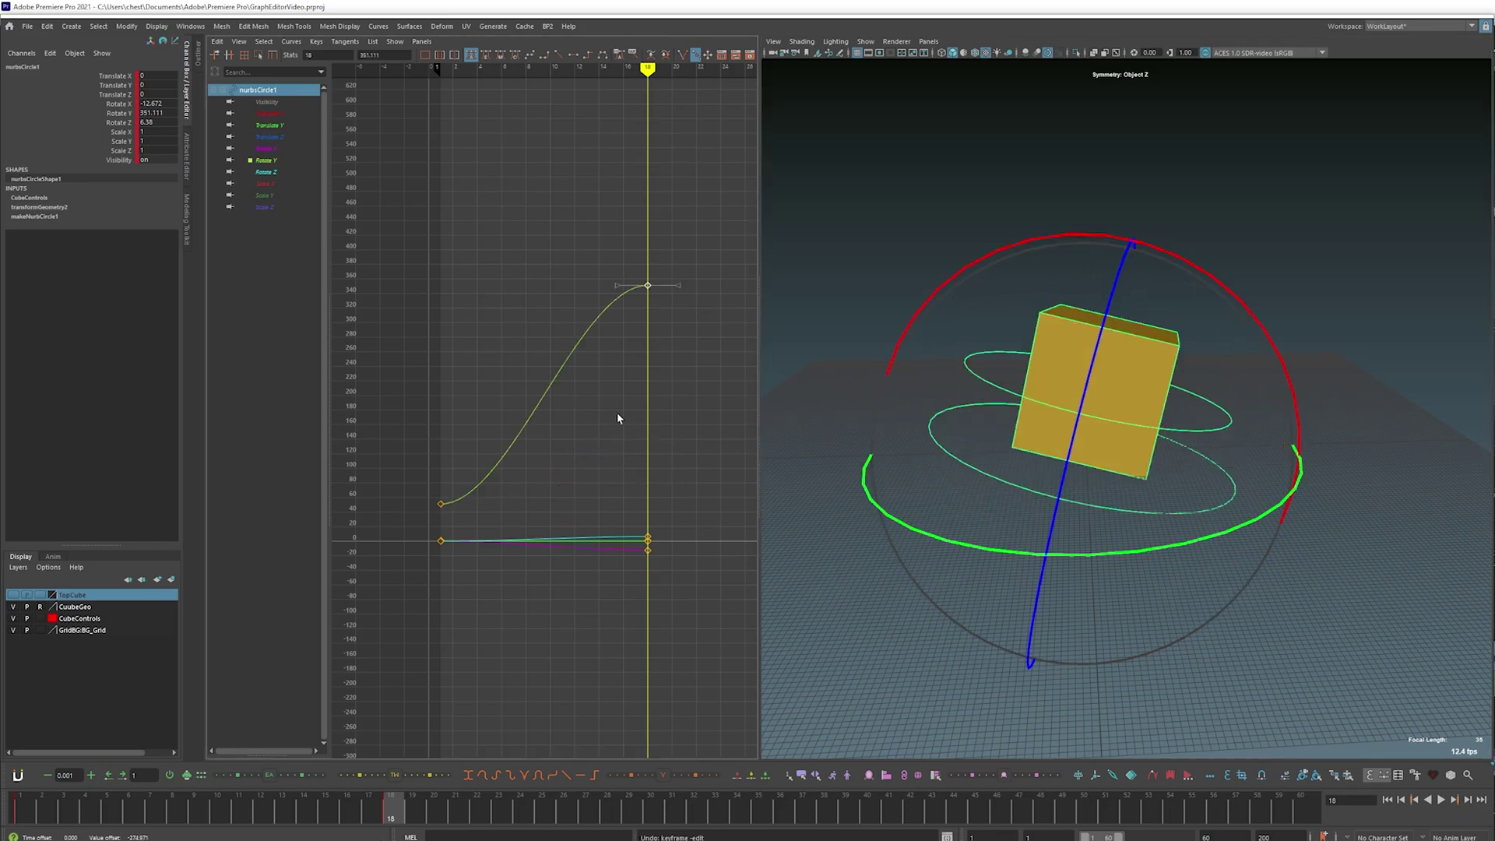
Step: Select all of nurbsCircle1's animation curves in the Graph Editor and apply the Euler Filter
{"action": "right_click_drag", "start_coordinate": [583, 407], "coordinate": [511, 294], "text": "alt"}
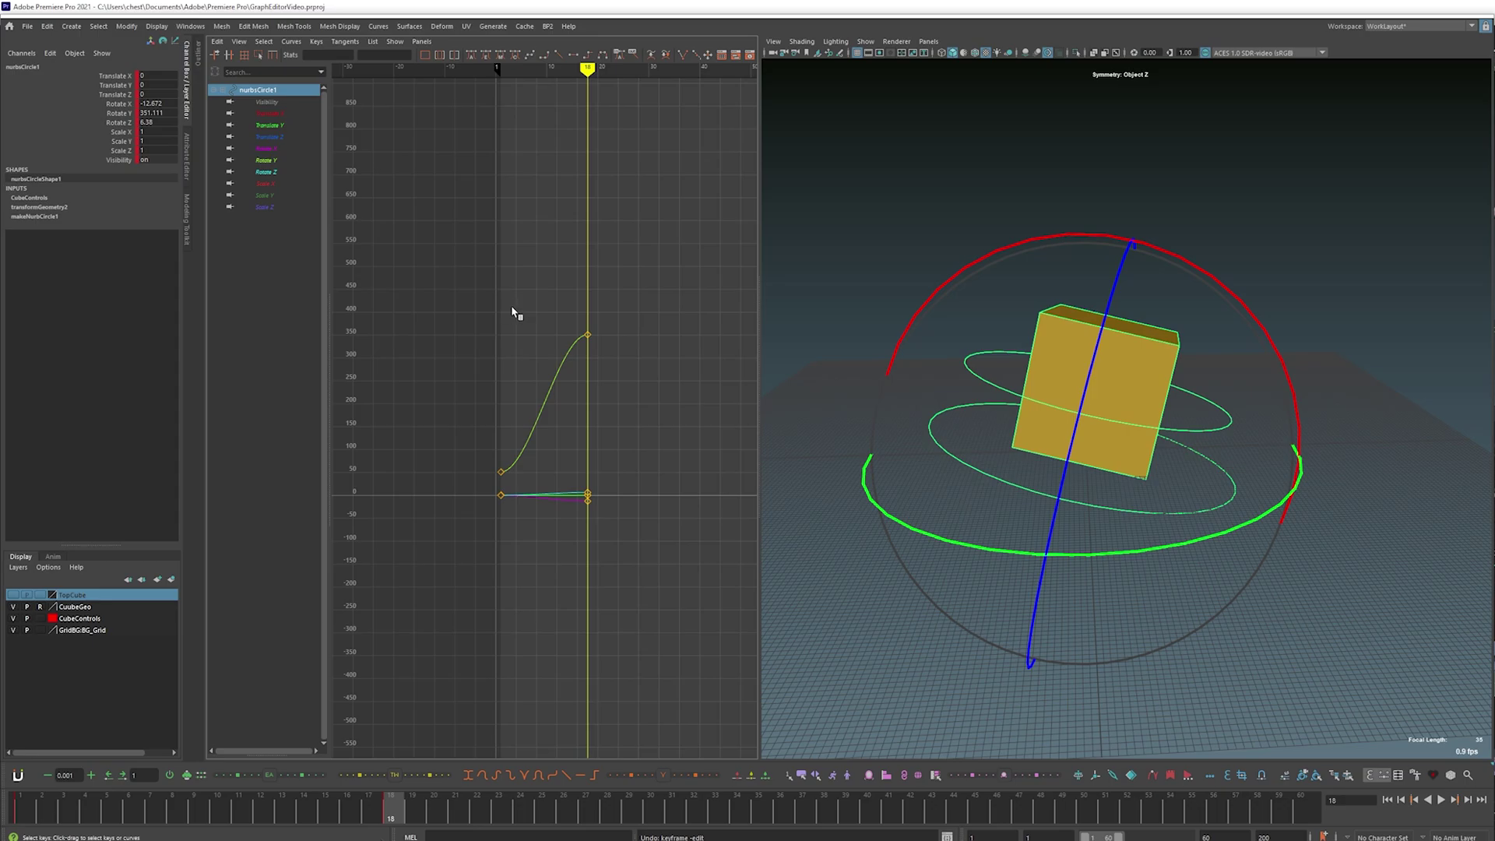
{"action": "left_click_drag", "start_coordinate": [474, 280], "coordinate": [623, 510]}
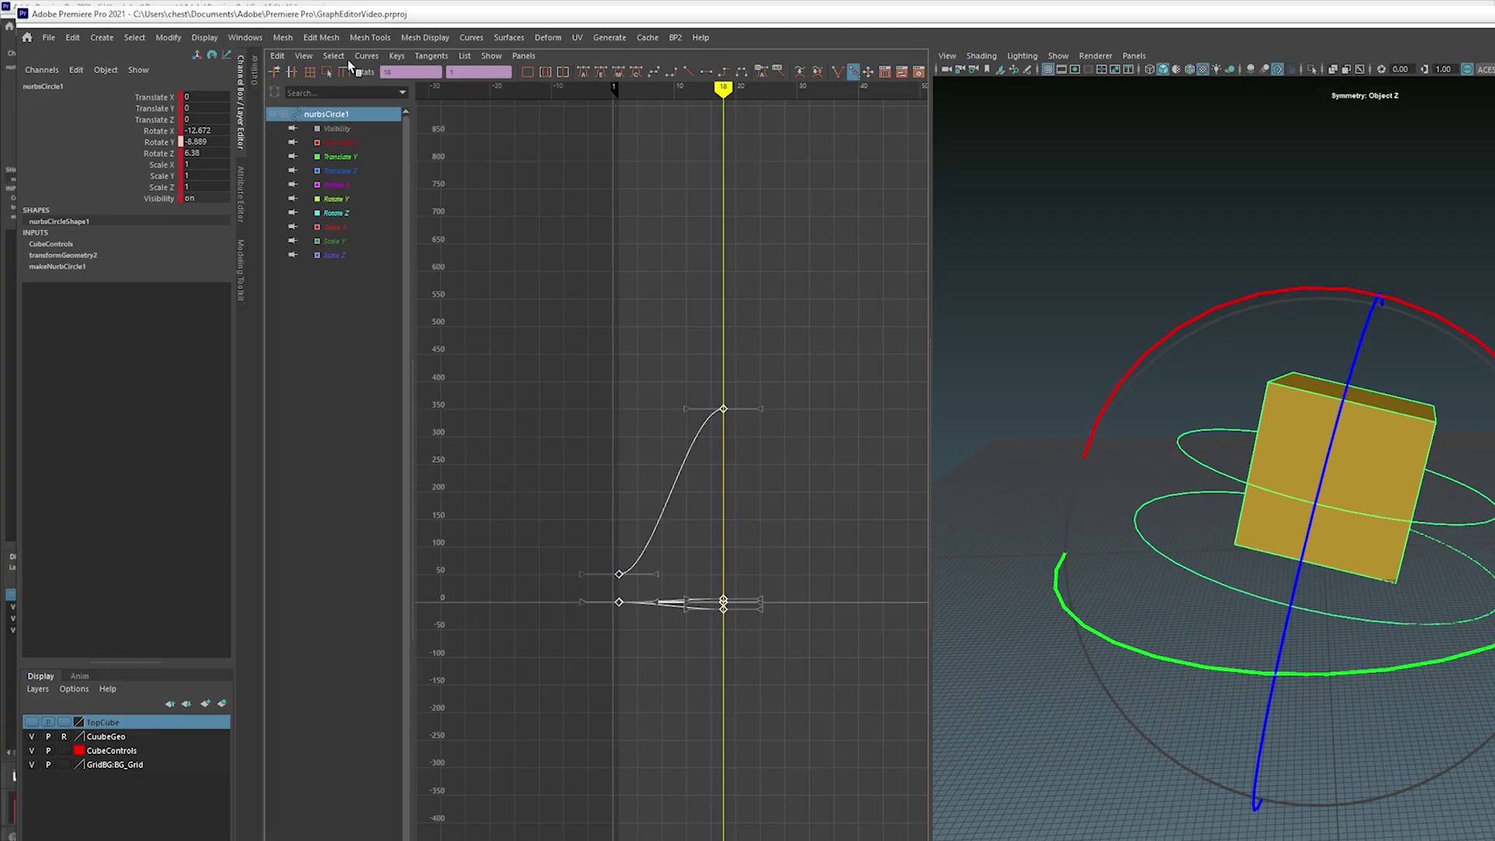
{"action": "left_click", "coordinate": [291, 41]}
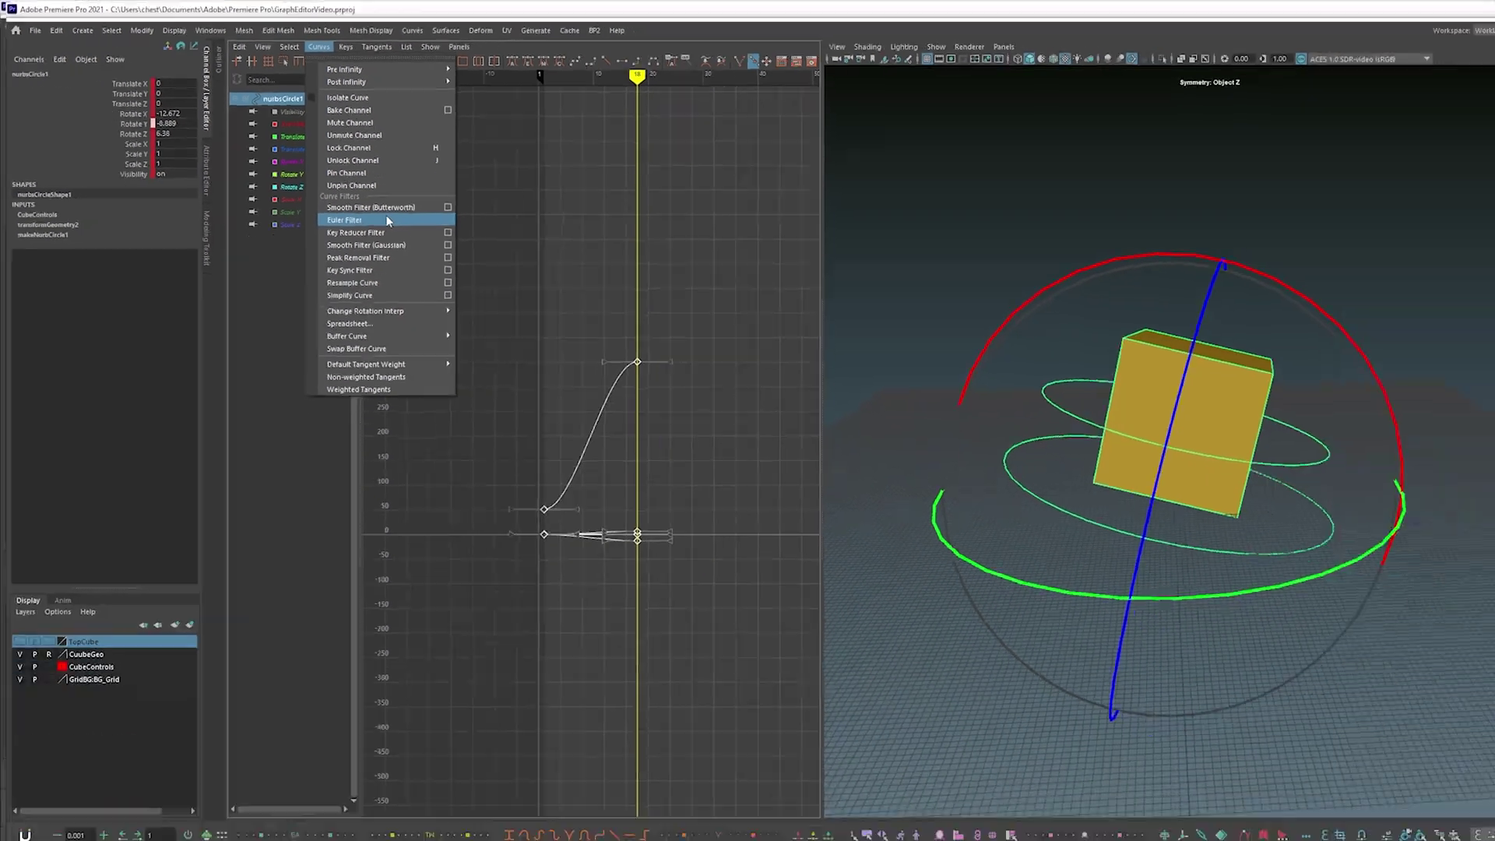
{"action": "left_click", "coordinate": [908, 537]}
{"action": "left_click", "coordinate": [526, 350]}
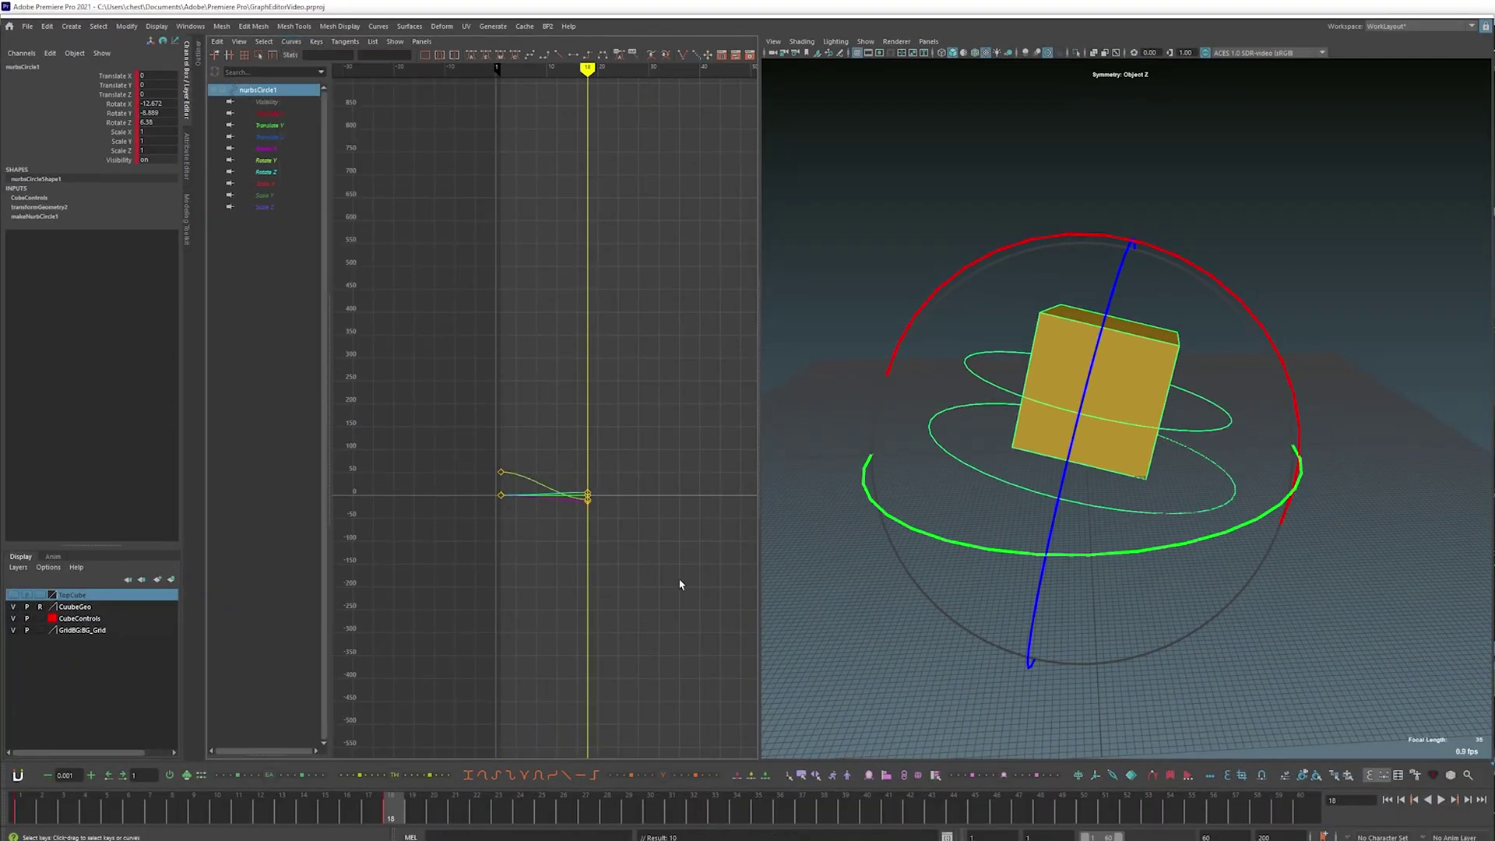
Step: Play the filtered animation and step between its keys to check the cube's rotation curves
{"action": "key", "text": "alt+v"}
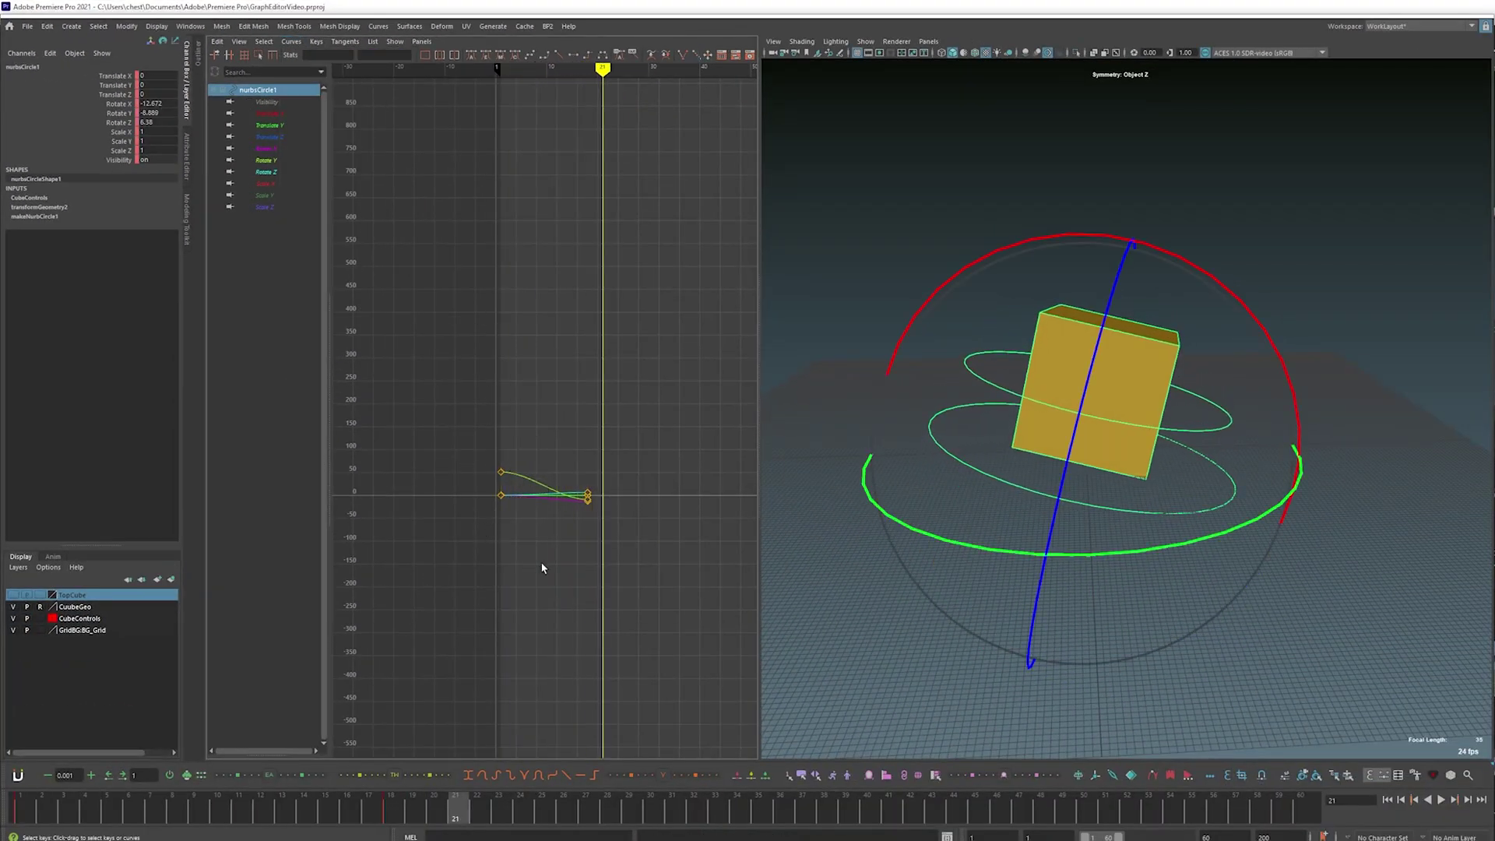
{"action": "right_click_drag", "start_coordinate": [542, 568], "coordinate": [568, 504], "text": "alt+shift"}
{"action": "key", "text": "comma"}
{"action": "key", "text": "comma"}
{"action": "middle_click_drag", "start_coordinate": [574, 497], "coordinate": [523, 327], "text": "alt"}
{"action": "key", "text": "alt+v"}
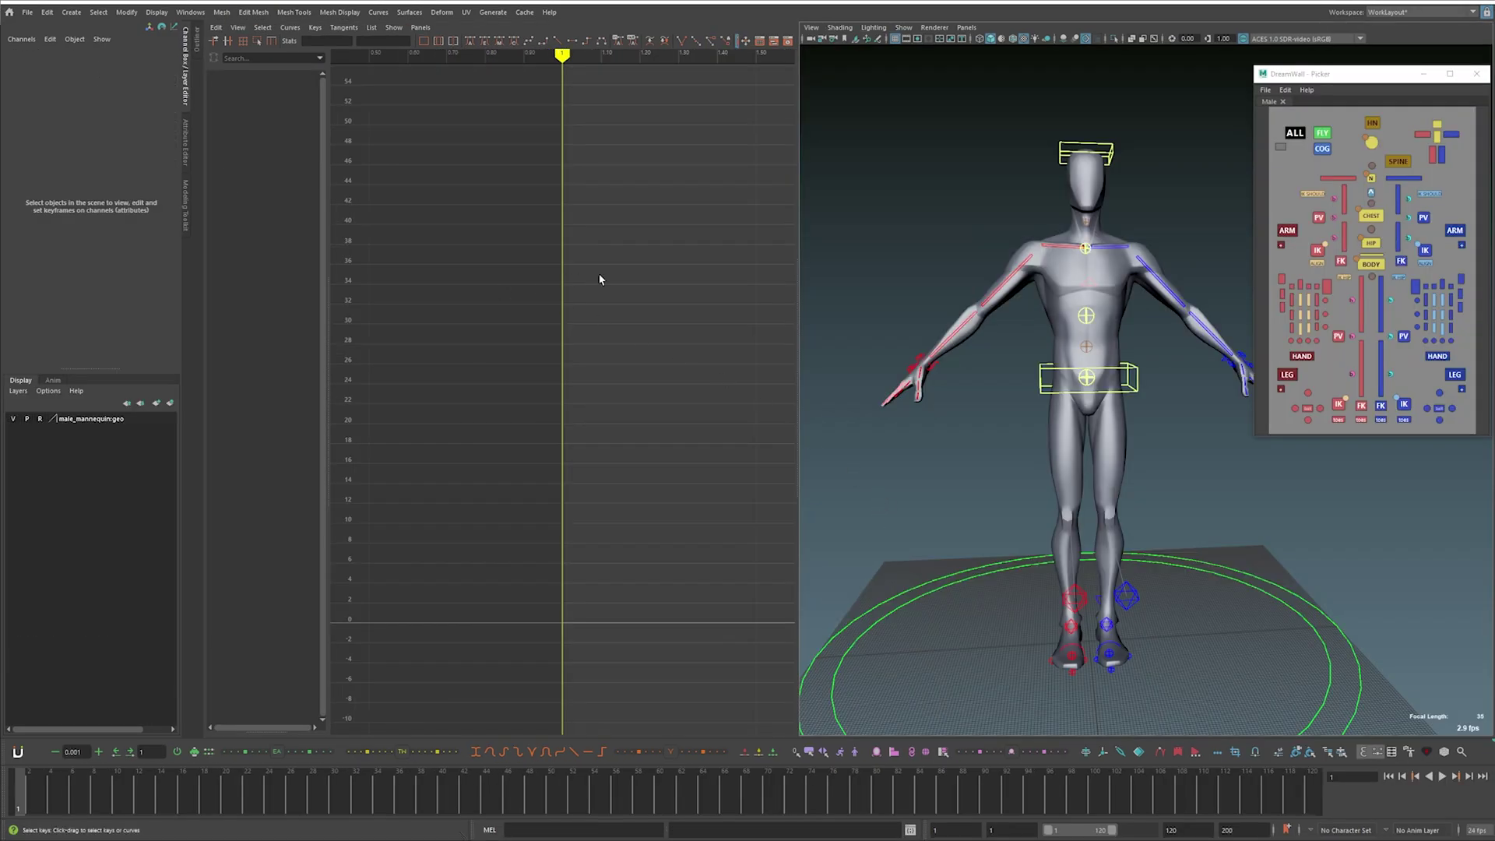
Step: Try moving the mannequin rig's ground circle control, undo the move and clear the selection
{"action": "mouse_move", "coordinate": [599, 279]}
{"action": "right_mouse_down", "text": "alt"}
{"action": "mouse_move", "coordinate": [611, 257]}
{"action": "mouse_move", "coordinate": [524, 277]}
{"action": "mouse_move", "coordinate": [595, 303]}
{"action": "right_mouse_up", "text": "alt"}
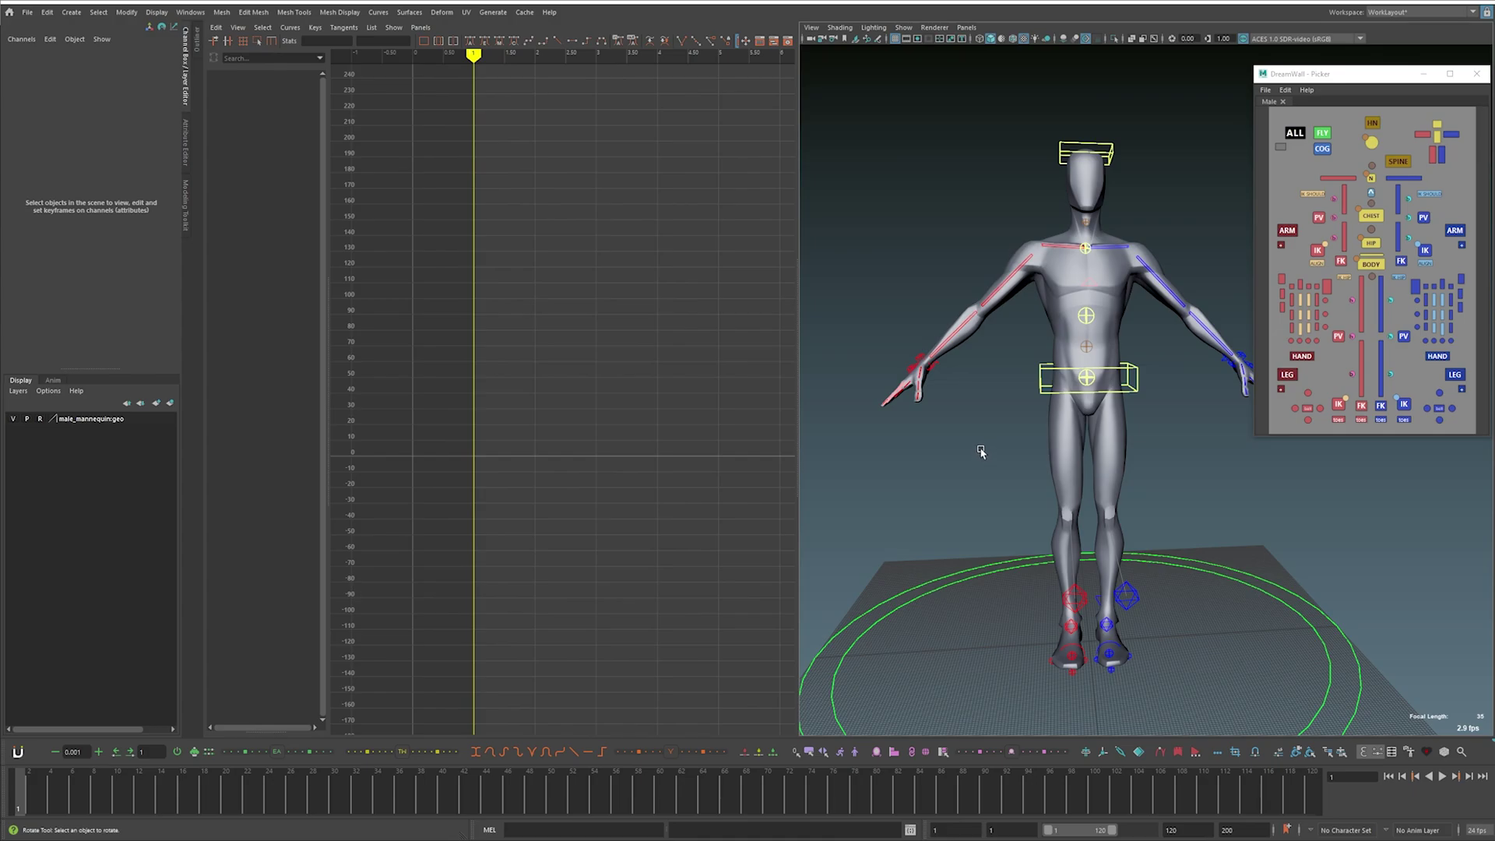
{"action": "left_click_drag", "start_coordinate": [983, 456], "coordinate": [1021, 474], "text": "alt"}
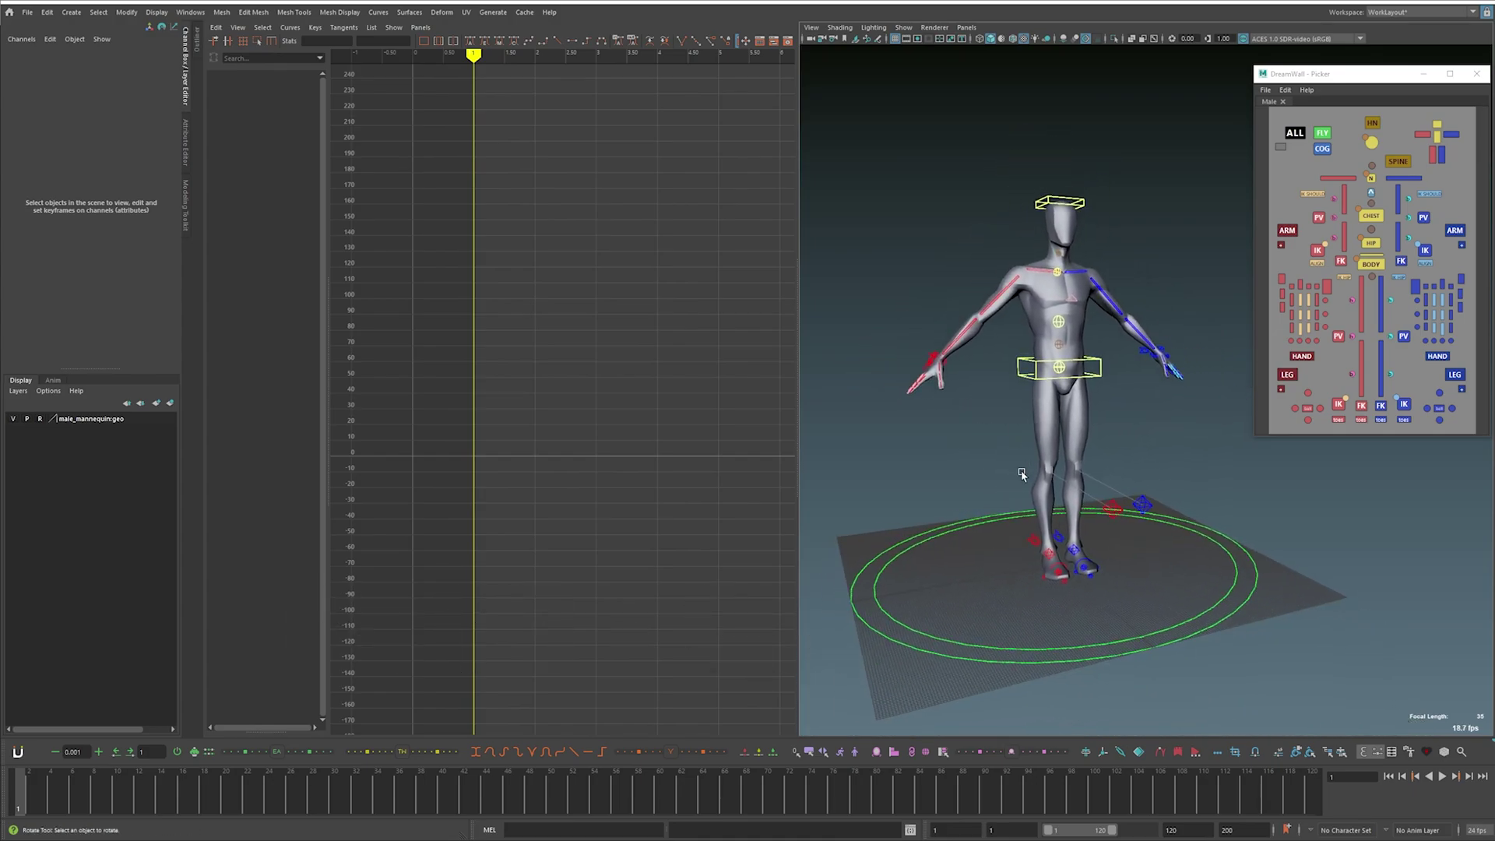
{"action": "left_click", "coordinate": [867, 559]}
{"action": "key", "text": "w"}
{"action": "middle_click_drag", "start_coordinate": [1036, 687], "coordinate": [1003, 467]}
{"action": "key", "text": "ctrl+z"}
{"action": "left_click", "coordinate": [973, 400]}
Step: Try moving the mannequin's body_CTRL at the hips, undo the move and clear the selection
{"action": "left_click", "coordinate": [1018, 368]}
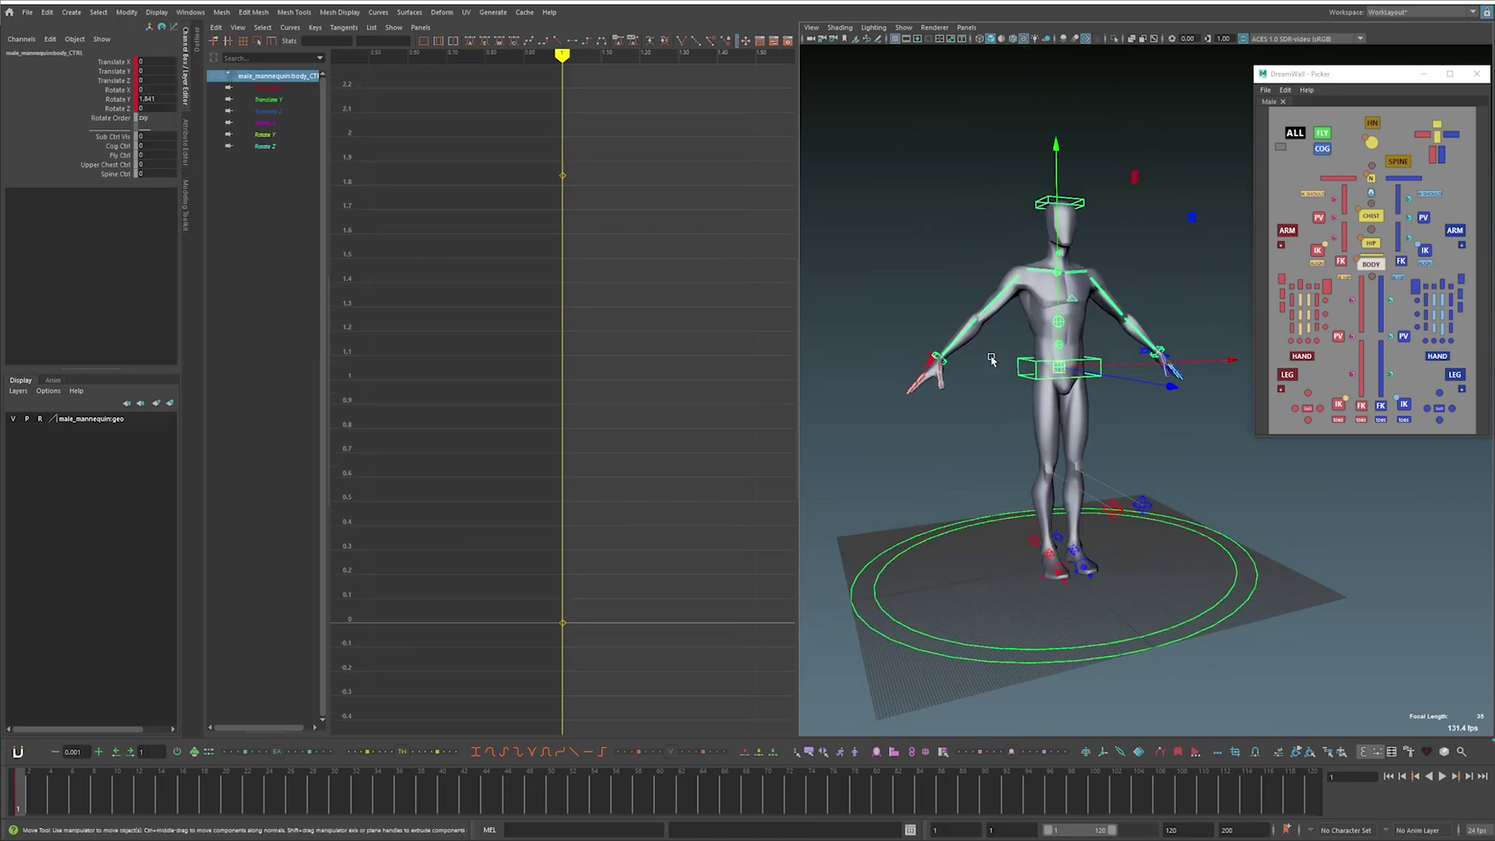
{"action": "middle_click_drag", "start_coordinate": [992, 352], "coordinate": [1007, 375]}
{"action": "key", "text": "ctrl+z"}
{"action": "left_click", "coordinate": [1018, 336]}
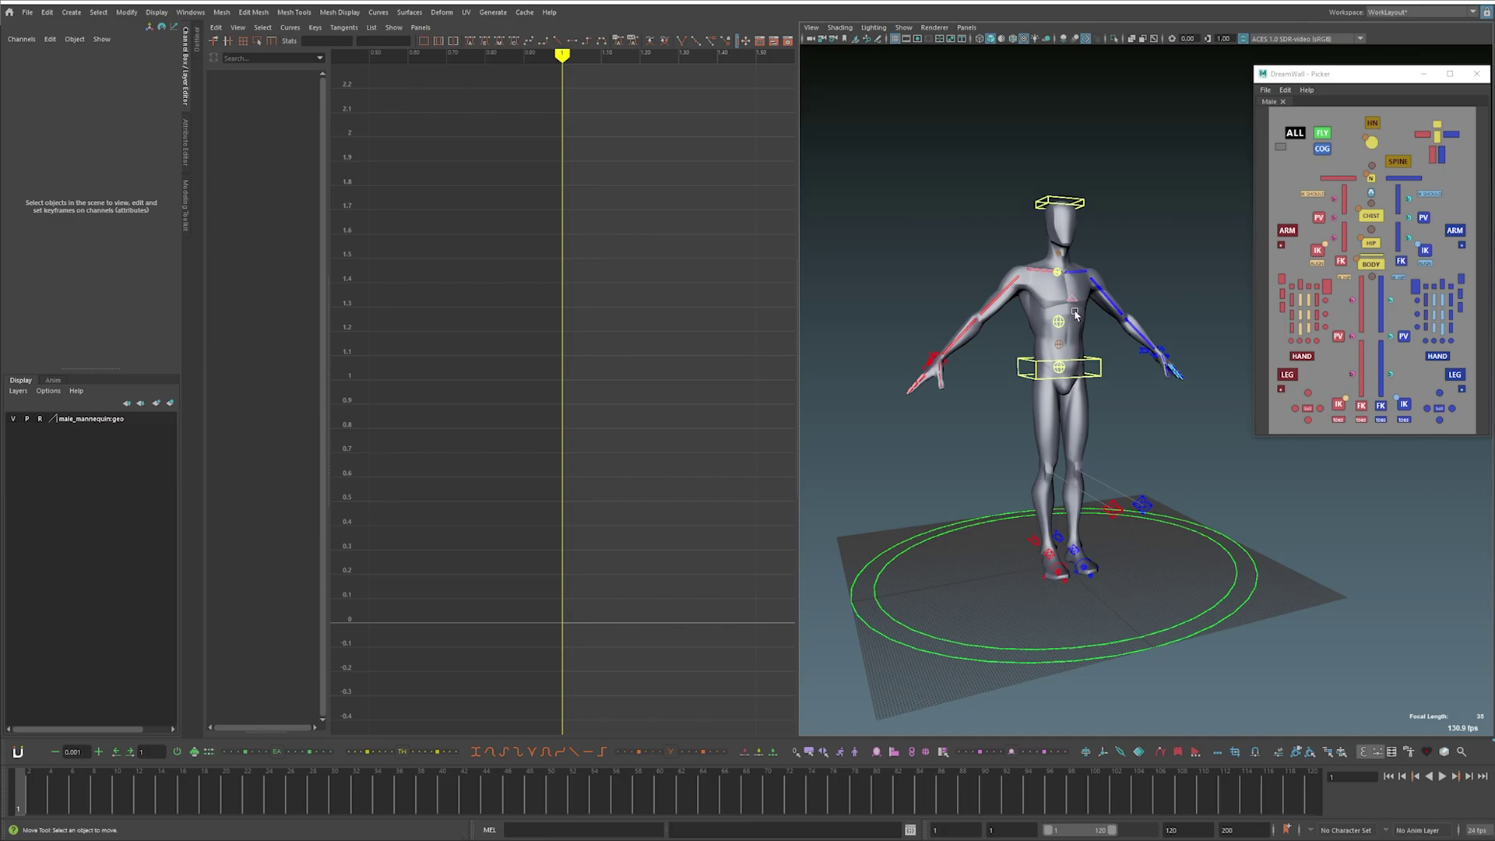
Step: Reselect the body control at the hips, try a short sideways move and undo it
{"action": "left_click", "coordinate": [1026, 368]}
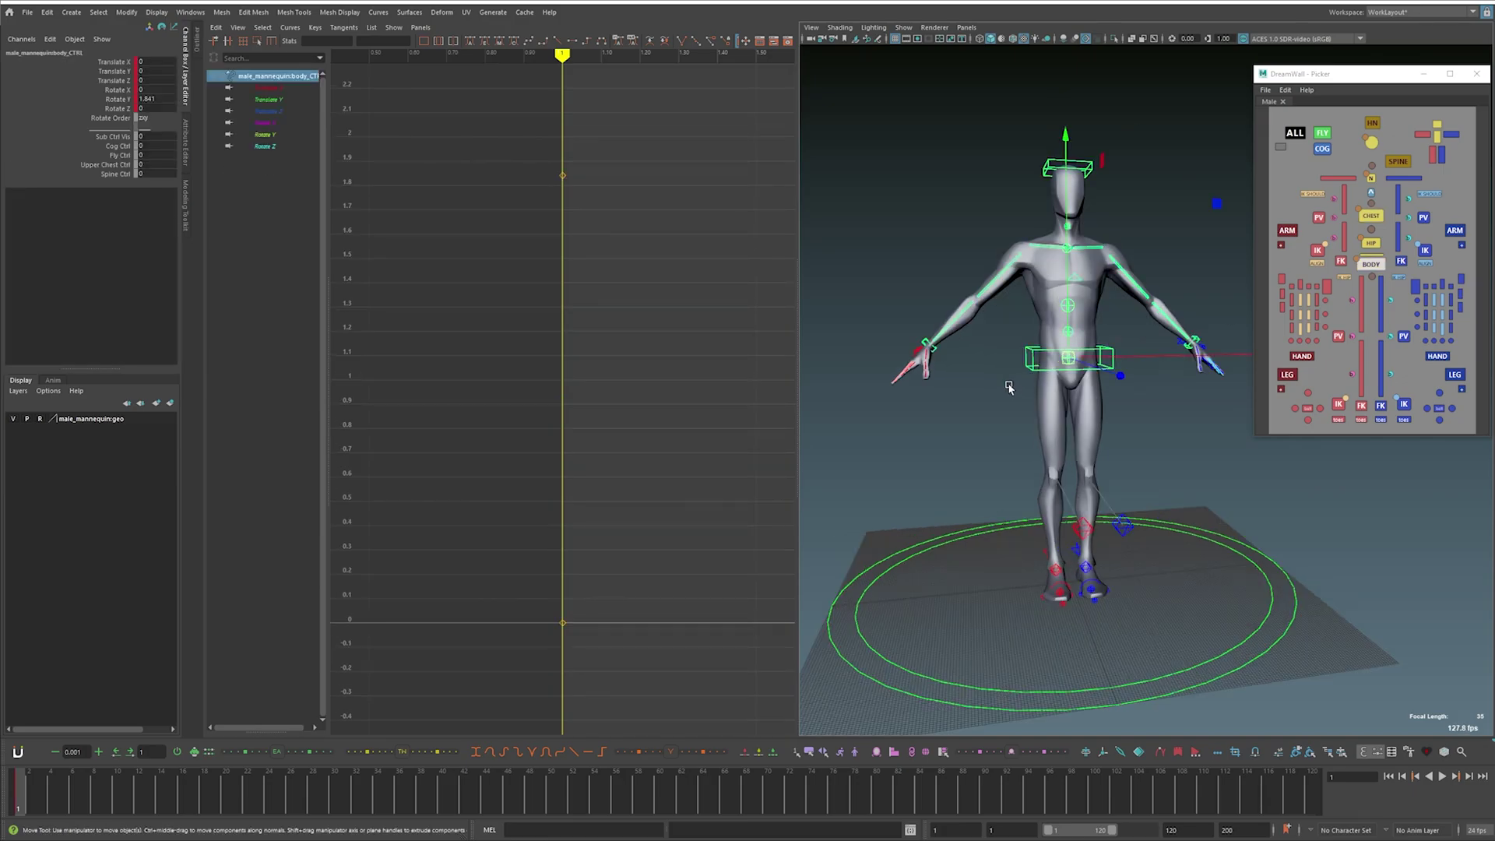
{"action": "mouse_move", "coordinate": [1010, 368]}
{"action": "middle_mouse_down"}
{"action": "mouse_move", "coordinate": [1018, 410]}
{"action": "mouse_move", "coordinate": [1037, 370]}
{"action": "middle_mouse_up"}
{"action": "key", "text": "ctrl+z"}
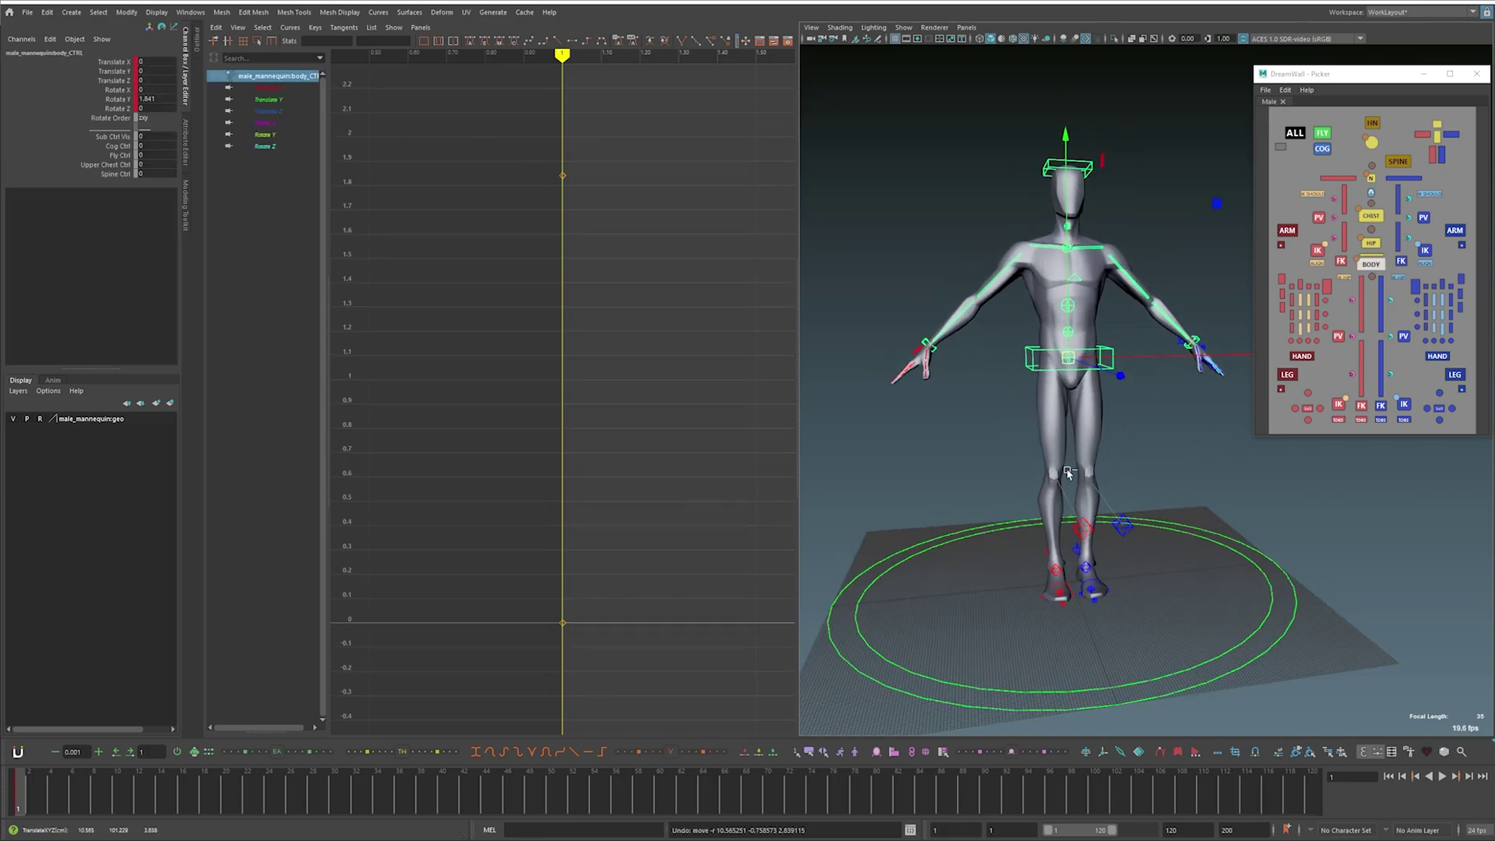
Step: Select the right foot's IK control, try lifting it and undo the move
{"action": "left_click", "coordinate": [1032, 570]}
{"action": "mouse_move", "coordinate": [993, 584]}
{"action": "left_mouse_down", "text": "alt"}
{"action": "mouse_move", "coordinate": [1081, 575]}
{"action": "mouse_move", "coordinate": [980, 588]}
{"action": "mouse_move", "coordinate": [1008, 604]}
{"action": "left_mouse_up", "text": "alt"}
{"action": "left_click", "coordinate": [1058, 566]}
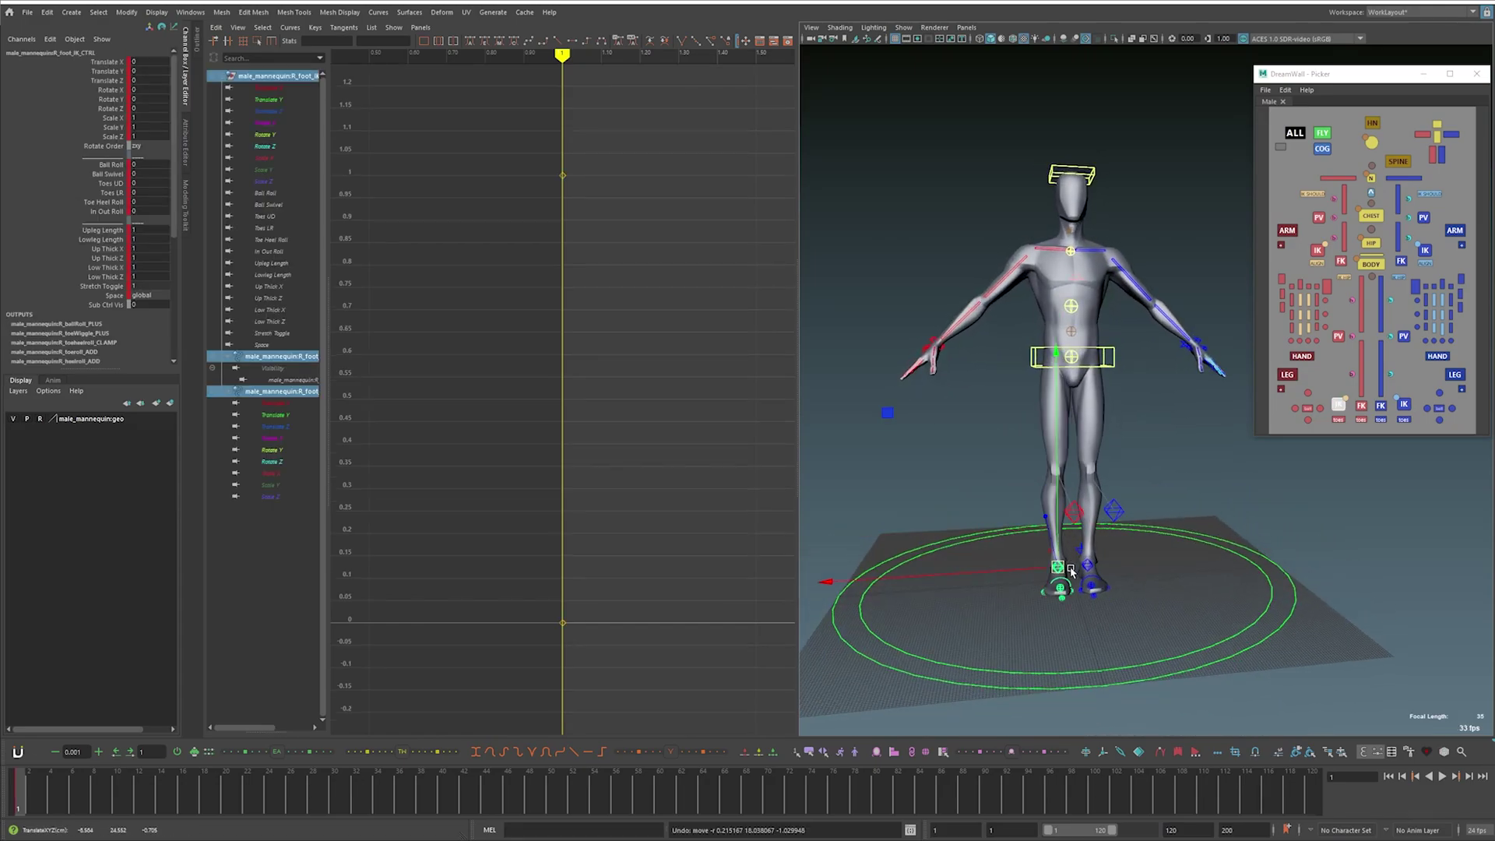
{"action": "middle_click_drag", "start_coordinate": [1077, 585], "coordinate": [1038, 524]}
{"action": "key", "text": "ctrl+z"}
Step: Key the right foot's IK control on frame 1 and raise it on frame 9 to about X 19, Y 34, Z 12
{"action": "key", "text": "a"}
{"action": "left_click", "coordinate": [105, 794]}
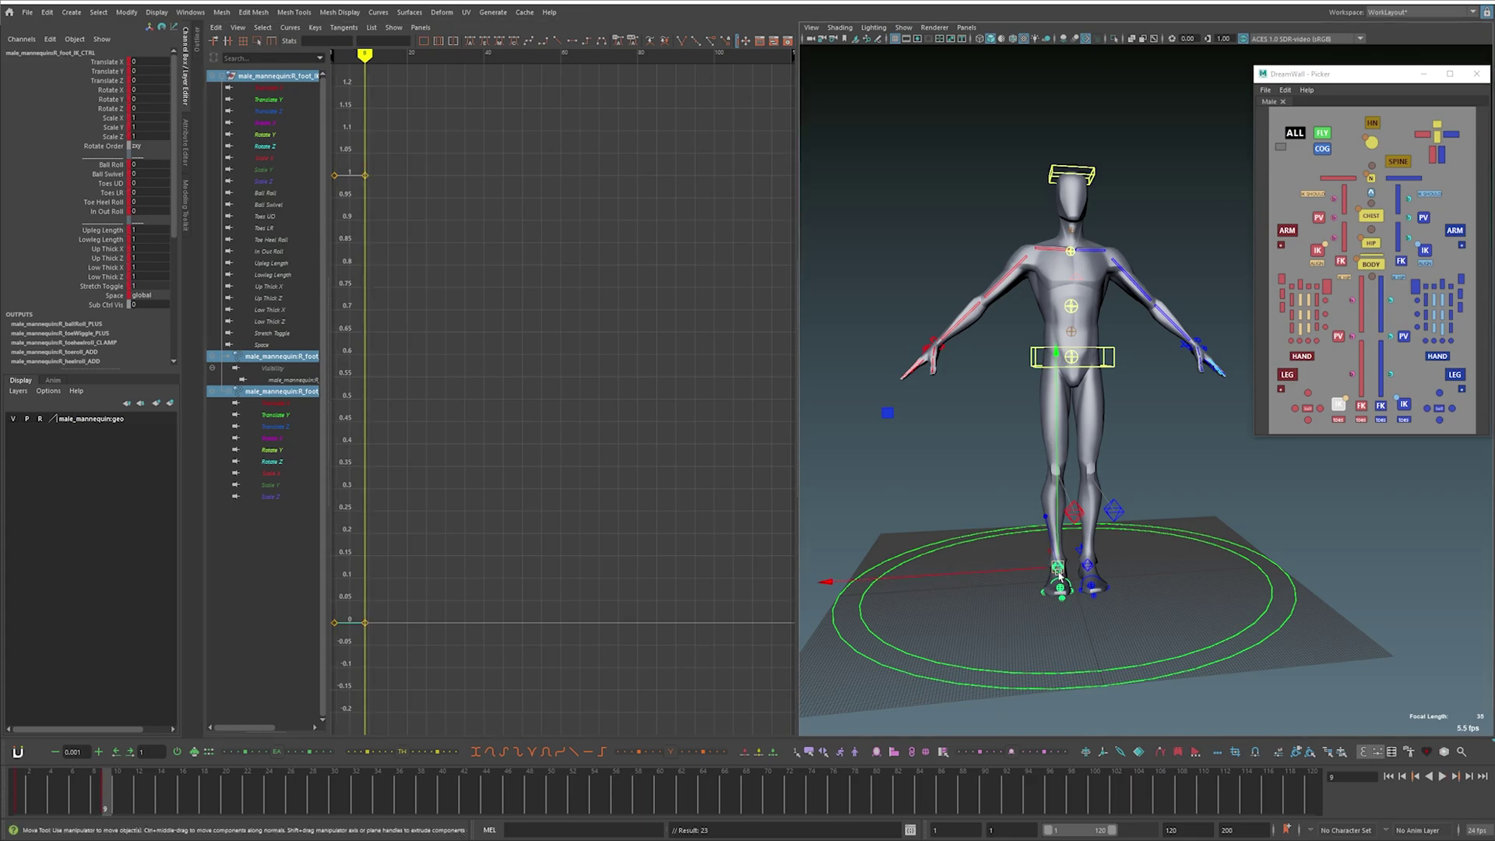
{"action": "middle_click_drag", "start_coordinate": [1060, 590], "coordinate": [1024, 526]}
{"action": "left_click_drag", "start_coordinate": [1025, 526], "coordinate": [951, 629], "text": "alt"}
{"action": "middle_click_drag", "start_coordinate": [1029, 603], "coordinate": [977, 590]}
Step: Rotate the body control on frame 9 to about X -10, Y 19, Z -20 and step between the two key poses
{"action": "mouse_move", "coordinate": [28, 802]}
{"action": "left_mouse_down"}
{"action": "mouse_move", "coordinate": [107, 803]}
{"action": "mouse_move", "coordinate": [17, 803]}
{"action": "left_mouse_up"}
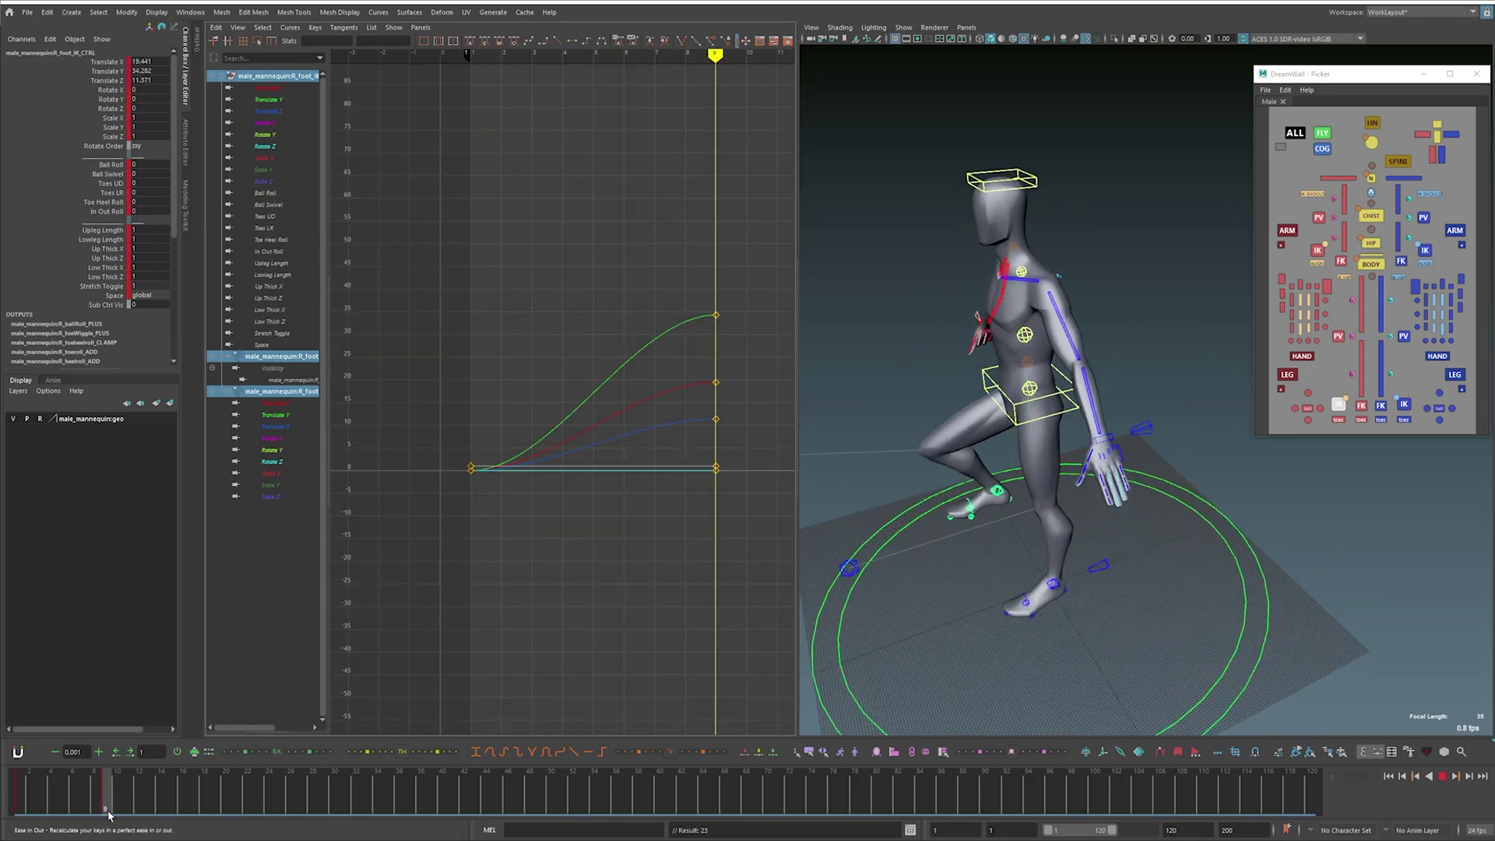
{"action": "key", "text": "period"}
{"action": "key", "text": "comma"}
{"action": "key", "text": "period"}
{"action": "key", "text": "comma"}
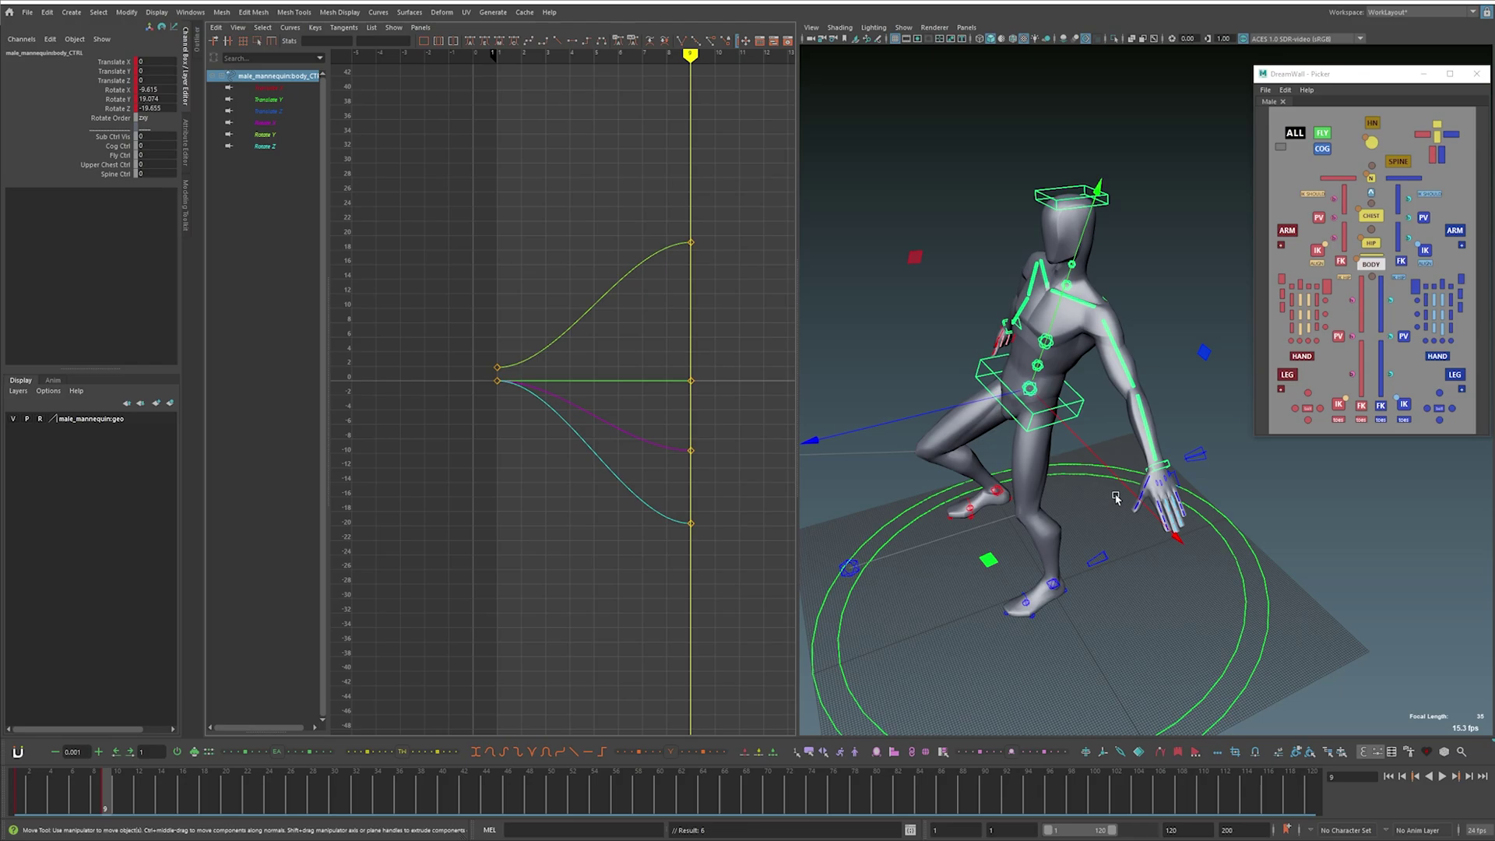
Step: Select the chest control and step between its keys on frames 1 and 9 to compare its rotation curves with the pose
{"action": "left_click_drag", "start_coordinate": [1114, 496], "coordinate": [1042, 442], "text": "alt"}
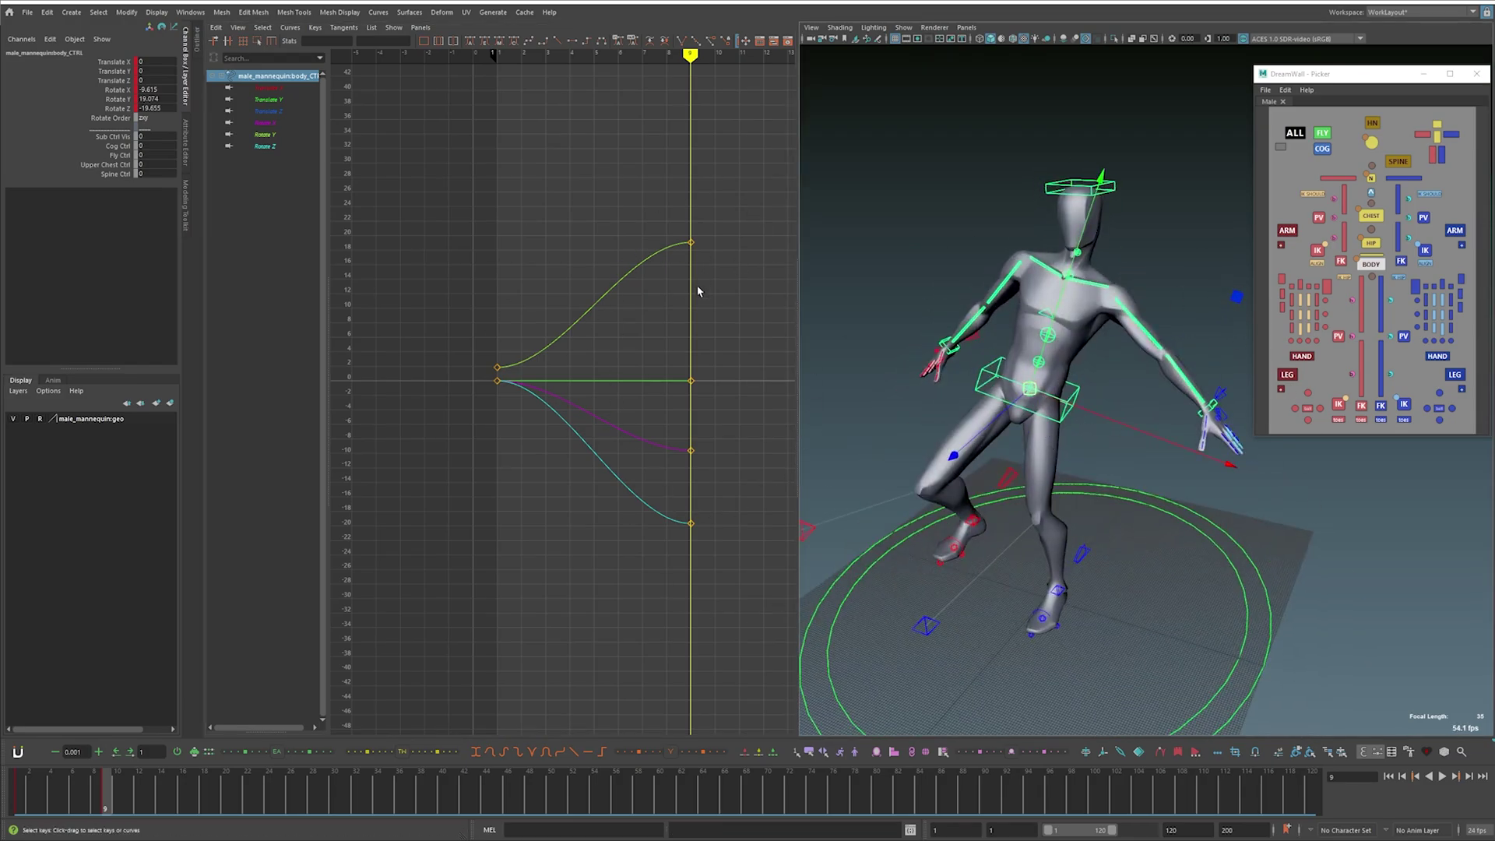
{"action": "left_click", "coordinate": [1051, 372]}
{"action": "left_click", "coordinate": [1041, 342]}
{"action": "key", "text": "e"}
{"action": "key", "text": "f"}
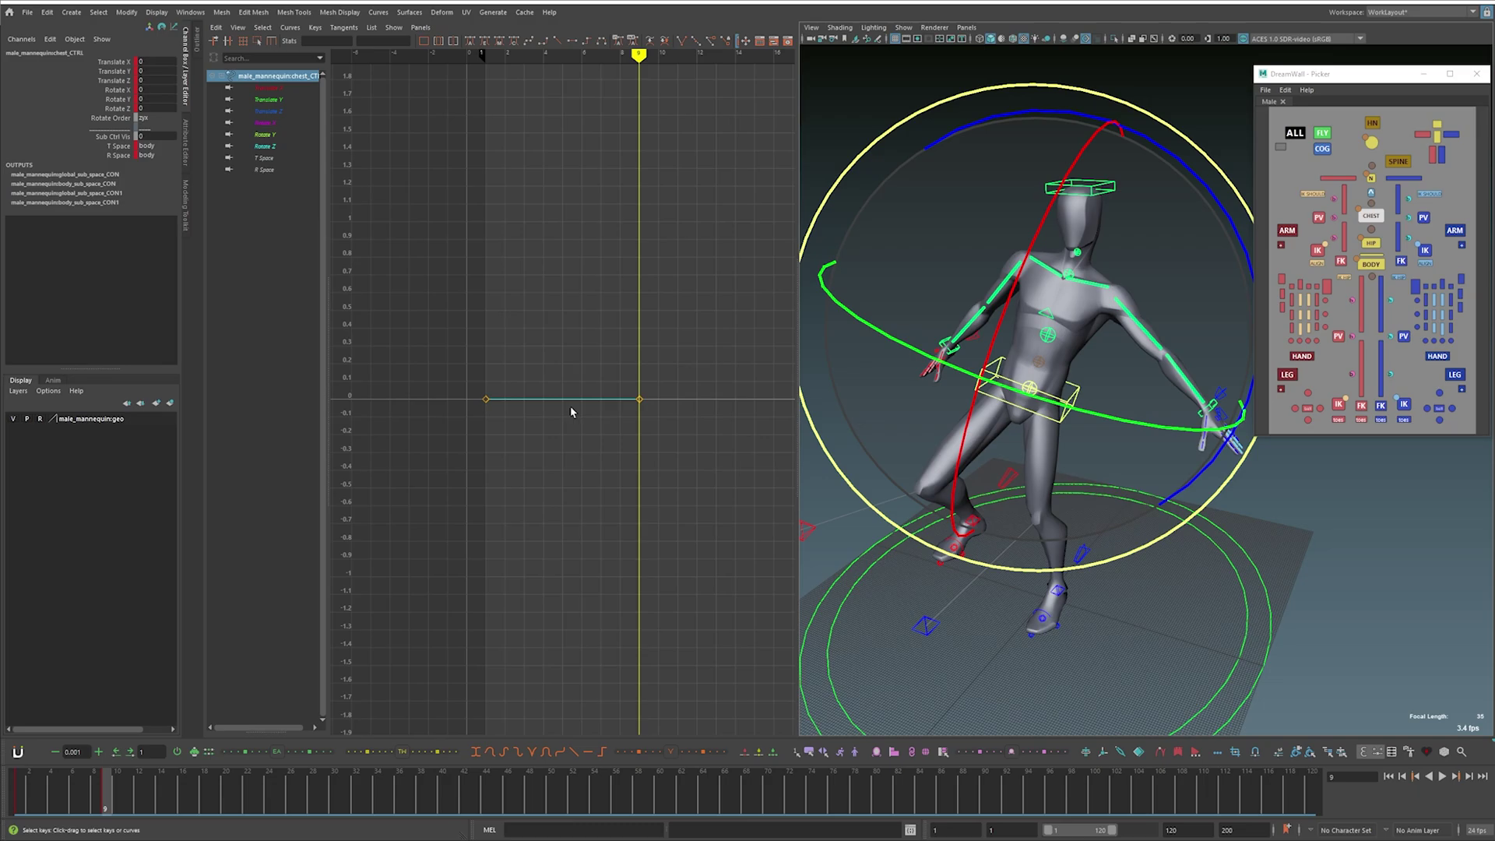
{"action": "right_click_drag", "start_coordinate": [571, 412], "coordinate": [513, 363], "text": "alt+shift"}
{"action": "key", "text": "comma"}
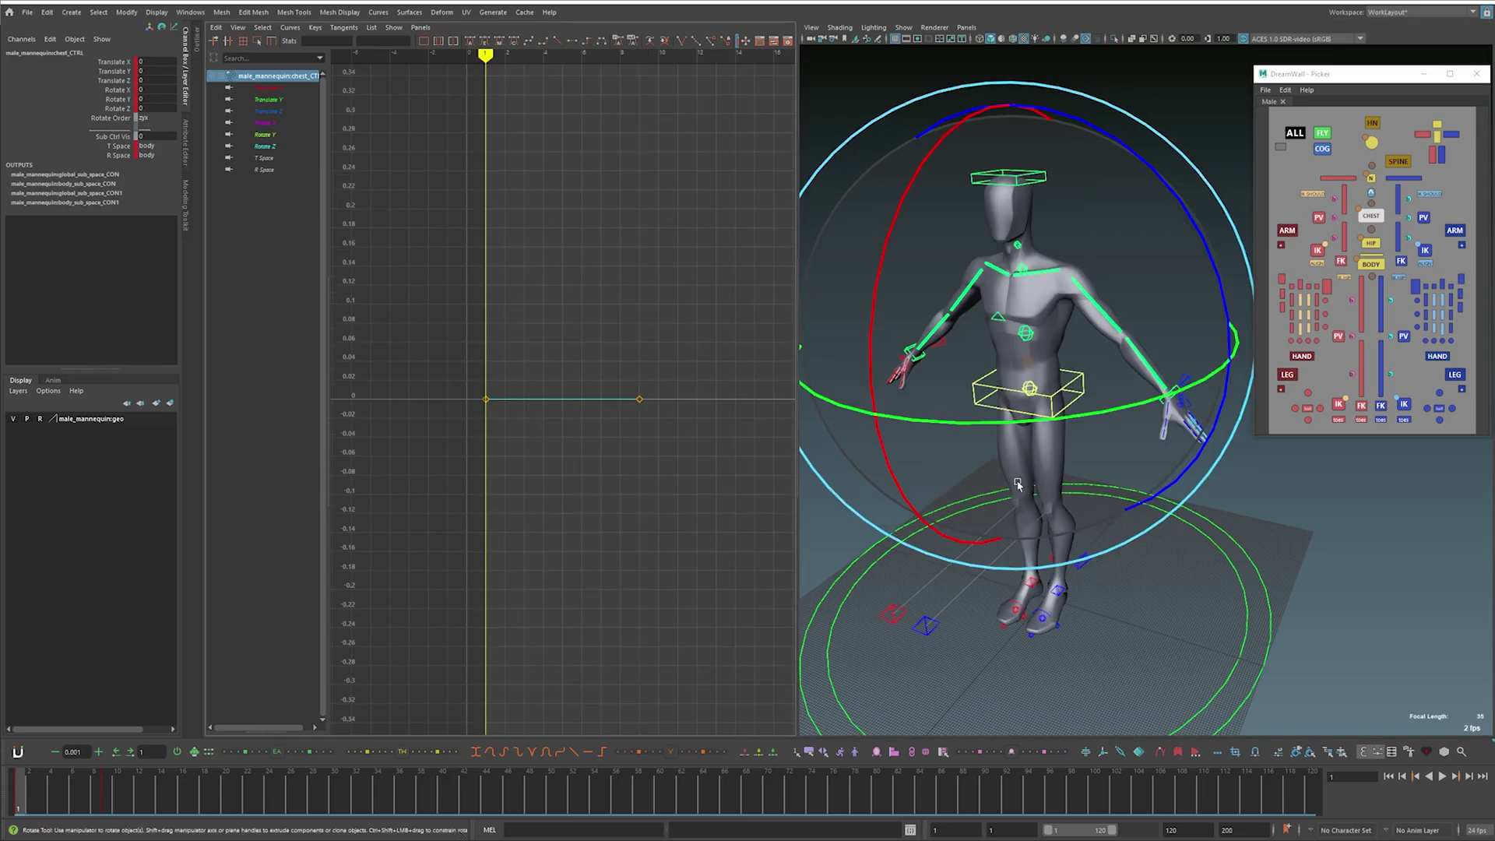
{"action": "key", "text": "period"}
{"action": "key", "text": "q"}
{"action": "key", "text": "comma"}
{"action": "key", "text": "period"}
{"action": "key", "text": "comma"}
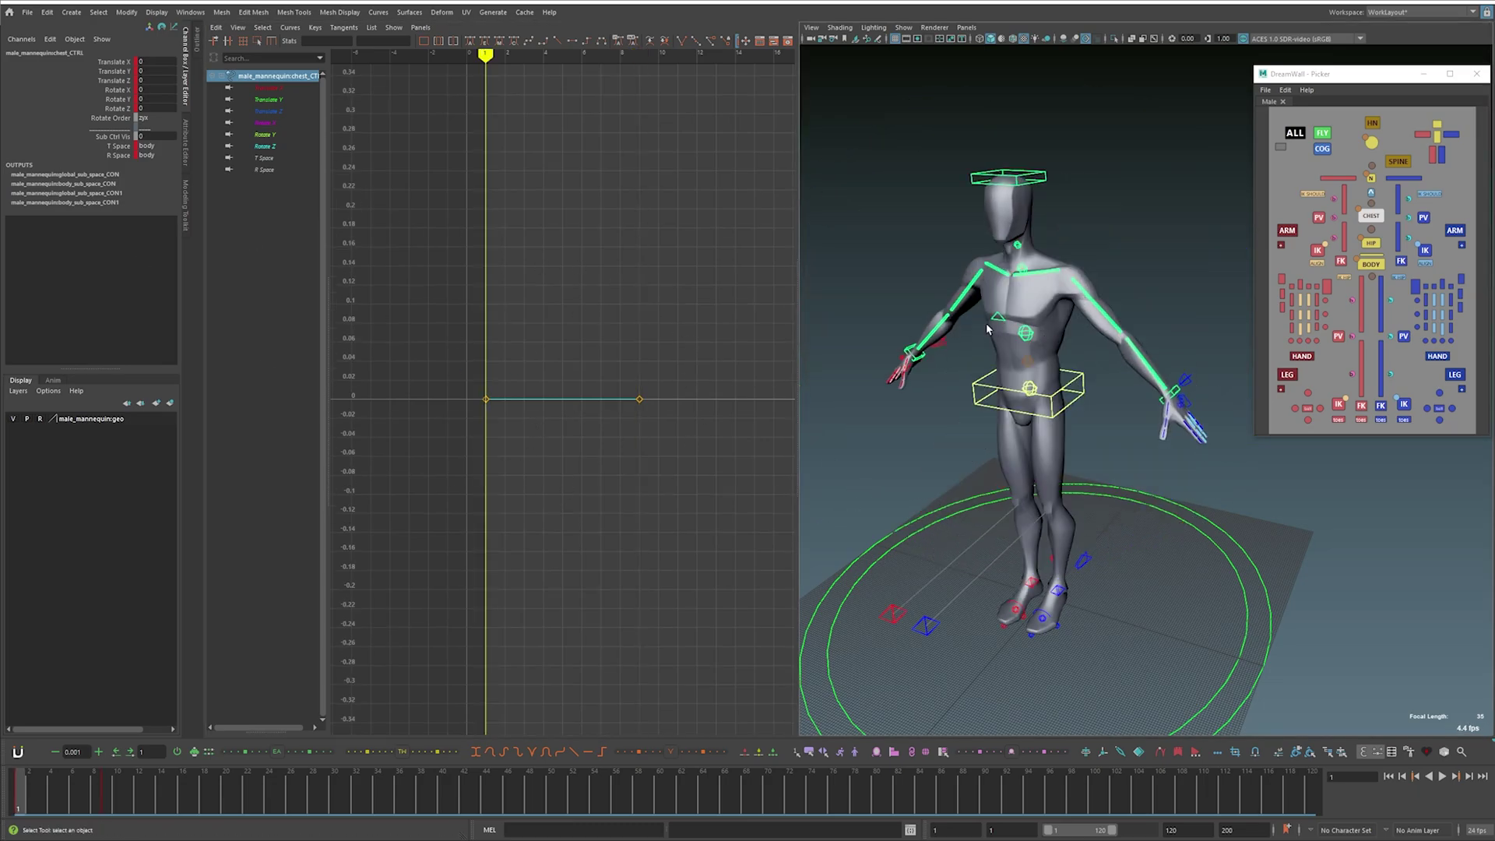
{"action": "key", "text": "period"}
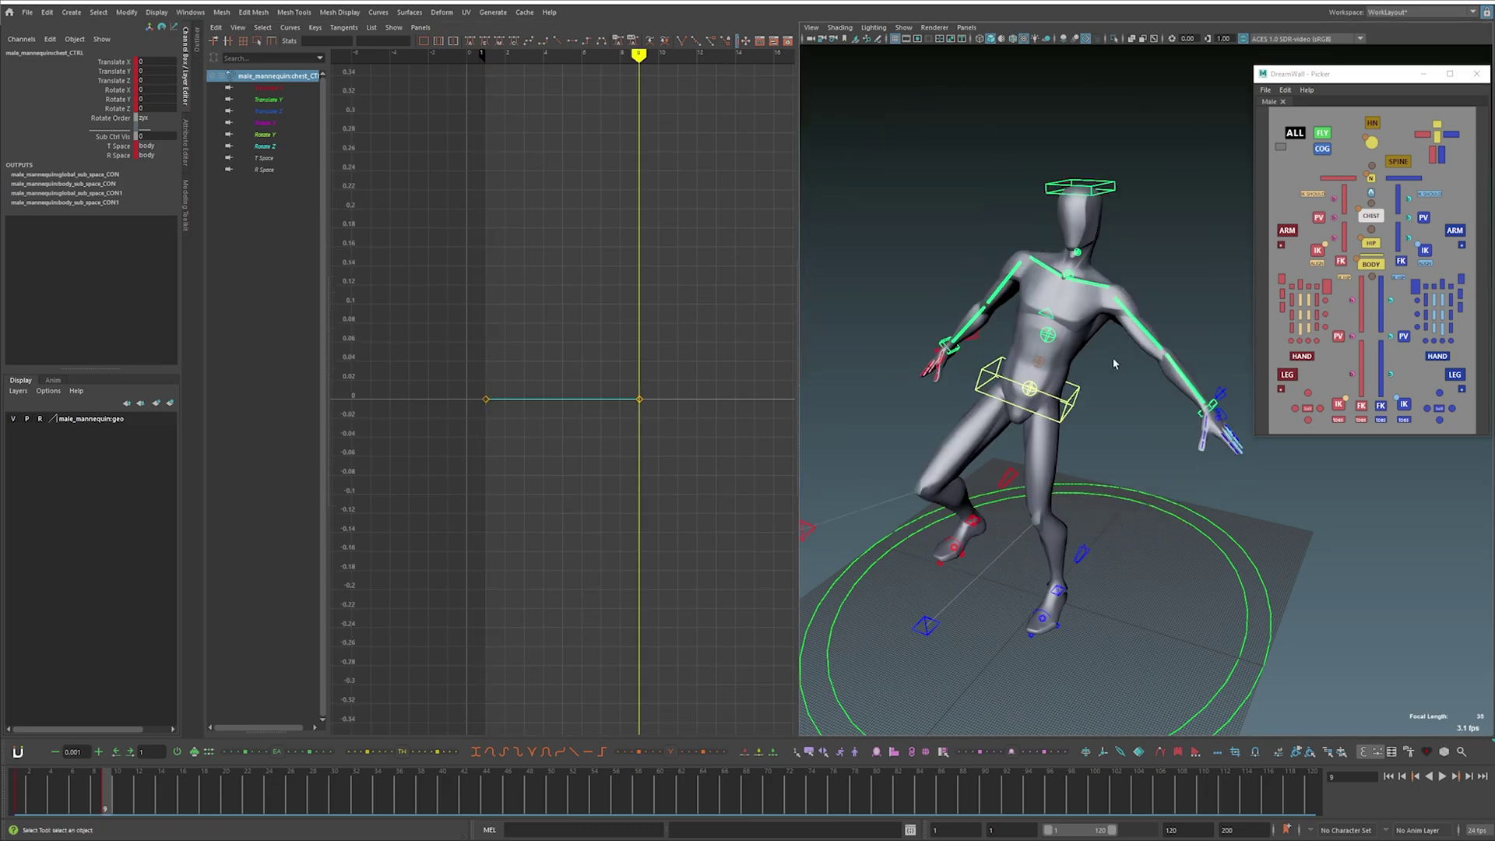
Step: Try moving the body control at the hips on frame 9
{"action": "left_click", "coordinate": [1089, 416]}
{"action": "left_click", "coordinate": [1077, 402]}
{"action": "key", "text": "w"}
{"action": "middle_click_drag", "start_coordinate": [1090, 412], "coordinate": [1112, 412]}
{"action": "key", "text": "q"}
Step: Rotate the chest control on frame 9 to about X -11, Y -2, Z -1
{"action": "left_click", "coordinate": [1043, 336]}
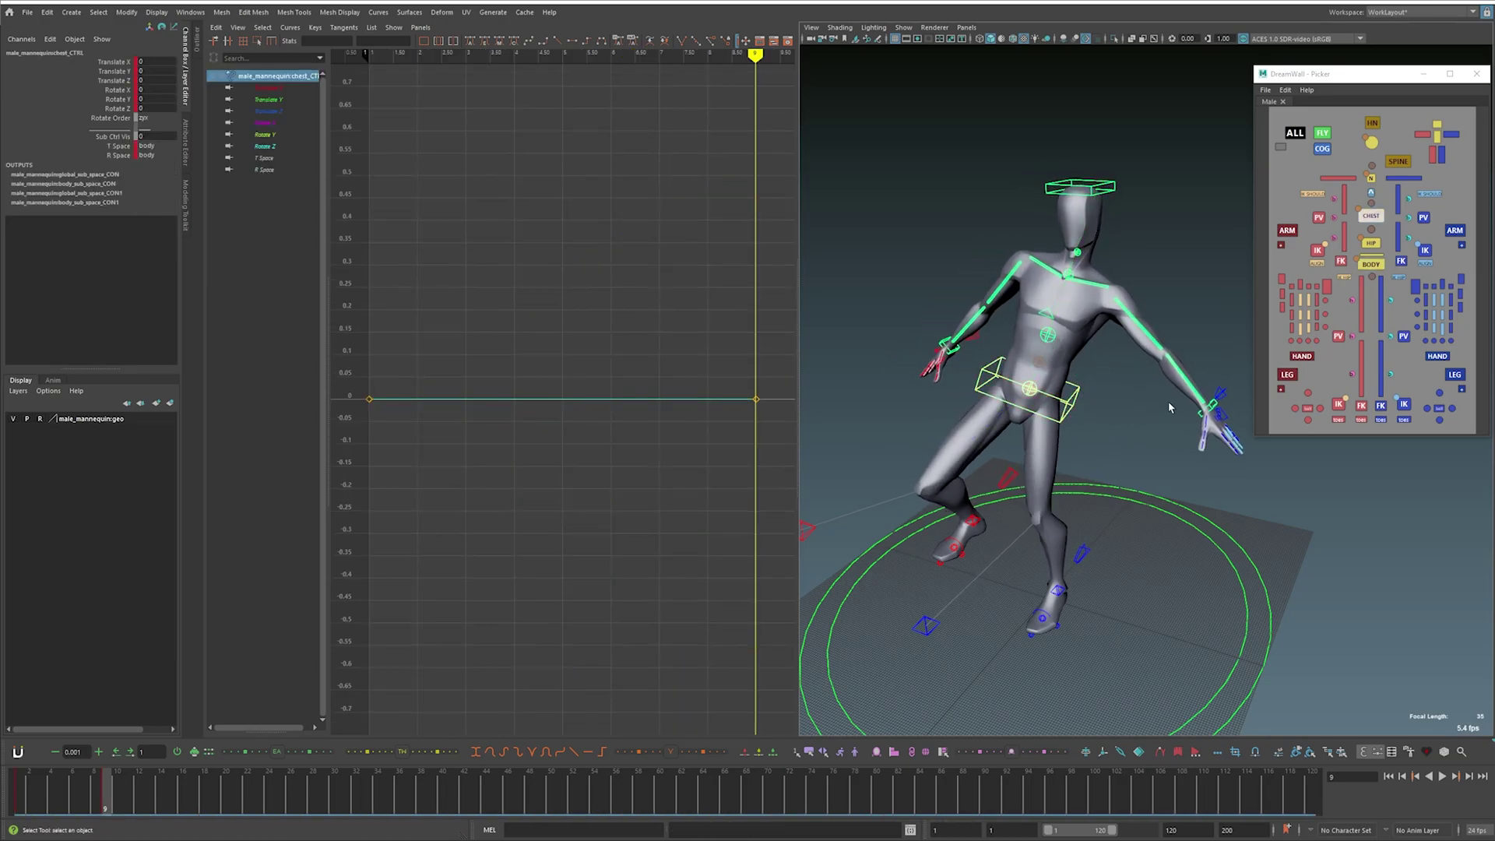
{"action": "key", "text": "f"}
{"action": "key", "text": "e"}
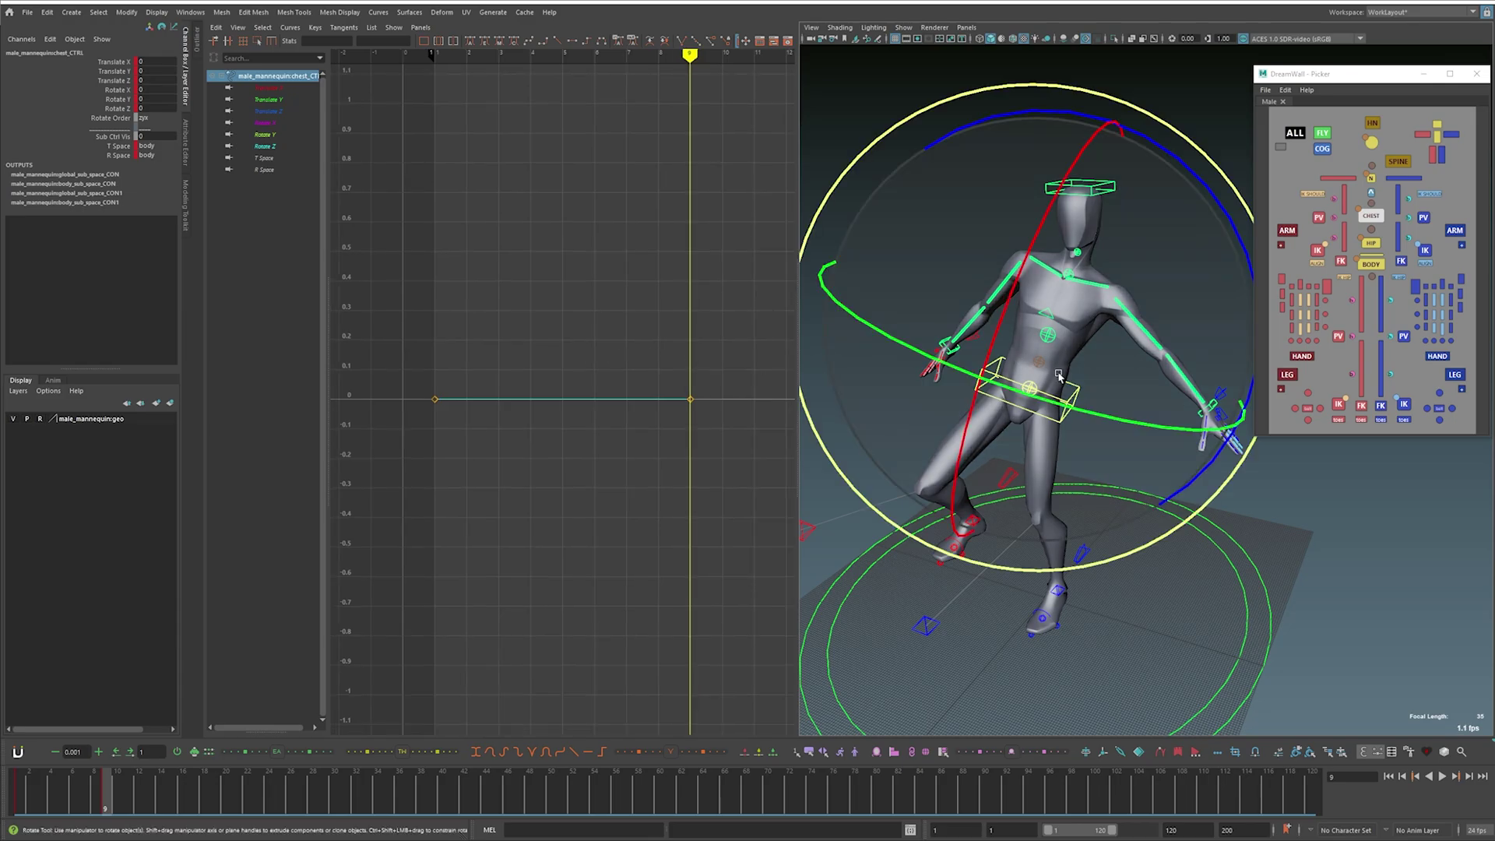
{"action": "left_click_drag", "start_coordinate": [1057, 372], "coordinate": [807, 336]}
{"action": "key", "text": "f"}
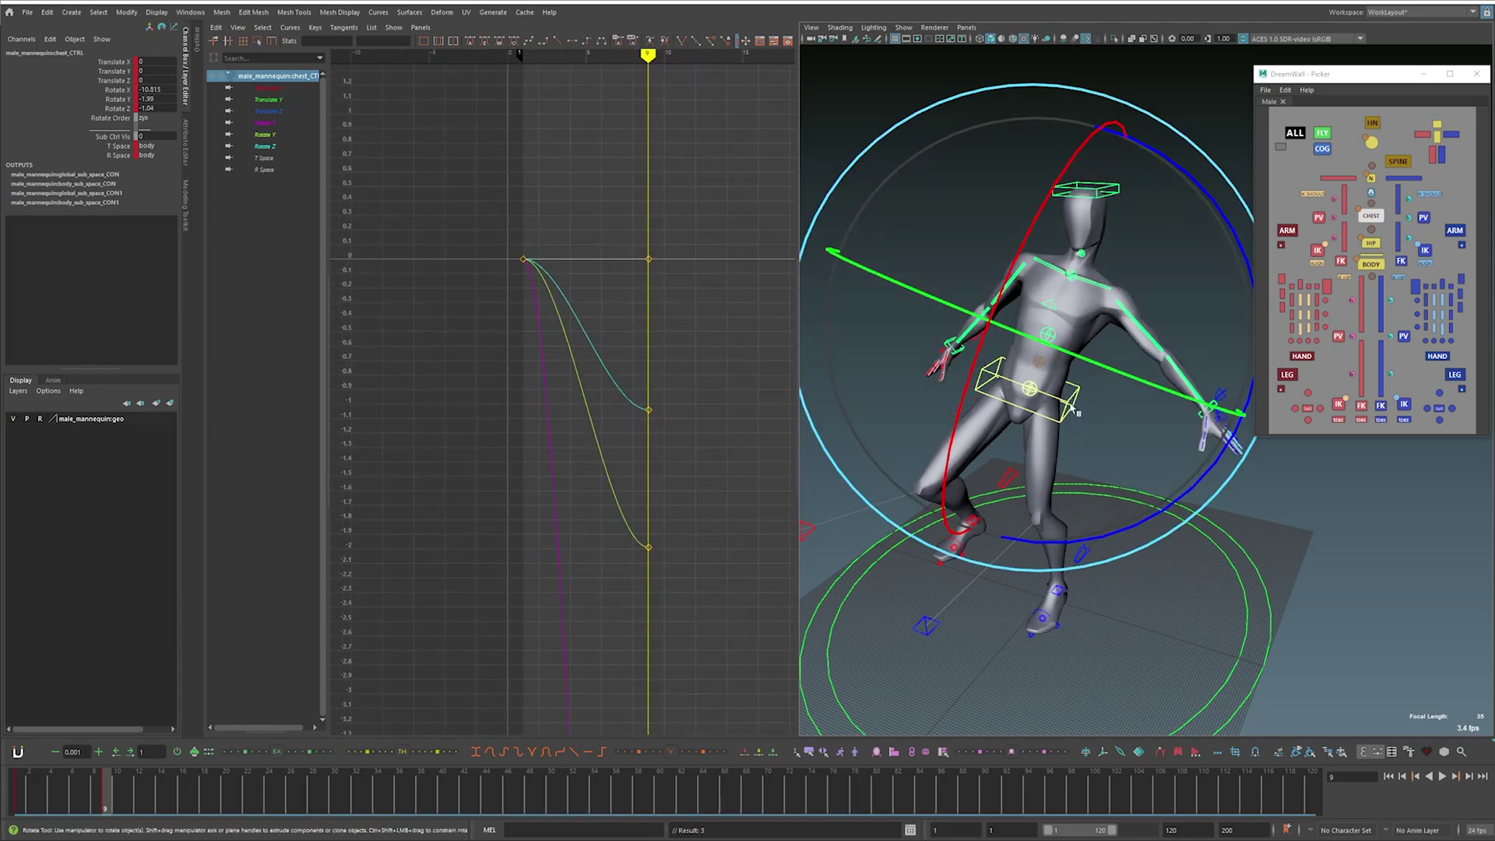
Step: Select the chest control's frame 9 keys in the Graph Editor and set their values to 0
{"action": "right_click_drag", "start_coordinate": [675, 405], "coordinate": [623, 371], "text": "alt"}
{"action": "left_click_drag", "start_coordinate": [699, 579], "coordinate": [589, 331]}
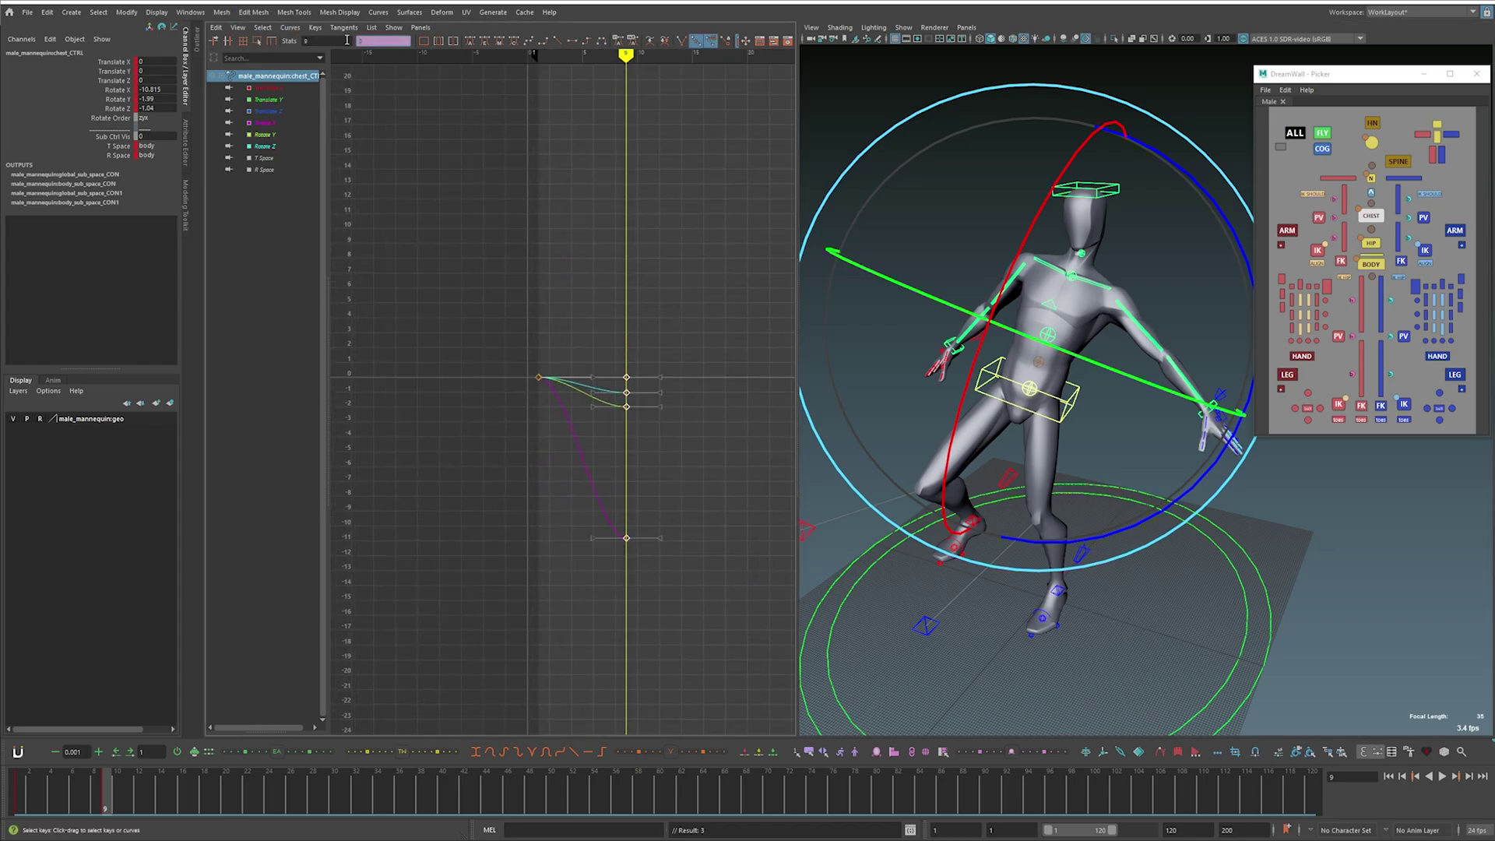
{"action": "type", "text": "0"}
{"action": "key", "text": "Return"}
{"action": "mouse_move", "coordinate": [1060, 421]}
{"action": "left_mouse_down", "text": "alt"}
{"action": "mouse_move", "coordinate": [1040, 400]}
{"action": "mouse_move", "coordinate": [1082, 407]}
{"action": "left_mouse_up", "text": "alt"}
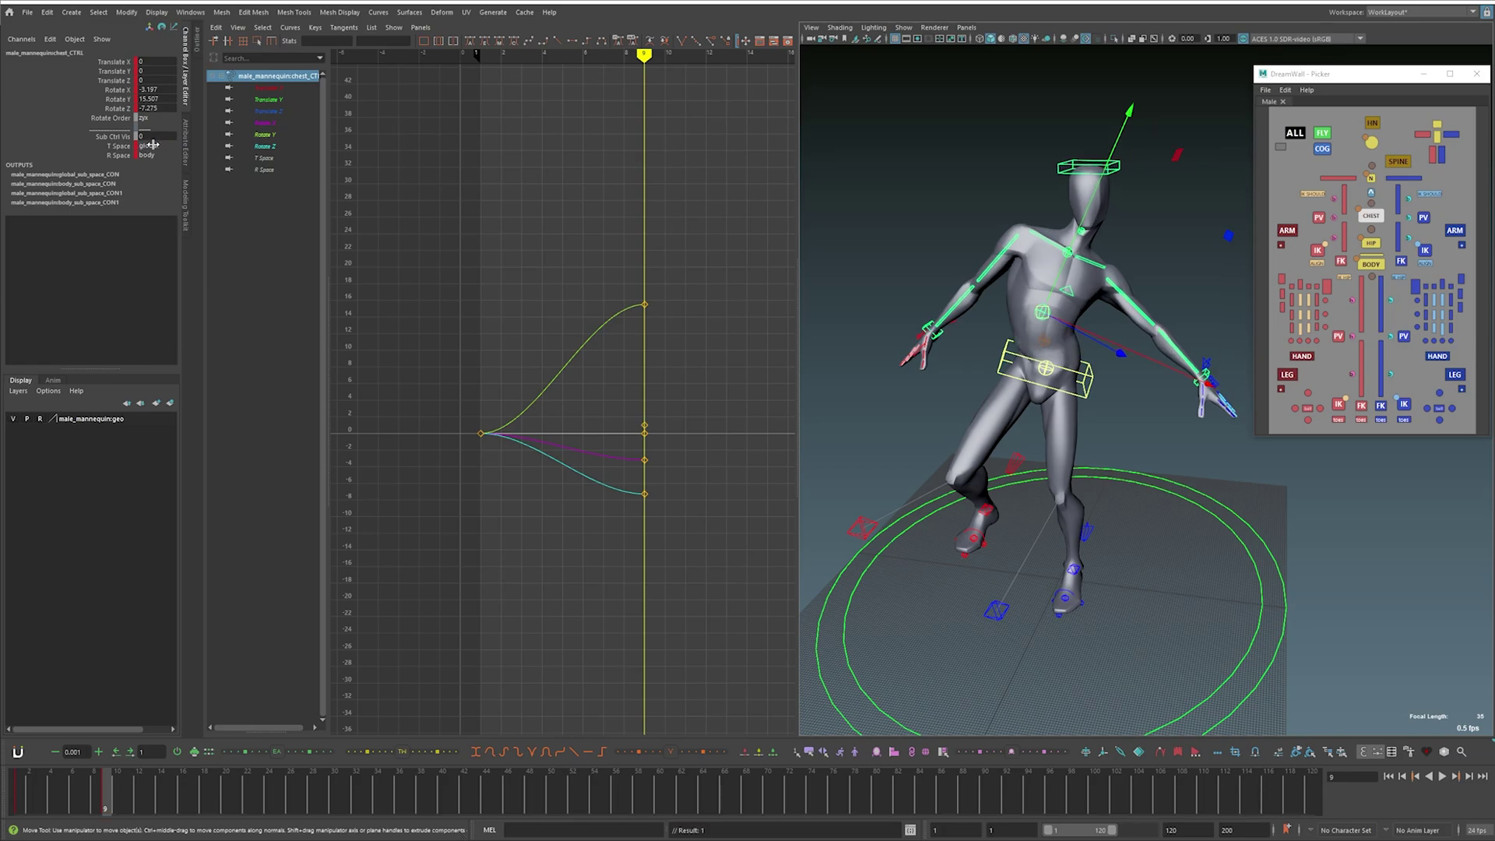
Step: Try switching the chest control's T Space and R Space to global, and undo both changes
{"action": "left_click", "coordinate": [151, 145]}
{"action": "left_click", "coordinate": [160, 168]}
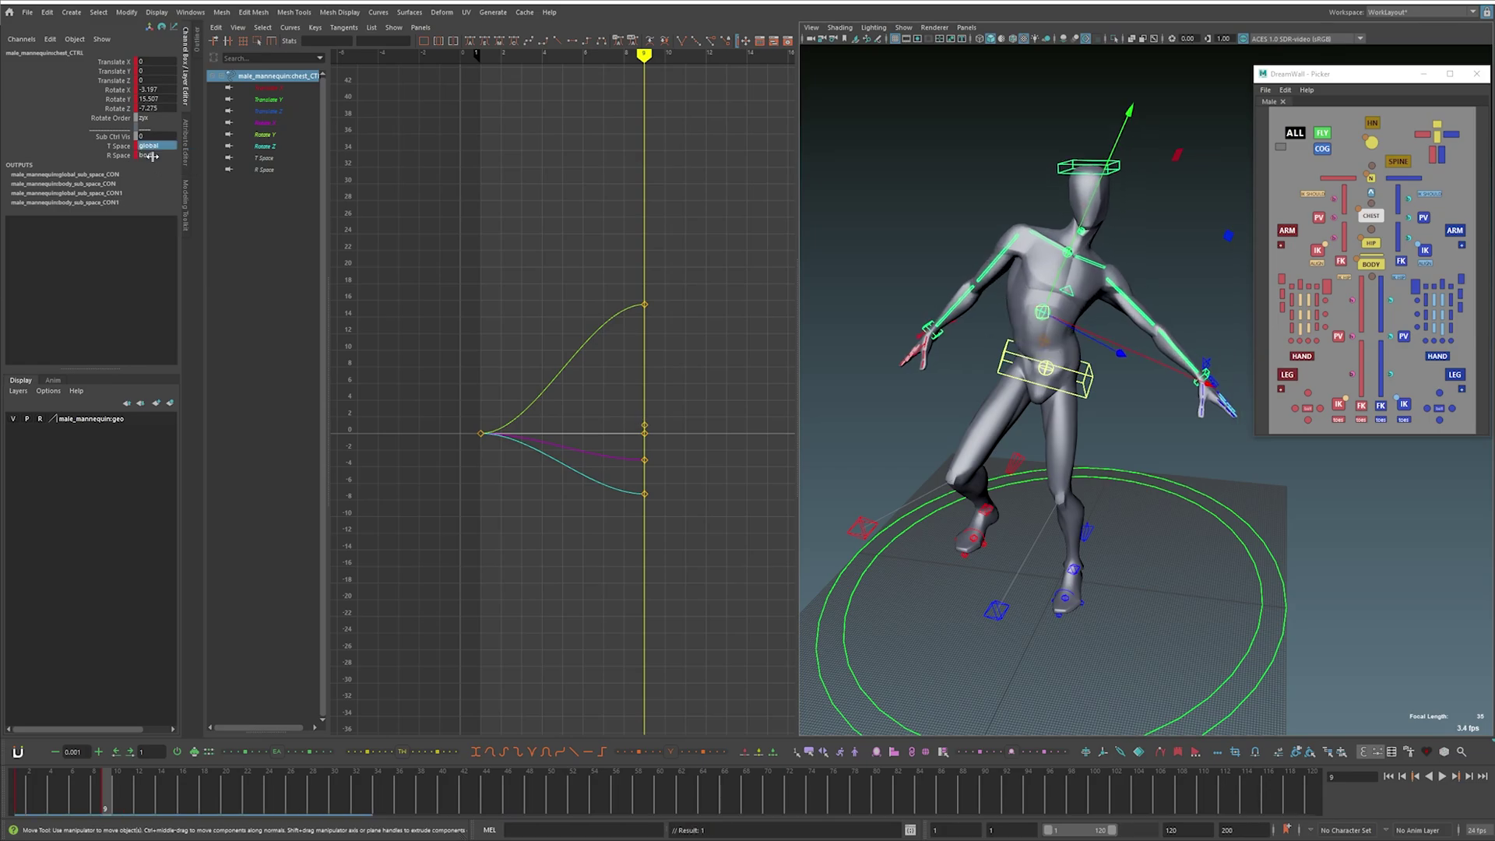
{"action": "left_click", "coordinate": [152, 155]}
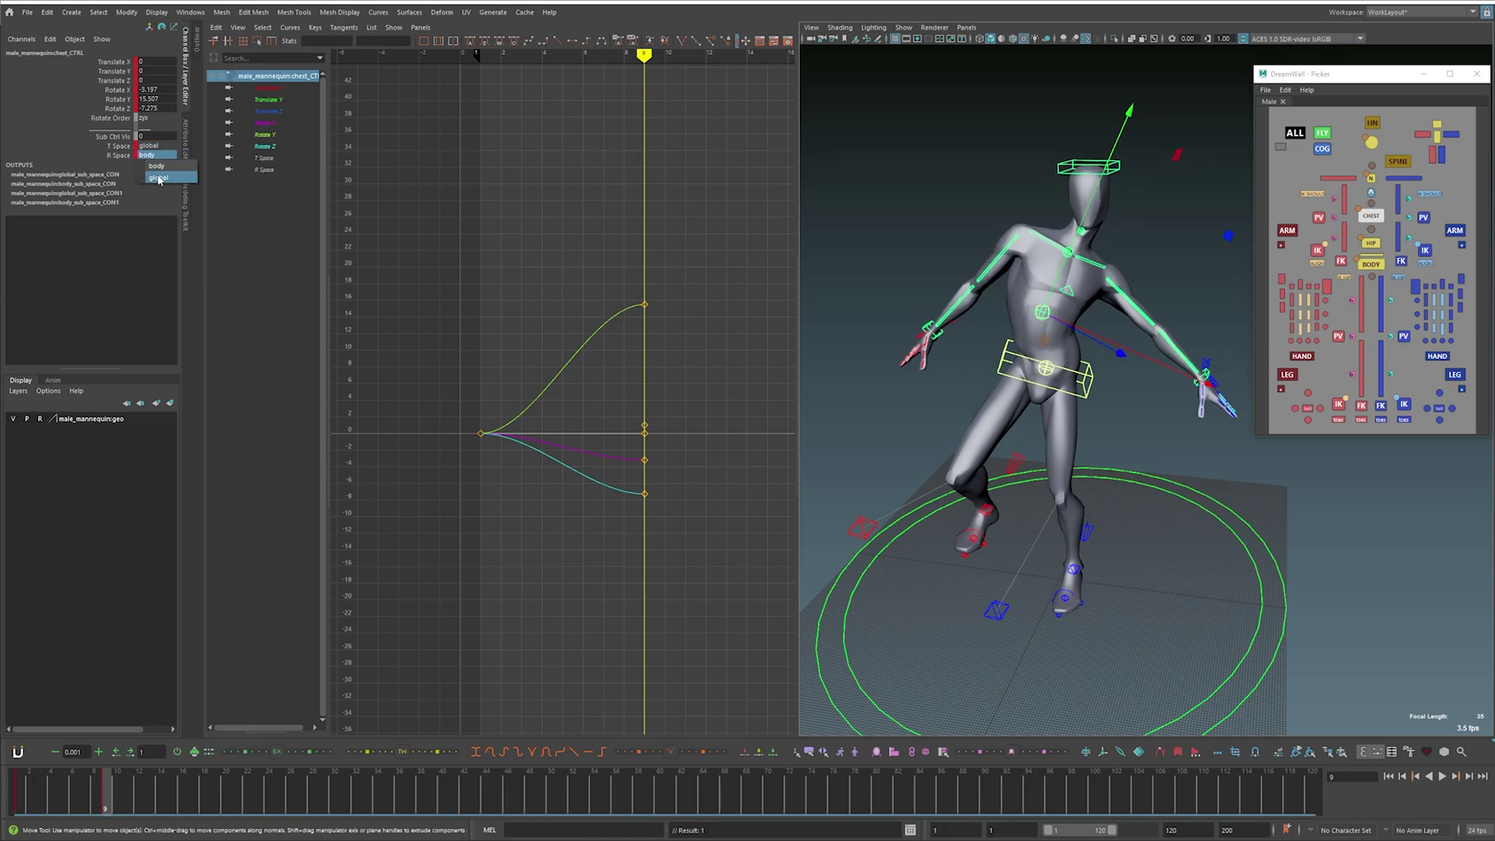
{"action": "left_click", "coordinate": [159, 178]}
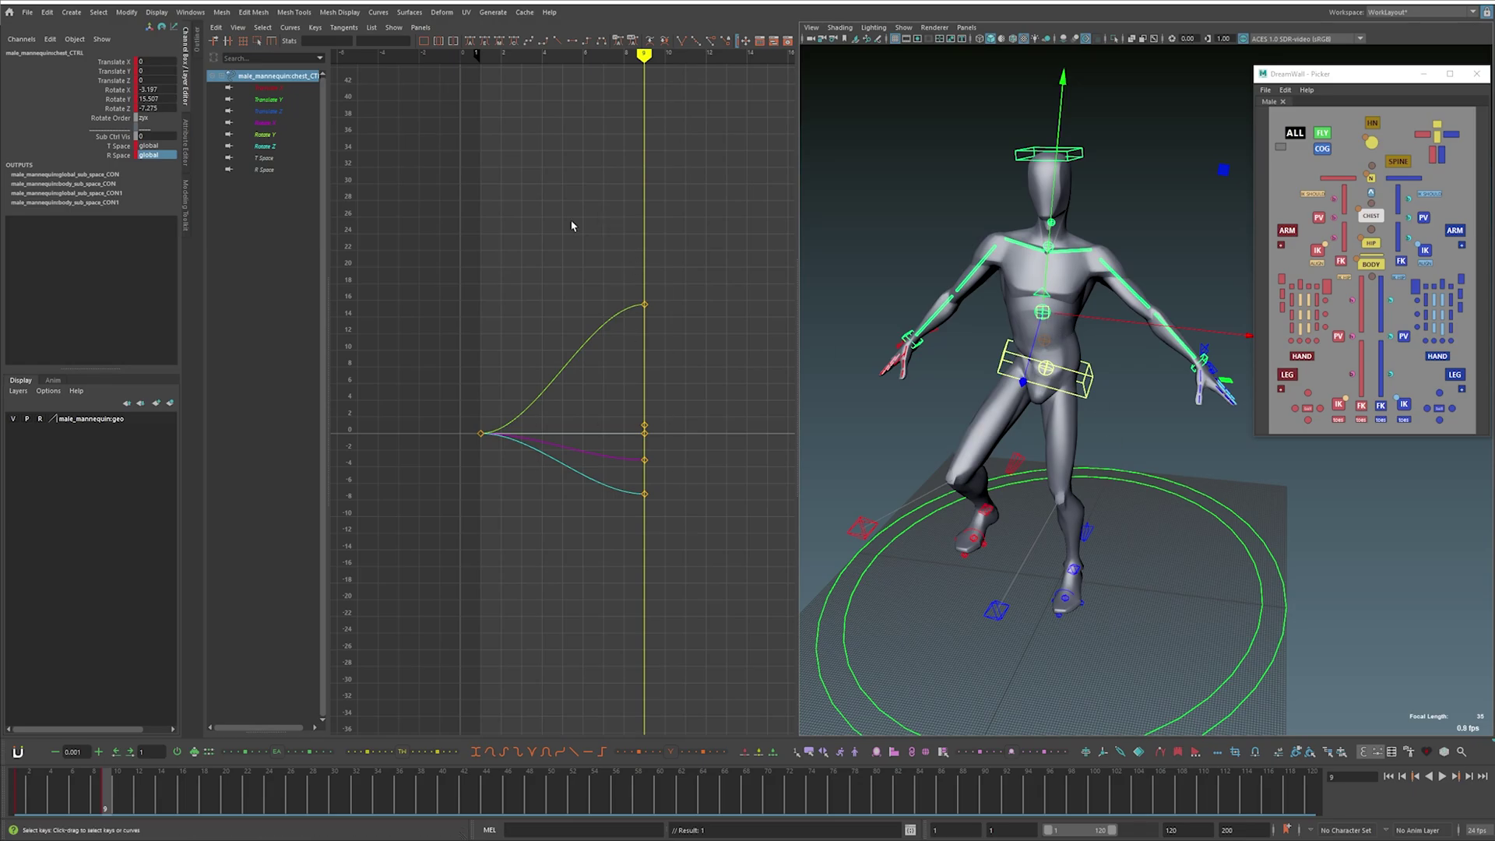
{"action": "key", "text": "ctrl+z"}
{"action": "key", "text": "ctrl+z"}
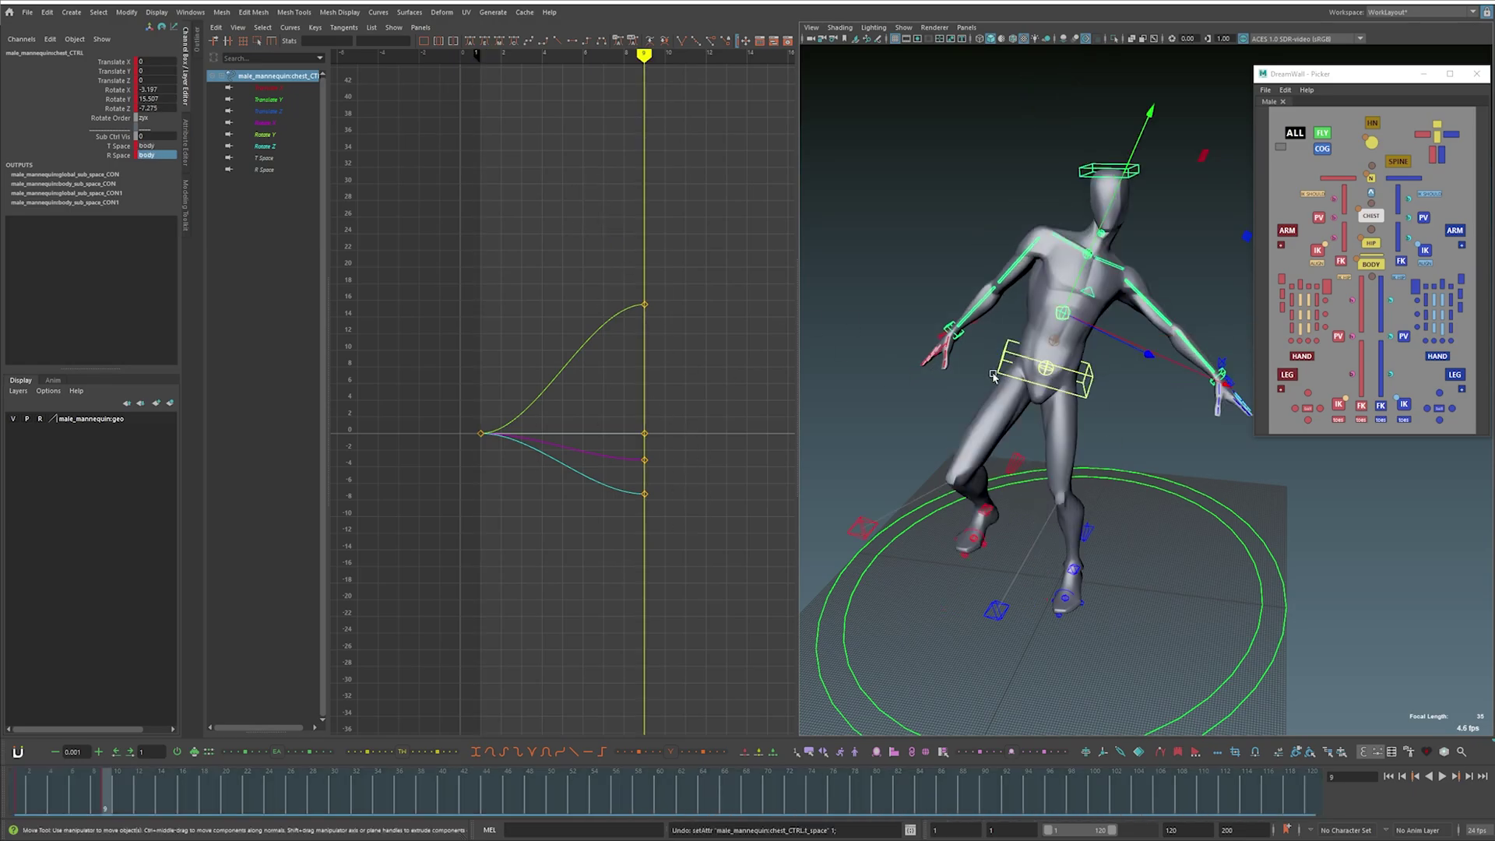
Step: Convert the chest control's R Space and T Space to global on all keys with the space-switching tool
{"action": "left_click", "coordinate": [943, 752]}
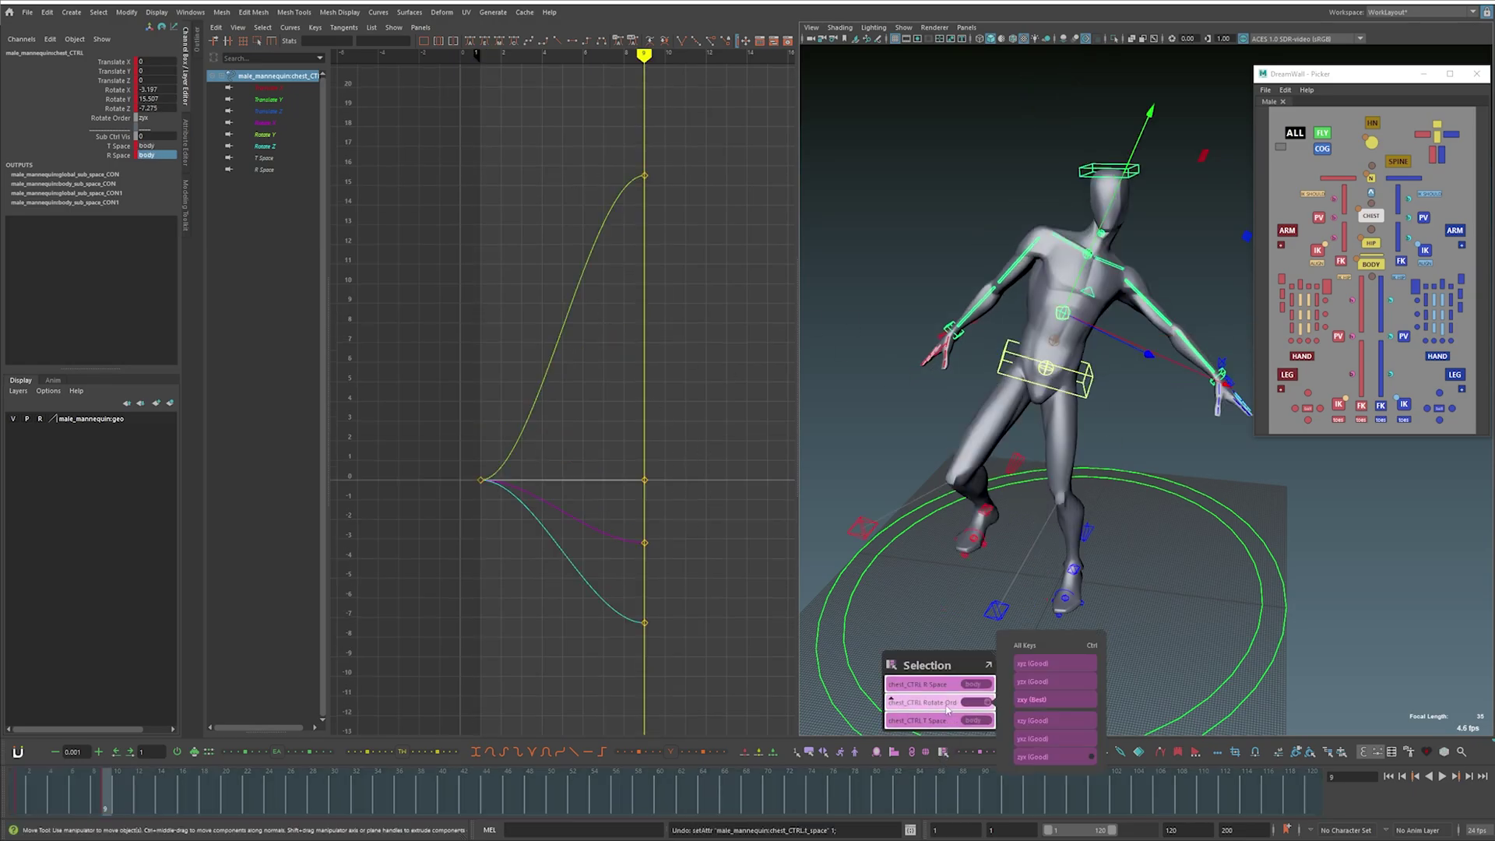
{"action": "mouse_move", "coordinate": [947, 684]}
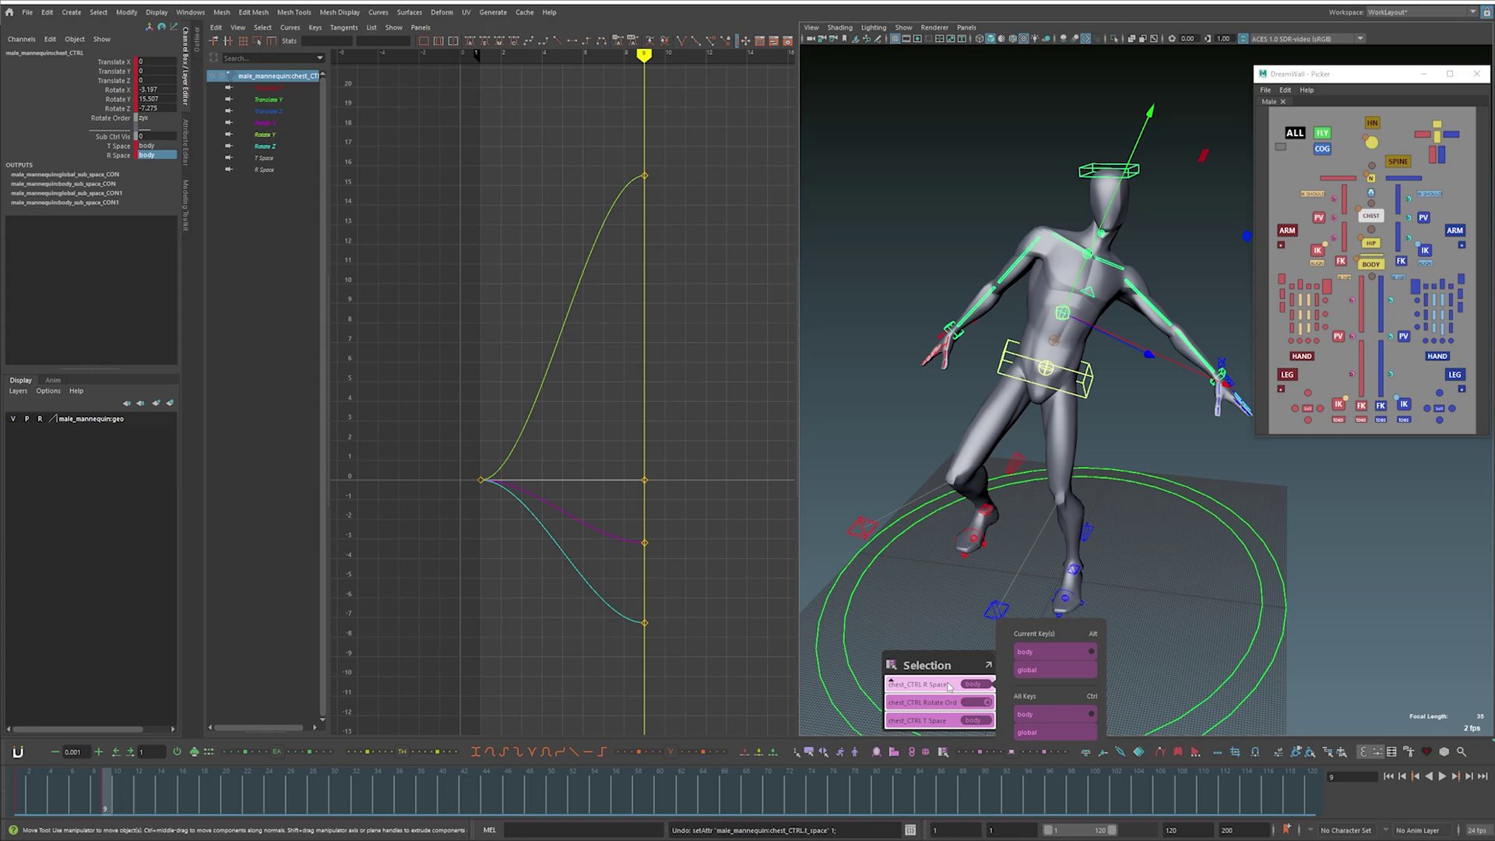
{"action": "left_click", "coordinate": [1031, 733]}
{"action": "key", "text": "f"}
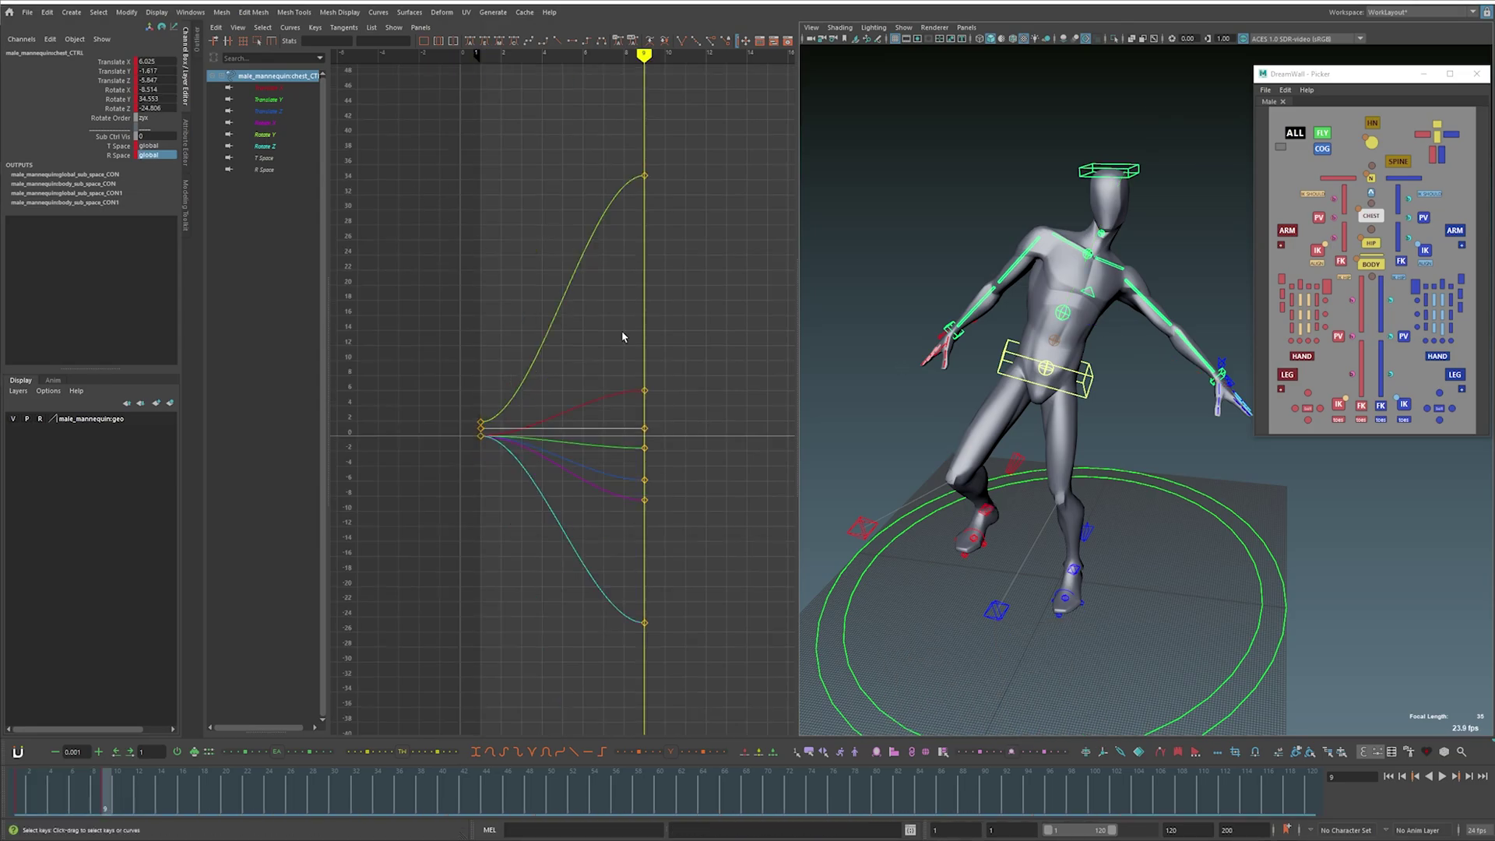
Step: Isolate the chest control's Translate X curve in the Graph Editor and scrub the animation back to frame 1
{"action": "key", "text": "w"}
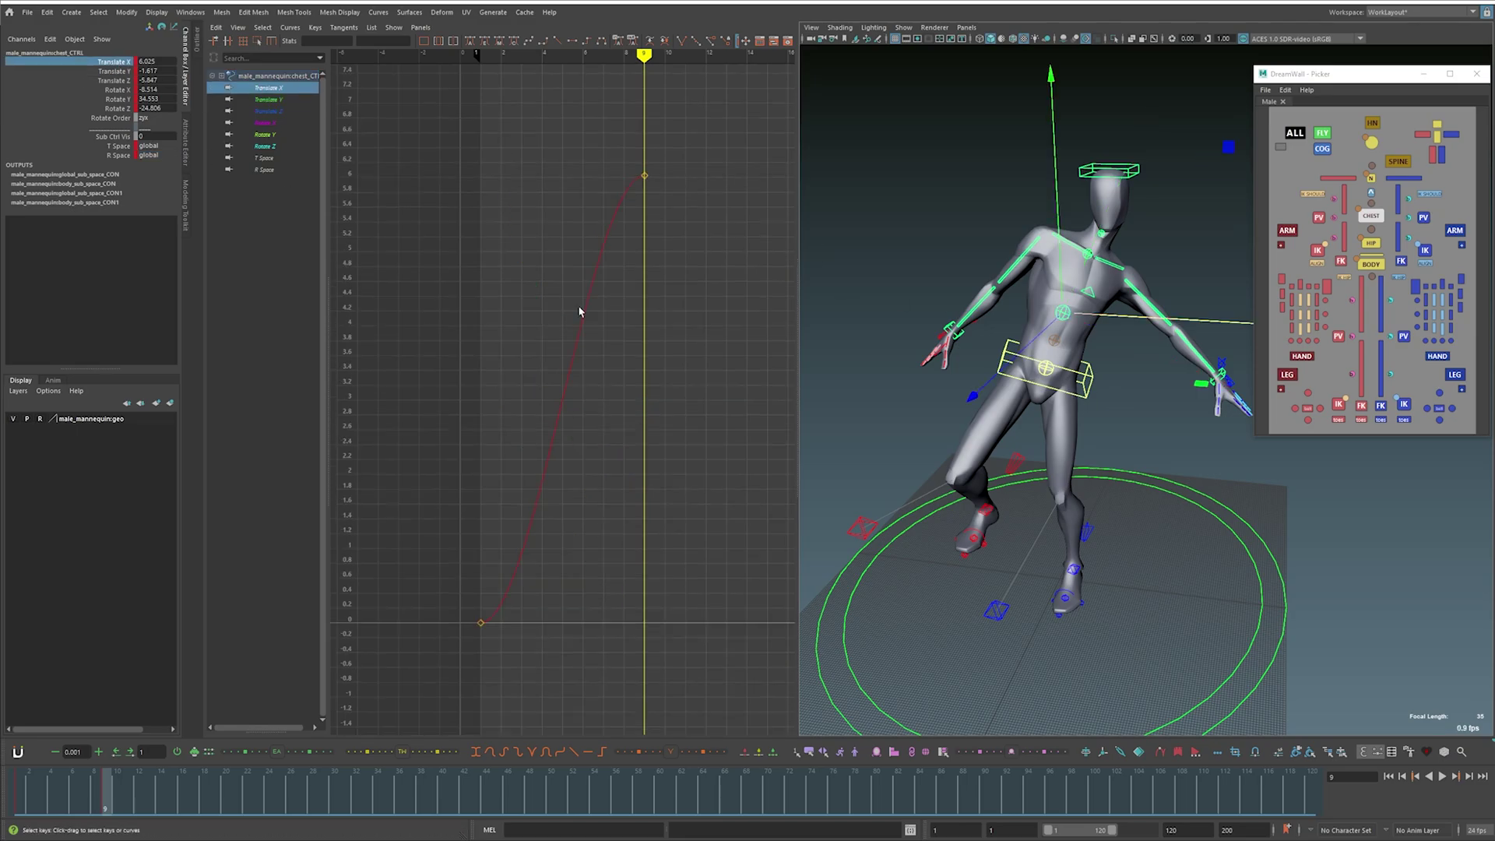
{"action": "right_click_drag", "start_coordinate": [581, 311], "coordinate": [646, 316], "text": "alt"}
{"action": "left_click", "coordinate": [70, 796]}
{"action": "left_click_drag", "start_coordinate": [70, 796], "coordinate": [17, 796]}
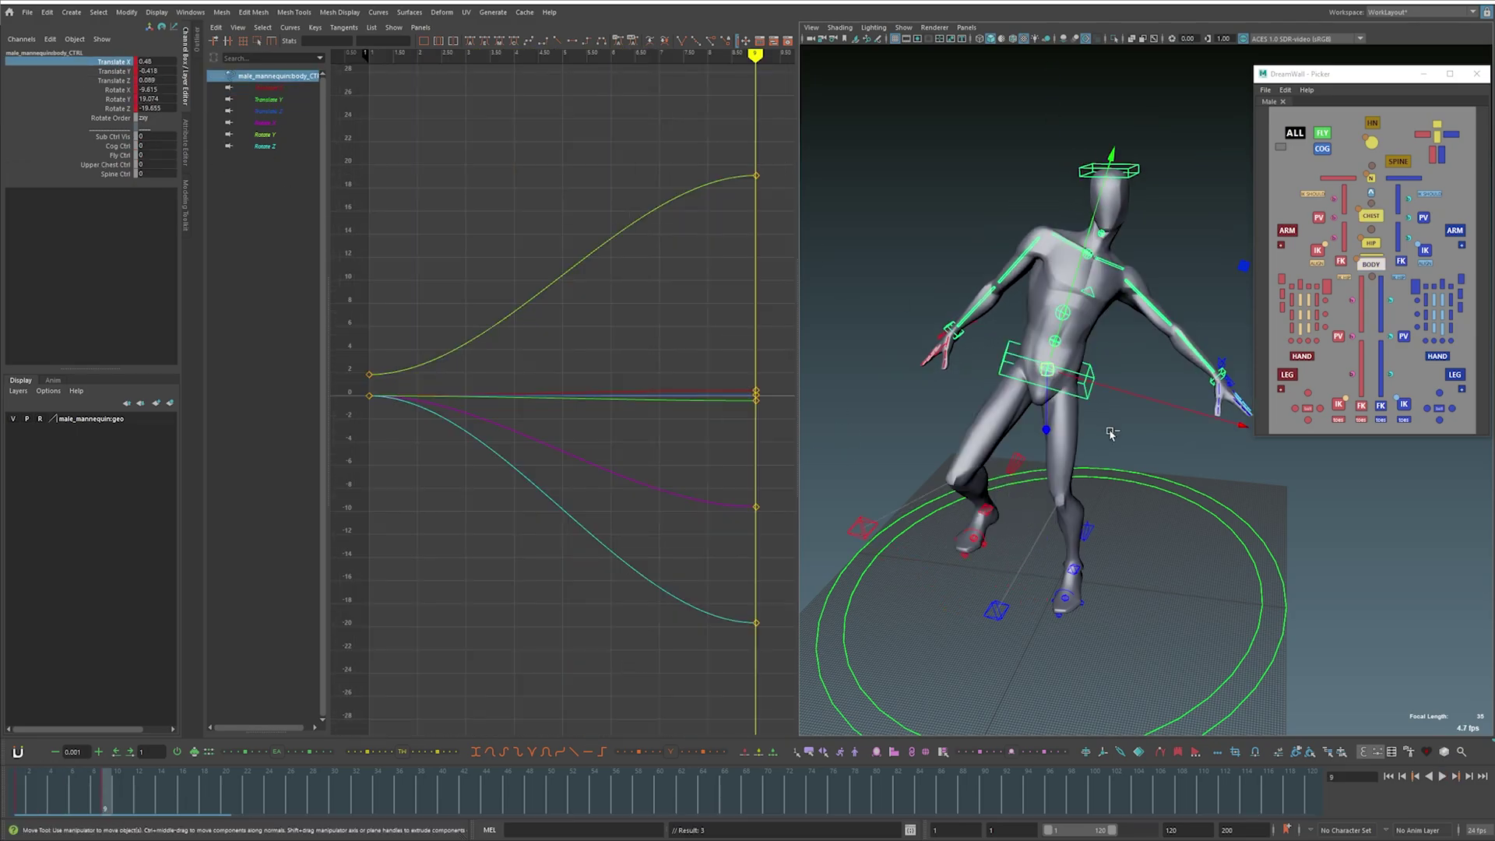
Step: Undo the body control's shift on frame 9, try moving it once more, undo that move and select the chest control
{"action": "key", "text": "ctrl+z"}
{"action": "middle_click_drag", "start_coordinate": [1103, 455], "coordinate": [1133, 431]}
{"action": "key", "text": "ctrl+z"}
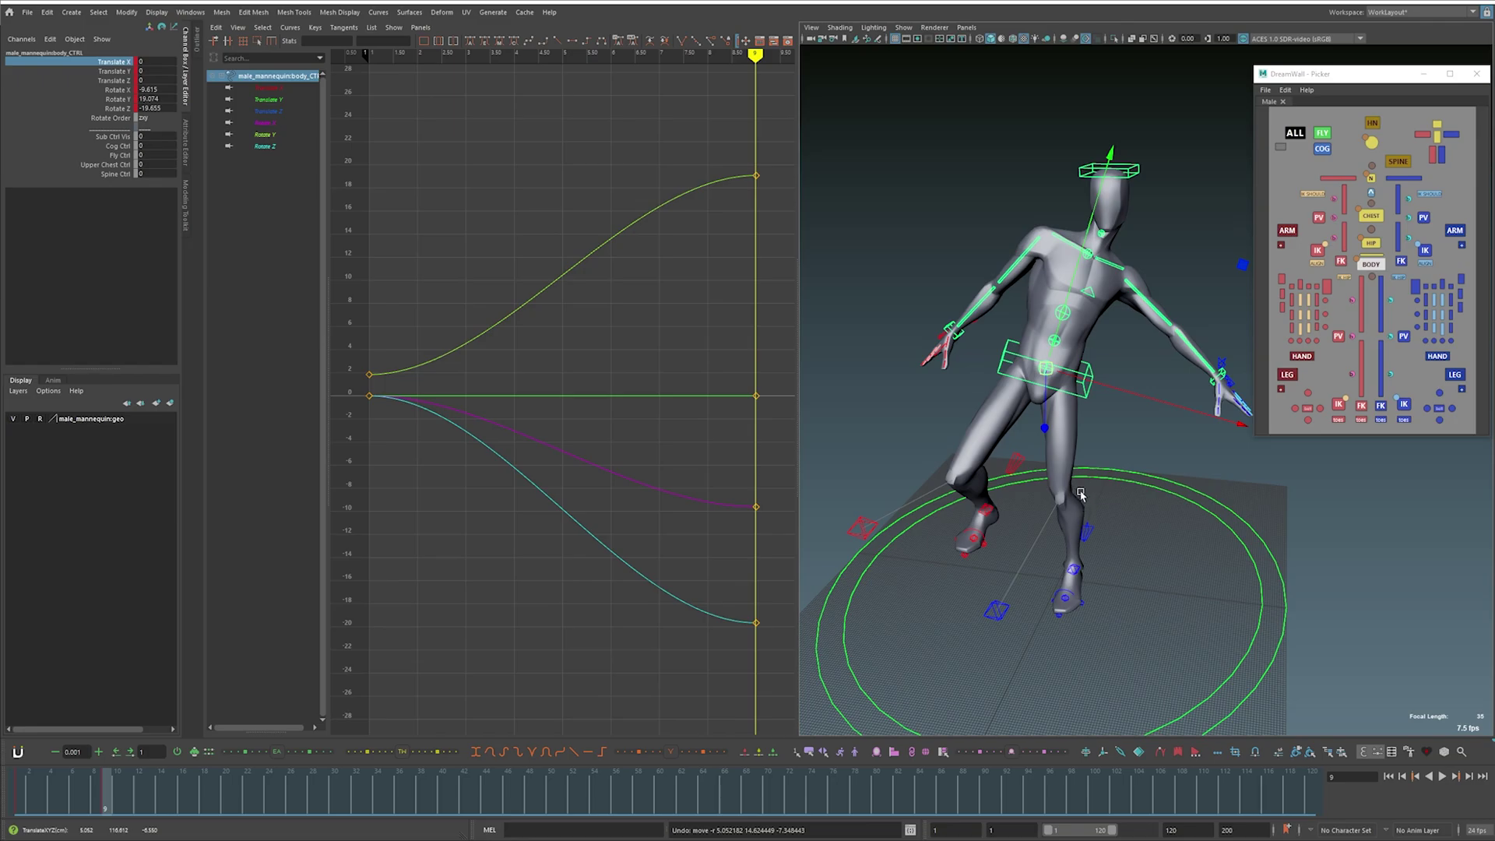
{"action": "key", "text": "q"}
{"action": "left_click", "coordinate": [1064, 315]}
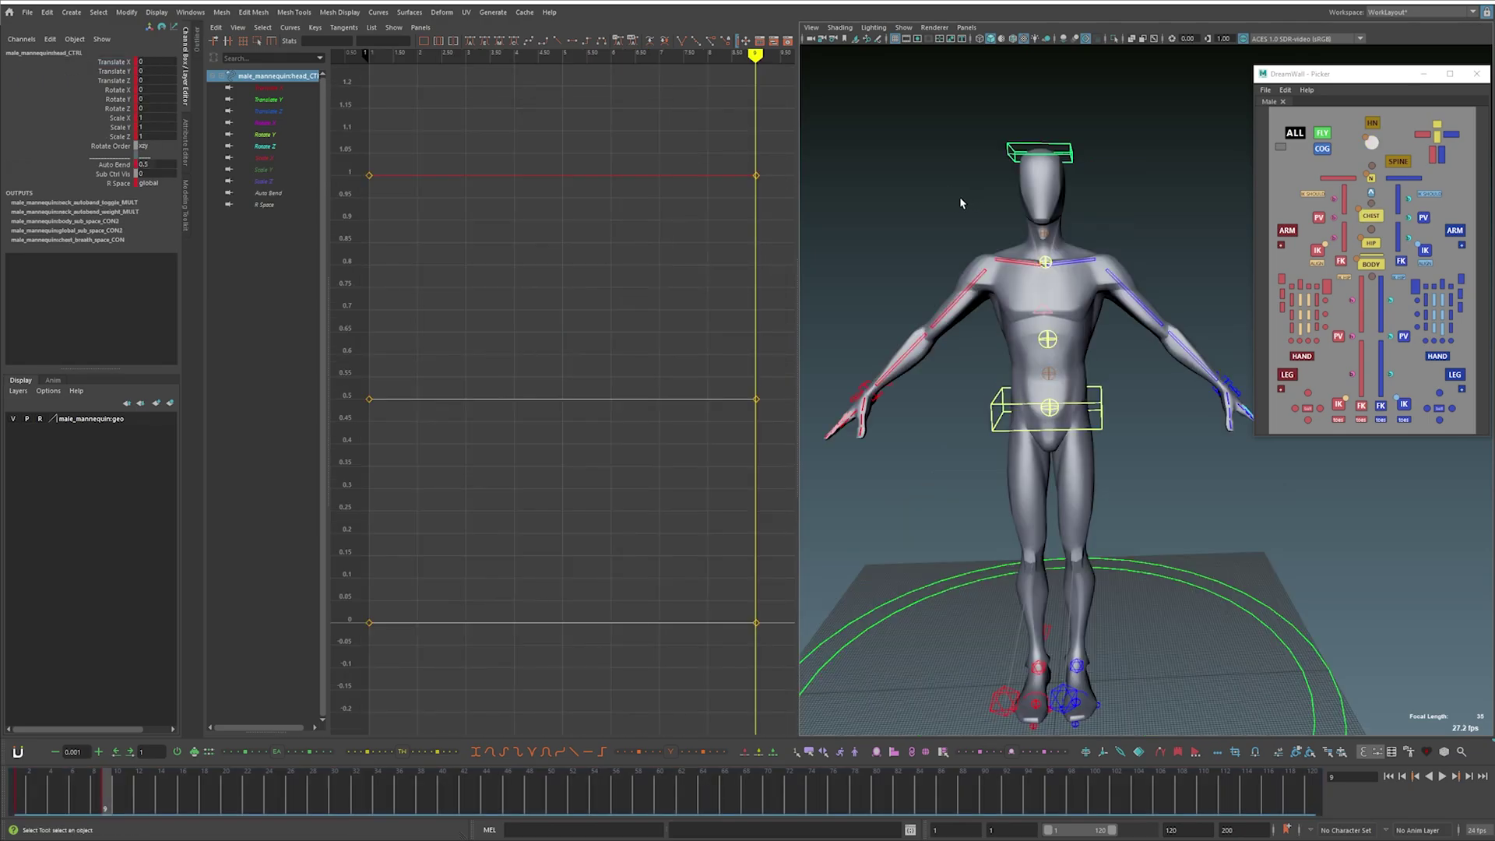
Step: Rotate the body control on frame 9 into a forward bend of about X 51, Y -4, Z -21
{"action": "left_click", "coordinate": [1091, 400]}
{"action": "key", "text": "e"}
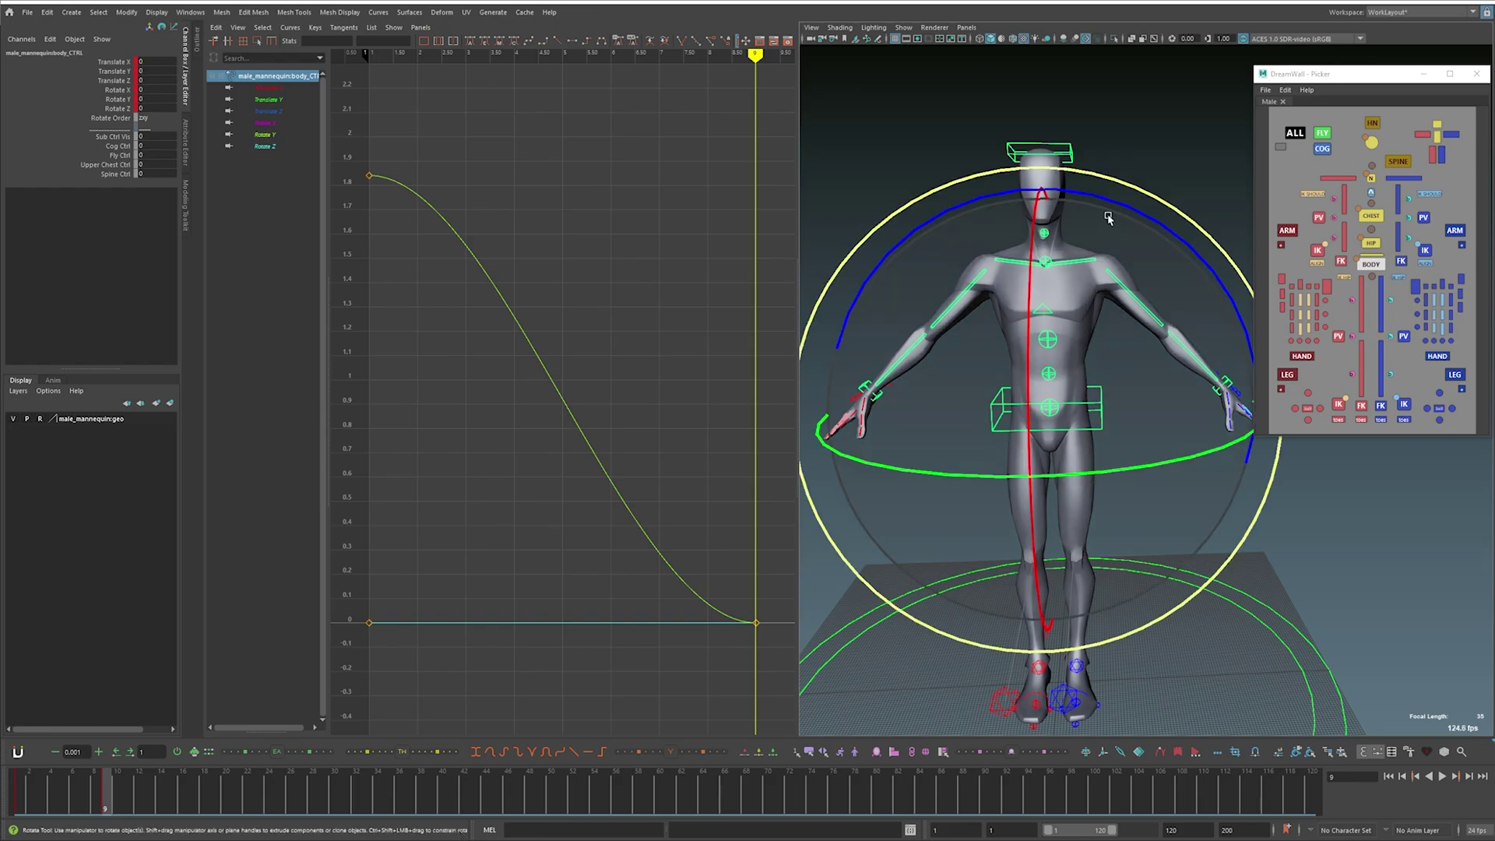
{"action": "left_click_drag", "start_coordinate": [1144, 377], "coordinate": [1039, 477]}
{"action": "key", "text": "ctrl+z"}
{"action": "left_click_drag", "start_coordinate": [1004, 212], "coordinate": [1076, 277]}
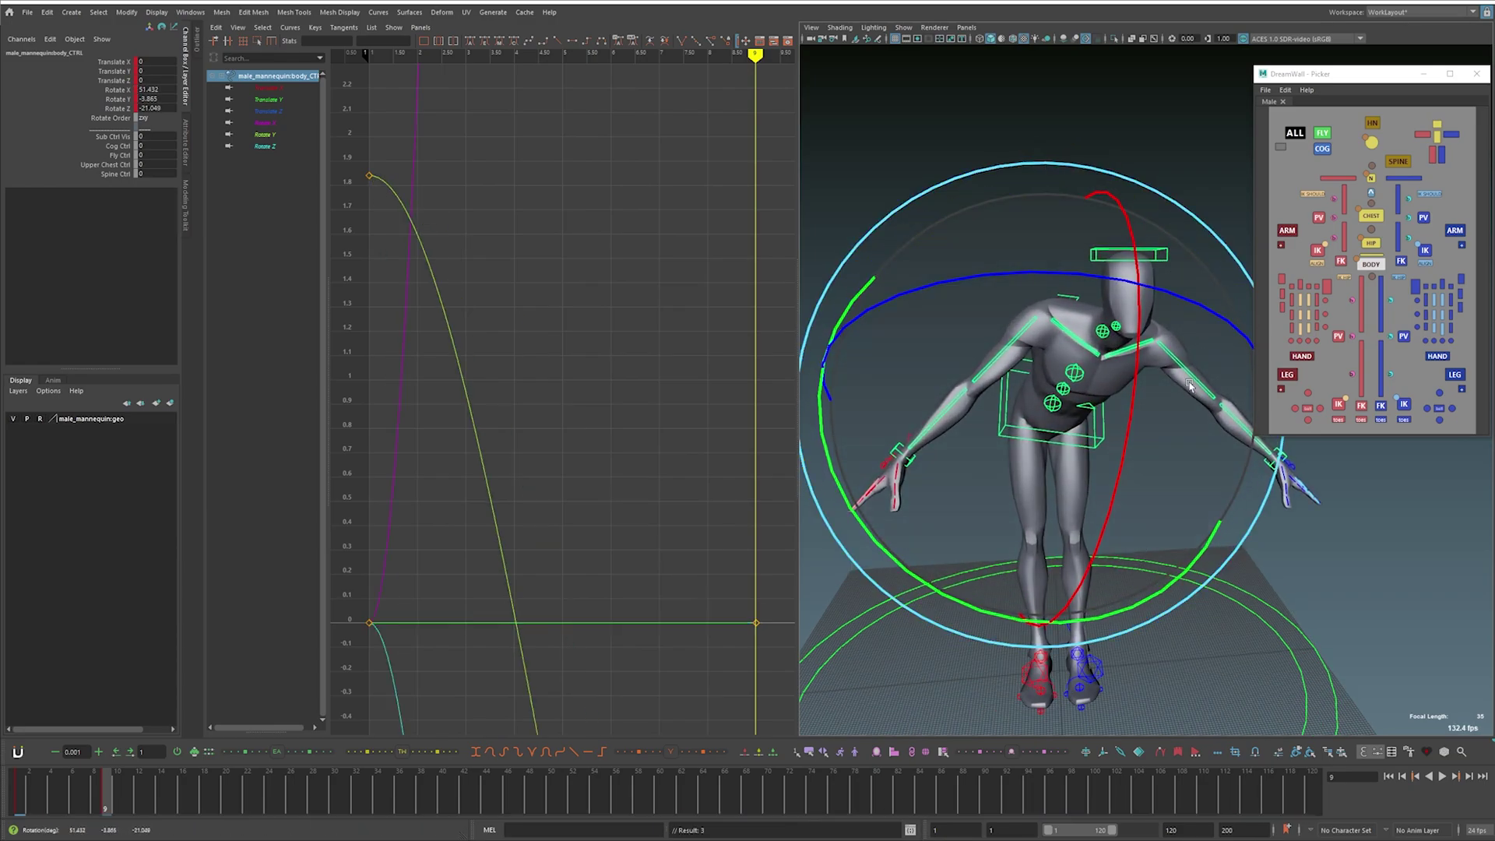
Step: Rotate the head control on frame 9 to about X -2.6, Y 0.4, Z -6.3 and turn it slightly further
{"action": "left_click", "coordinate": [1161, 257]}
{"action": "left_click_drag", "start_coordinate": [1096, 339], "coordinate": [1175, 315]}
{"action": "right_click_drag", "start_coordinate": [606, 365], "coordinate": [591, 460], "text": "alt"}
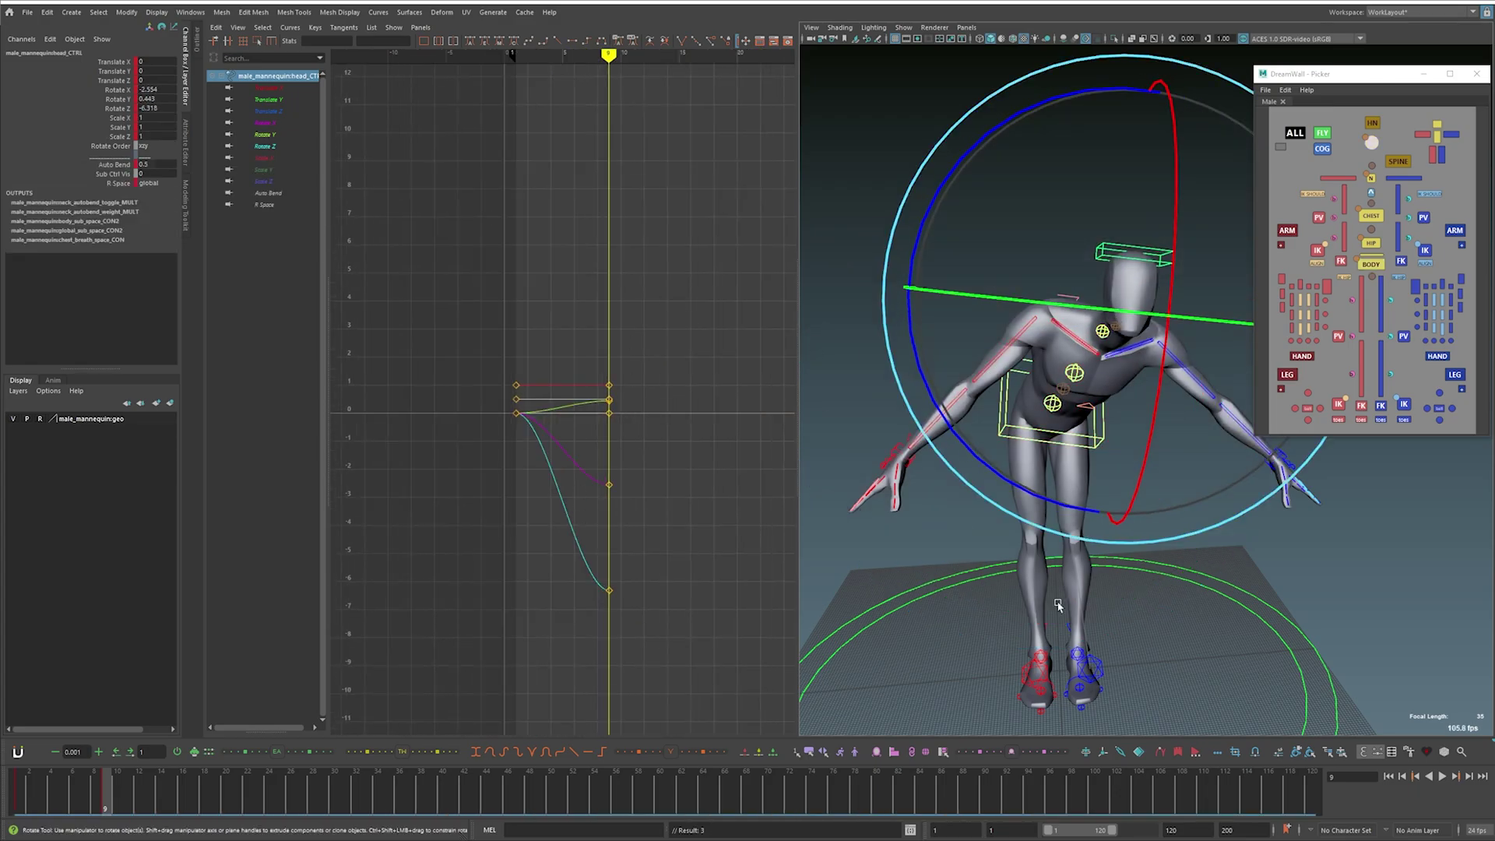
{"action": "key", "text": "q"}
{"action": "left_click_drag", "start_coordinate": [950, 526], "coordinate": [1074, 458], "text": "alt"}
{"action": "key", "text": "e"}
{"action": "left_click_drag", "start_coordinate": [993, 237], "coordinate": [1024, 232]}
{"action": "key", "text": "q"}
{"action": "left_click", "coordinate": [1206, 378]}
{"action": "key", "text": "e"}
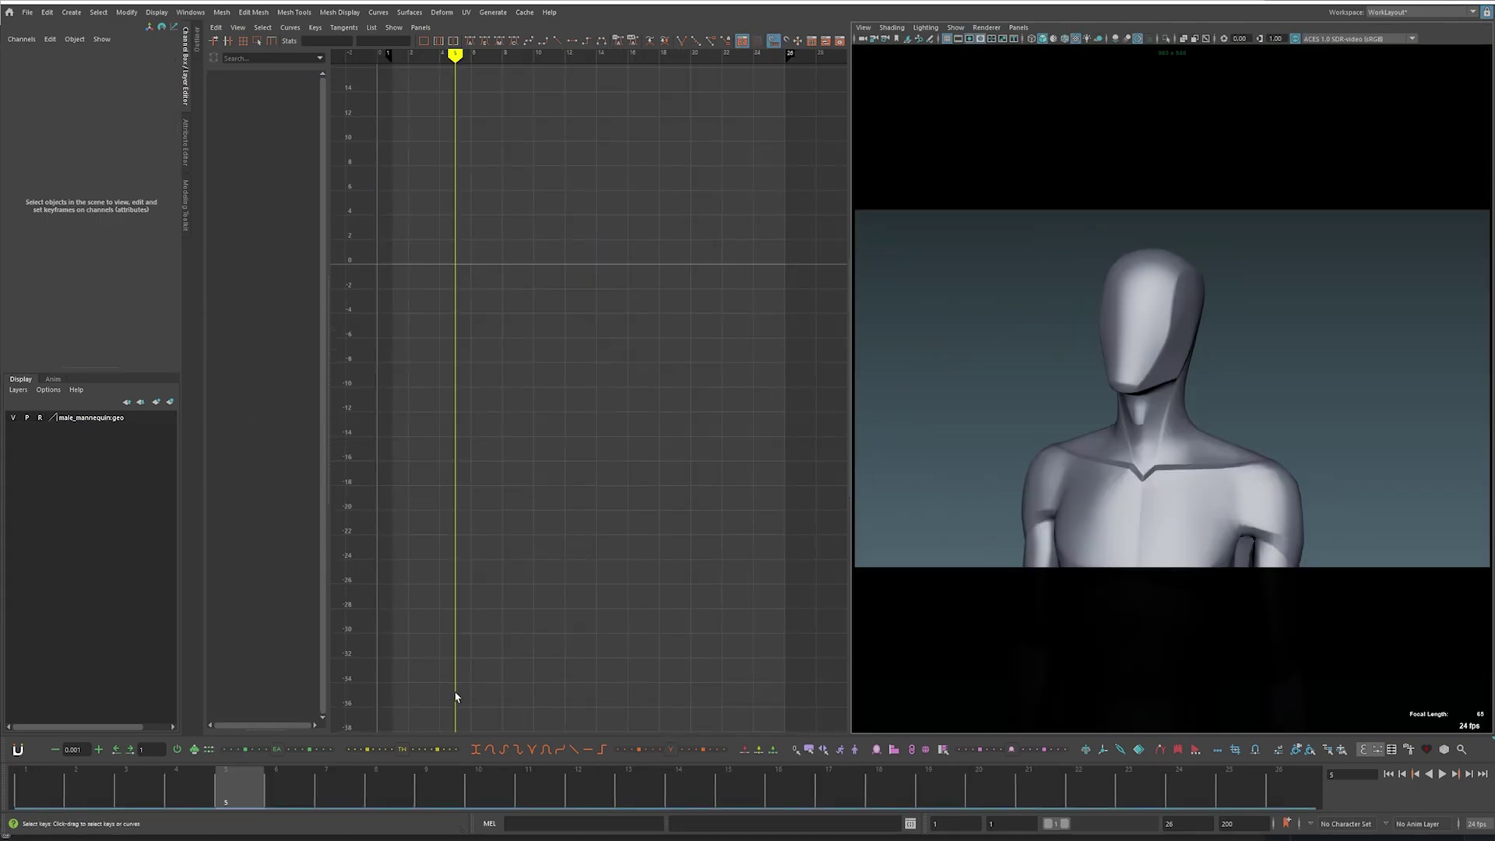
Step: Play the mannequin's head-turn animation from frame 1 and stop the playback
{"action": "key", "text": "alt+shift+v"}
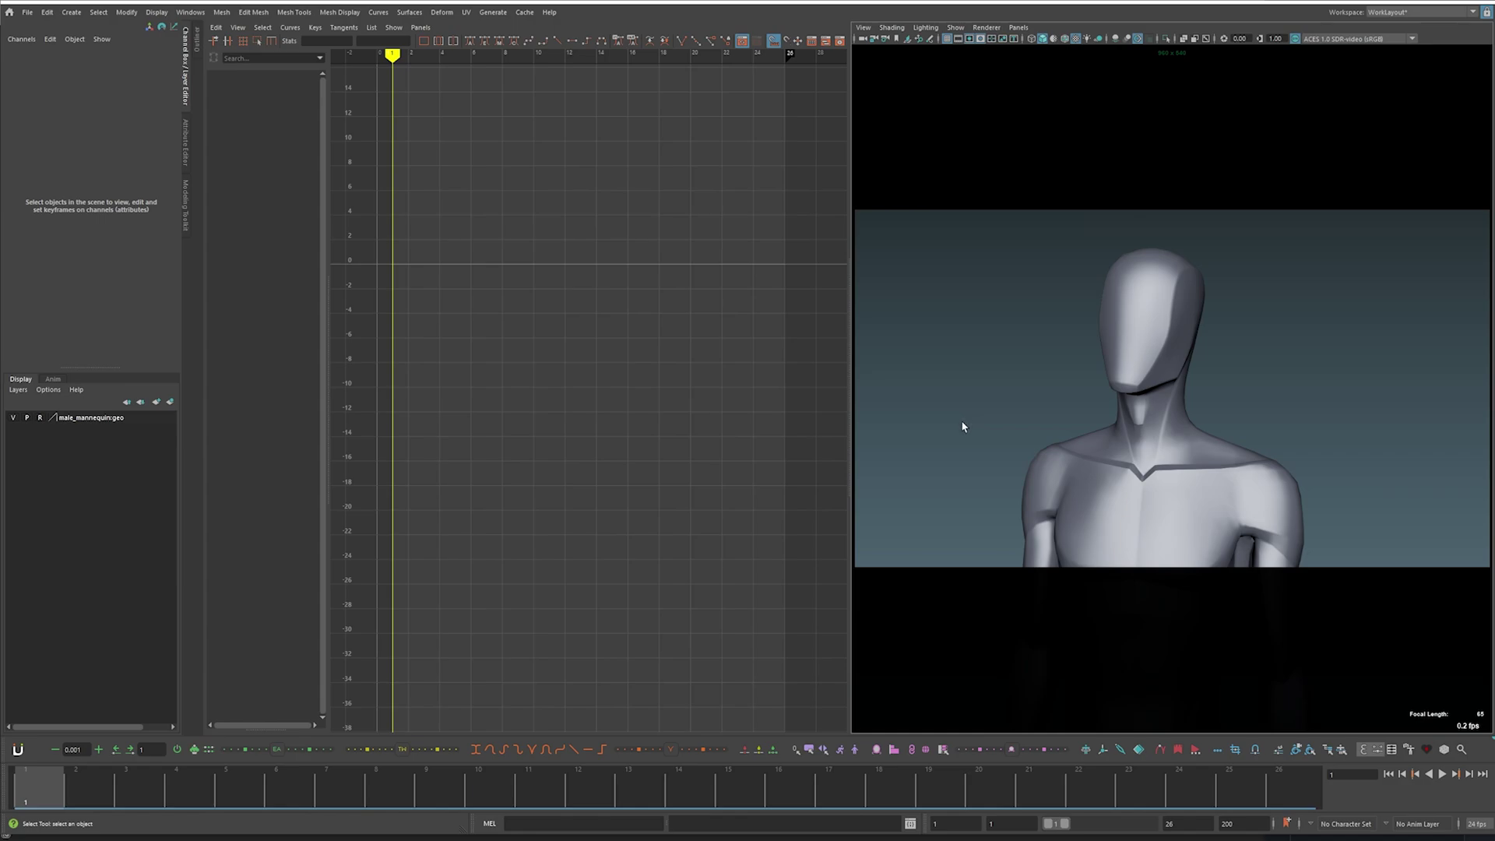
{"action": "key", "text": "alt+v"}
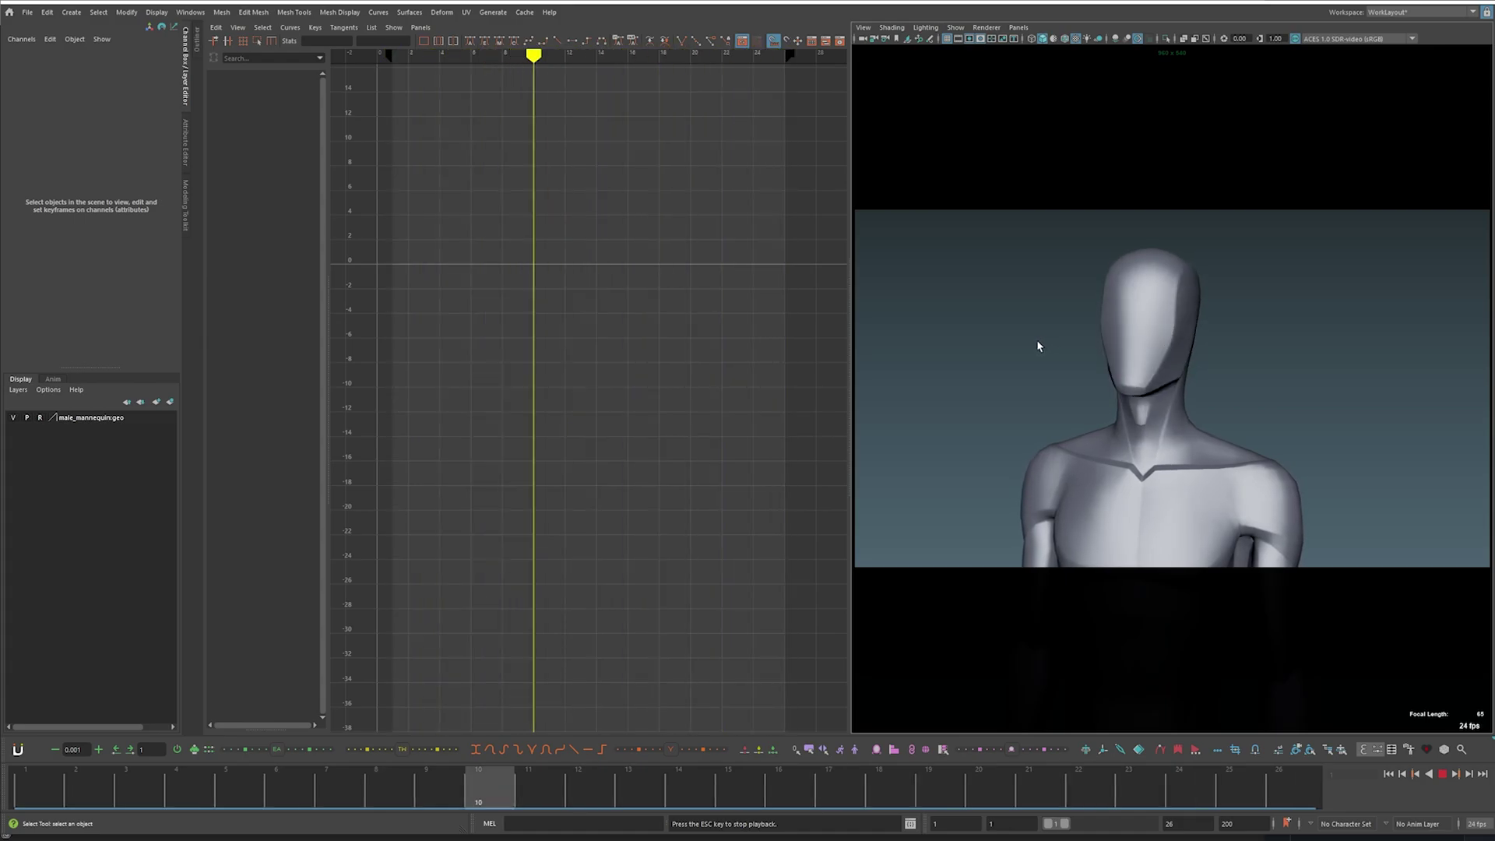
{"action": "key", "text": "Escape"}
Step: Select the head control, switch the Rotate tool to gimbal orientation, test a rotation and return to frame 1
{"action": "left_click", "coordinate": [1084, 252]}
{"action": "key", "text": "e"}
{"action": "key", "text": "e"}
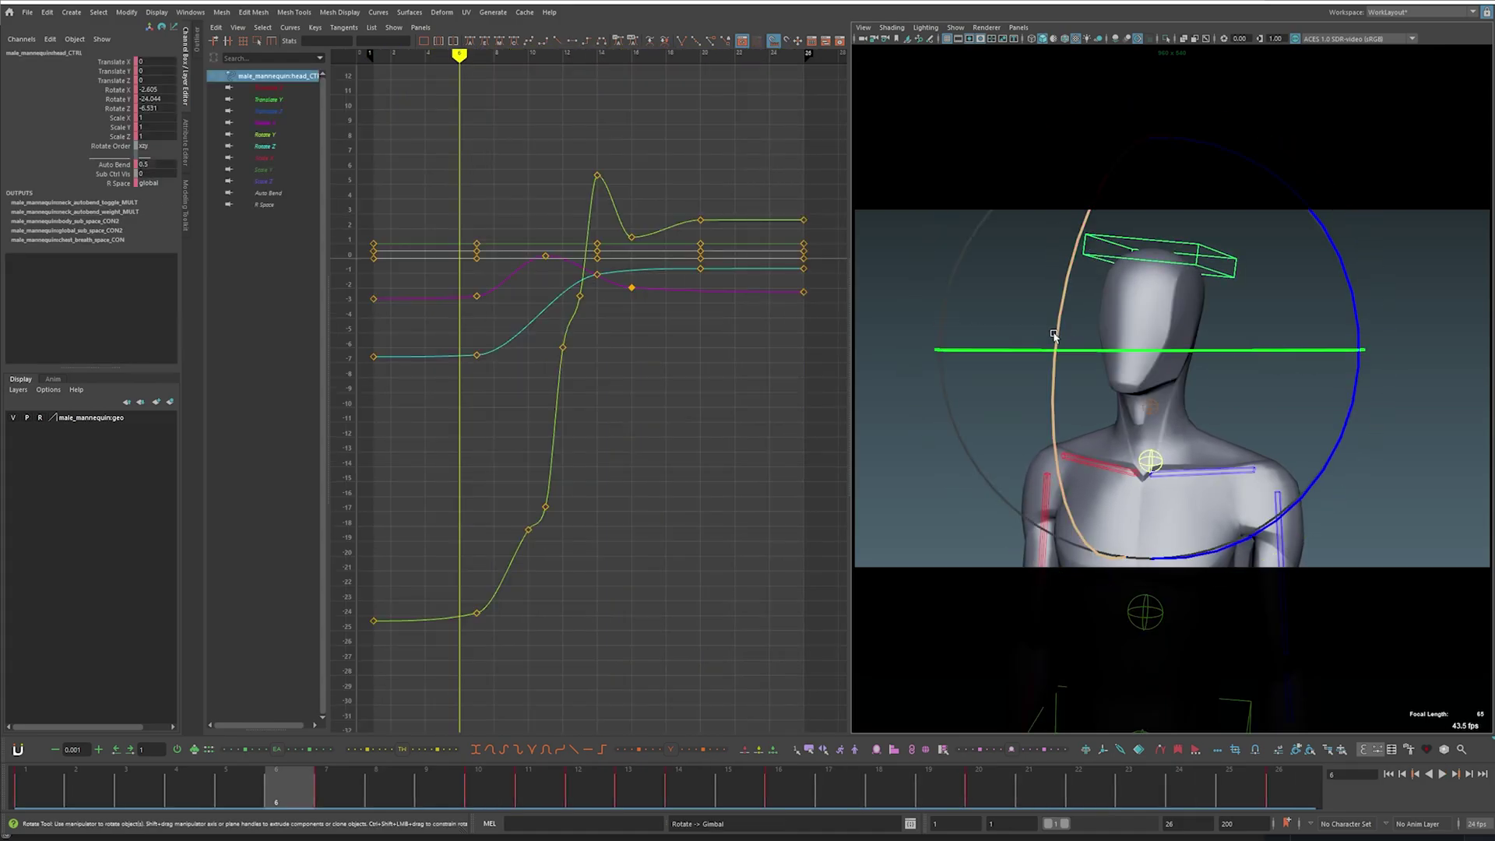
{"action": "left_click_drag", "start_coordinate": [1131, 355], "coordinate": [1181, 355]}
{"action": "key", "text": "alt+shift+v"}
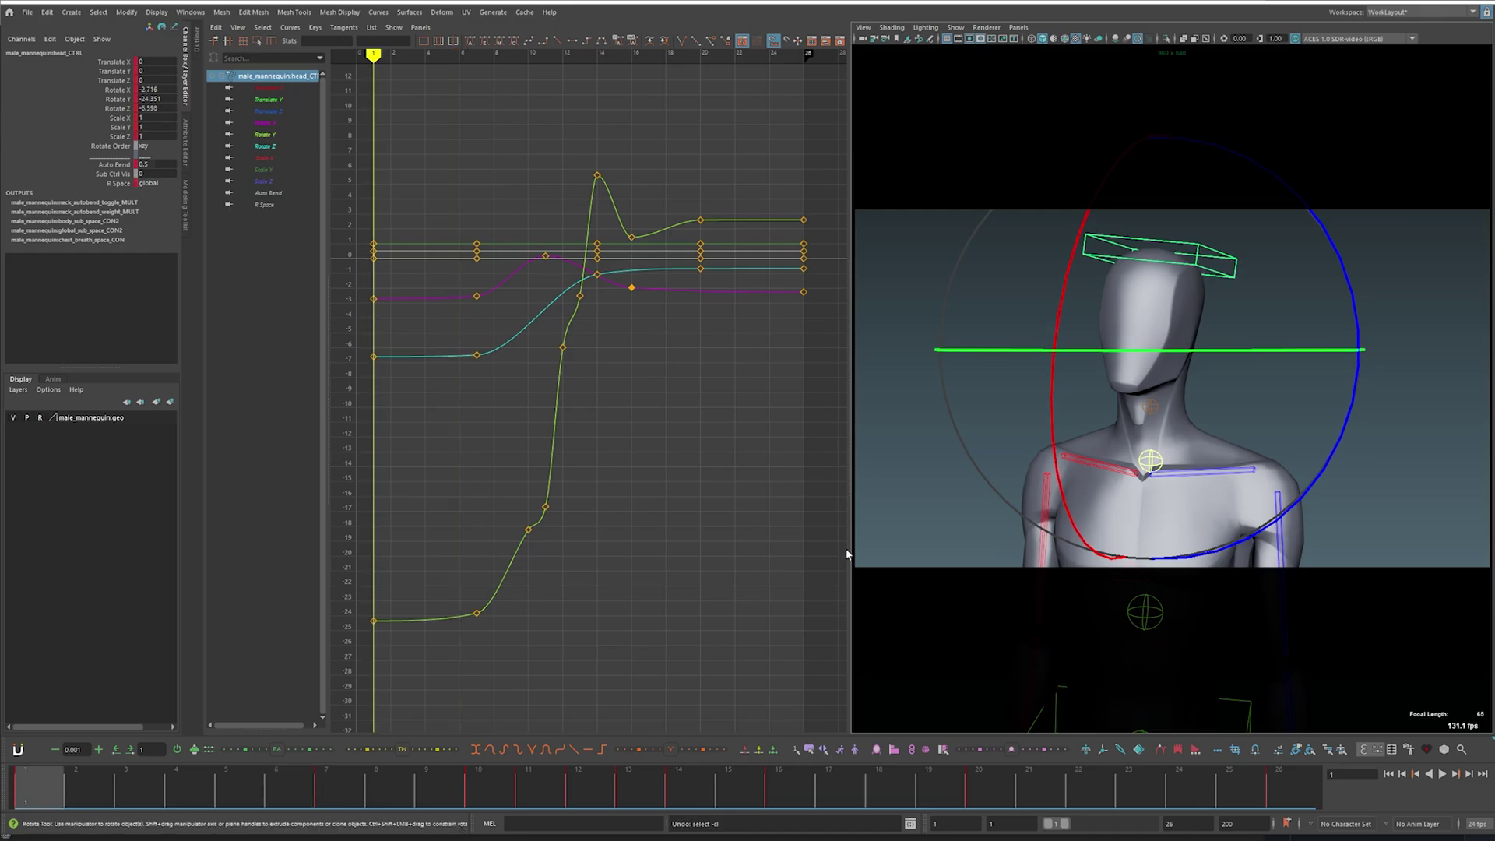
Step: Isolate the head control's Rotate X and then Rotate Y curve in the Graph Editor through synced channel selection, and play the head turn
{"action": "right_click", "coordinate": [106, 102]}
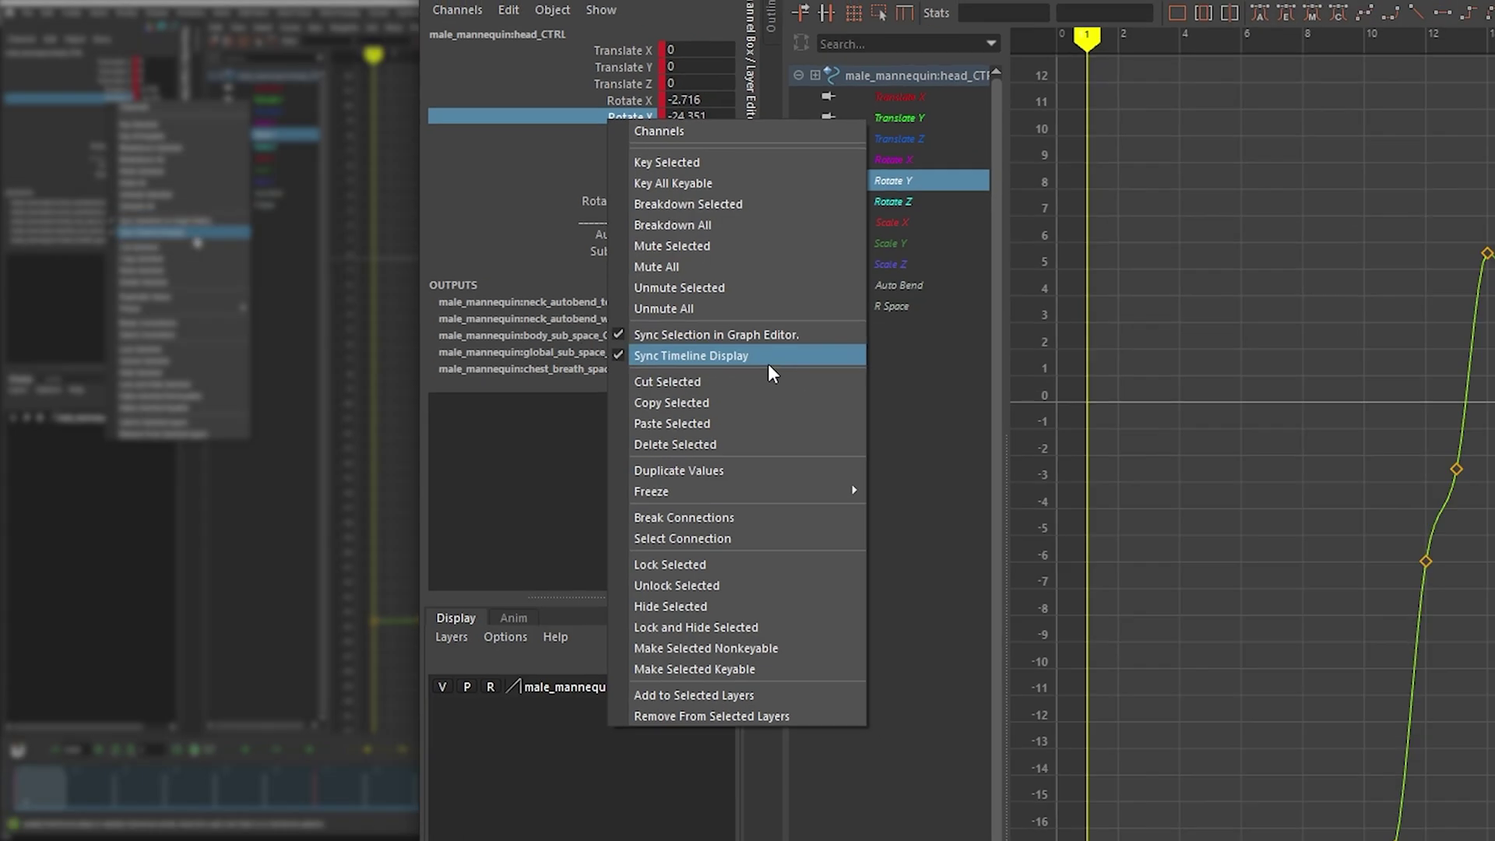
{"action": "left_click", "coordinate": [554, 102]}
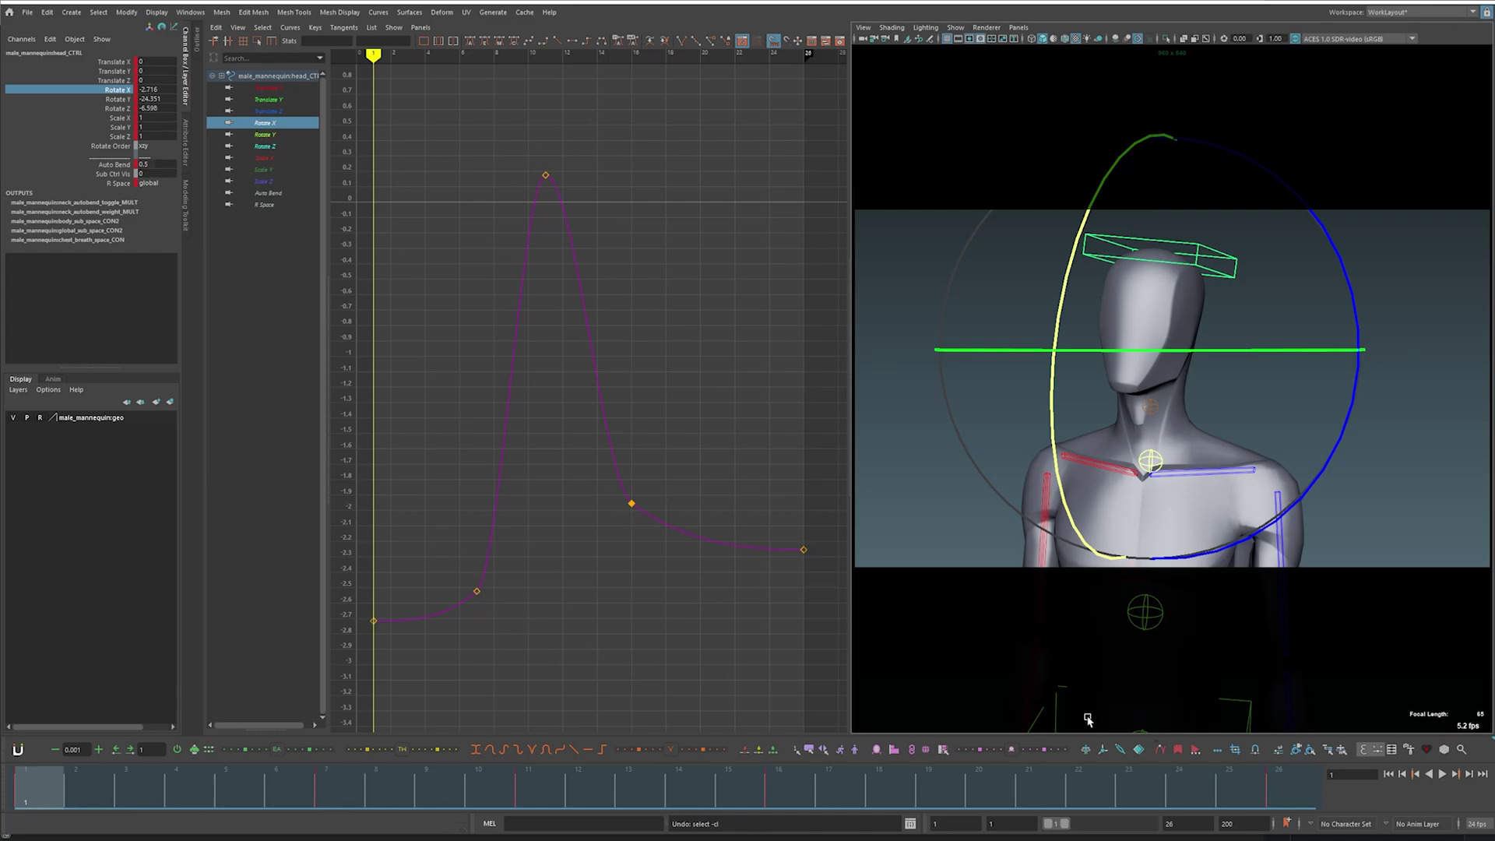
{"action": "left_click", "coordinate": [99, 99]}
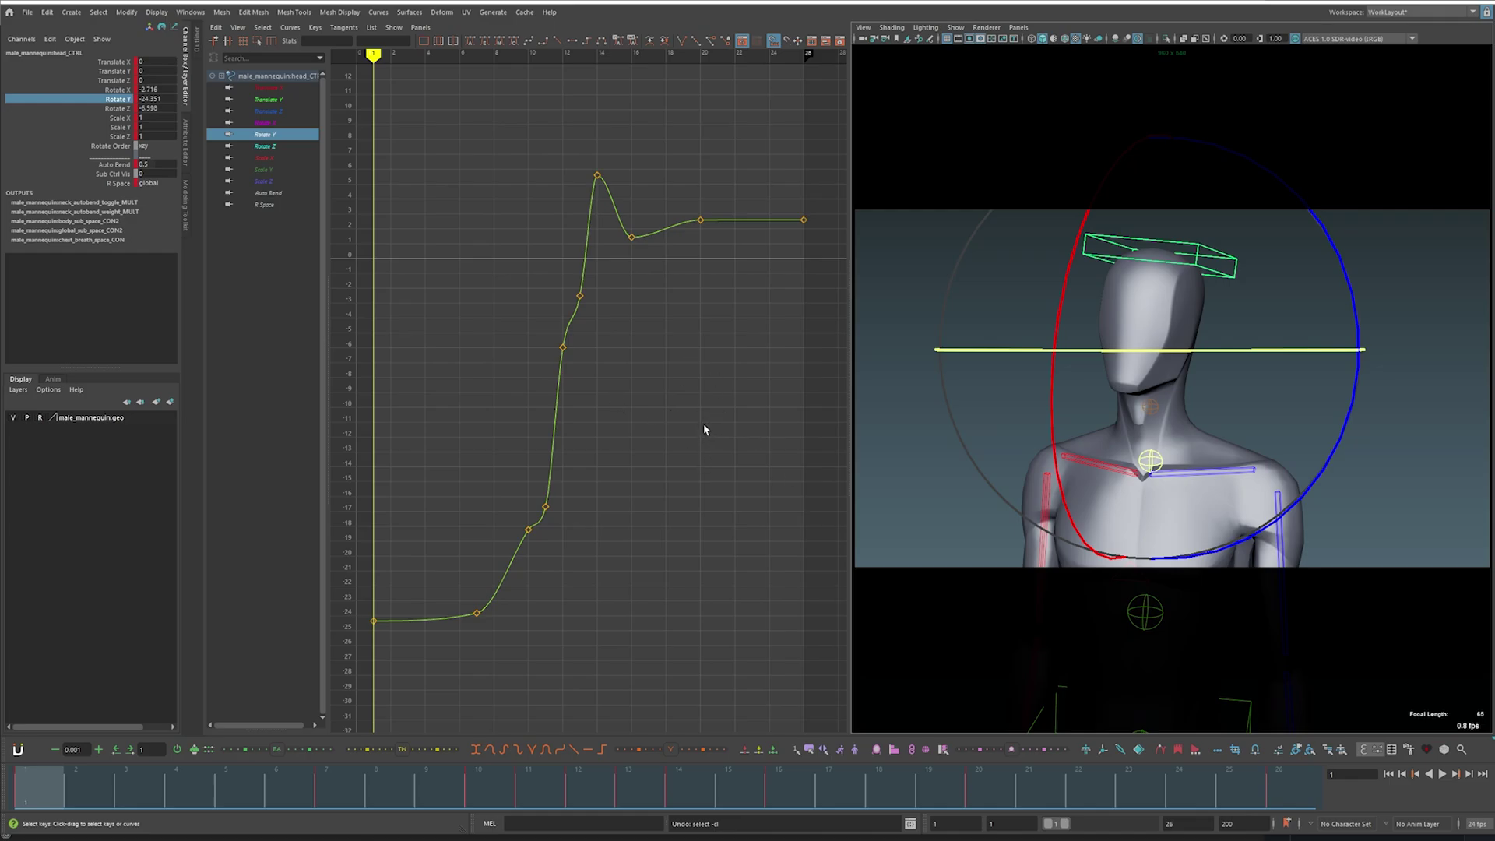
{"action": "key", "text": "alt+v"}
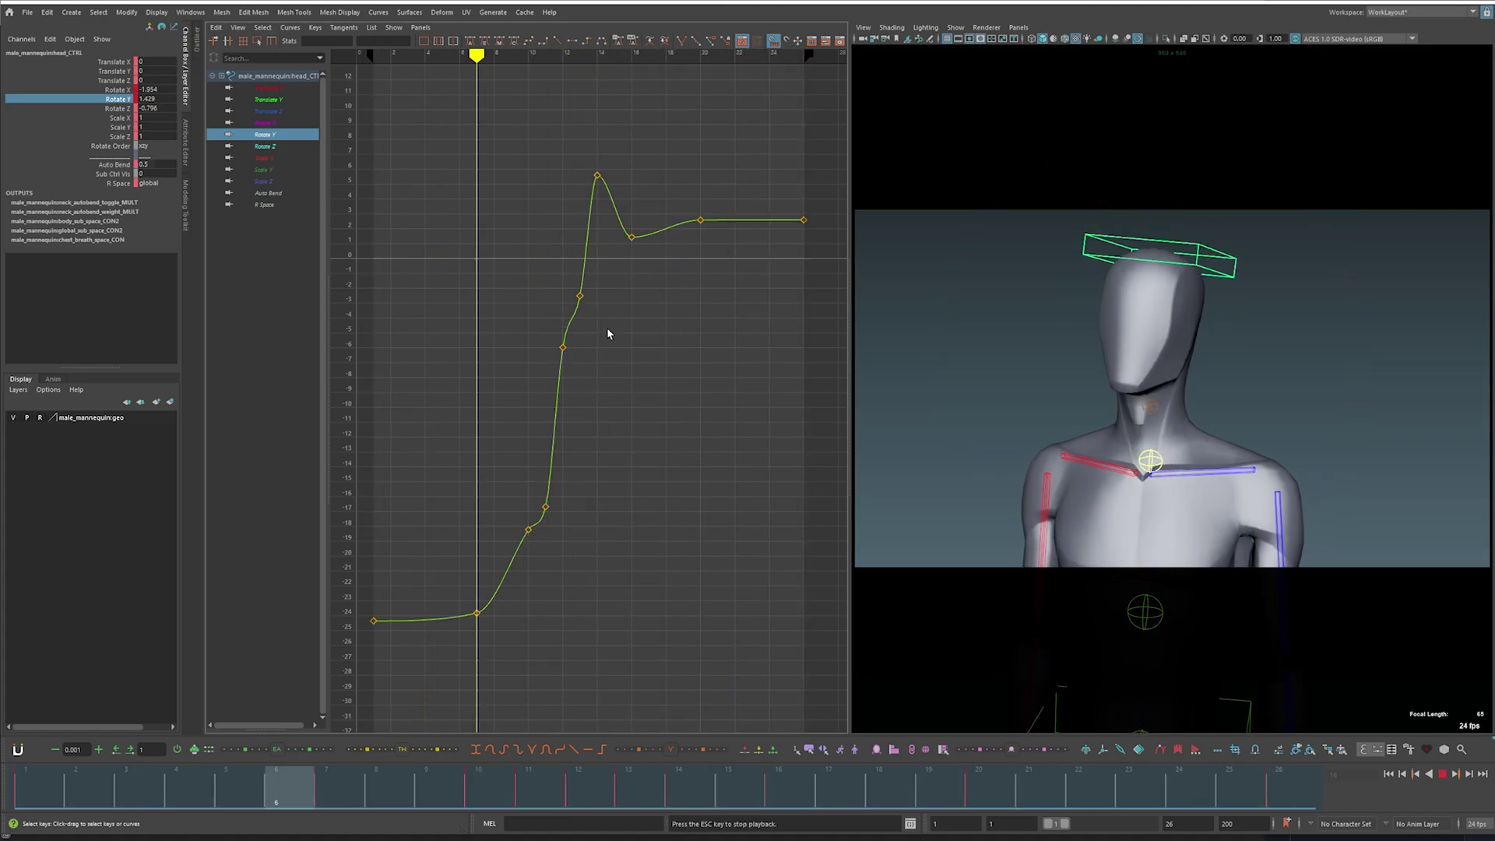
{"action": "key", "text": "Escape"}
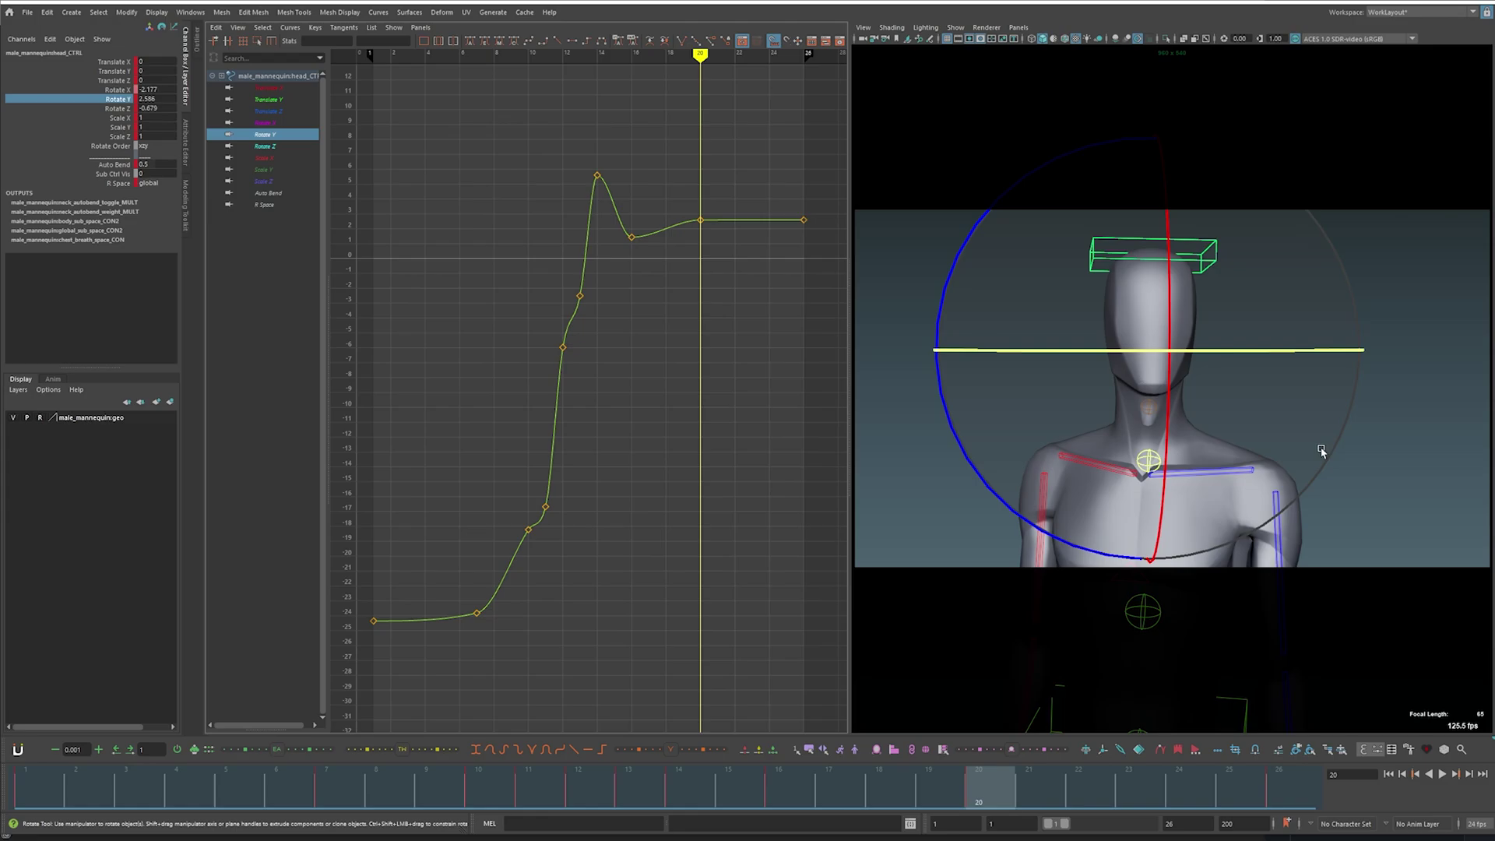
Step: Return to frame 1, test a head rotation to about Y -13.5 and undo it
{"action": "key", "text": "alt+shift+v"}
{"action": "left_click_drag", "start_coordinate": [1018, 349], "coordinate": [1052, 347]}
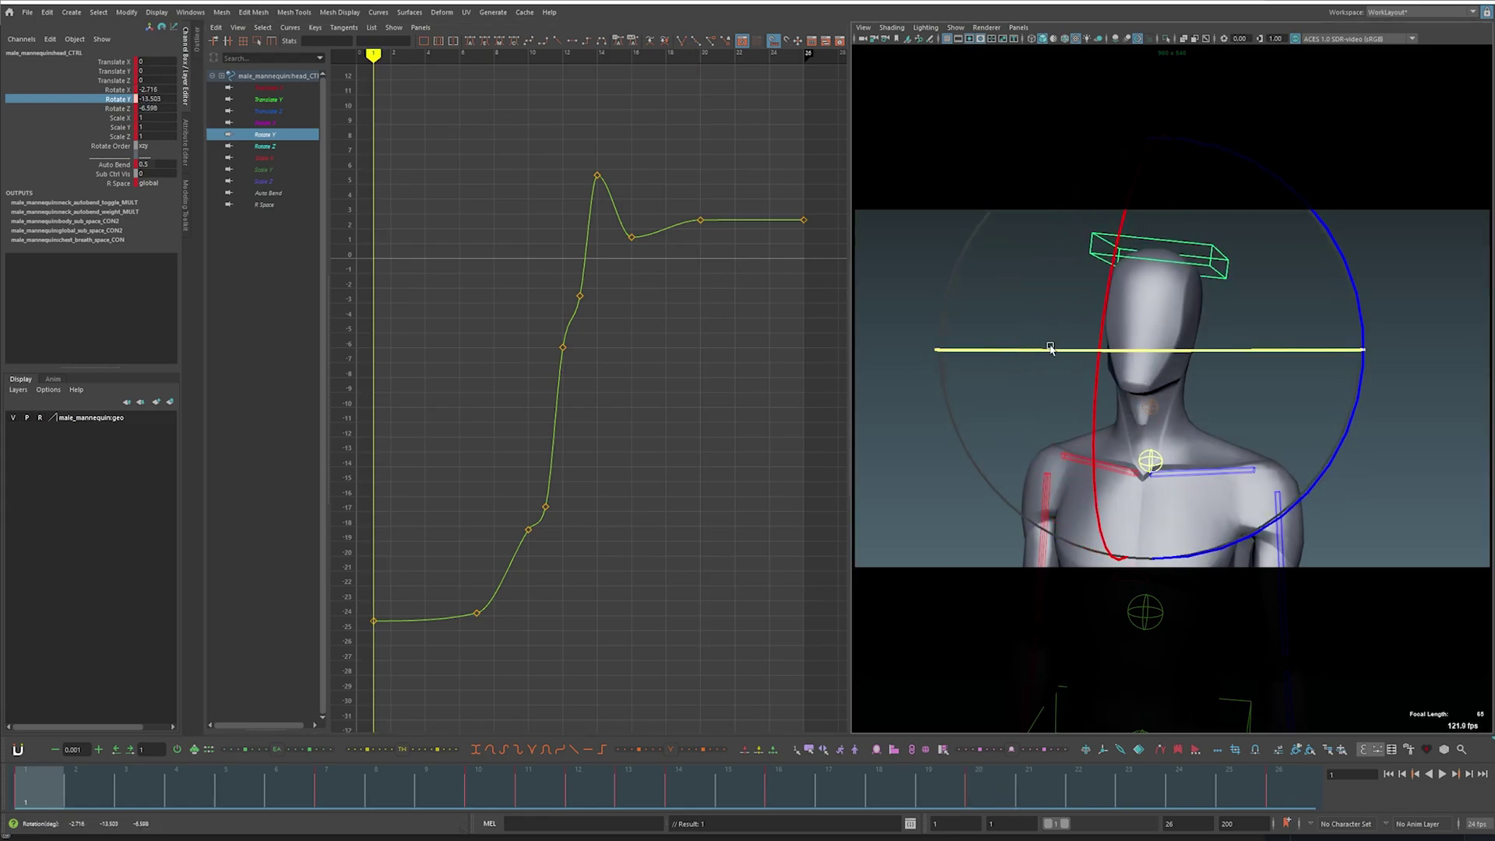
{"action": "key", "text": "ctrl+z"}
Step: Examine the Rotate Y spacing between the keys on frames 7 and 10 by stepping through them and playing the animation
{"action": "key", "text": "period"}
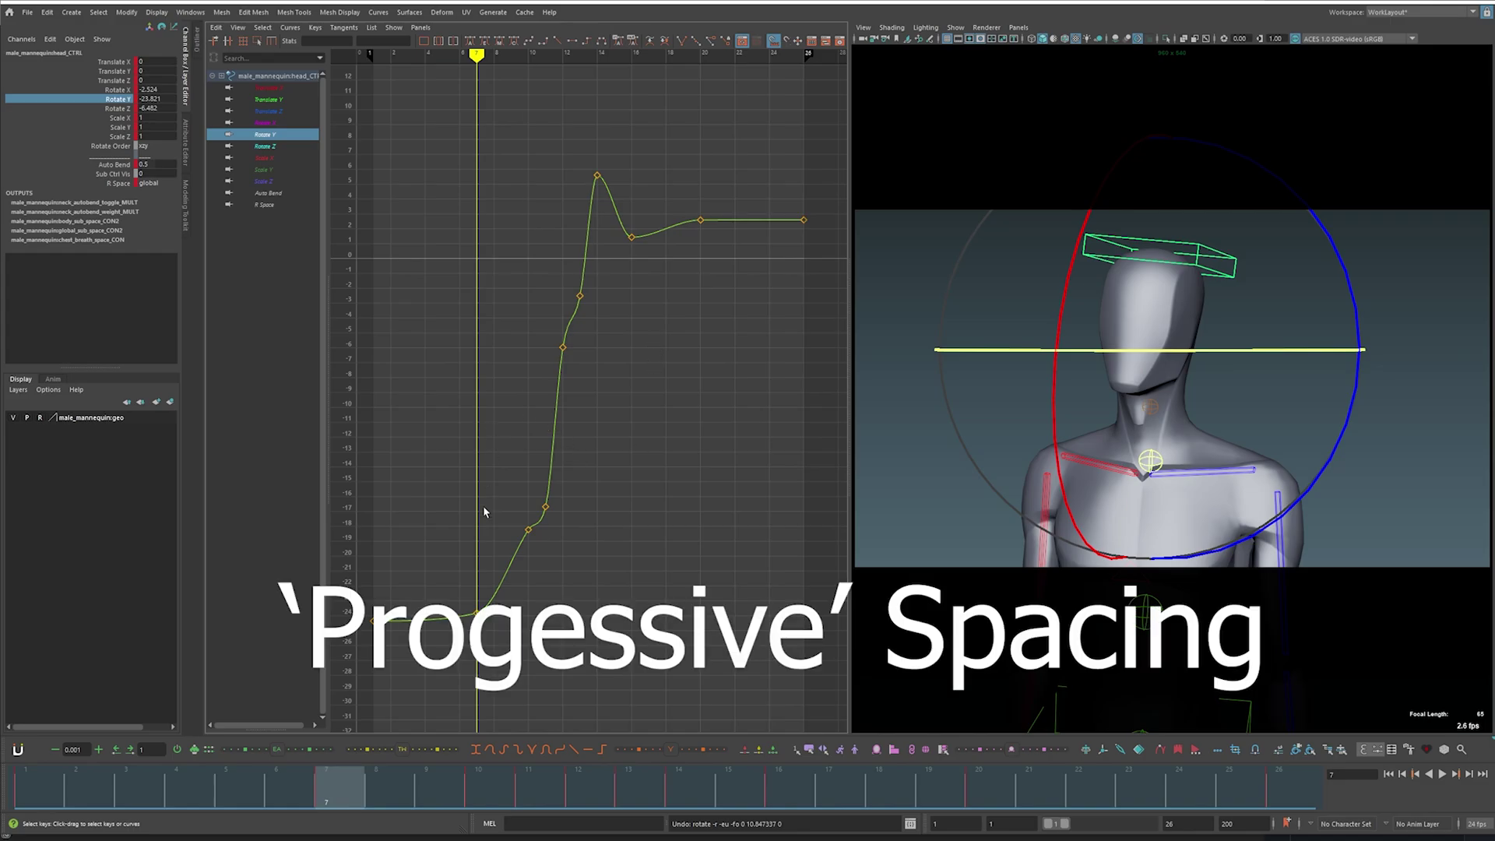
{"action": "key", "text": "period"}
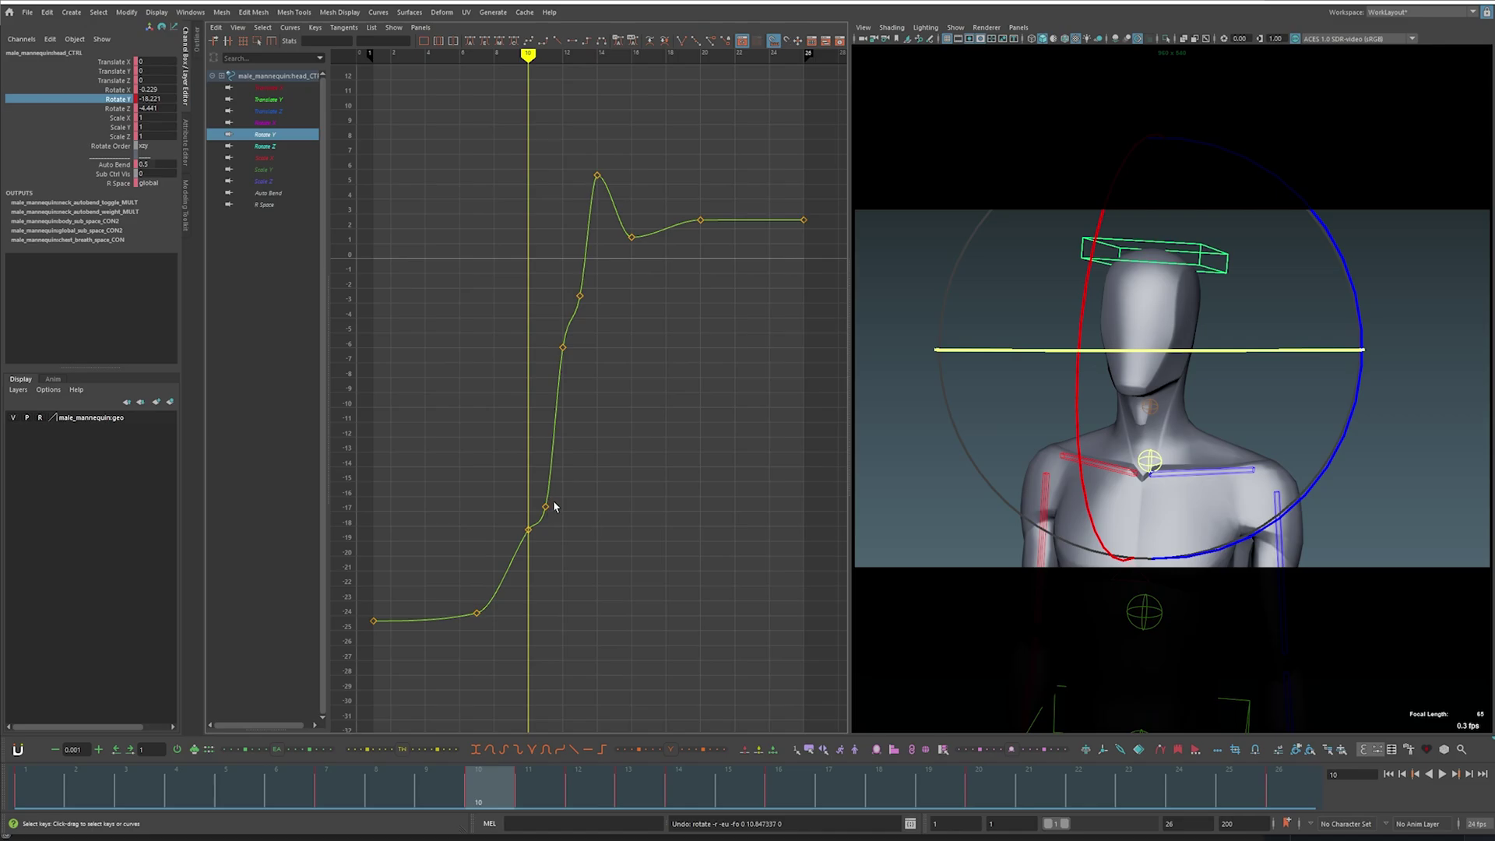
{"action": "key", "text": "comma"}
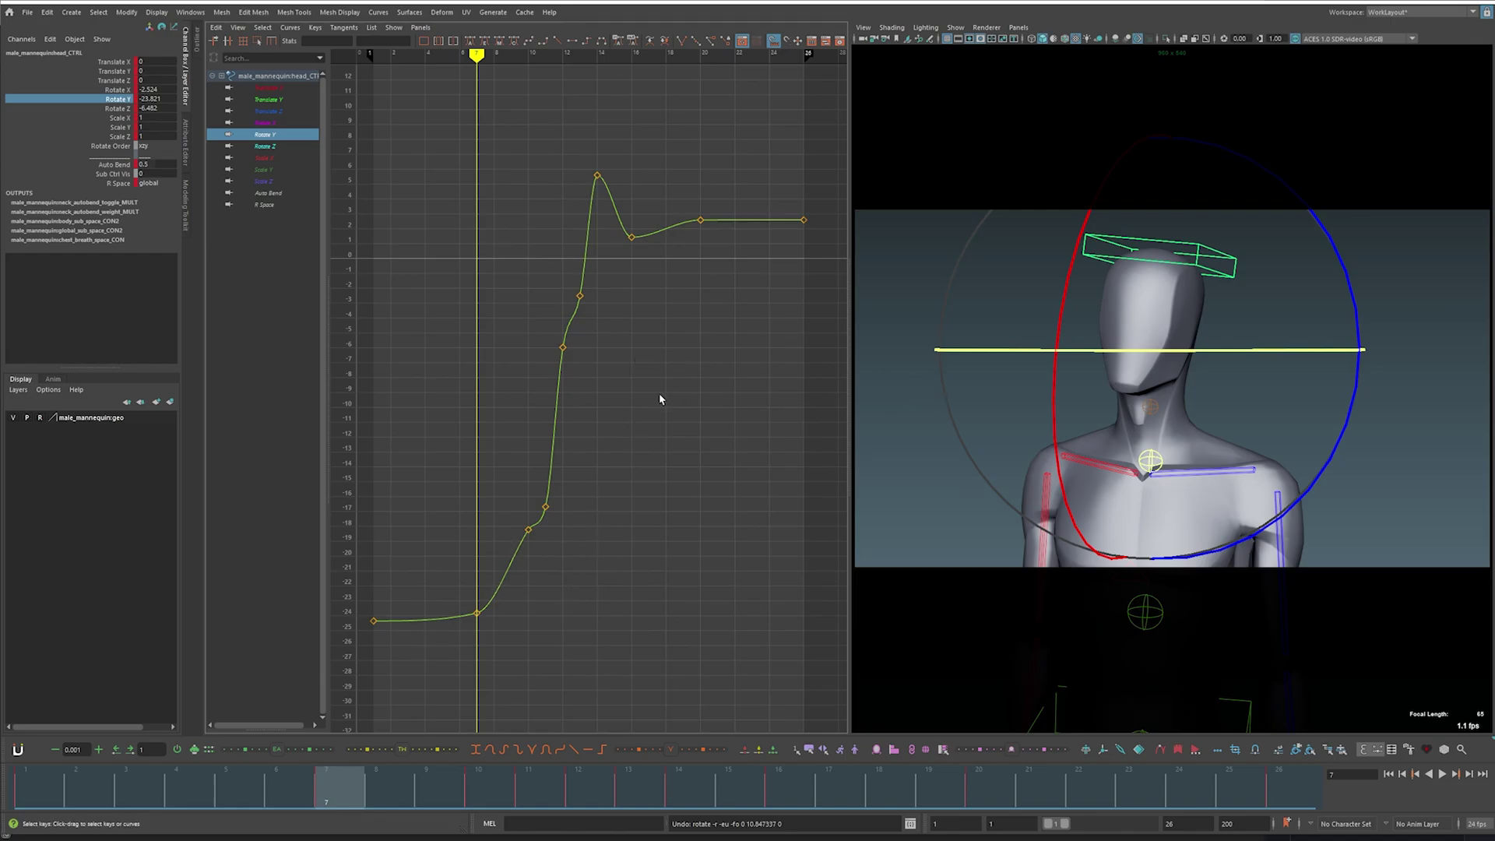
{"action": "key", "text": "alt+v"}
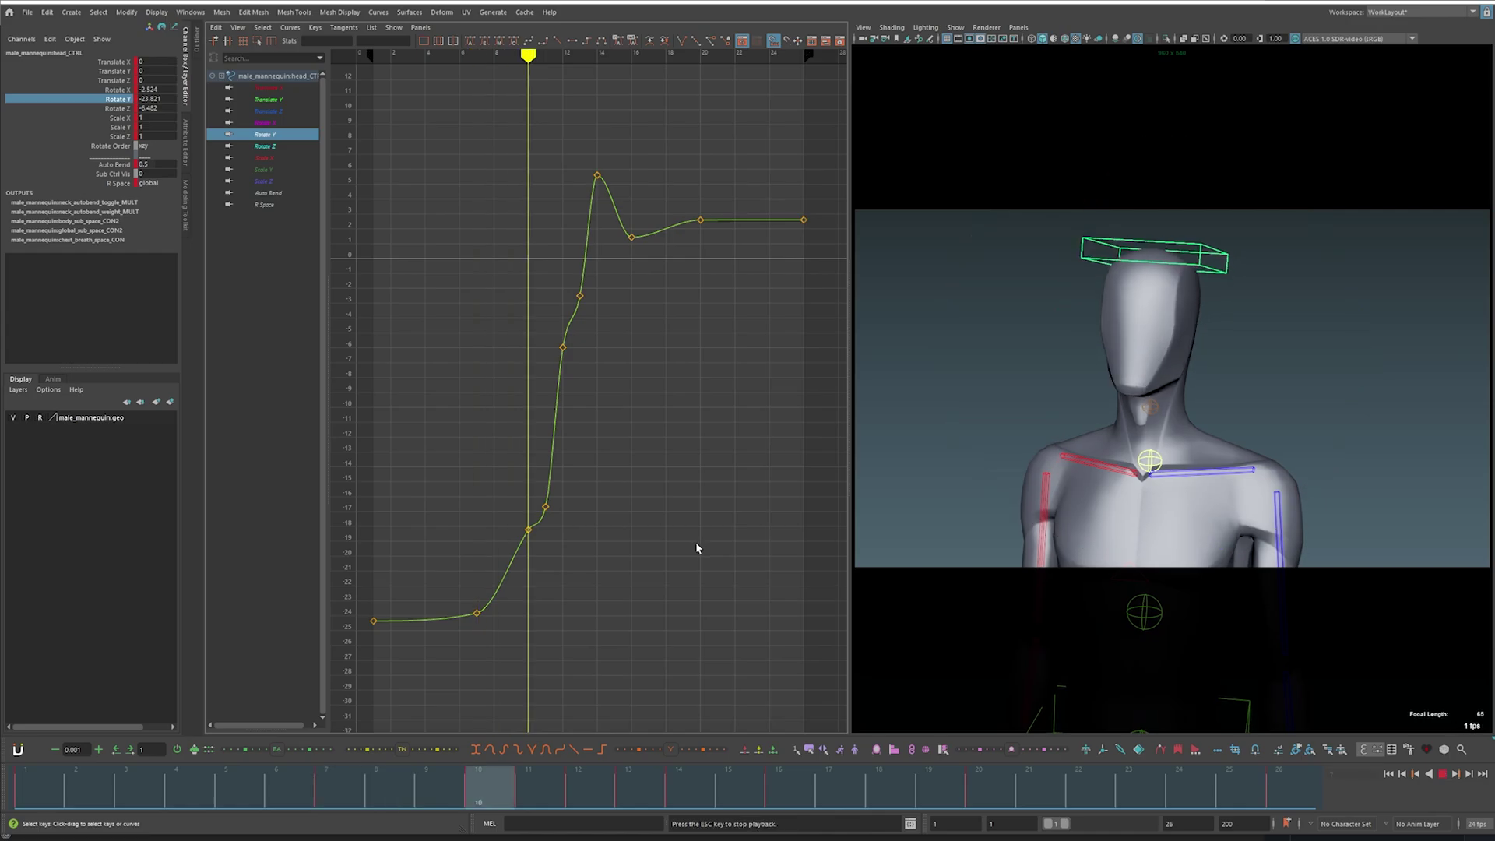
{"action": "key", "text": "Escape"}
{"action": "key", "text": "alt+v"}
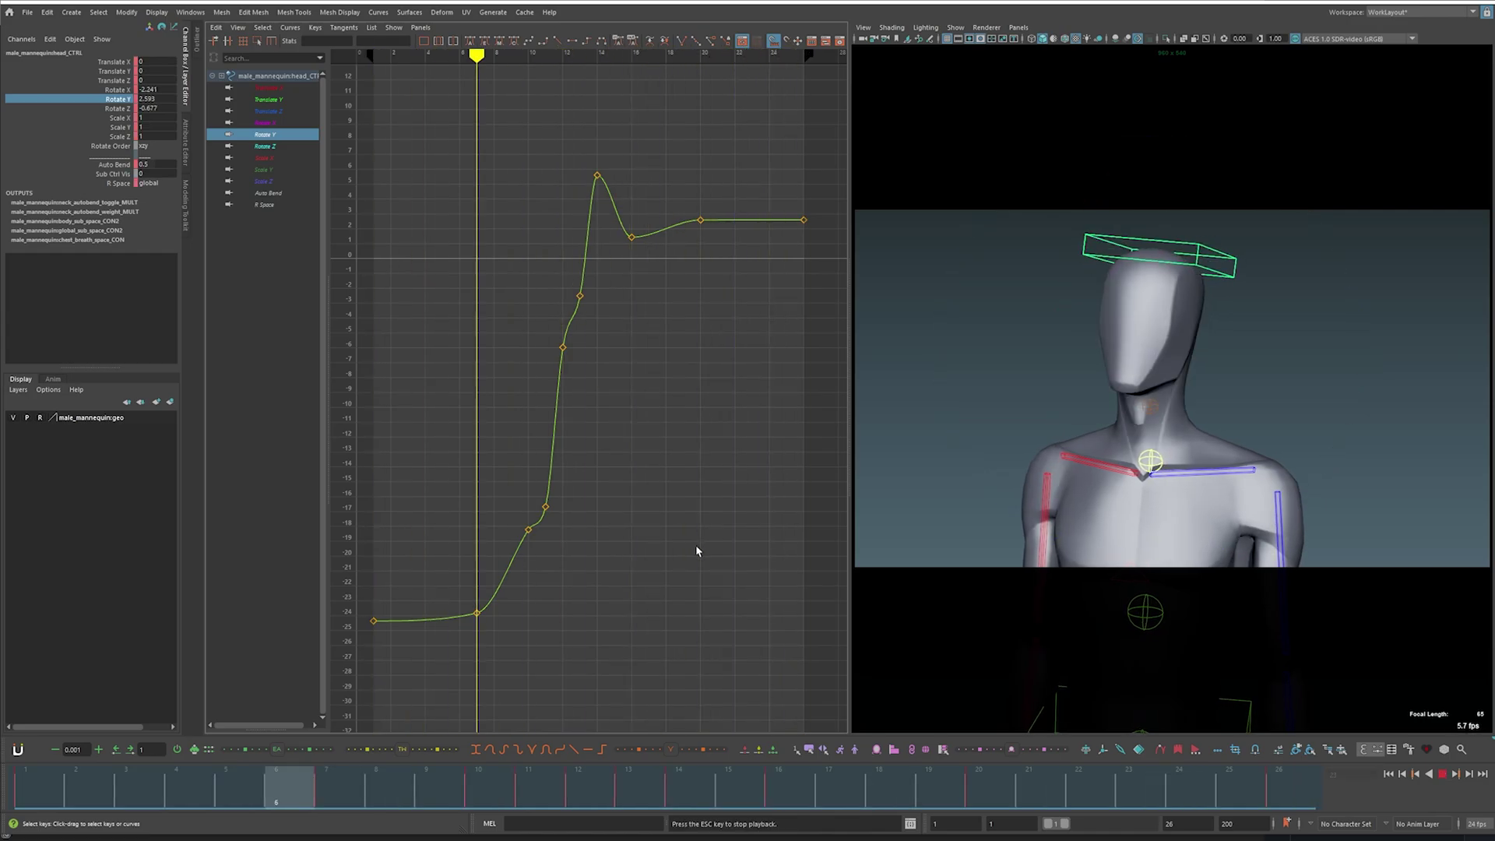
{"action": "key", "text": "Escape"}
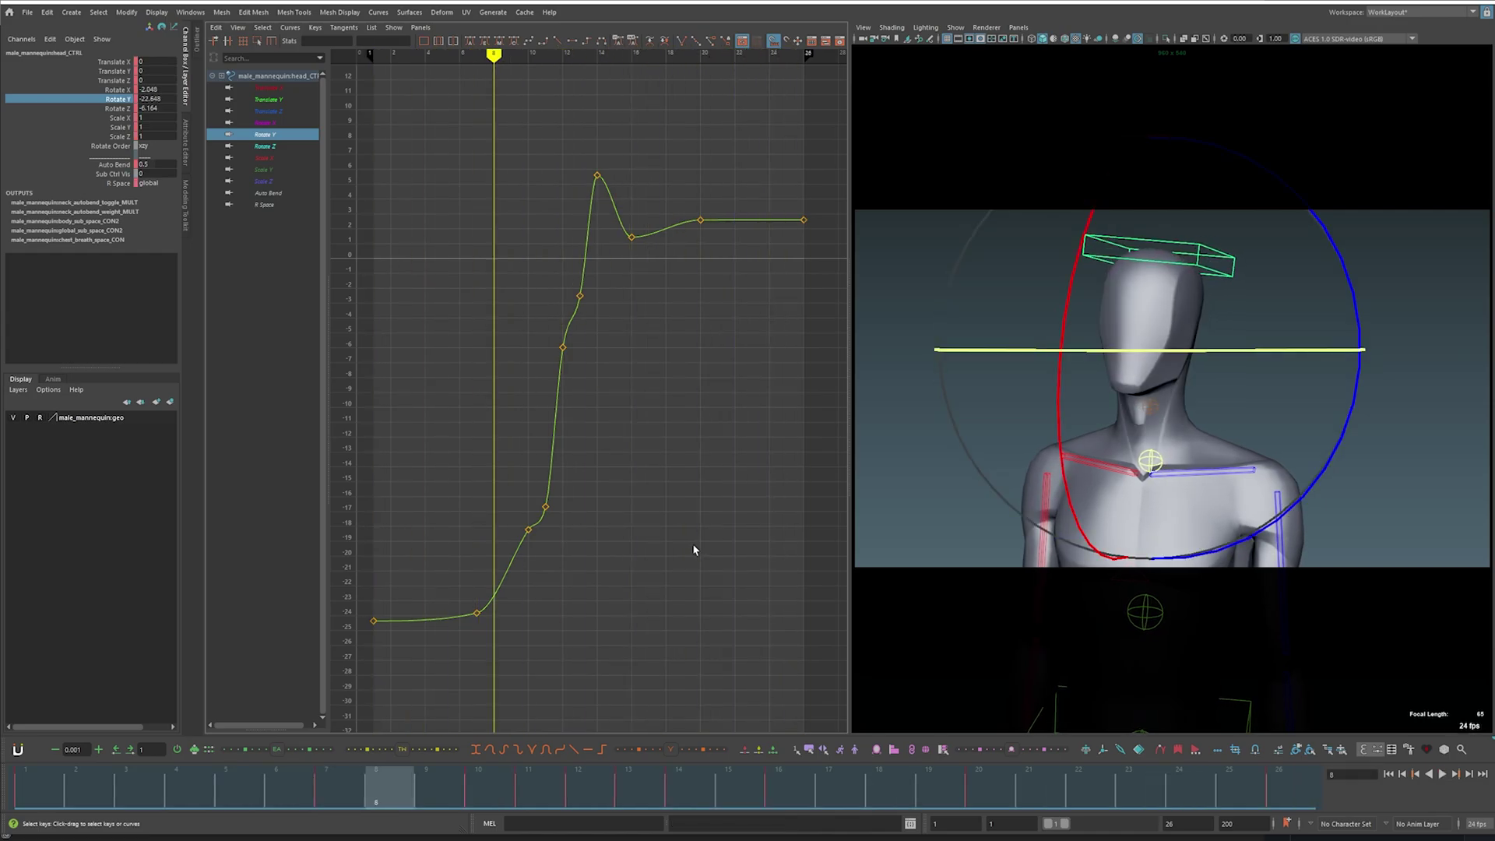
Step: Lower the head control's Rotate Y key on frame 10 to about -21.1, keeping its timing
{"action": "key", "text": "period"}
{"action": "left_click_drag", "start_coordinate": [504, 517], "coordinate": [535, 542]}
{"action": "middle_click_drag", "start_coordinate": [562, 517], "coordinate": [567, 574], "text": "shift"}
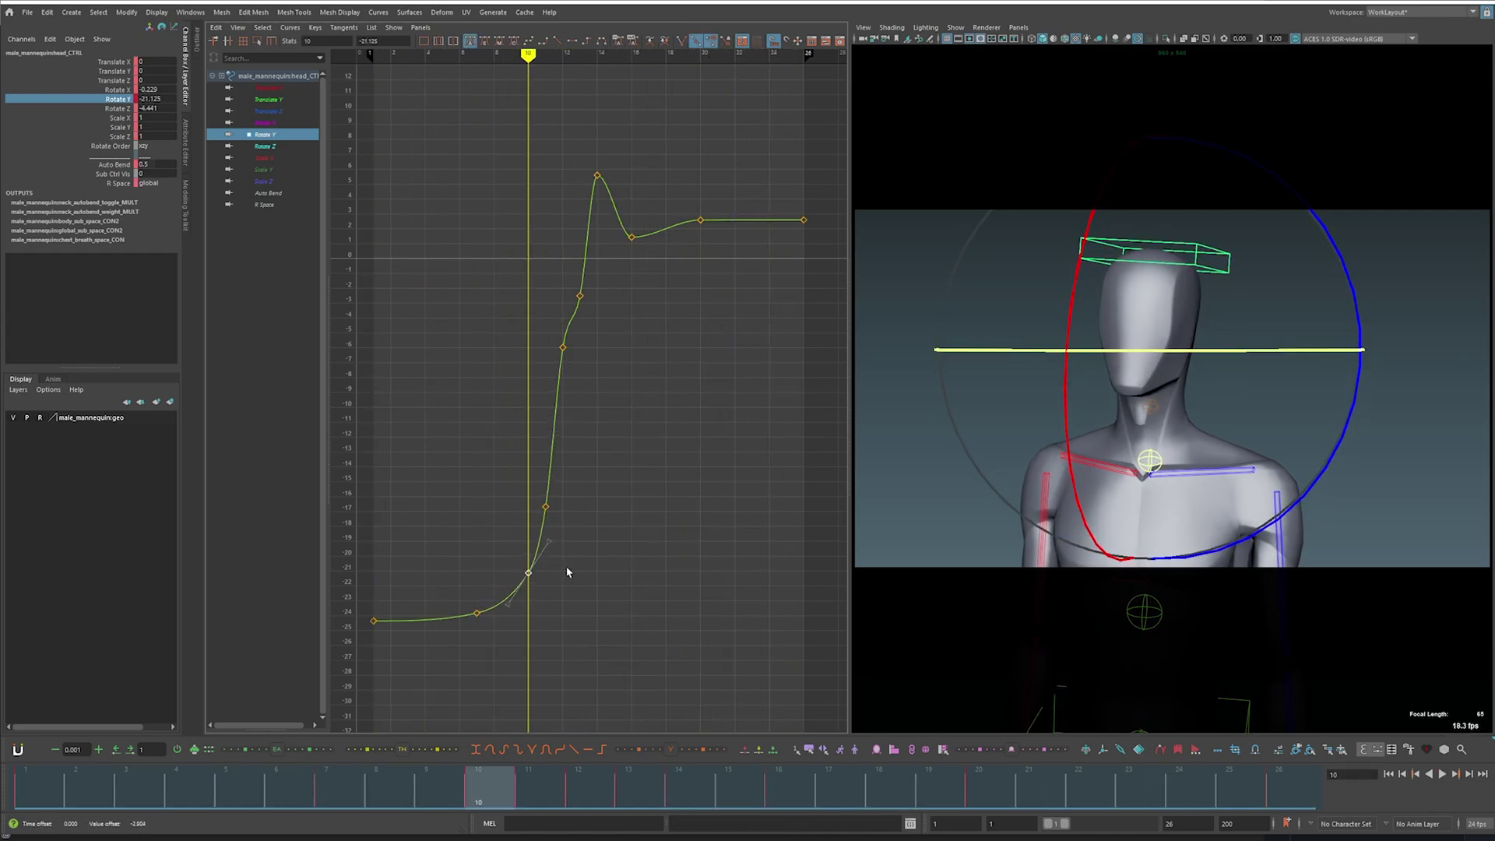
{"action": "left_click", "coordinate": [567, 574]}
Step: Delete the Rotate Y overshoot key on frame 14 and raise the key on frame 13 to about -1.6
{"action": "key", "text": "period"}
{"action": "key", "text": "period"}
{"action": "key", "text": "period"}
{"action": "key", "text": "period"}
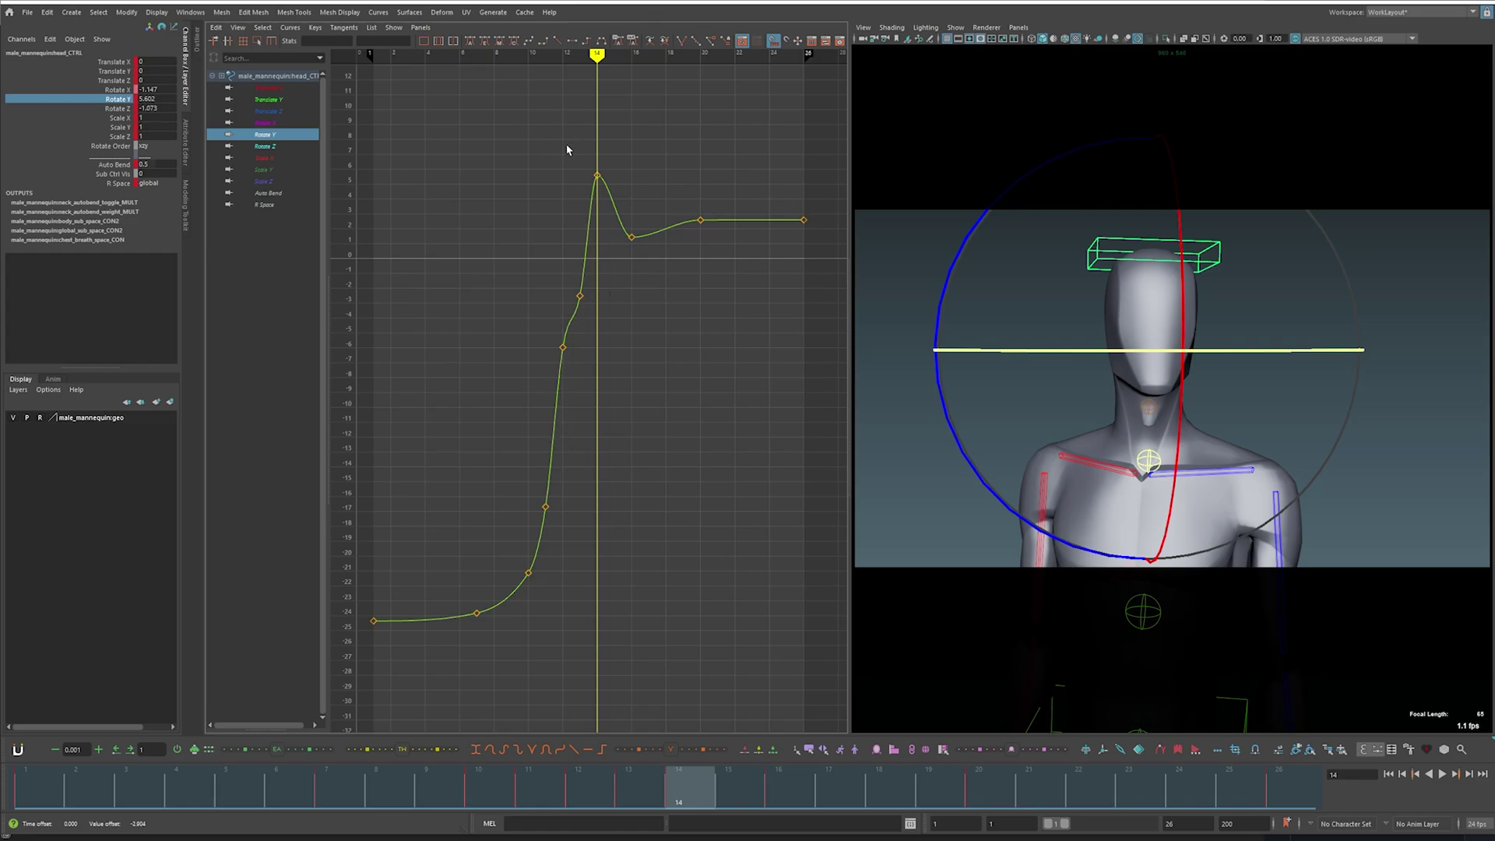
{"action": "left_click_drag", "start_coordinate": [567, 150], "coordinate": [624, 303]}
{"action": "key", "text": "Delete"}
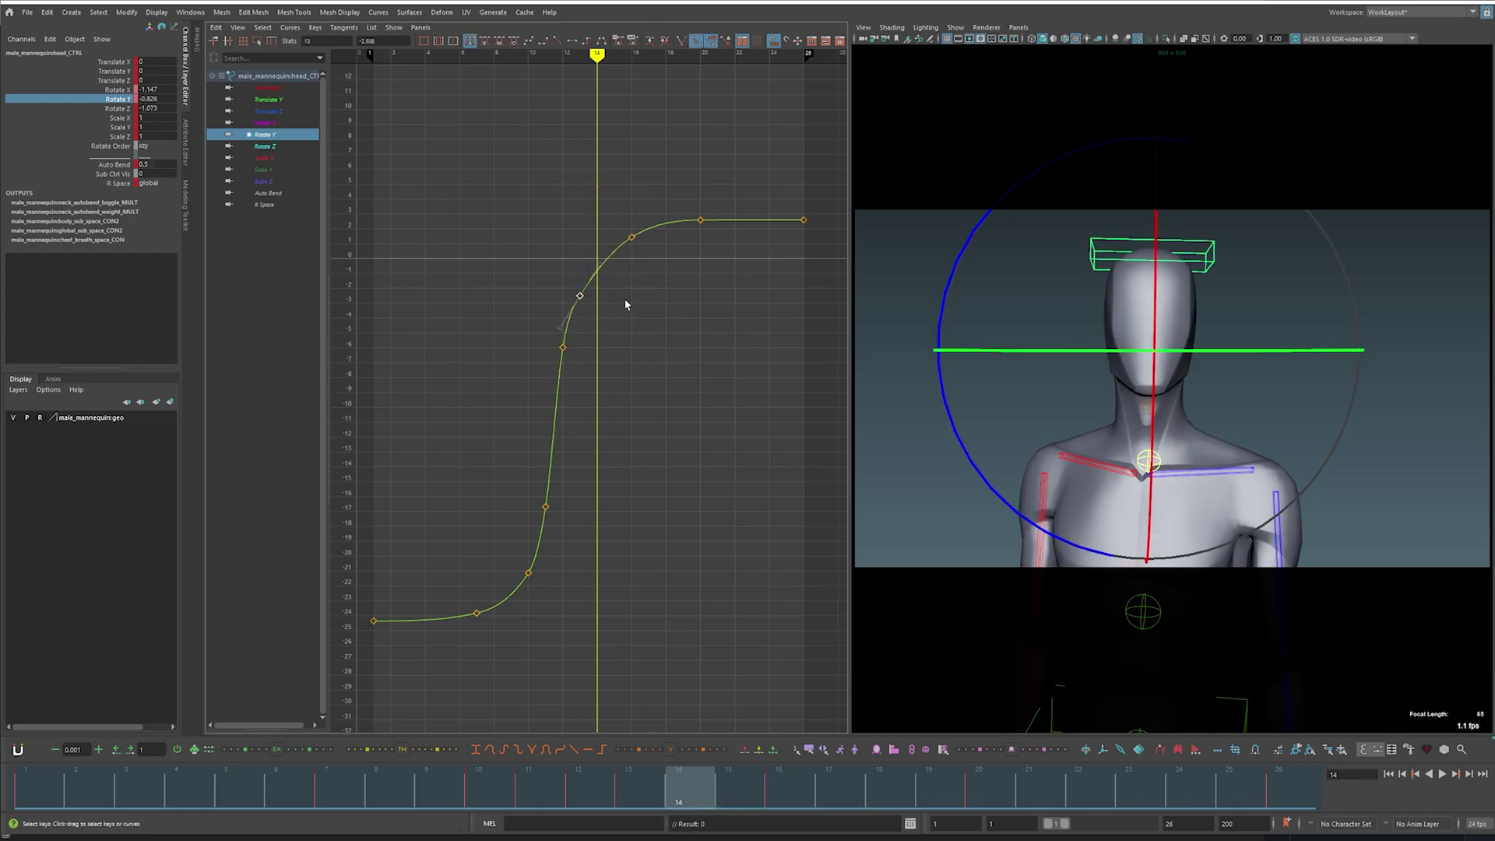
{"action": "middle_click_drag", "start_coordinate": [624, 303], "coordinate": [624, 283]}
Step: Raise the Rotate Y key on frame 16 slightly to about 1.6
{"action": "left_click_drag", "start_coordinate": [616, 222], "coordinate": [654, 257]}
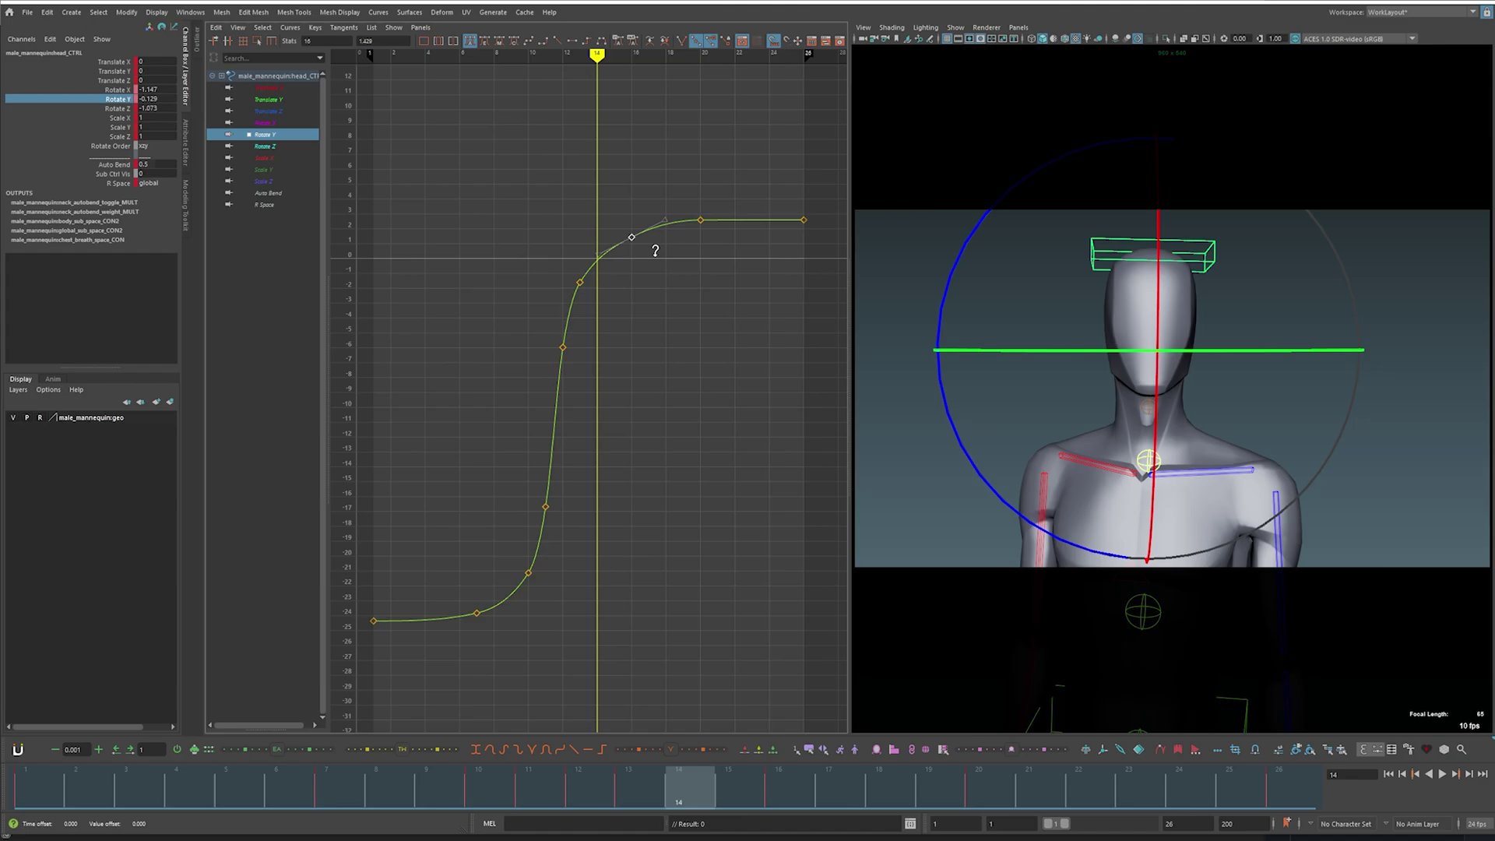
{"action": "middle_click_drag", "start_coordinate": [653, 250], "coordinate": [654, 247]}
{"action": "left_click", "coordinate": [684, 263]}
Step: Raise the final Rotate Y key on frame 26 to about 2.7 for a gradual settle out of frame 20
{"action": "key", "text": "period"}
{"action": "key", "text": "period"}
{"action": "key", "text": "period"}
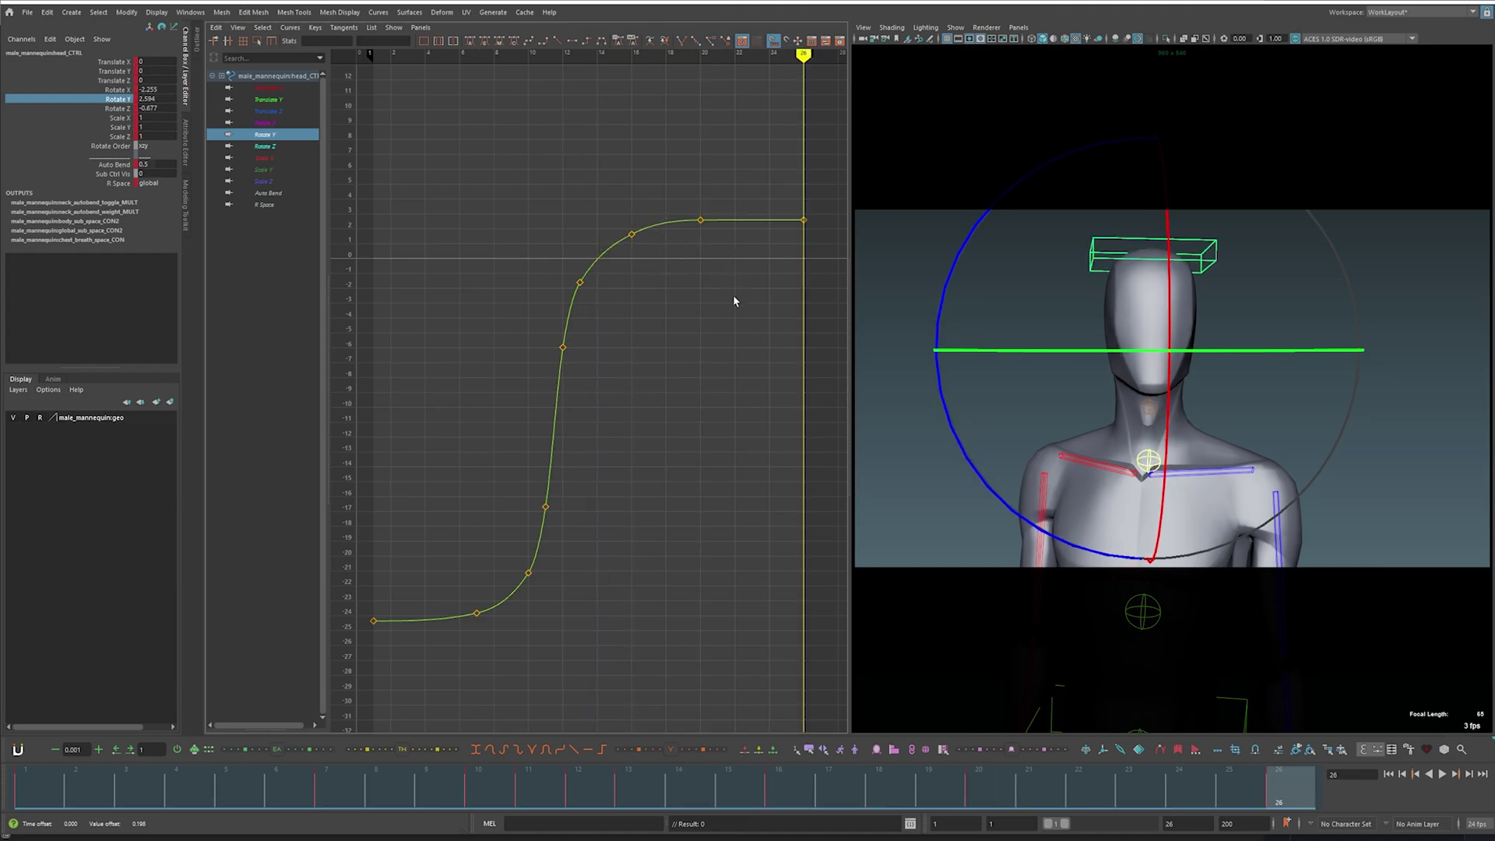
{"action": "right_click_drag", "start_coordinate": [731, 301], "coordinate": [720, 415], "text": "alt+shift"}
{"action": "middle_click_drag", "start_coordinate": [715, 416], "coordinate": [758, 591], "text": "alt"}
{"action": "right_click_drag", "start_coordinate": [731, 319], "coordinate": [731, 383], "text": "alt+shift"}
{"action": "middle_click_drag", "start_coordinate": [780, 214], "coordinate": [666, 339], "text": "alt"}
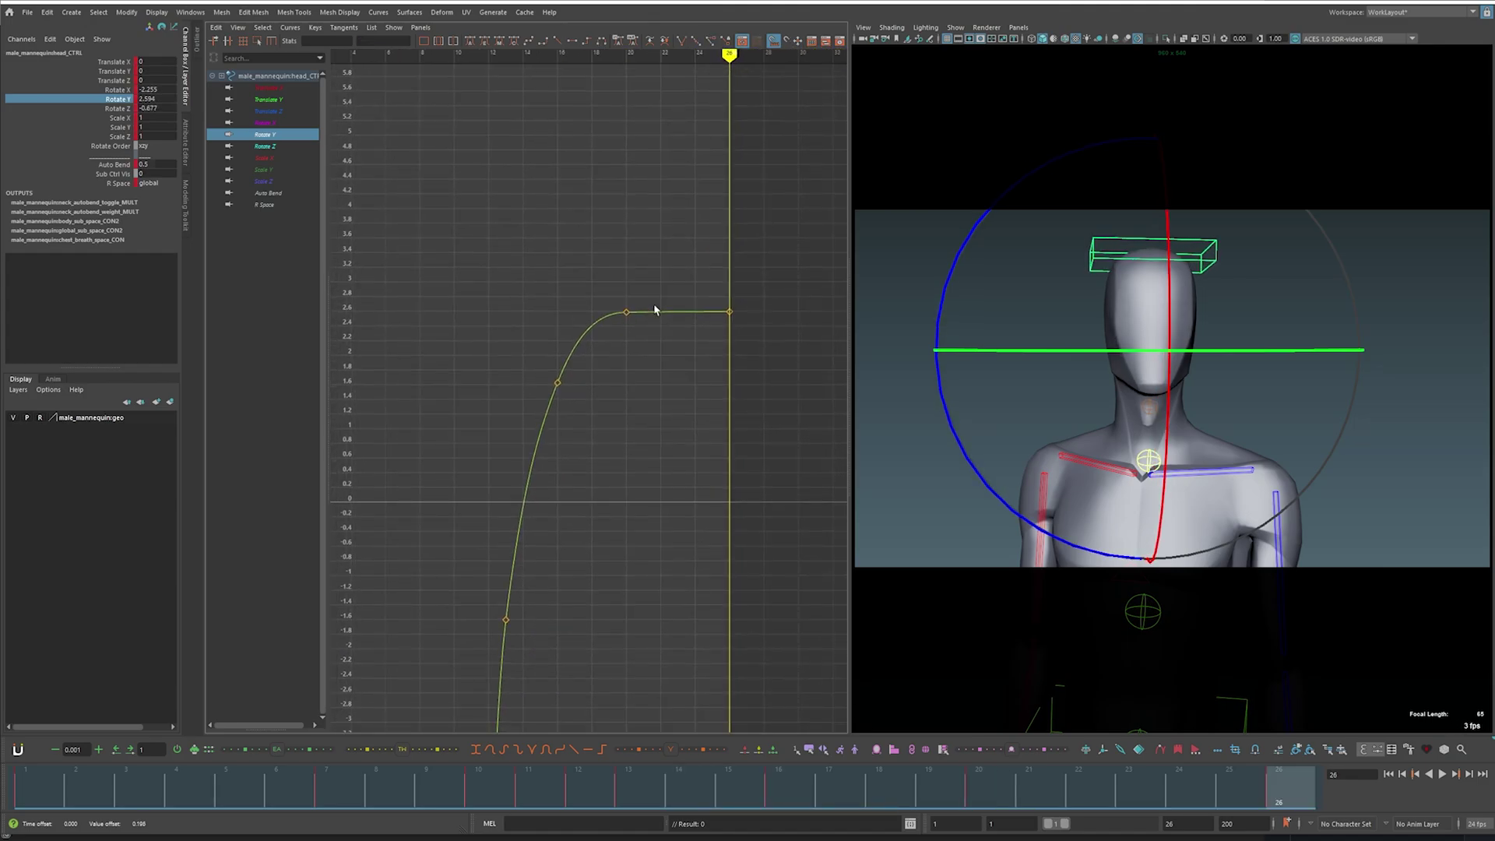
{"action": "left_click_drag", "start_coordinate": [1198, 790], "coordinate": [1276, 778]}
{"action": "left_click_drag", "start_coordinate": [707, 284], "coordinate": [757, 360]}
{"action": "middle_click_drag", "start_coordinate": [751, 339], "coordinate": [751, 329], "text": "shift"}
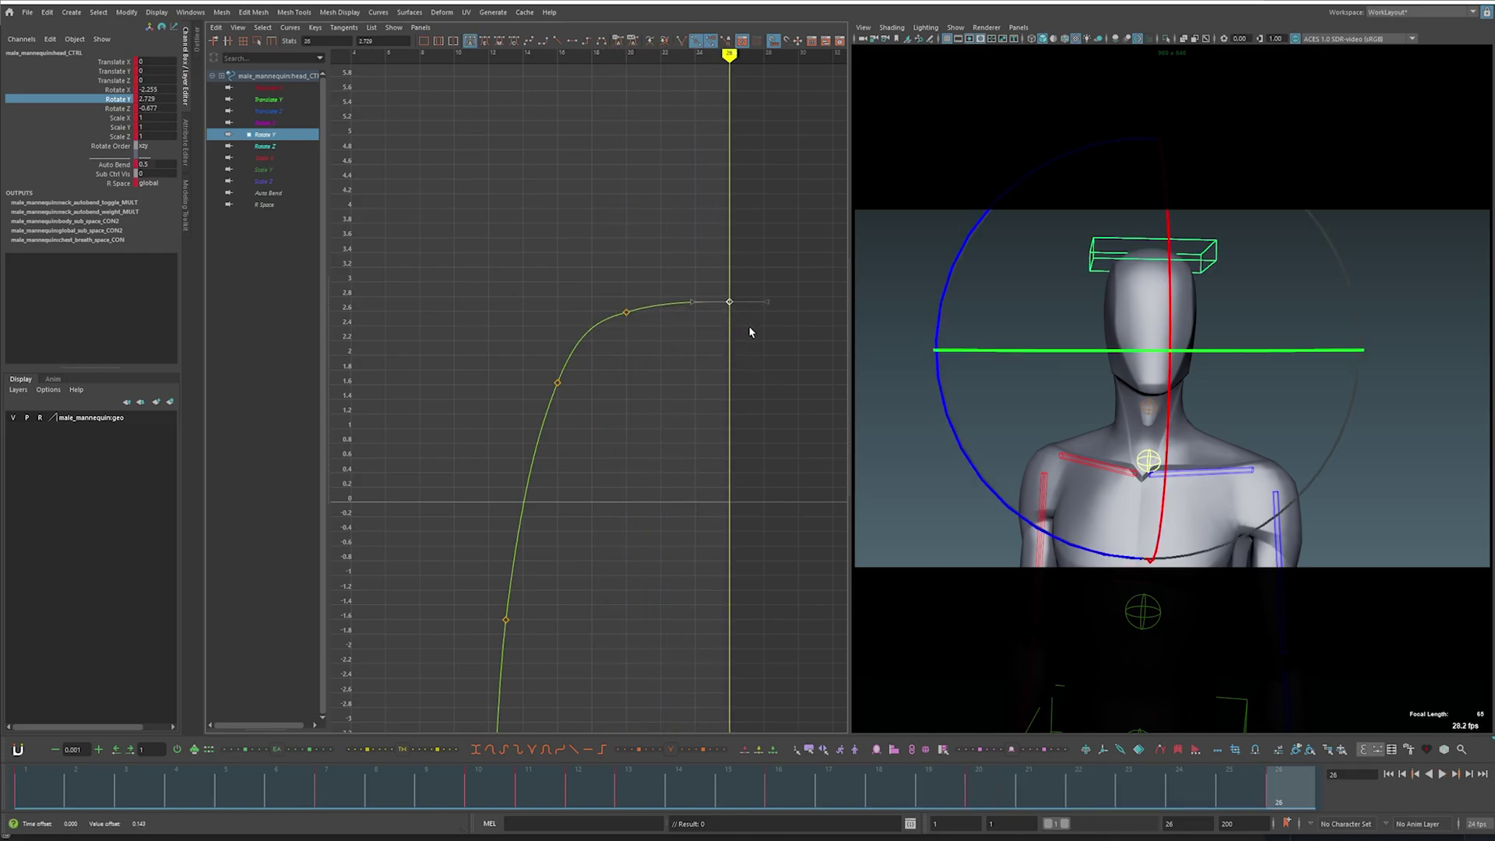
{"action": "left_click", "coordinate": [750, 330]}
Step: Compare the head poses on frames 20 and 26, and frame the full Rotate Y curve for review
{"action": "key", "text": "comma"}
{"action": "key", "text": "period"}
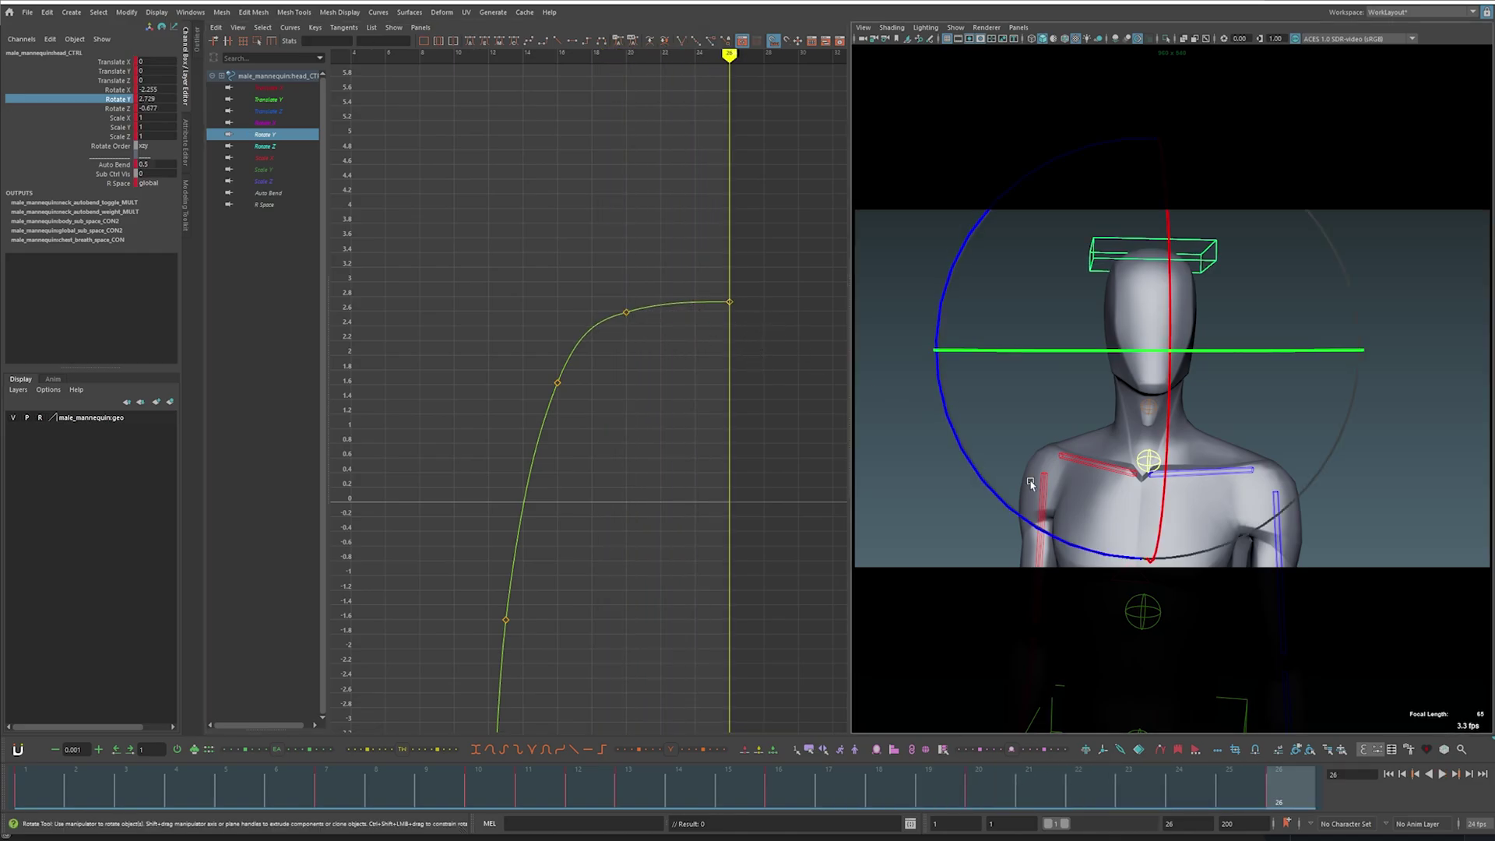
{"action": "key", "text": "comma"}
{"action": "key", "text": "period"}
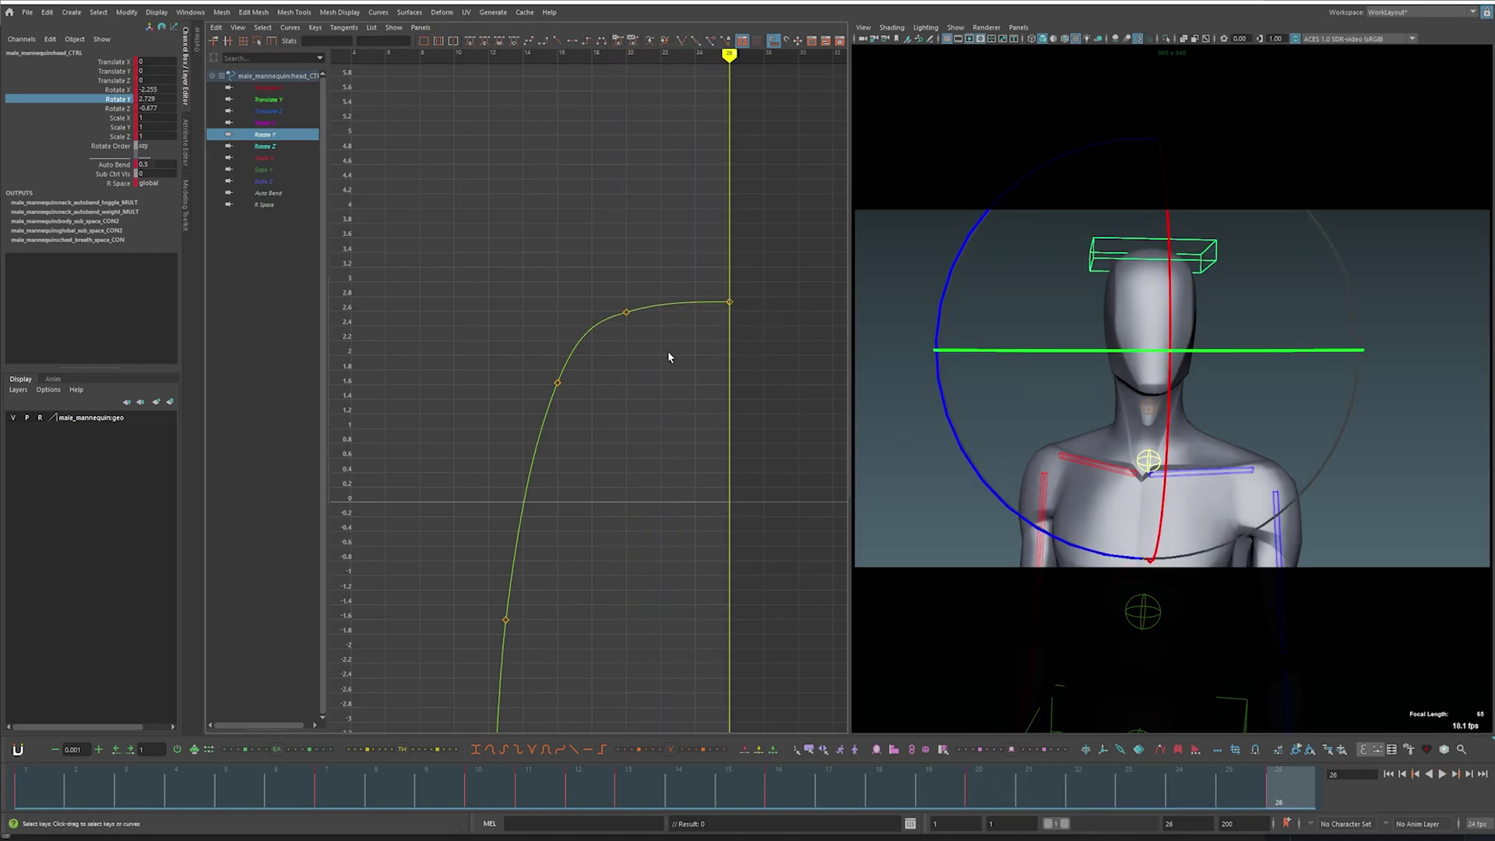
{"action": "key", "text": "comma"}
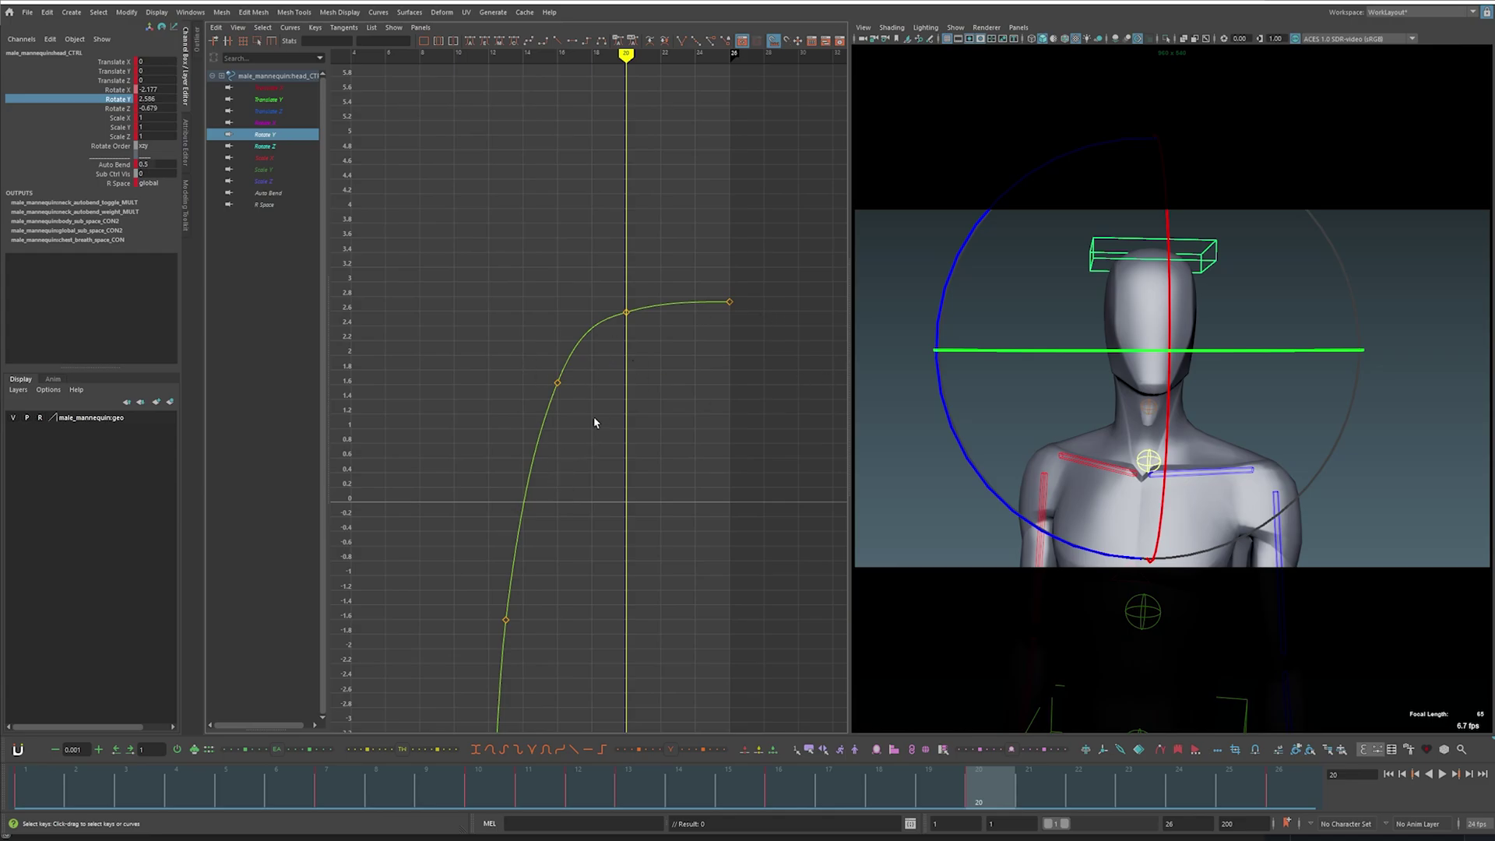
{"action": "key", "text": "a"}
{"action": "scroll", "coordinate": [613, 456], "scroll_direction": "down", "scroll_amount": 4}
{"action": "key", "text": "f"}
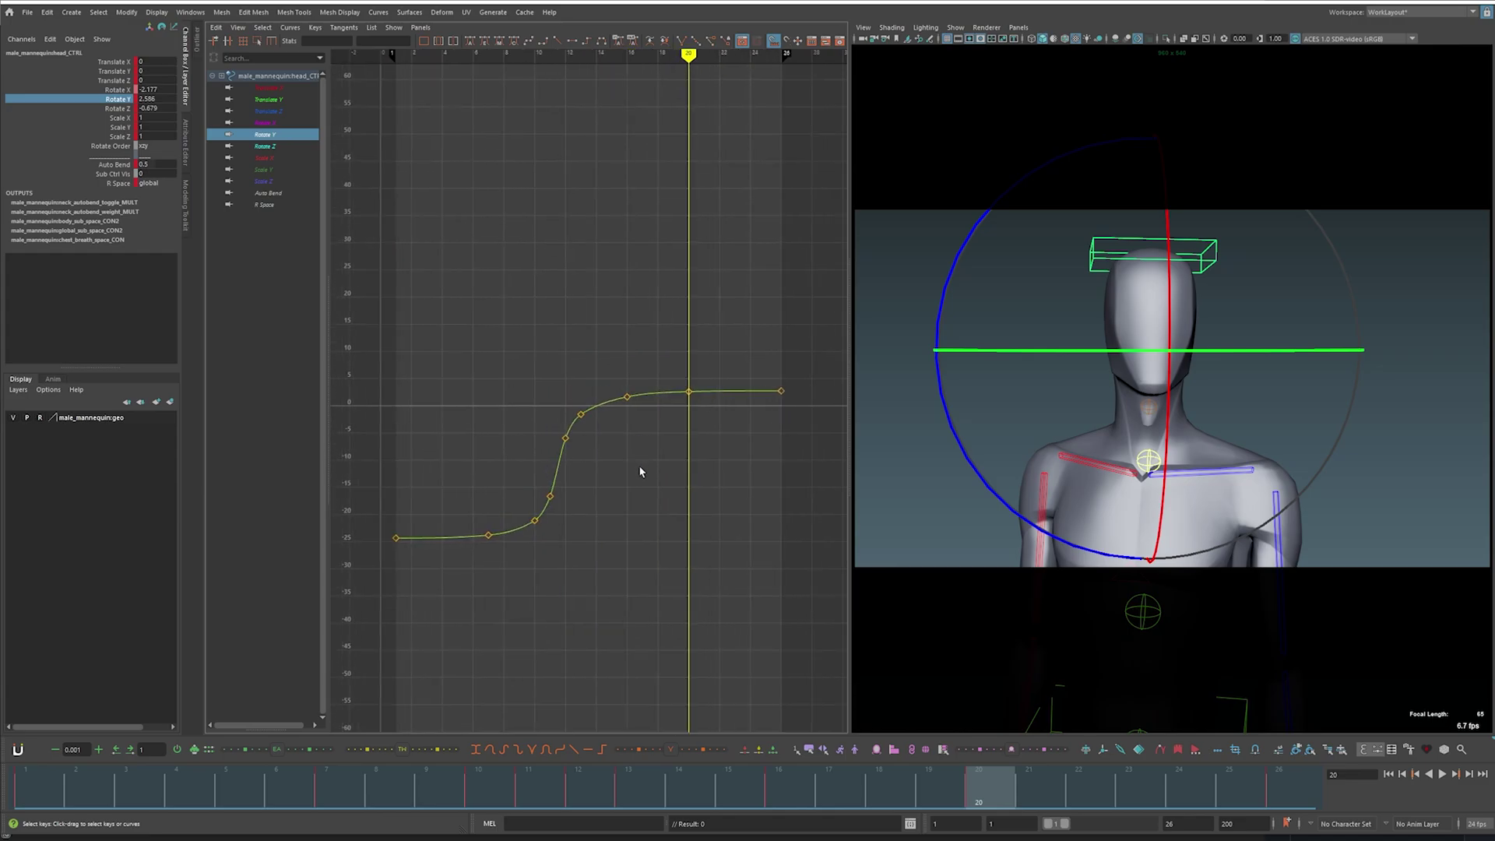